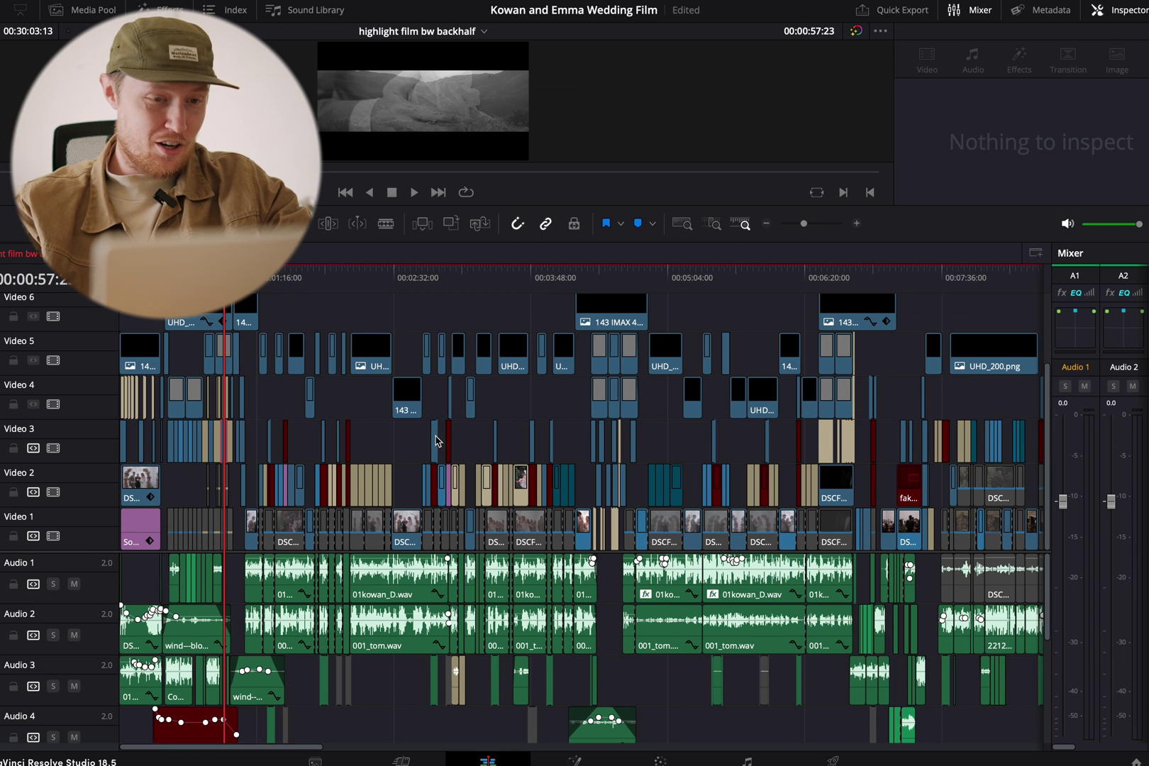
Survey the clips on the lower video tracks and the dialogue and music tracks beneath them along the timeline.
{"action": "left_click", "coordinate": [434, 485]}
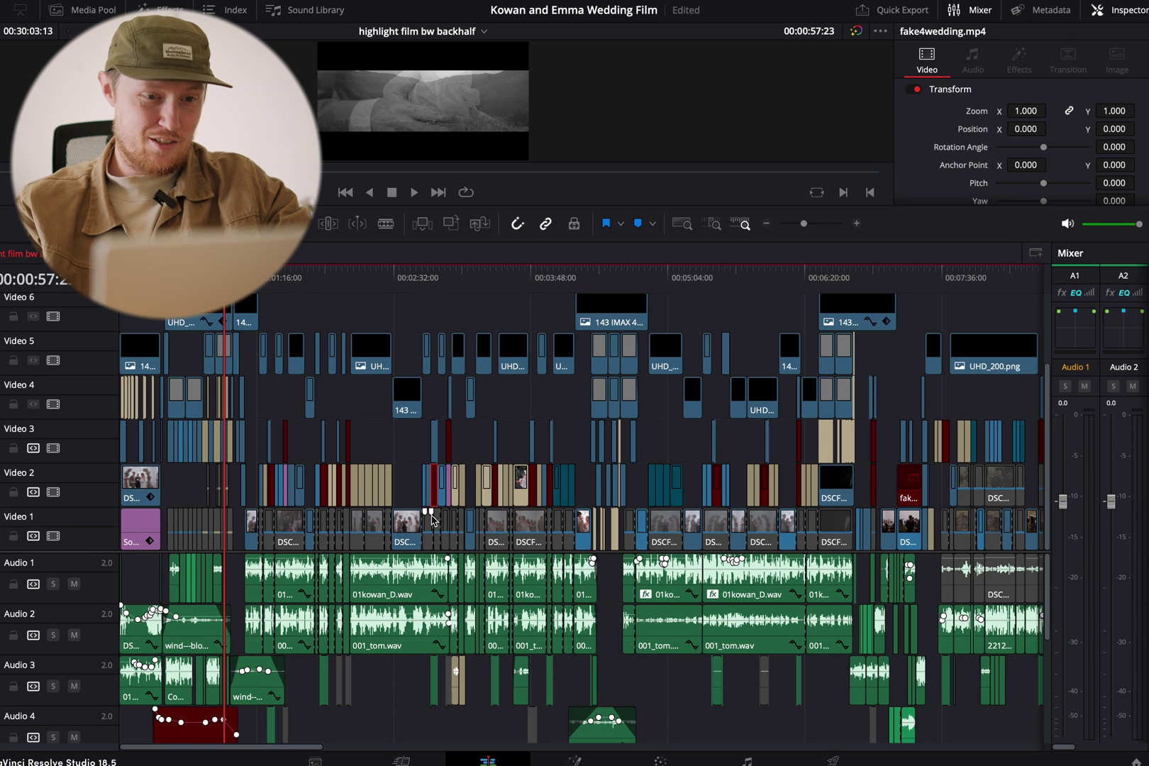
{"action": "scroll", "coordinate": [113, 553], "scroll_direction": "down", "scroll_amount": 3}
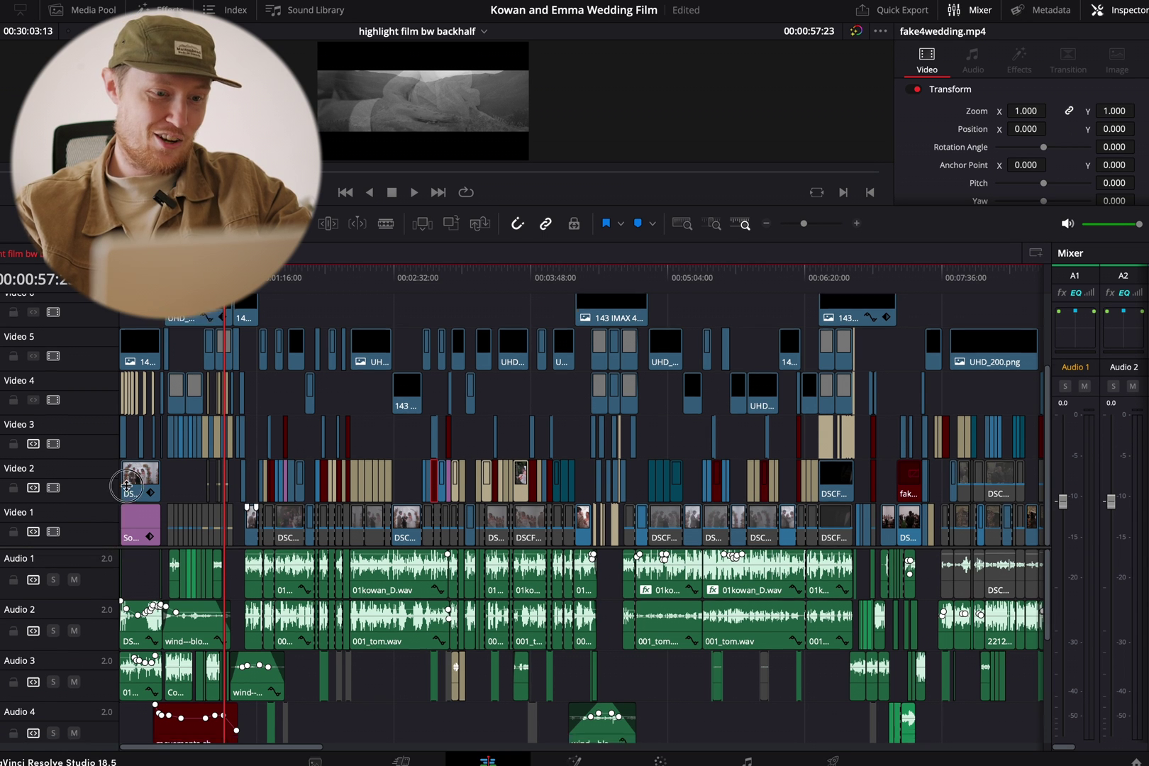
{"action": "scroll", "coordinate": [710, 660], "scroll_direction": "down", "scroll_amount": 3}
{"action": "scroll", "coordinate": [855, 614], "scroll_direction": "right", "scroll_amount": 5}
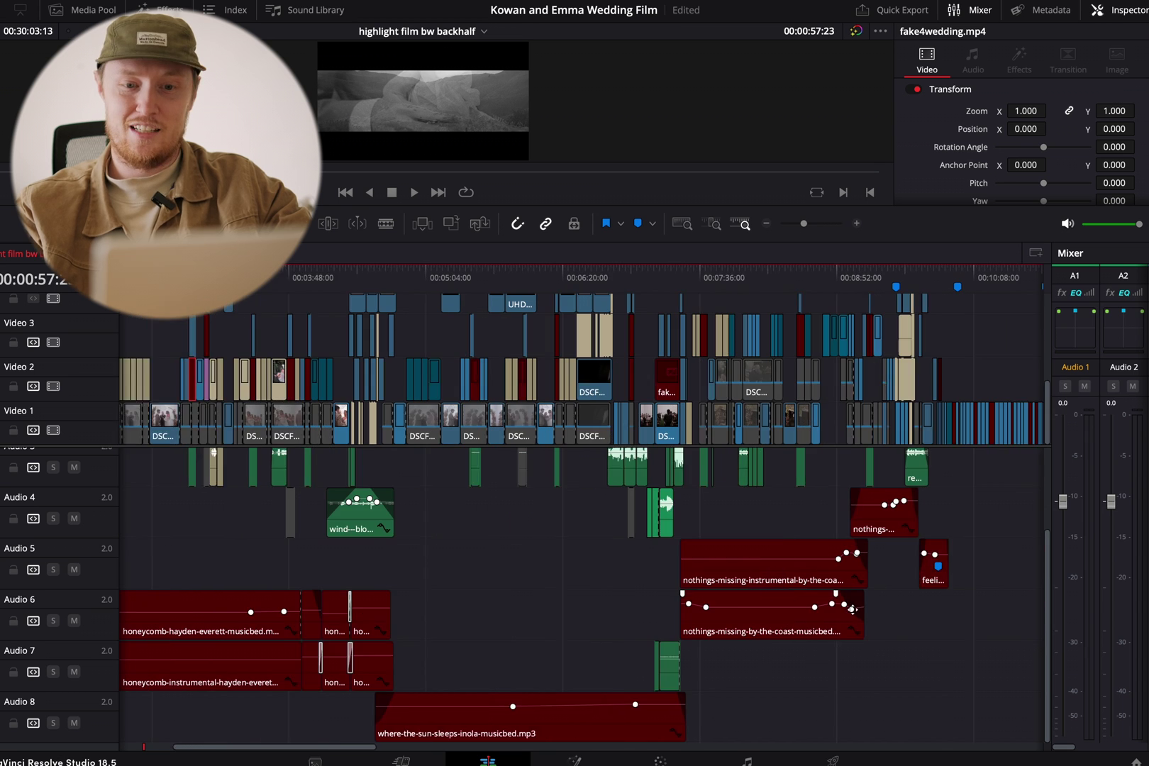
{"action": "scroll", "coordinate": [617, 588], "scroll_direction": "up", "scroll_amount": 5}
{"action": "scroll", "coordinate": [560, 589], "scroll_direction": "left", "scroll_amount": 5}
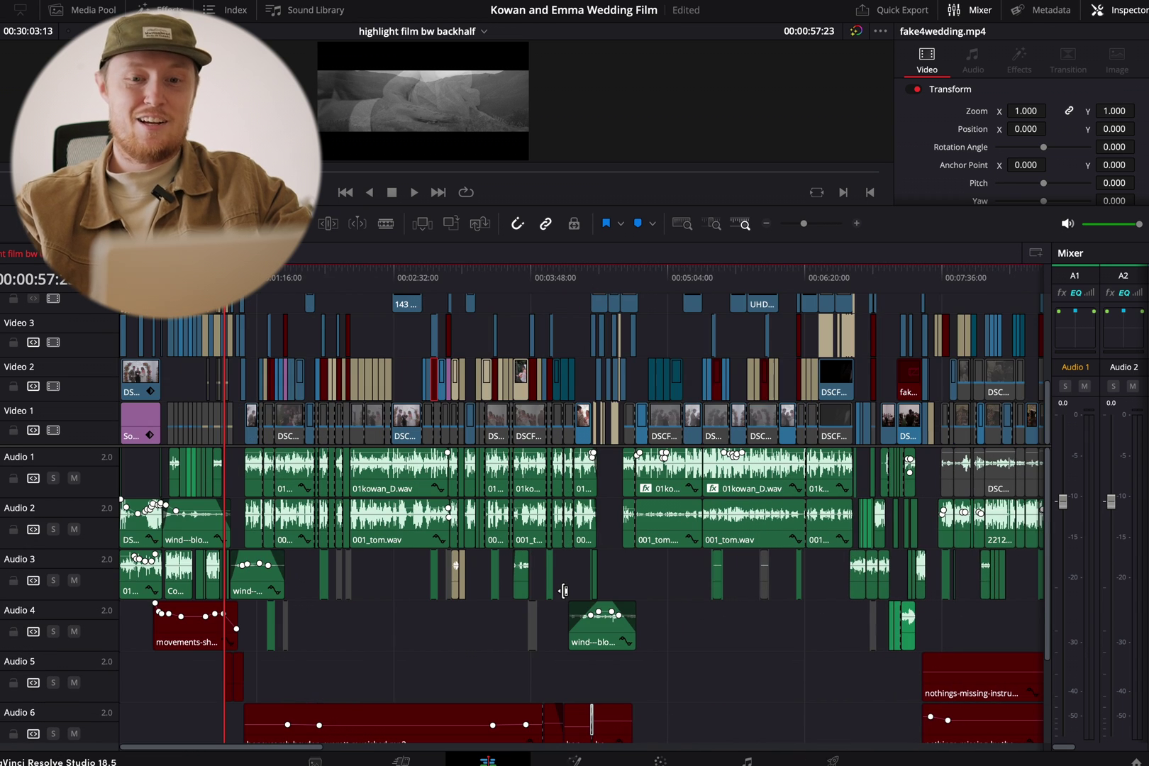
Give the video tracks more room in the timeline and examine the upper tracks up to the adjustment clip on Video 8.
{"action": "left_click_drag", "start_coordinate": [99, 444], "coordinate": [98, 480]}
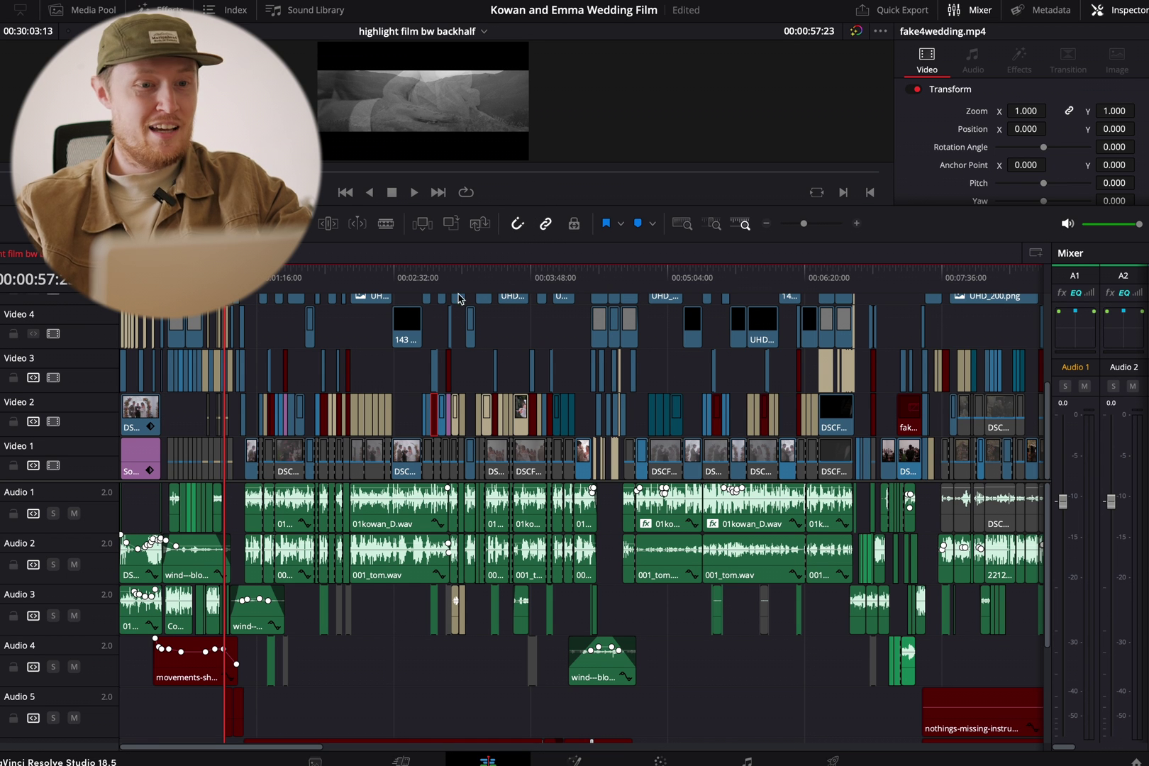
{"action": "scroll", "coordinate": [387, 333], "scroll_direction": "up", "scroll_amount": 5}
{"action": "scroll", "coordinate": [384, 330], "scroll_direction": "down", "scroll_amount": 4}
{"action": "scroll", "coordinate": [385, 331], "scroll_direction": "up", "scroll_amount": 3}
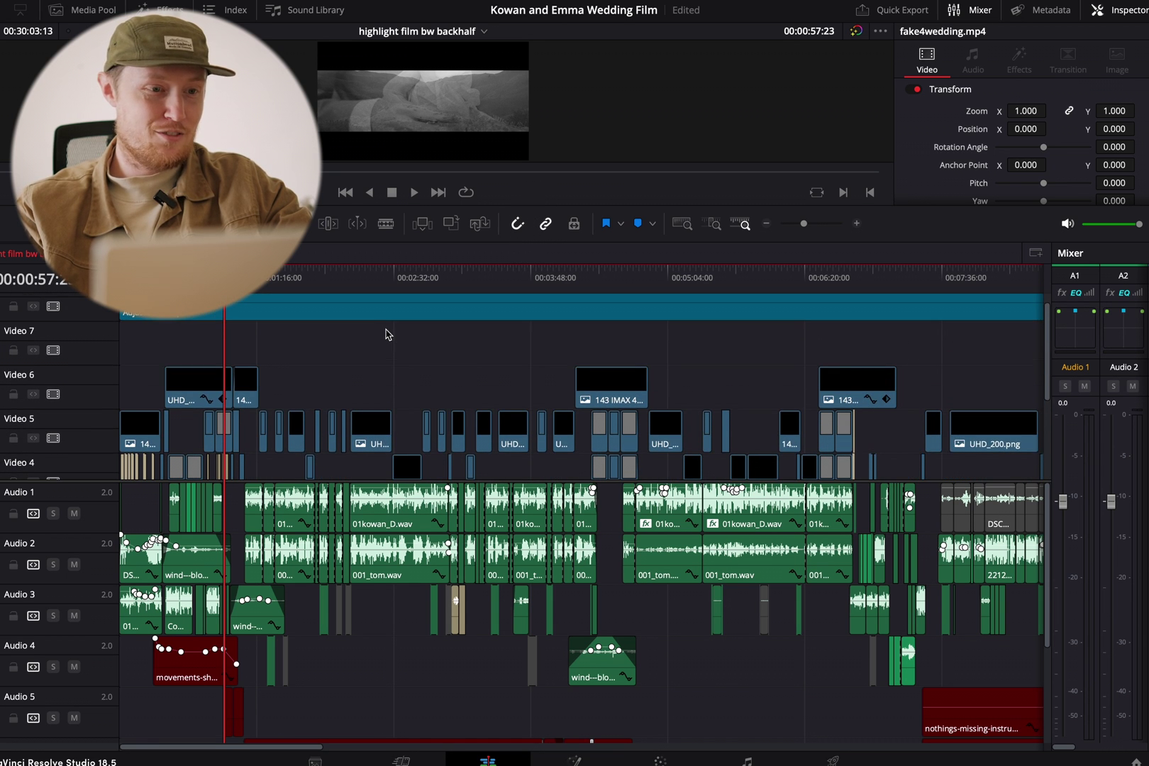
{"action": "scroll", "coordinate": [323, 352], "scroll_direction": "up", "scroll_amount": 1}
{"action": "scroll", "coordinate": [438, 350], "scroll_direction": "right", "scroll_amount": 10}
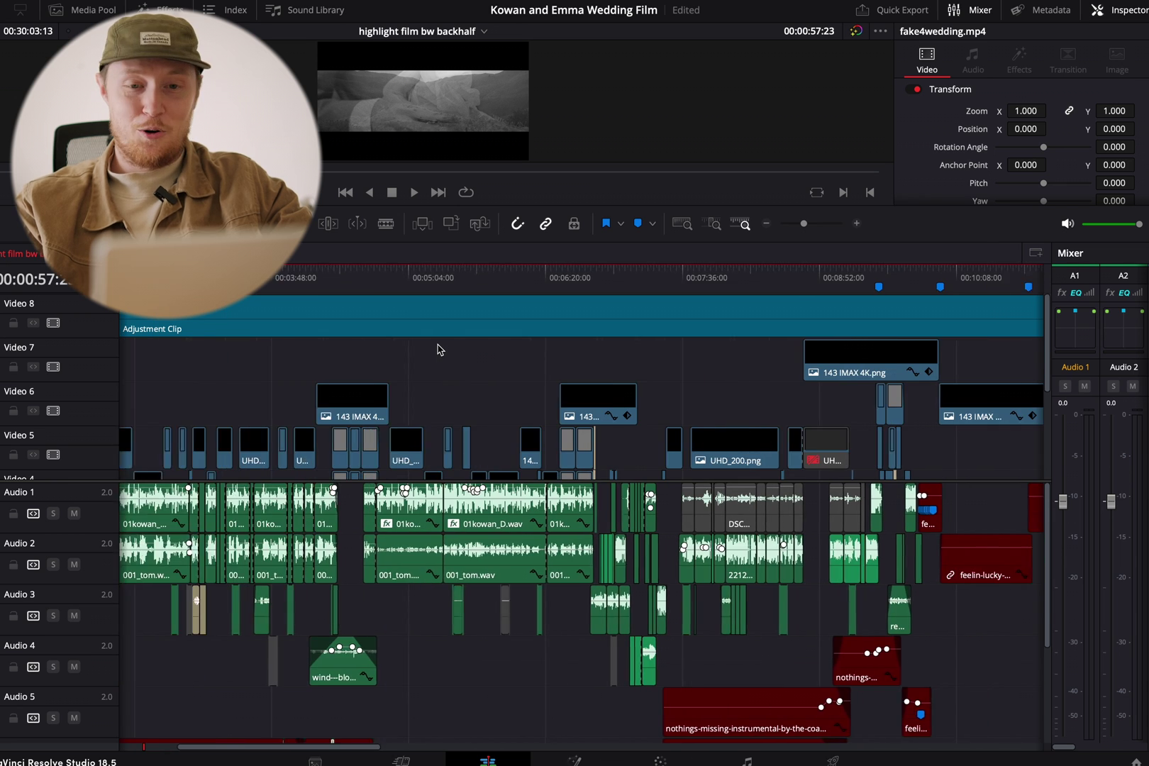
{"action": "scroll", "coordinate": [433, 319], "scroll_direction": "left", "scroll_amount": 10}
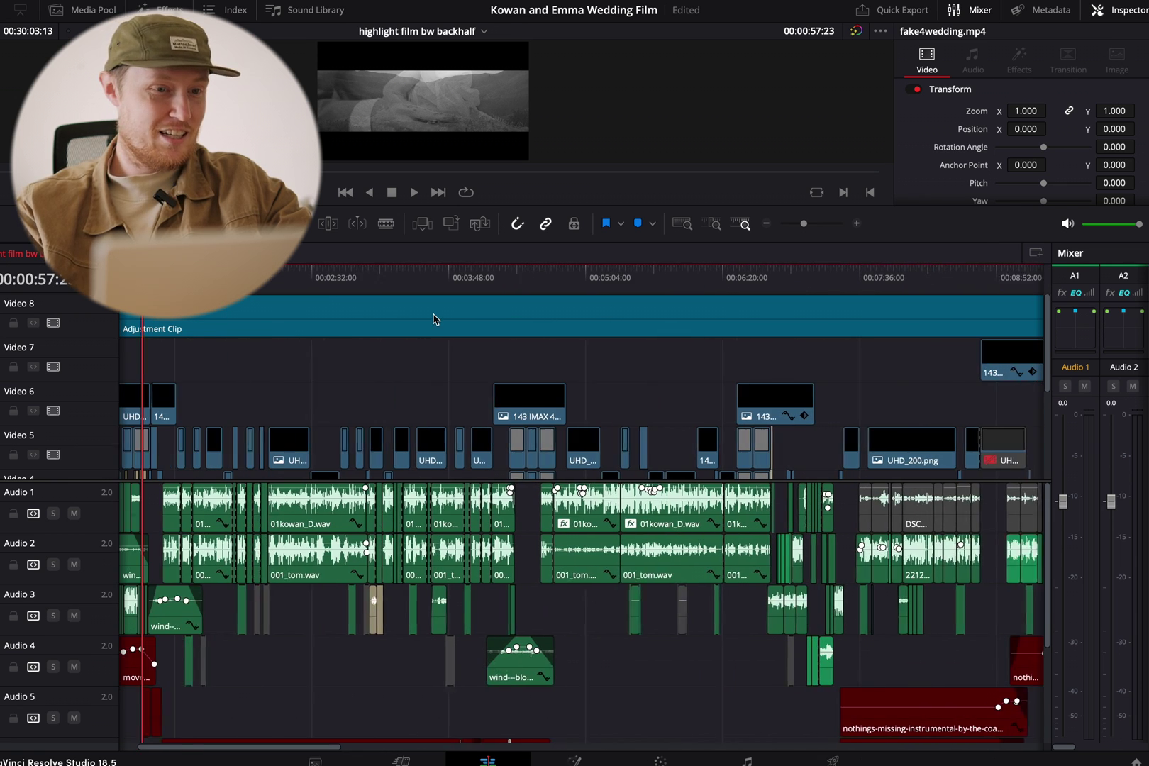
{"action": "scroll", "coordinate": [150, 407], "scroll_direction": "down", "scroll_amount": 4}
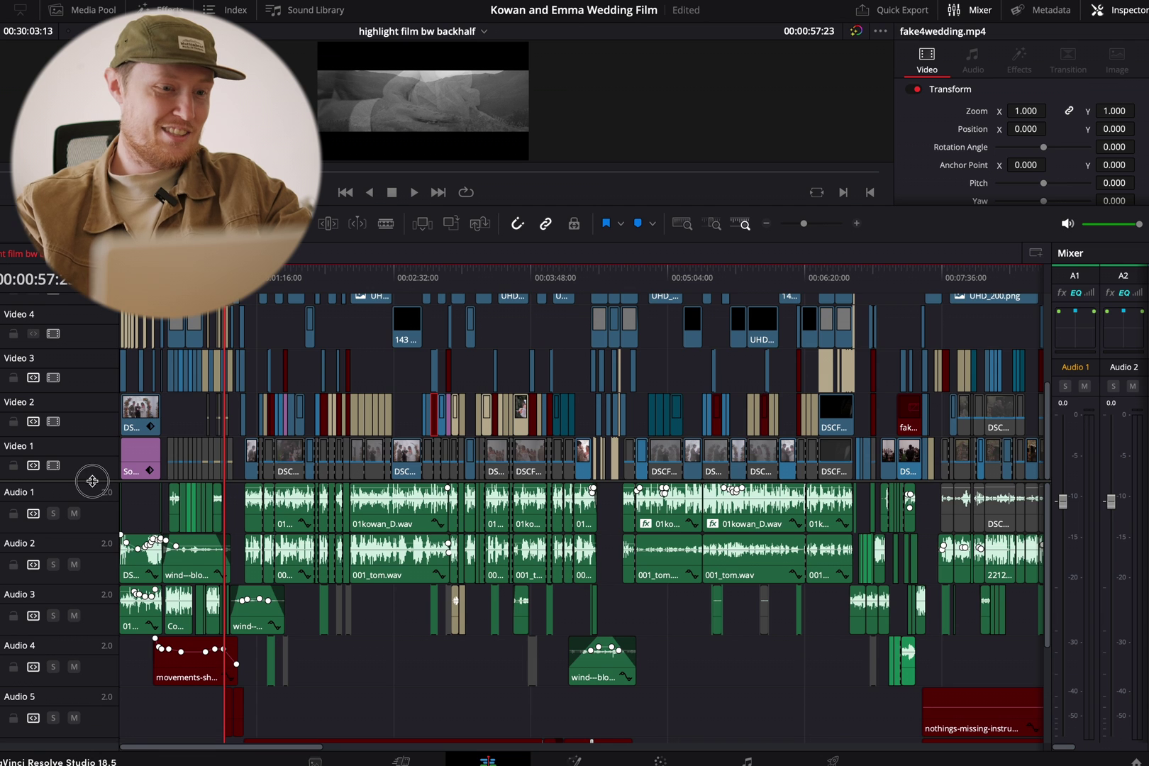
{"action": "scroll", "coordinate": [92, 482], "scroll_direction": "up", "scroll_amount": 5}
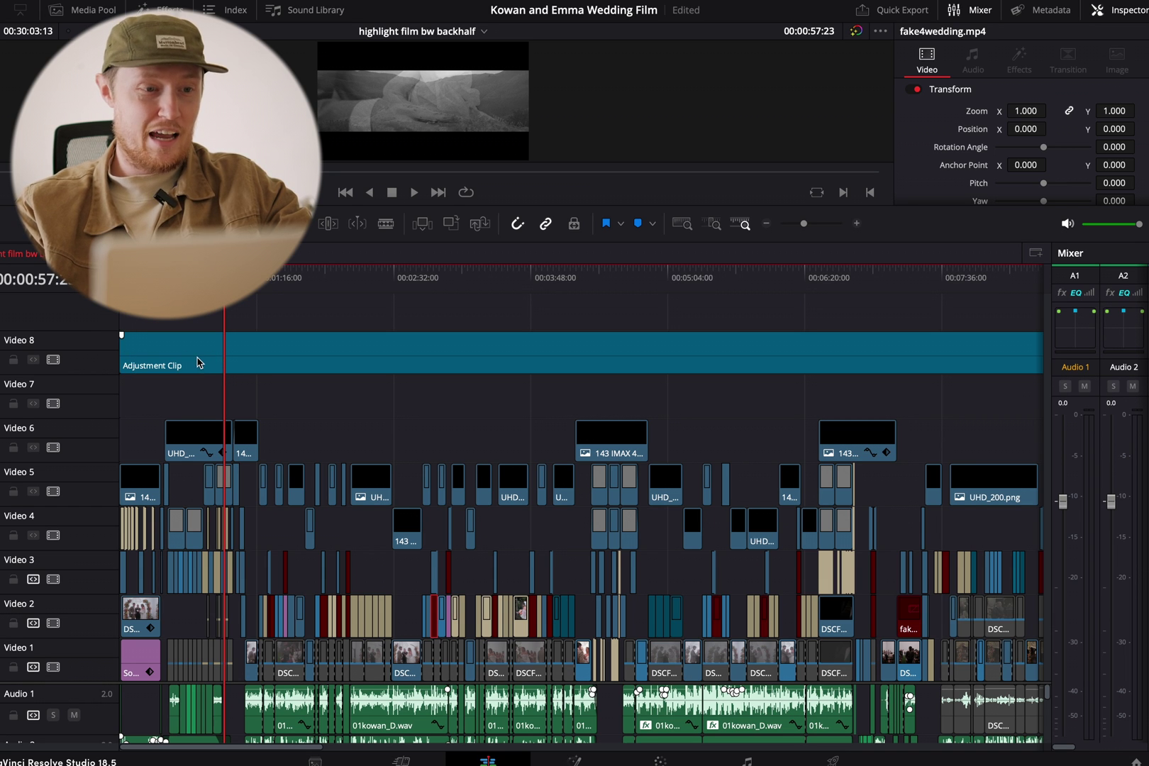
Move the playhead to 00:02:16:03 and examine the Video 8 adjustment clip along its full length.
{"action": "left_click", "coordinate": [199, 362]}
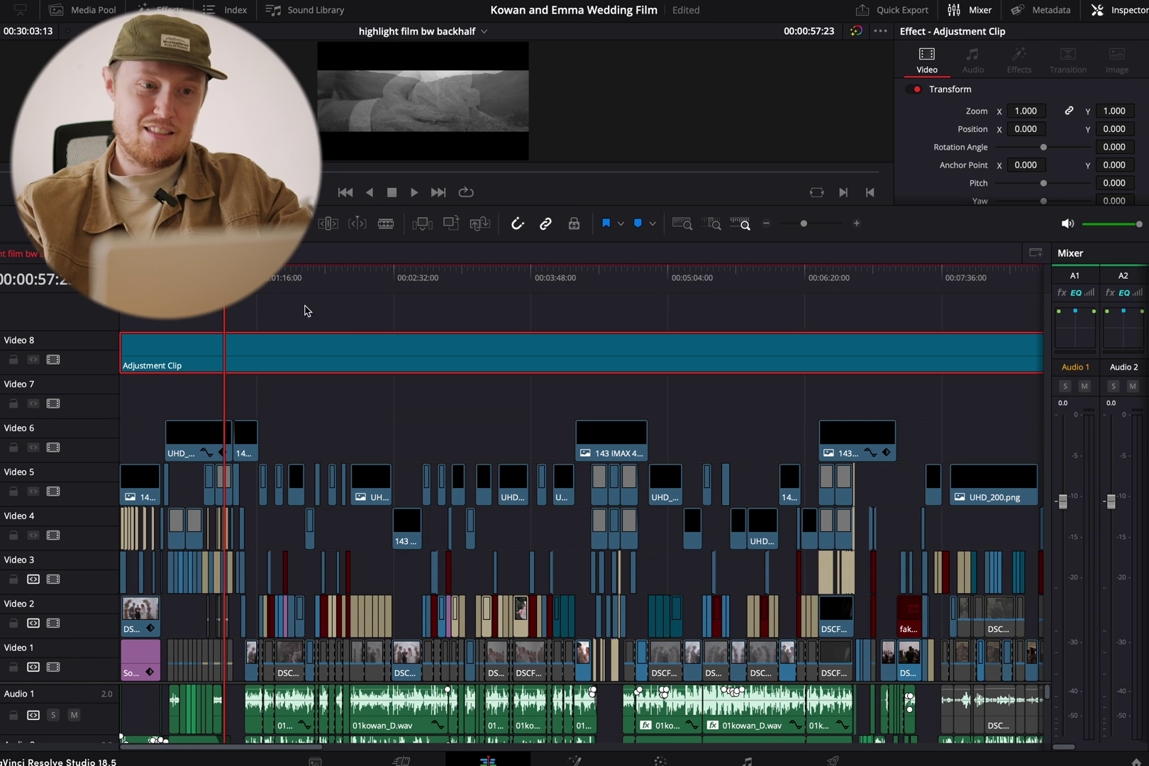
{"action": "left_click_drag", "start_coordinate": [305, 283], "coordinate": [365, 278]}
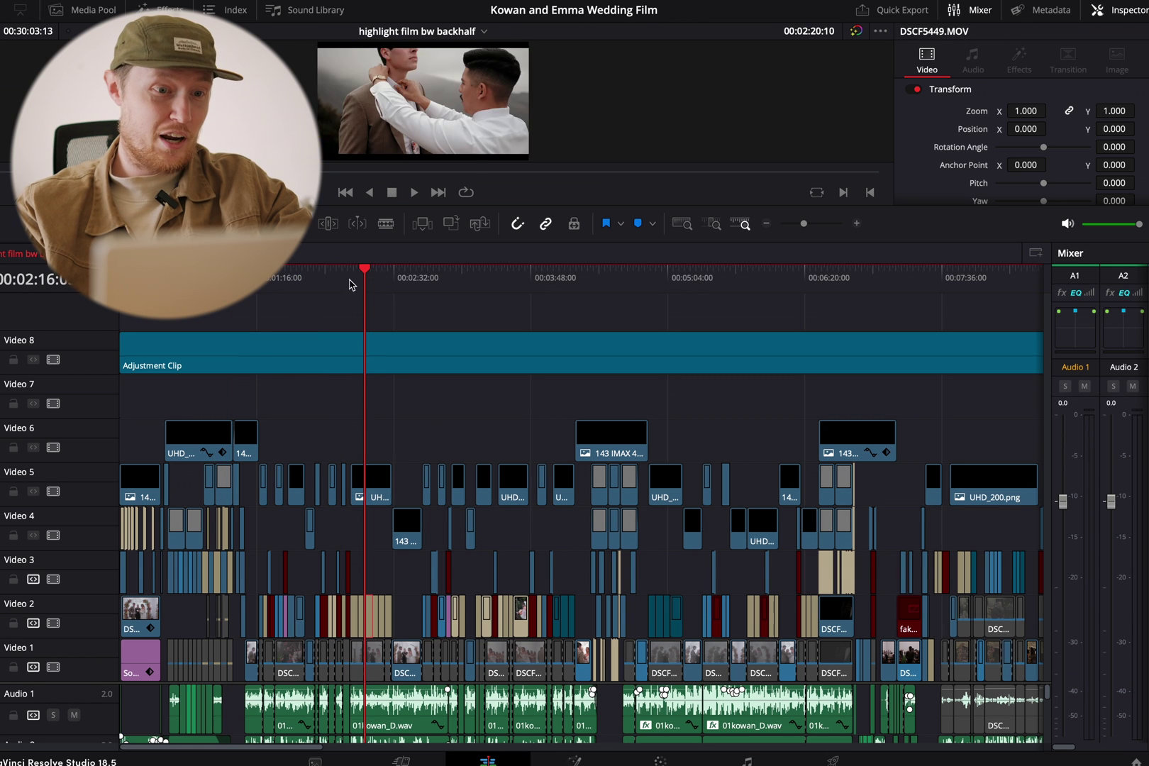
{"action": "left_click", "coordinate": [403, 364]}
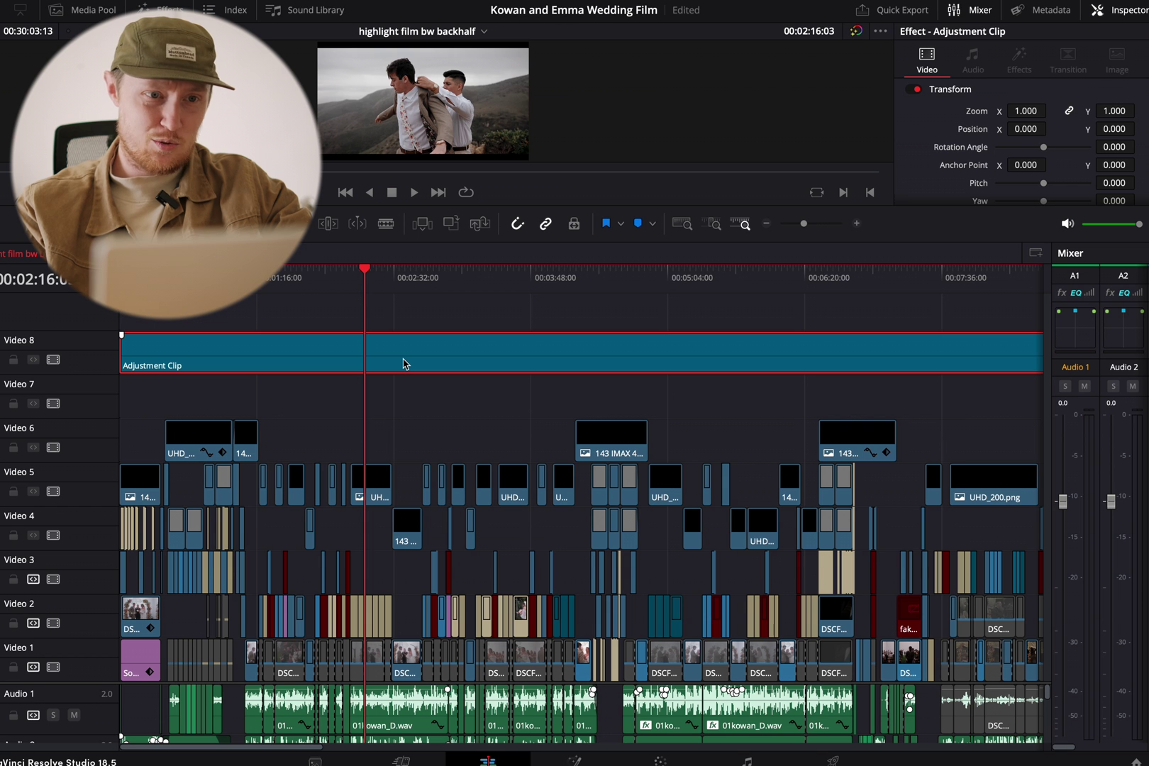
{"action": "scroll", "coordinate": [475, 378], "scroll_direction": "right", "scroll_amount": 15}
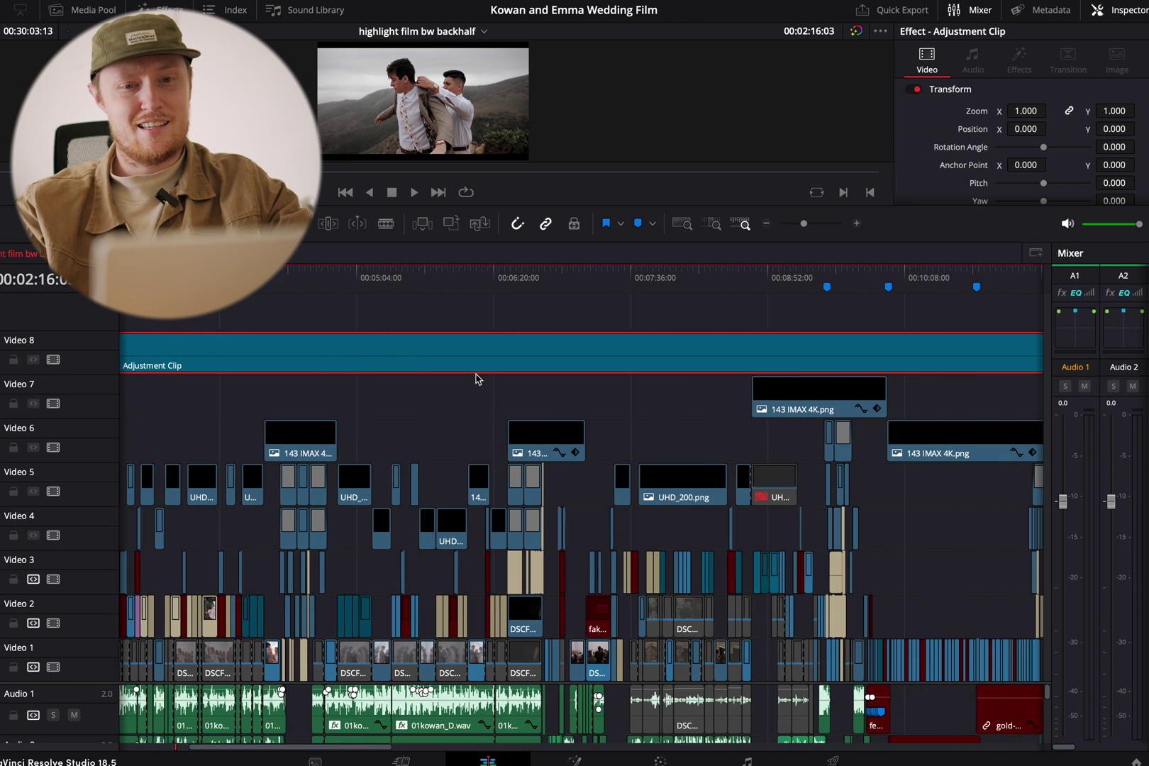
{"action": "scroll", "coordinate": [410, 379], "scroll_direction": "left", "scroll_amount": 15}
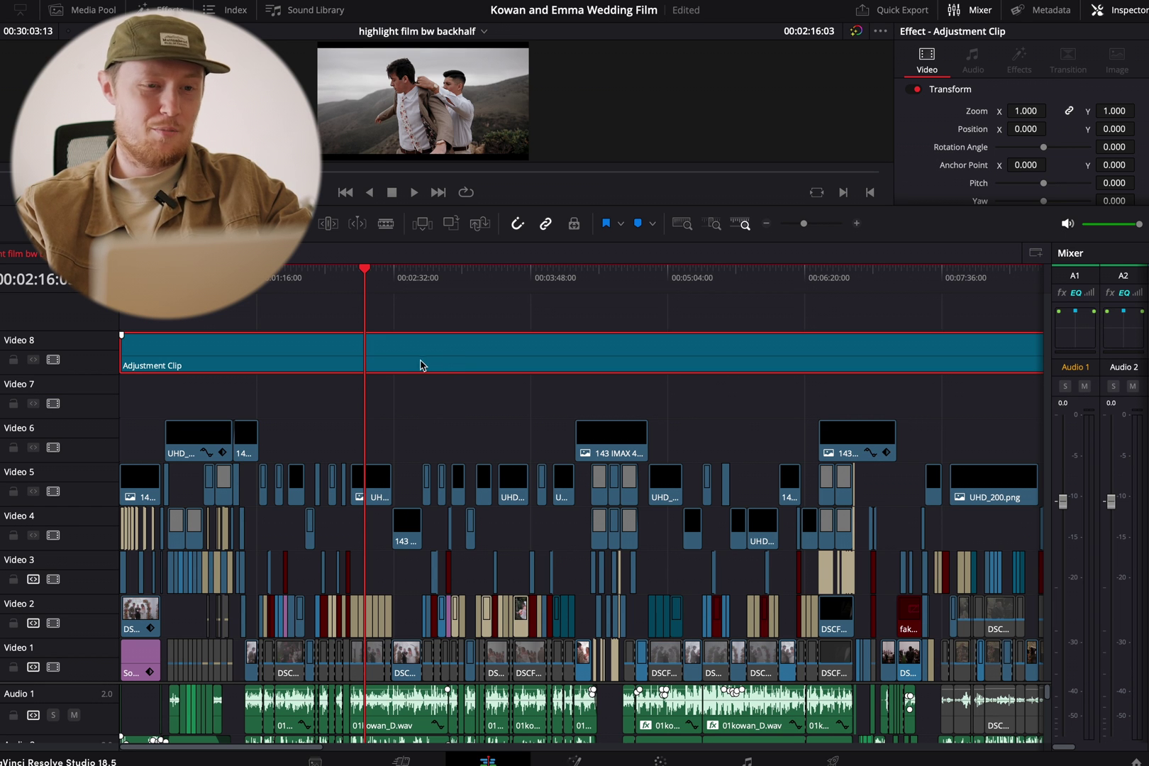
{"action": "scroll", "coordinate": [395, 430], "scroll_direction": "right", "scroll_amount": 3}
{"action": "scroll", "coordinate": [395, 430], "scroll_direction": "left", "scroll_amount": 4}
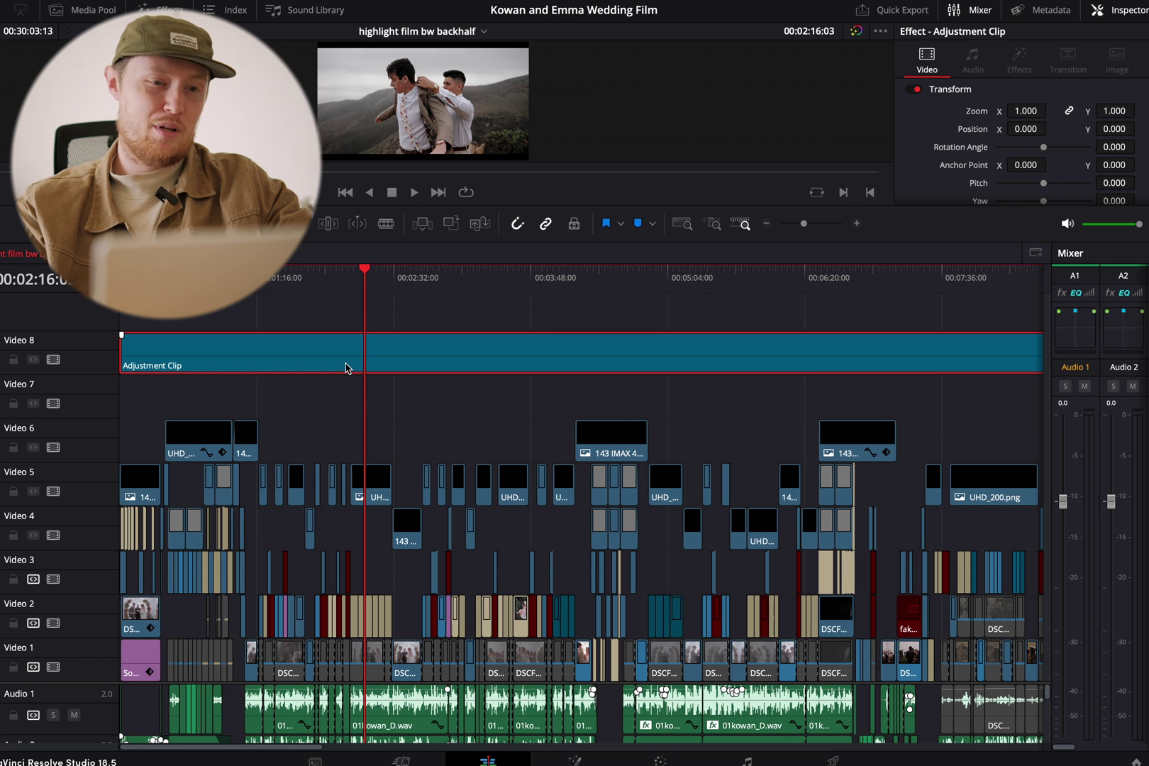
{"action": "scroll", "coordinate": [444, 405], "scroll_direction": "right", "scroll_amount": 10}
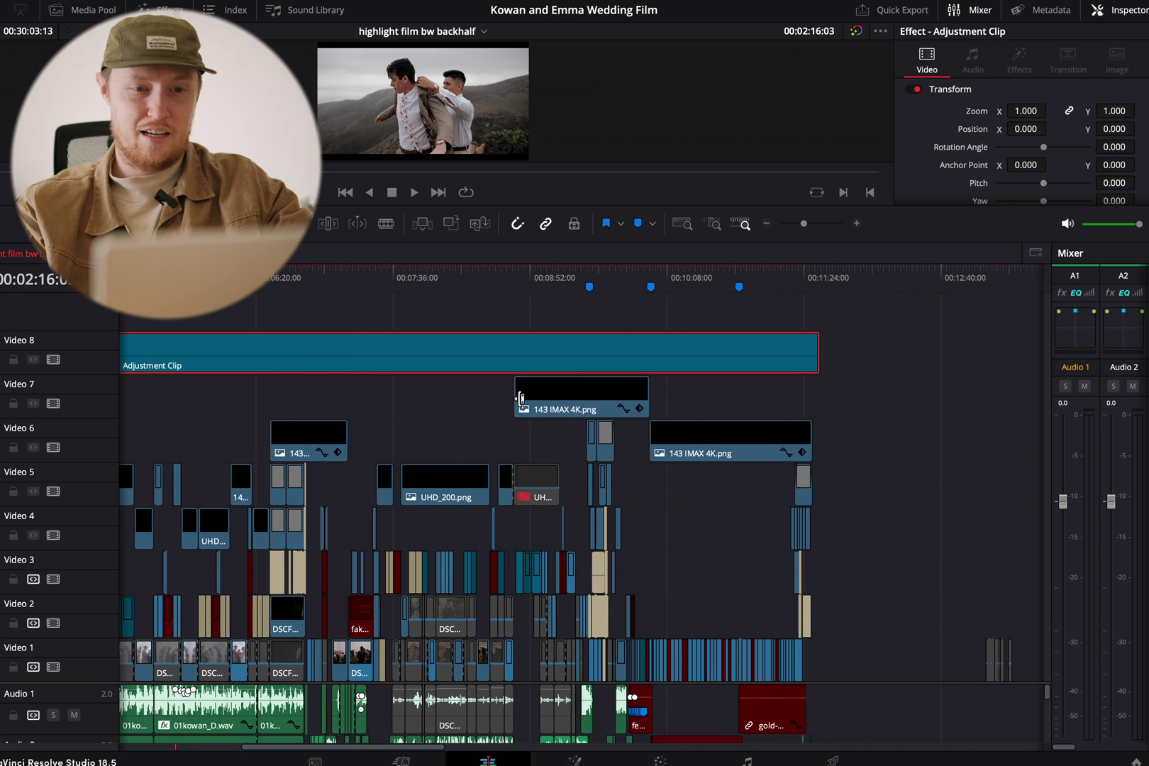
{"action": "scroll", "coordinate": [345, 370], "scroll_direction": "left", "scroll_amount": 10}
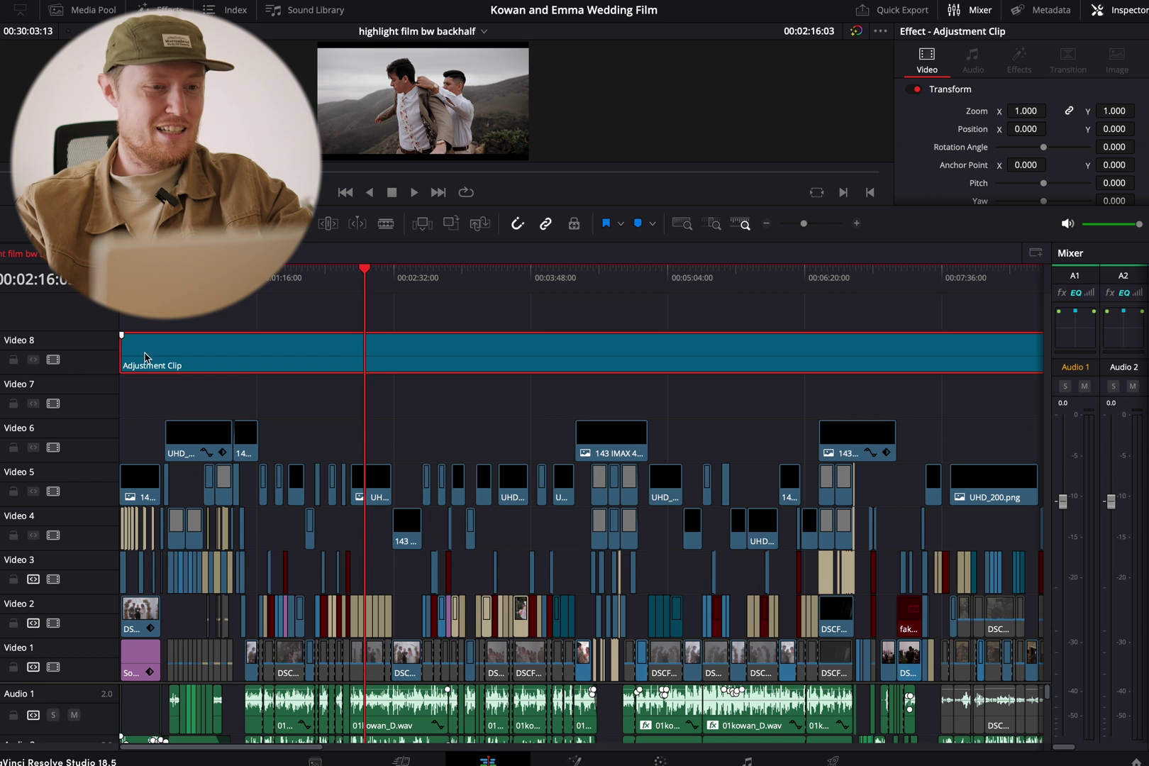
Disable the adjustment clip on Video 8 and increase the height of the Video 7 track.
{"action": "key", "text": "d"}
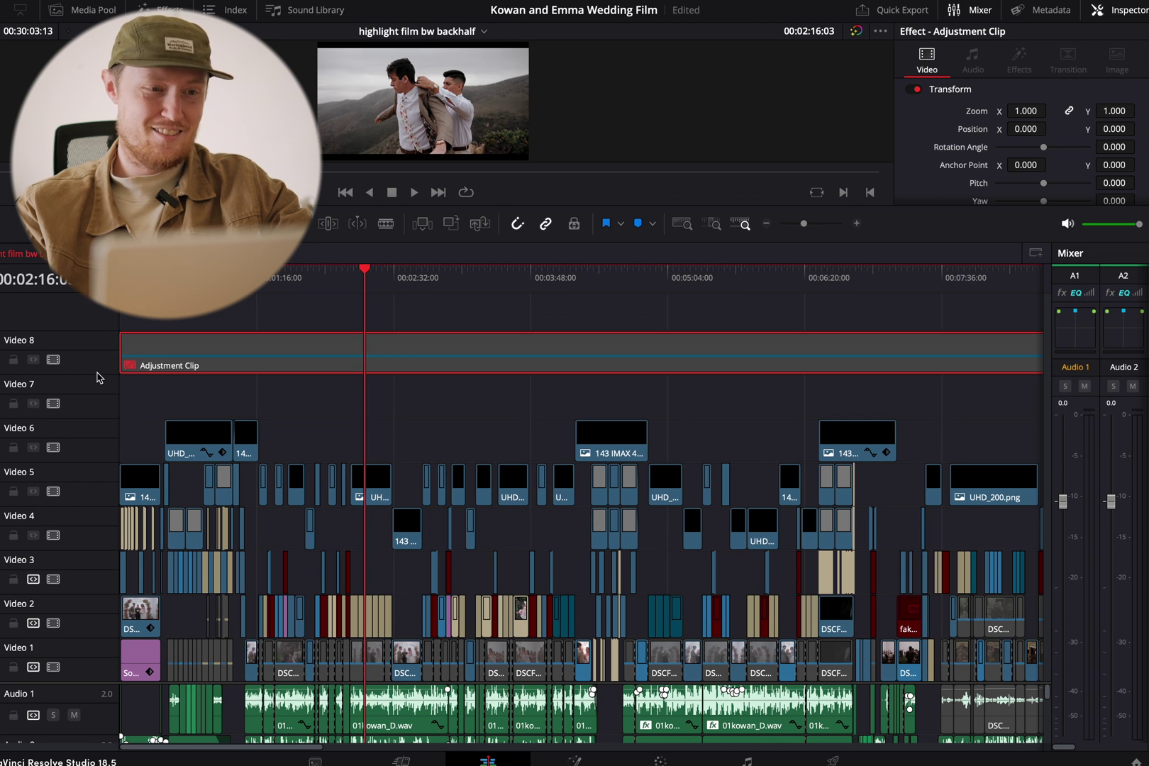
{"action": "left_click_drag", "start_coordinate": [97, 373], "coordinate": [95, 327]}
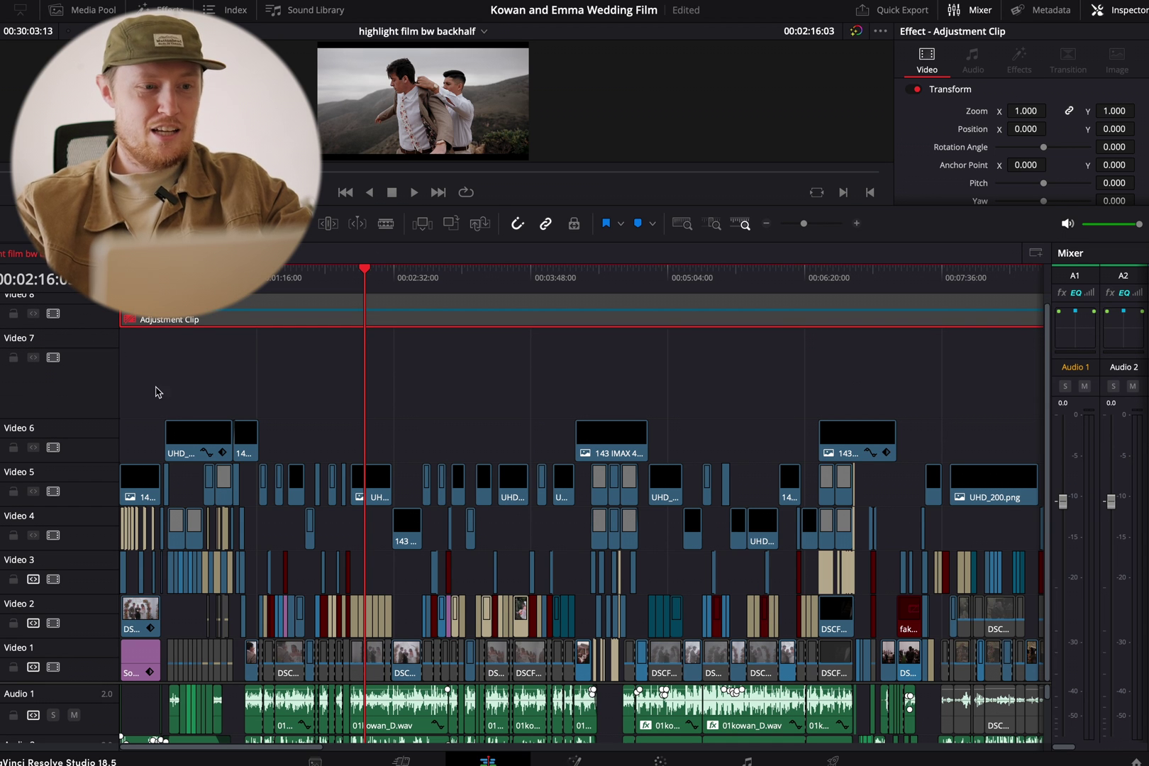
Inspect the 143 IMAX 4K.png overlay clips on Video 7 and Video 6 near the end of the film.
{"action": "scroll", "coordinate": [272, 385], "scroll_direction": "right", "scroll_amount": 10}
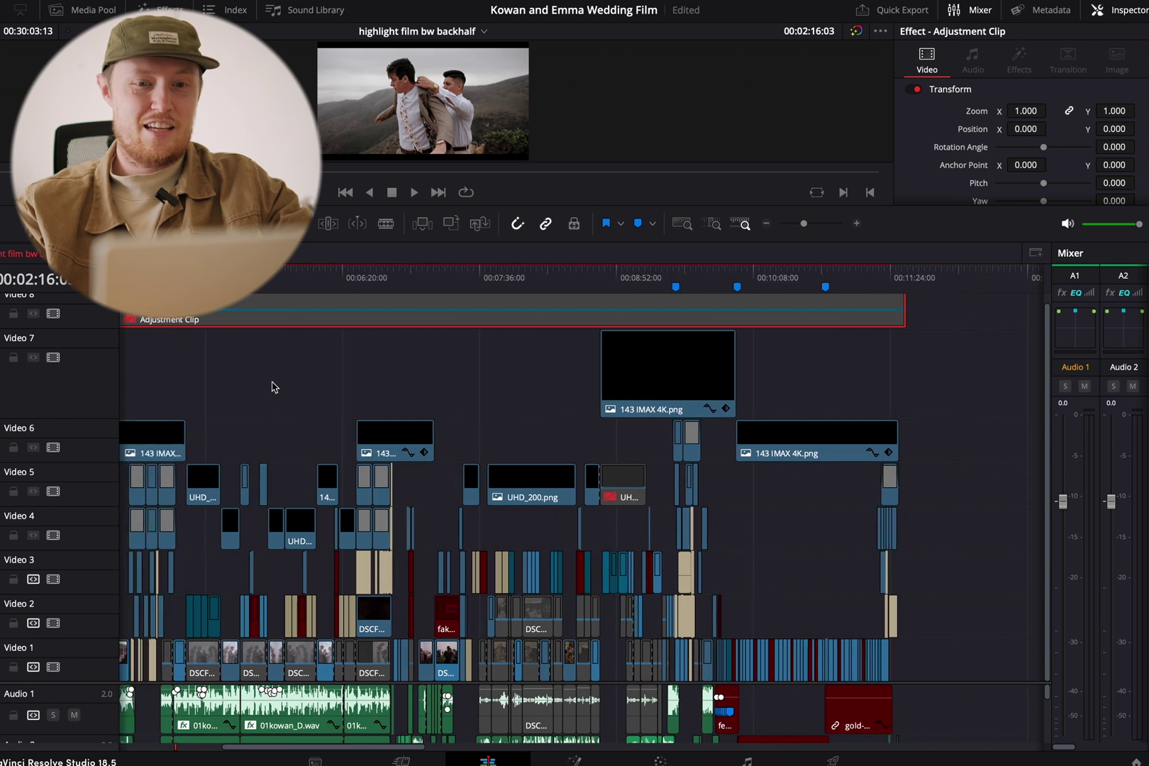
{"action": "left_click", "coordinate": [627, 384]}
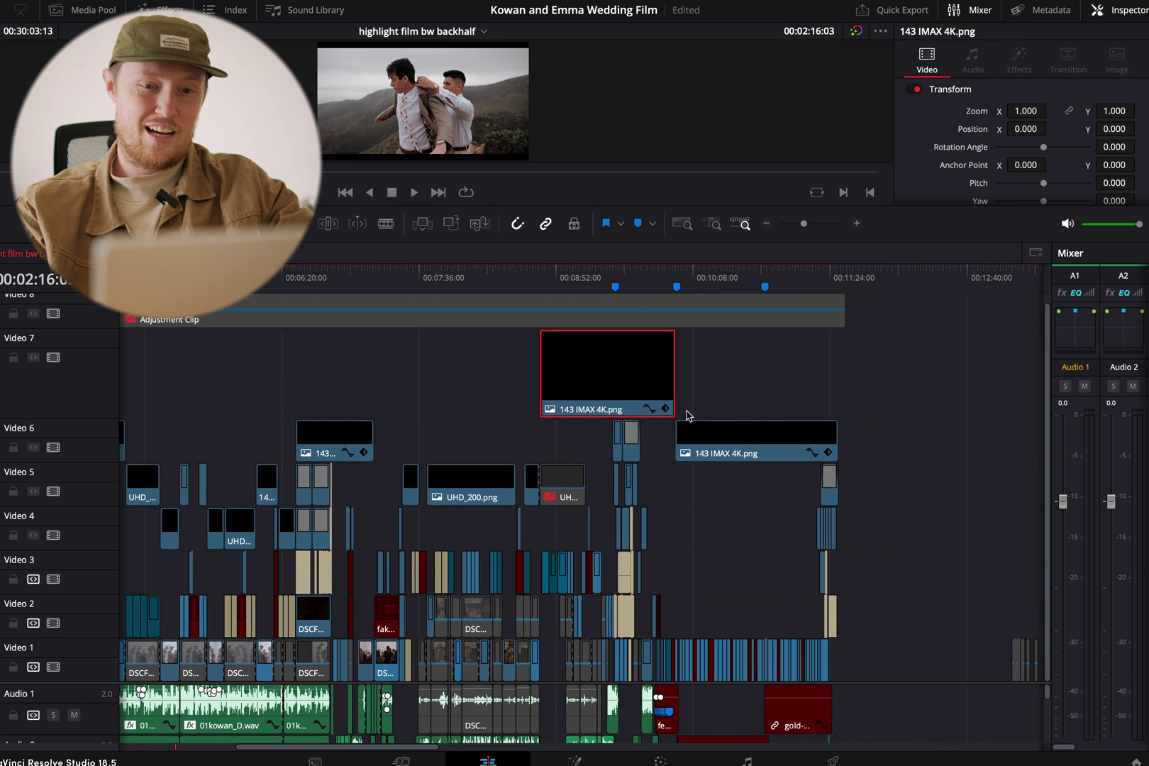
{"action": "left_click", "coordinate": [749, 440]}
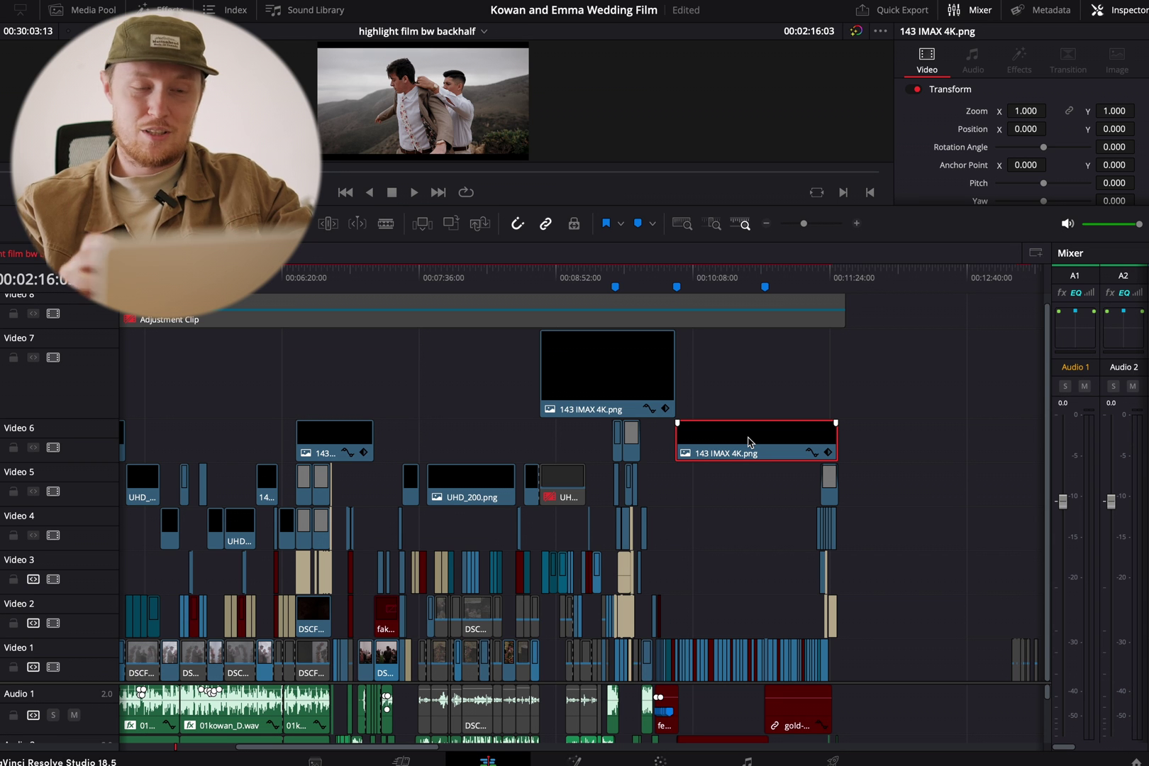
{"action": "scroll", "coordinate": [638, 444], "scroll_direction": "left", "scroll_amount": 15}
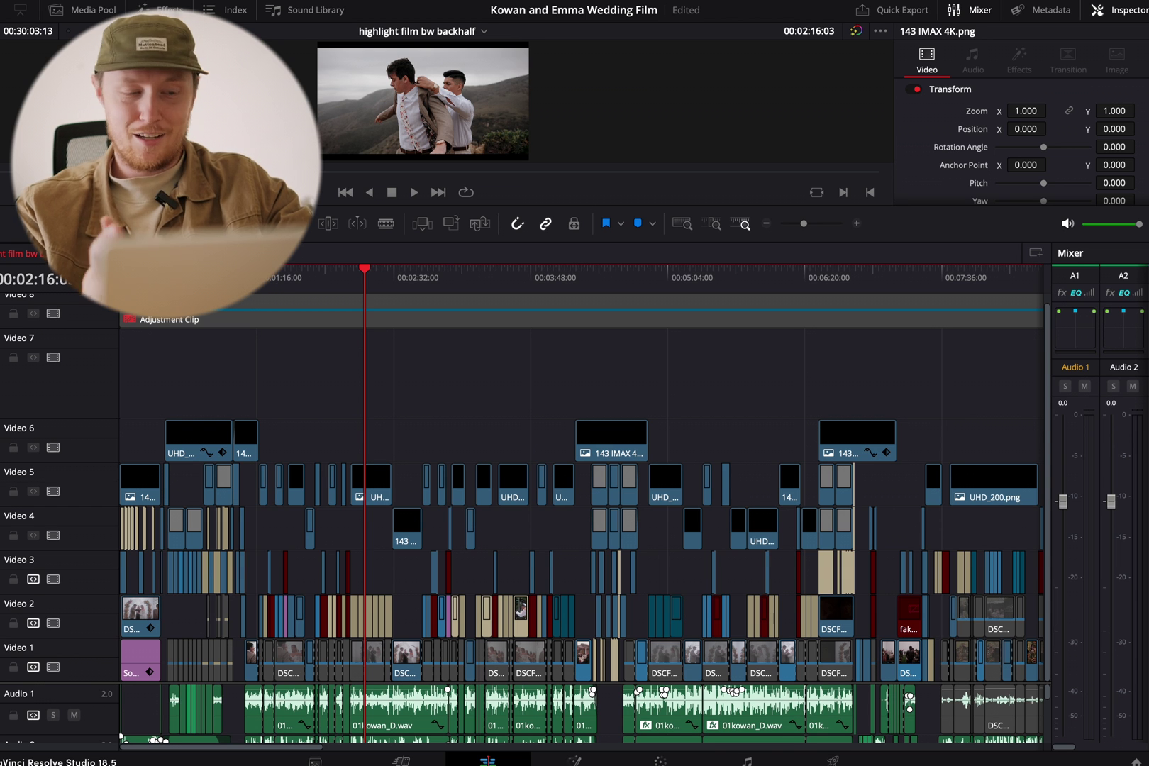
Enlarge the viewer and preview the letterboxed black-and-white section at 00:00:36:20 and 00:00:40:19.
{"action": "left_click", "coordinate": [185, 271]}
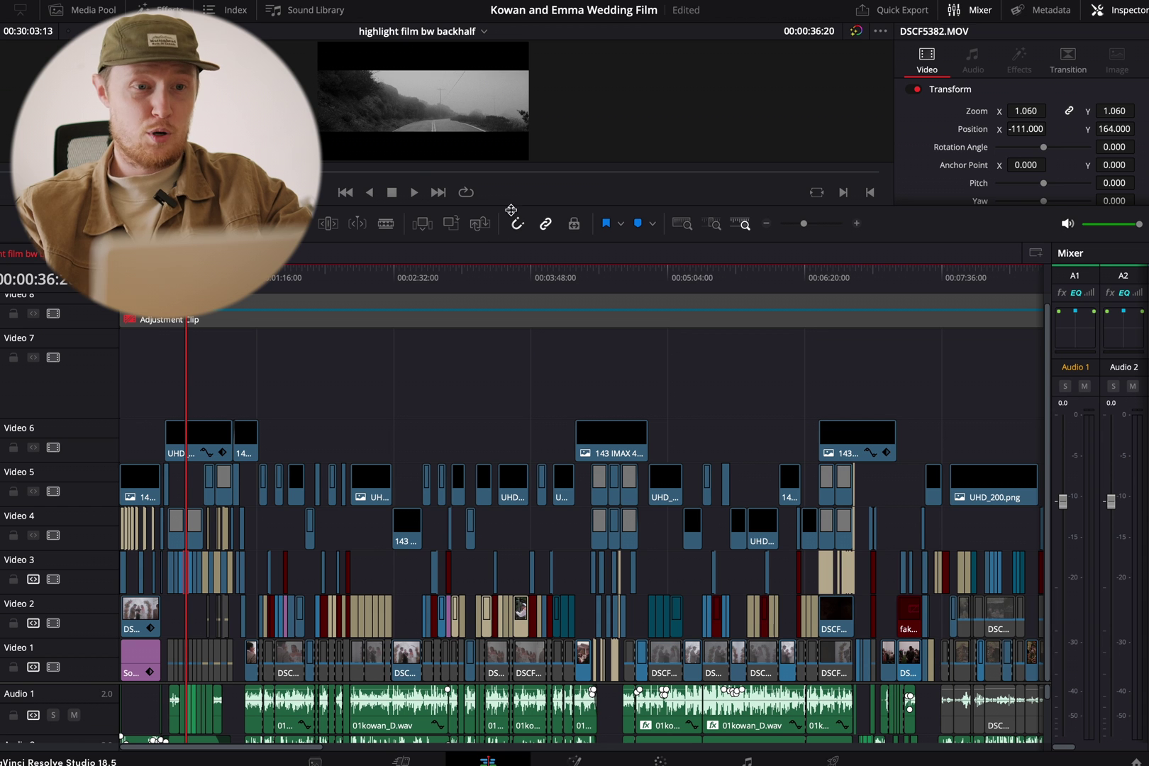
{"action": "left_click_drag", "start_coordinate": [511, 210], "coordinate": [527, 564]}
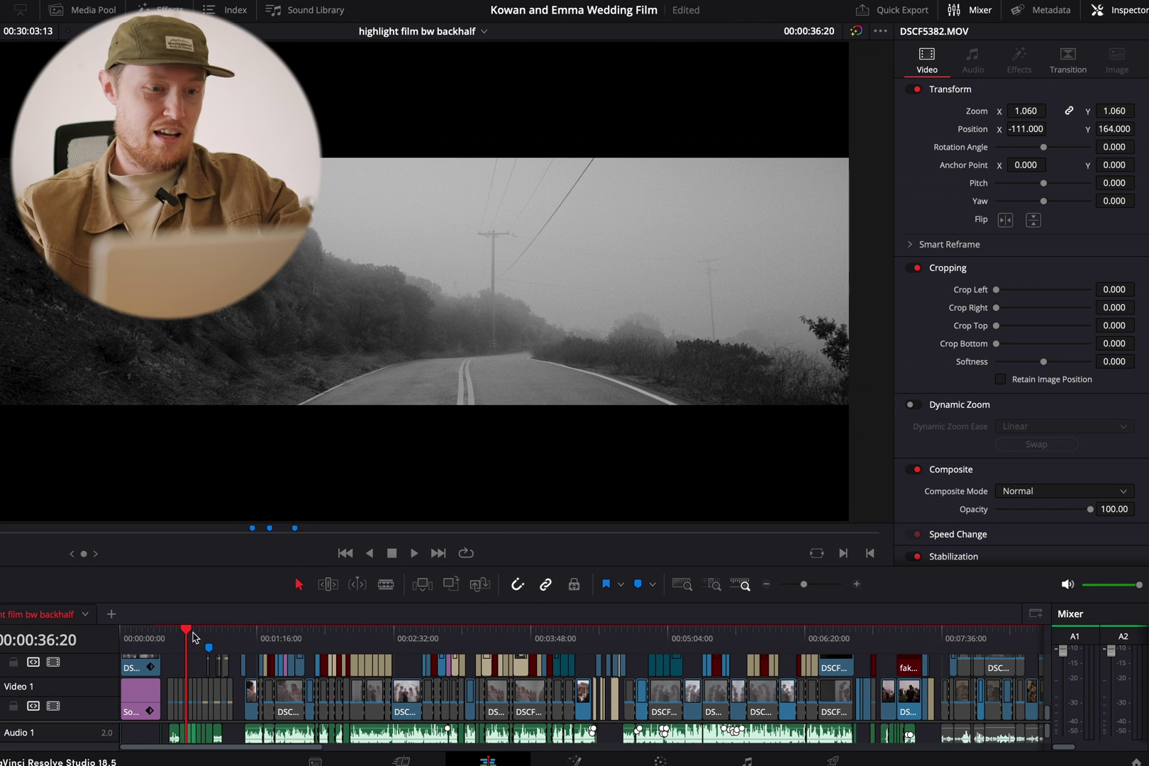
{"action": "left_click_drag", "start_coordinate": [258, 564], "coordinate": [308, 305]}
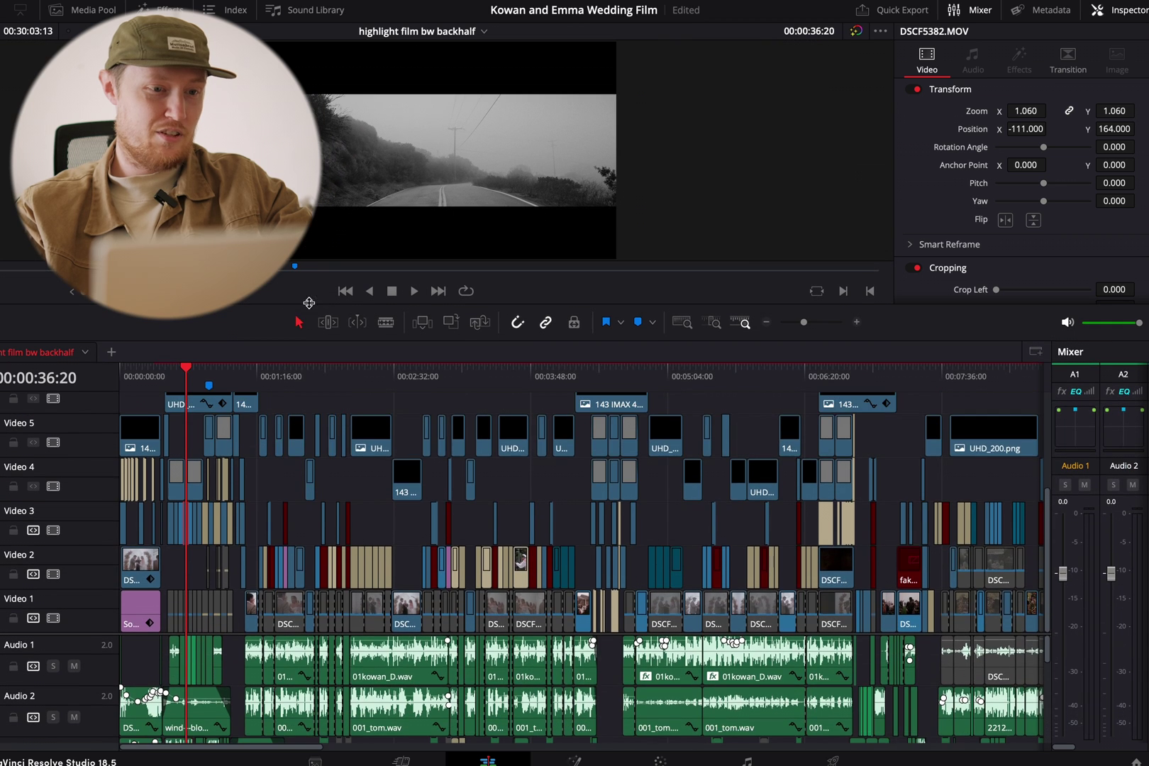
{"action": "scroll", "coordinate": [265, 424], "scroll_direction": "up", "scroll_amount": 3}
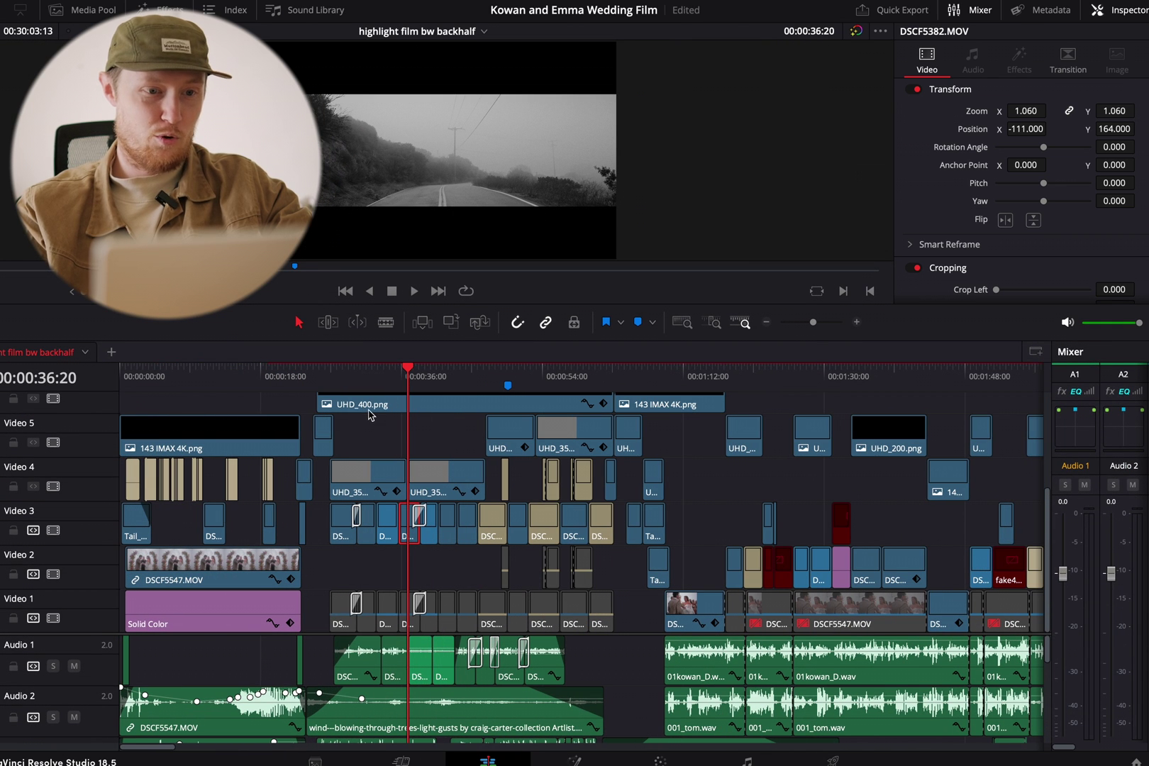
{"action": "left_click_drag", "start_coordinate": [410, 376], "coordinate": [442, 377]}
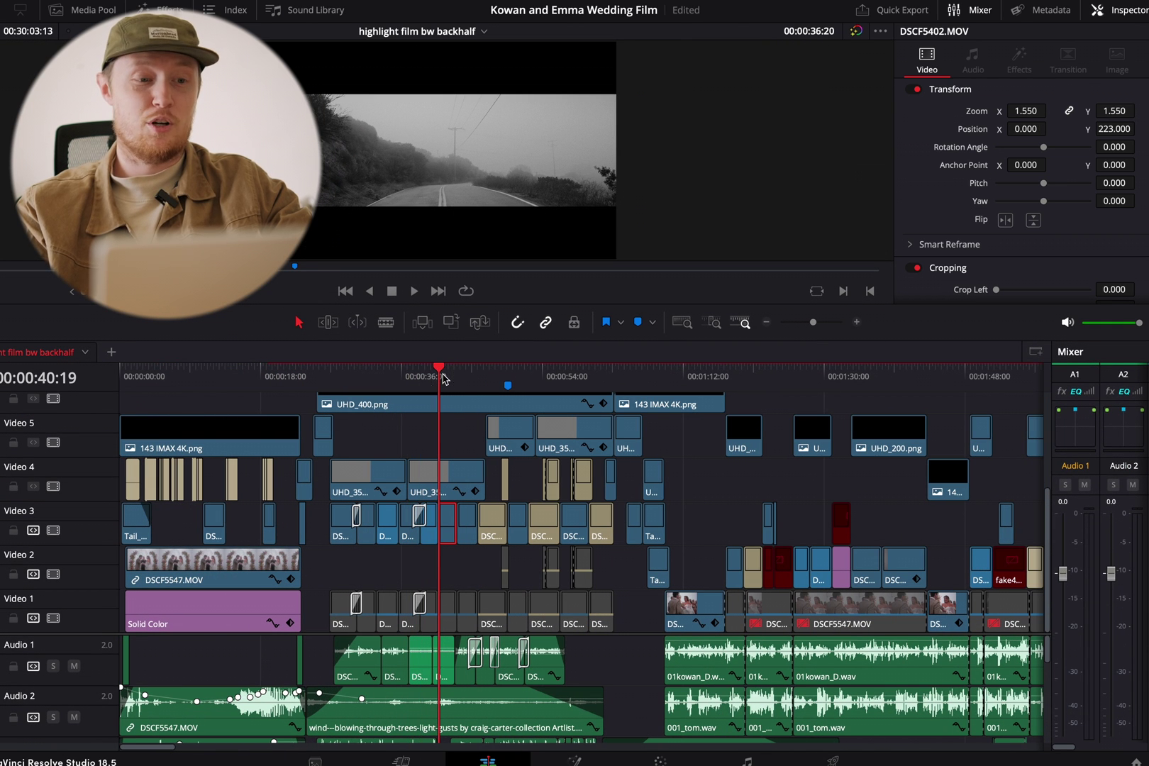
Preview the opening ceremony shot under the 143 IMAX 4K.png overlay at 00:00:13:14.
{"action": "left_click", "coordinate": [221, 376]}
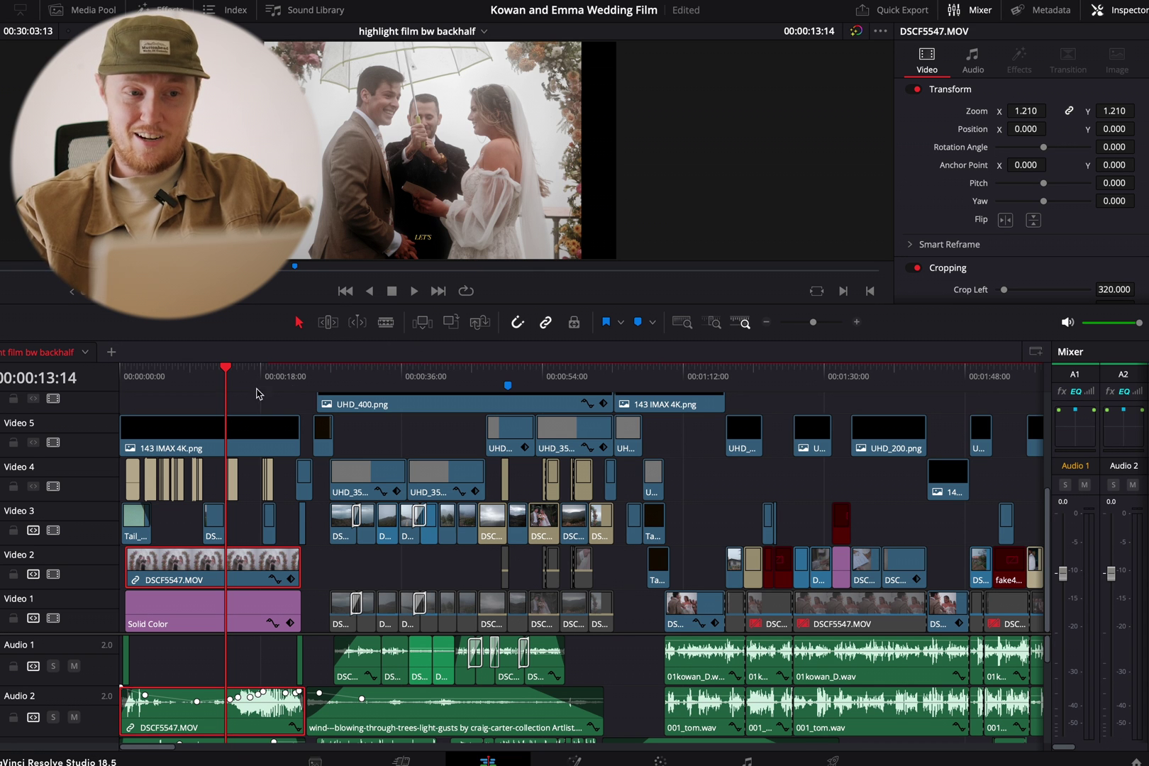
{"action": "key", "text": "ctrl+="}
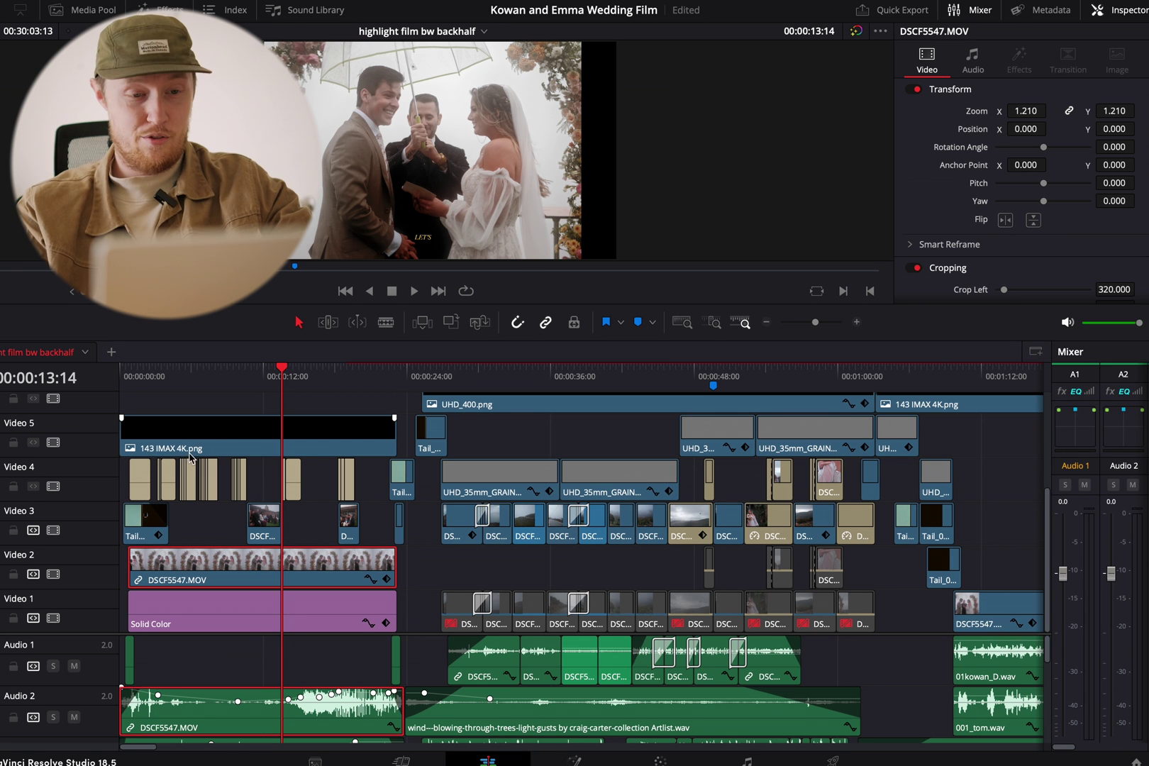
{"action": "key", "text": "ctrl+minus"}
Preview the shots under the UHD_200.png overlays at 00:01:19:19 and 00:01:28:05.
{"action": "scroll", "coordinate": [482, 448], "scroll_direction": "right", "scroll_amount": 5}
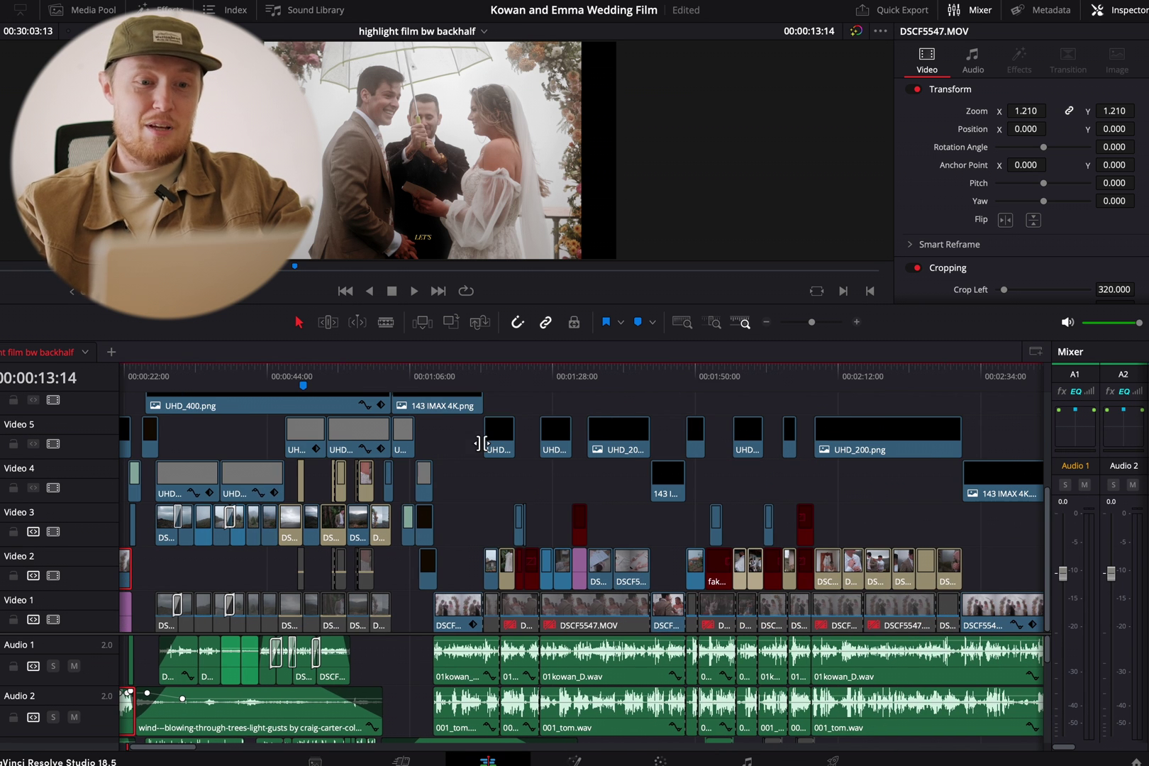
{"action": "left_click", "coordinate": [500, 376]}
{"action": "key", "text": "ctrl+="}
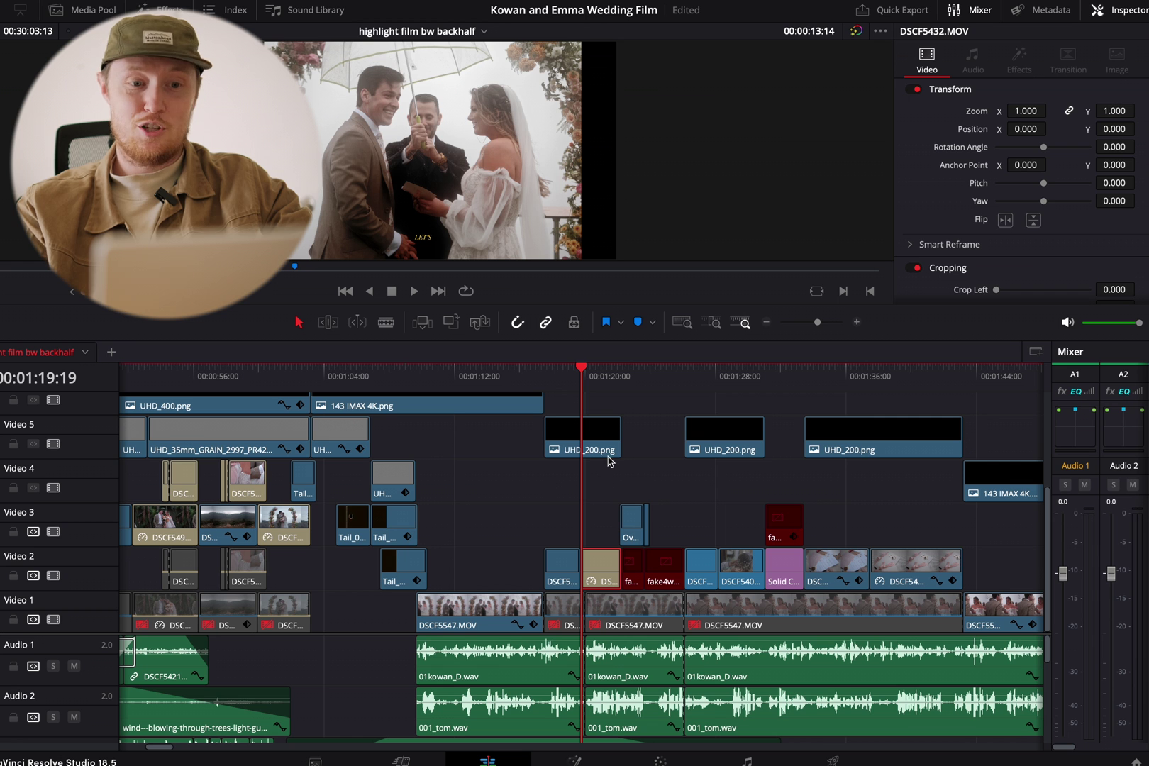
{"action": "key", "text": "ctrl+minus"}
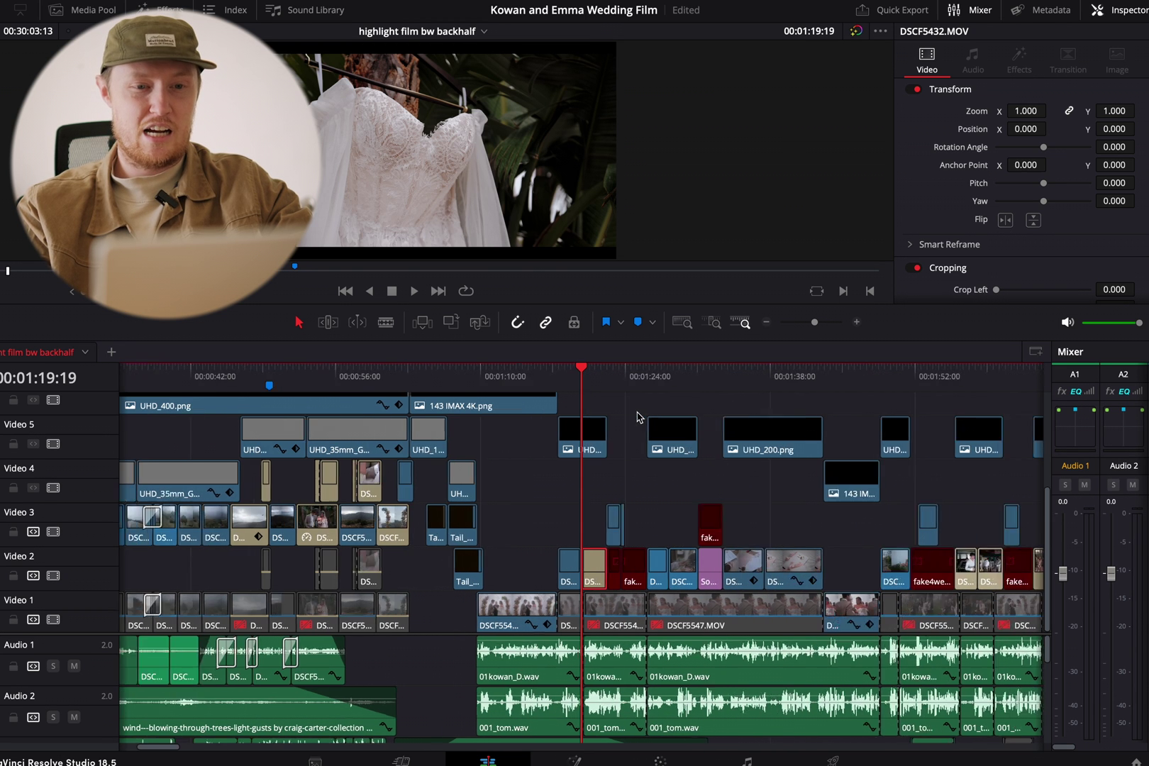
{"action": "key", "text": "ctrl+="}
{"action": "left_click", "coordinate": [692, 376]}
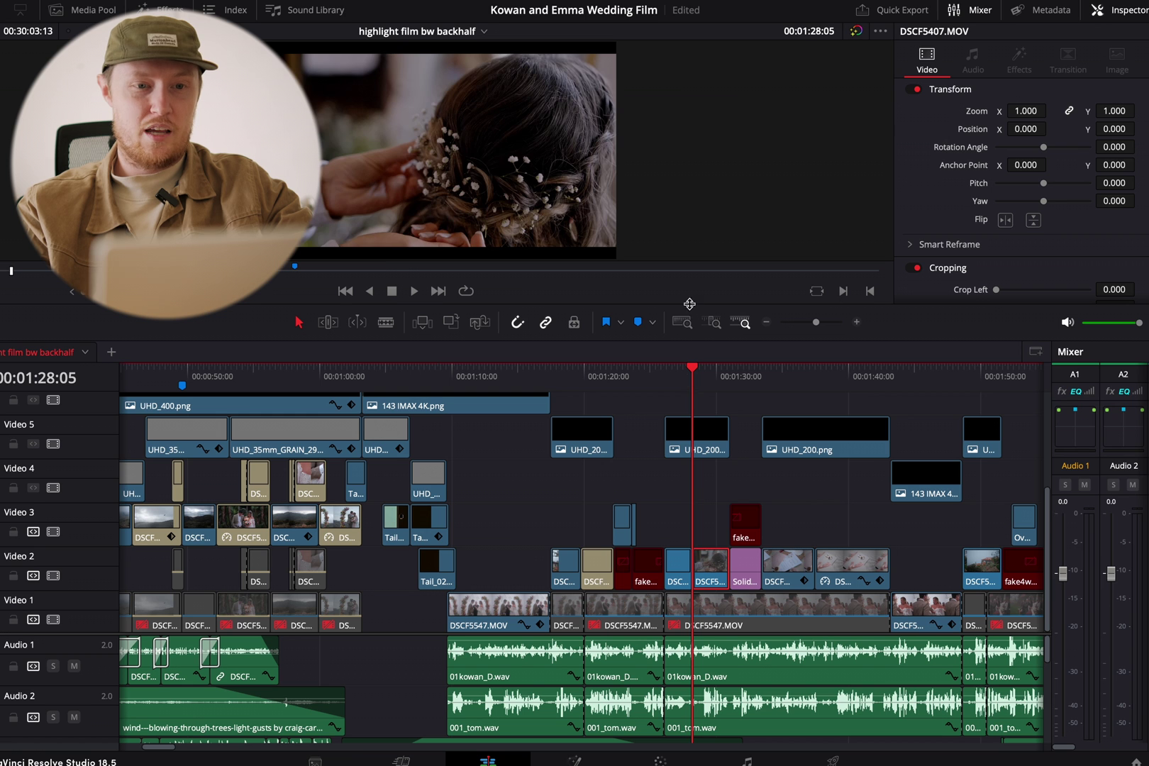
Enlarge the viewer to inspect the letterboxed hair shot at 00:01:28:05, and return it to a smaller size.
{"action": "left_click_drag", "start_coordinate": [688, 305], "coordinate": [690, 496]}
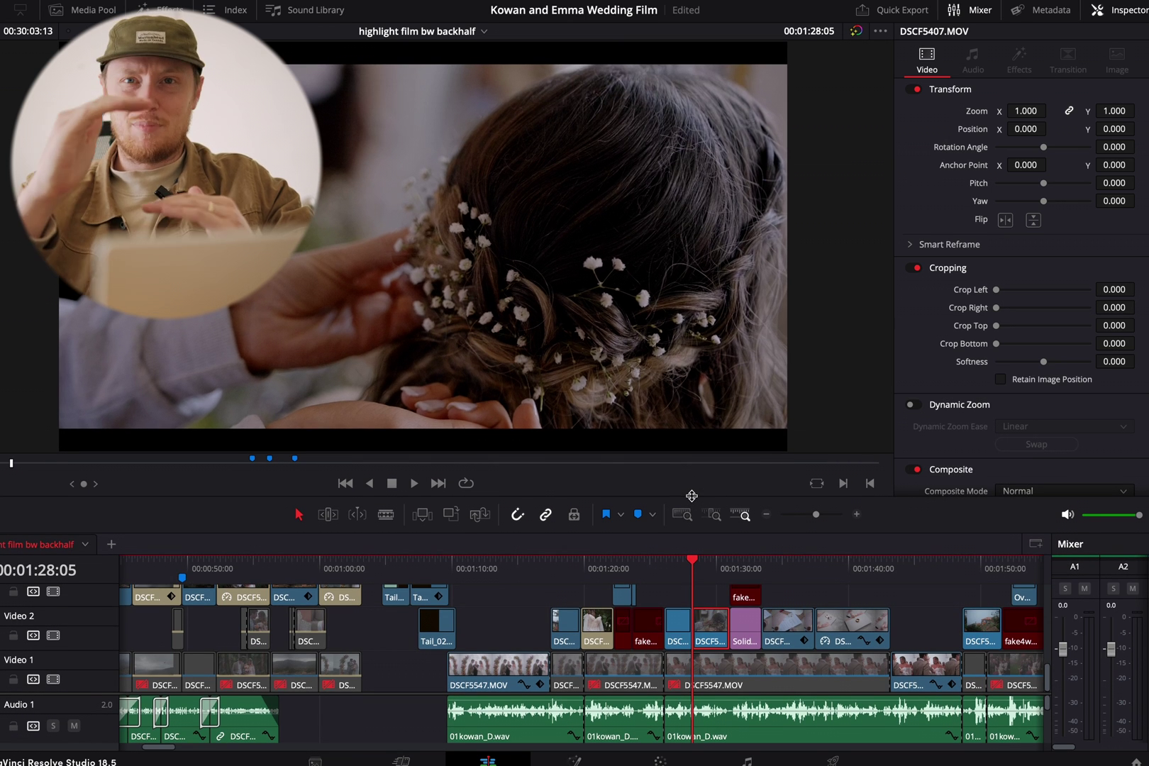
{"action": "key", "text": "shift+z"}
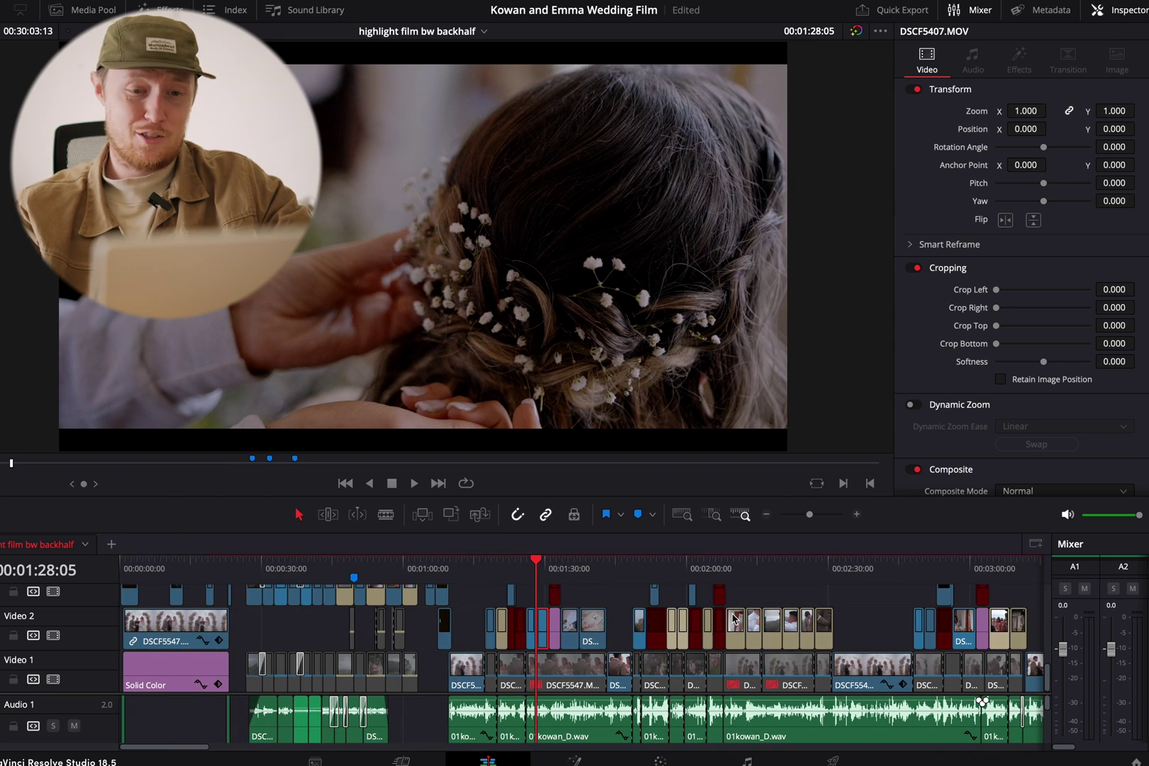
{"action": "left_click_drag", "start_coordinate": [725, 494], "coordinate": [751, 264]}
Survey the UHD_200.png and 143 IMAX 4K.png overlays on Video 4 to Video 6 along the film's first six minutes.
{"action": "scroll", "coordinate": [821, 386], "scroll_direction": "right", "scroll_amount": 5}
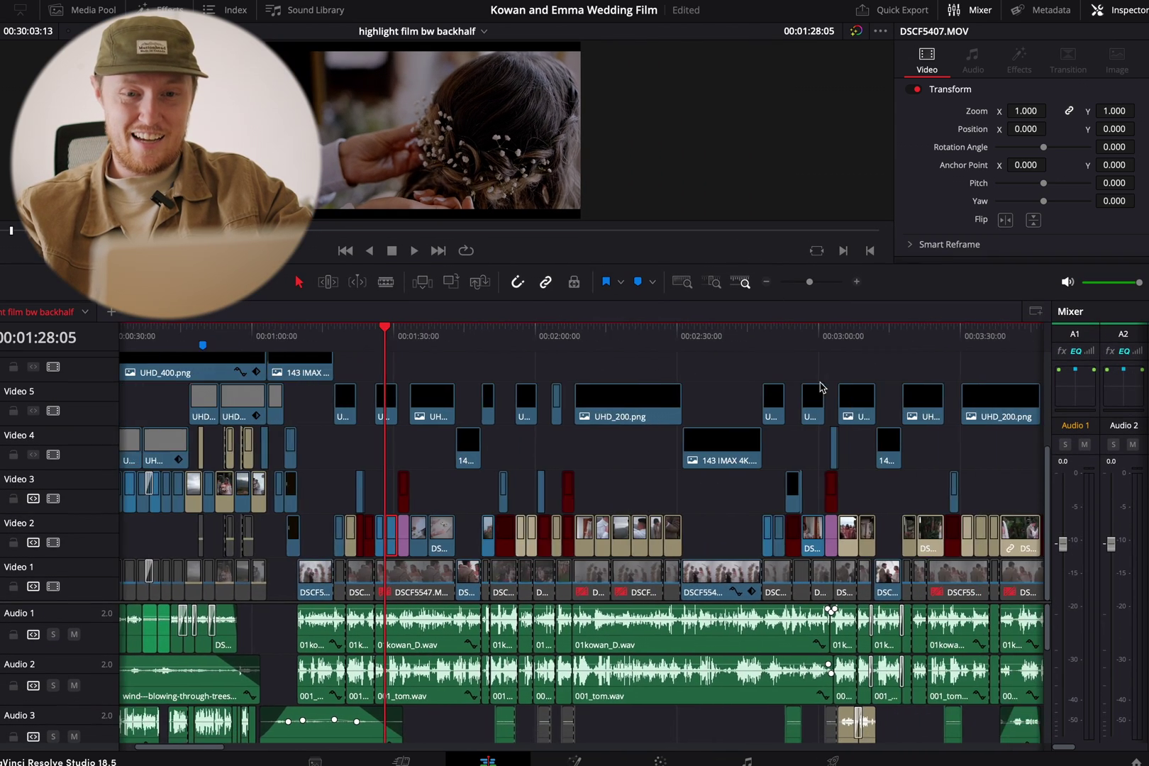
{"action": "scroll", "coordinate": [823, 390], "scroll_direction": "right", "scroll_amount": 4}
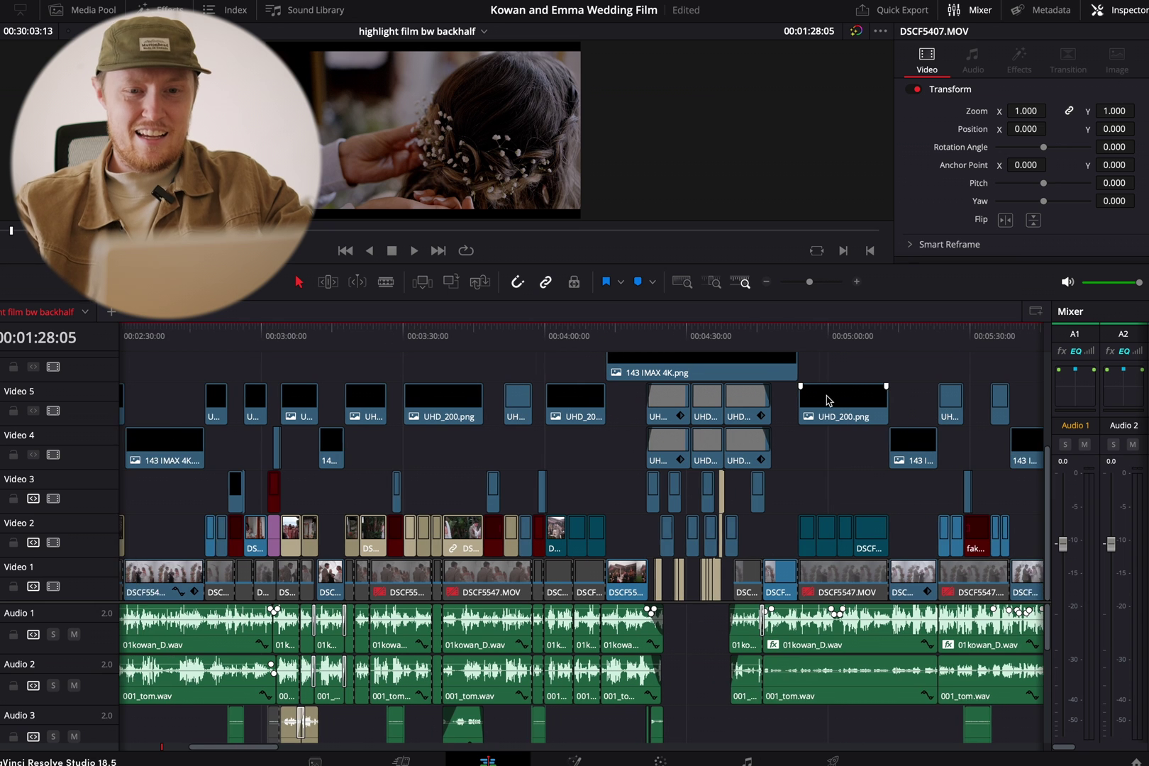
{"action": "scroll", "coordinate": [707, 402], "scroll_direction": "up", "scroll_amount": 3}
{"action": "scroll", "coordinate": [708, 401], "scroll_direction": "down", "scroll_amount": 3}
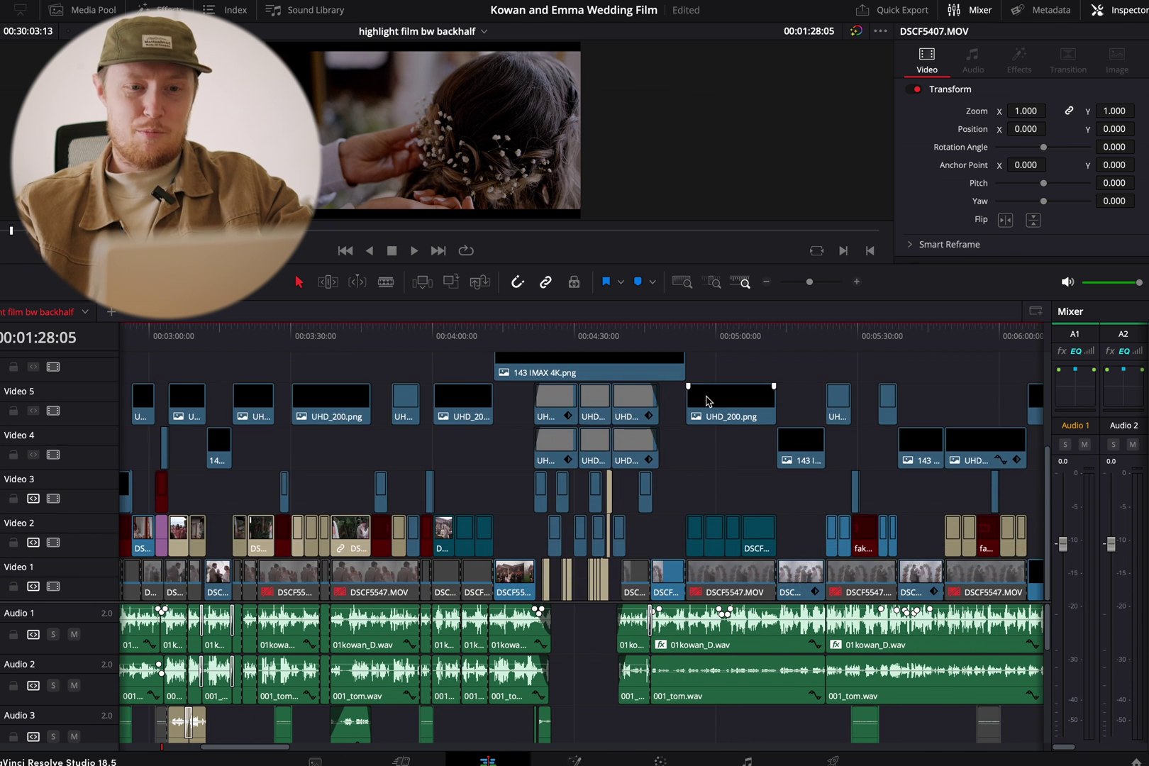
{"action": "scroll", "coordinate": [708, 401], "scroll_direction": "left", "scroll_amount": 10}
{"action": "scroll", "coordinate": [708, 402], "scroll_direction": "down", "scroll_amount": 1}
{"action": "scroll", "coordinate": [454, 404], "scroll_direction": "up", "scroll_amount": 3}
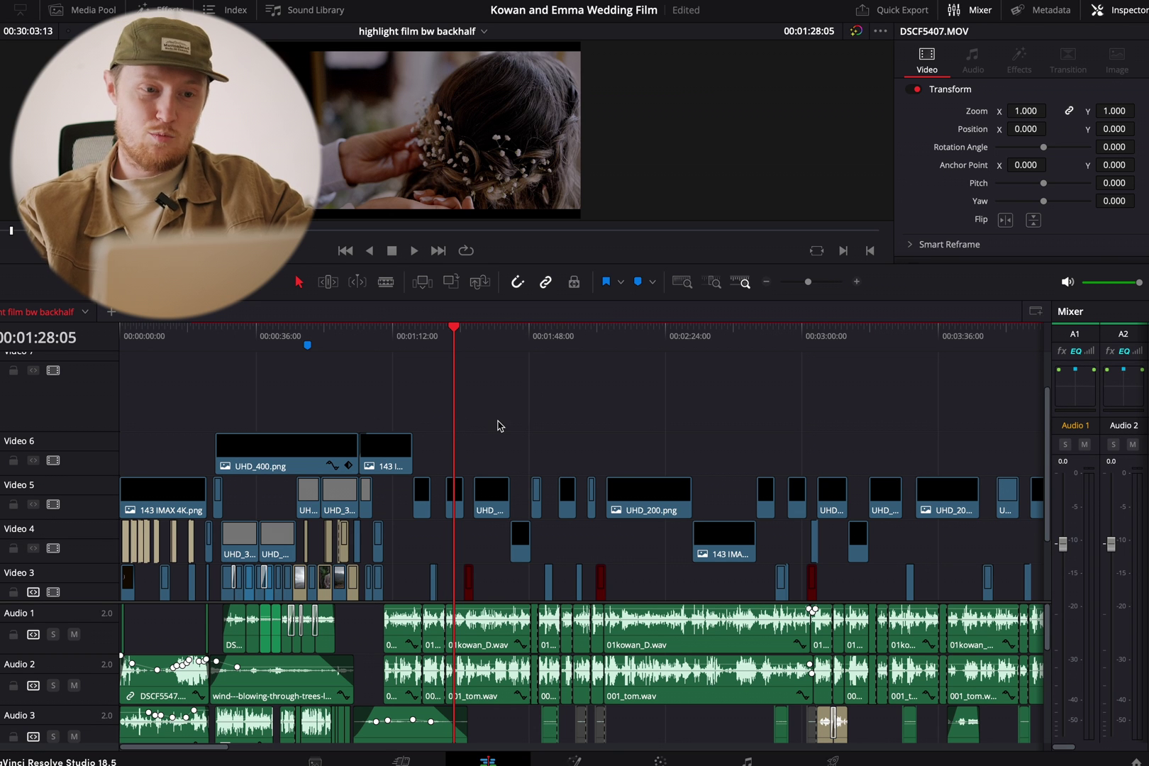
Compare the framing under UHD_200.png at 00:02:20:10 and 00:02:16:02 with the 143 IMAX 4K.png framing at 00:02:36:04.
{"action": "left_click", "coordinate": [651, 334]}
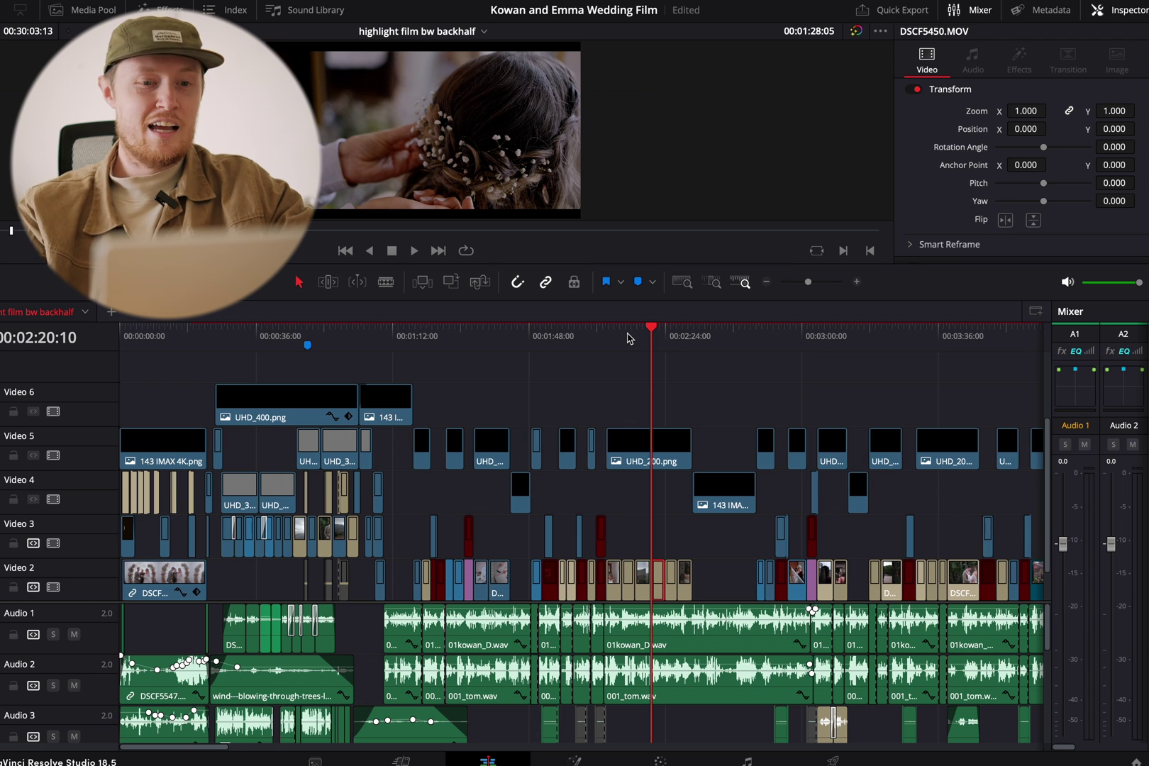
{"action": "left_click", "coordinate": [632, 333]}
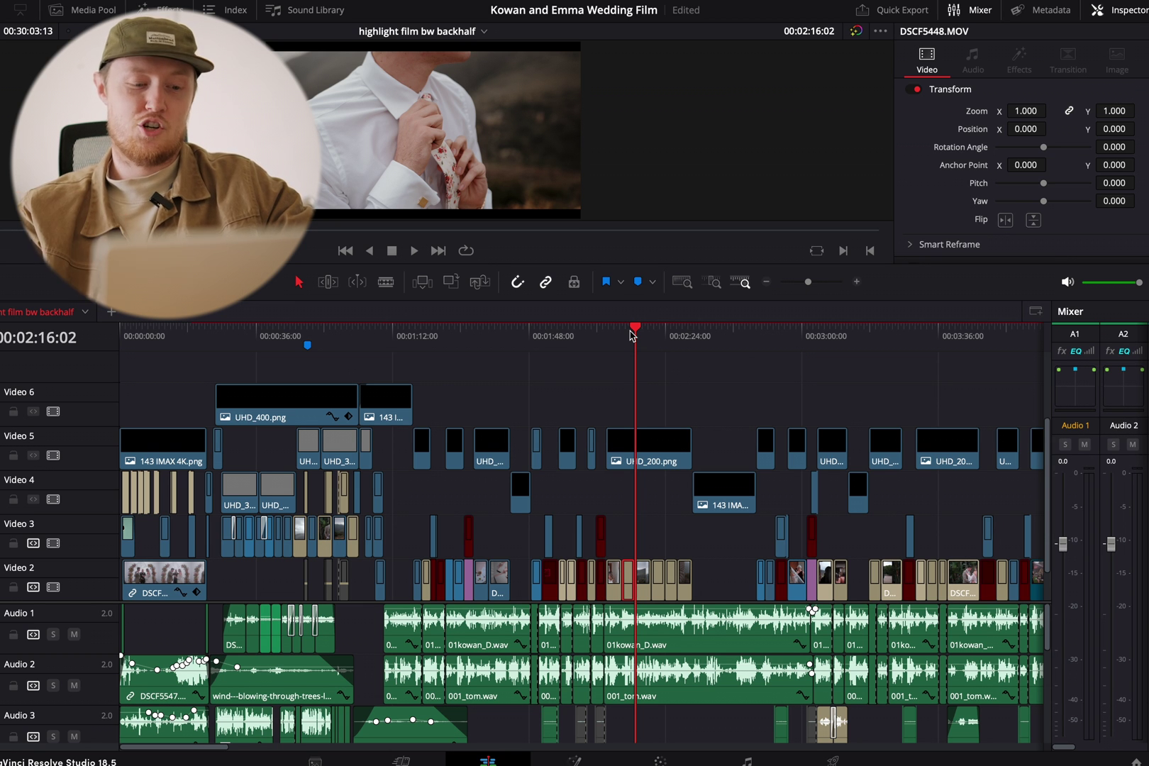
{"action": "left_click", "coordinate": [710, 337]}
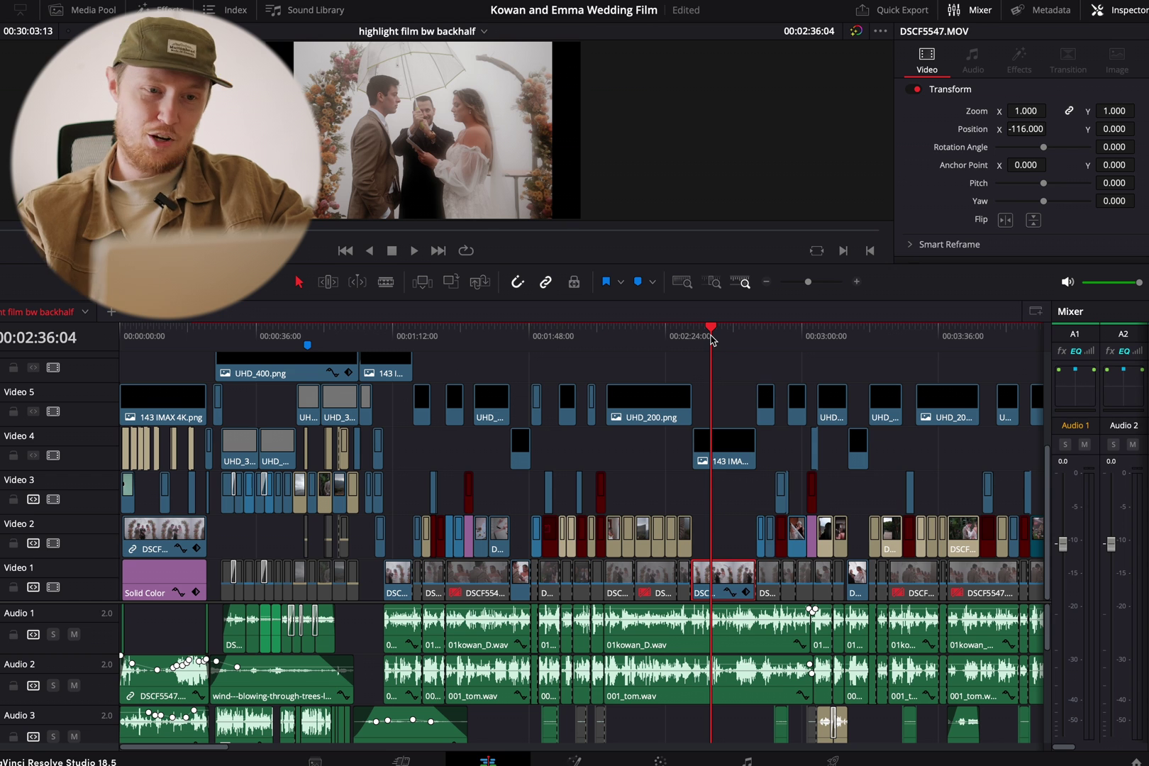
{"action": "left_click", "coordinate": [650, 336]}
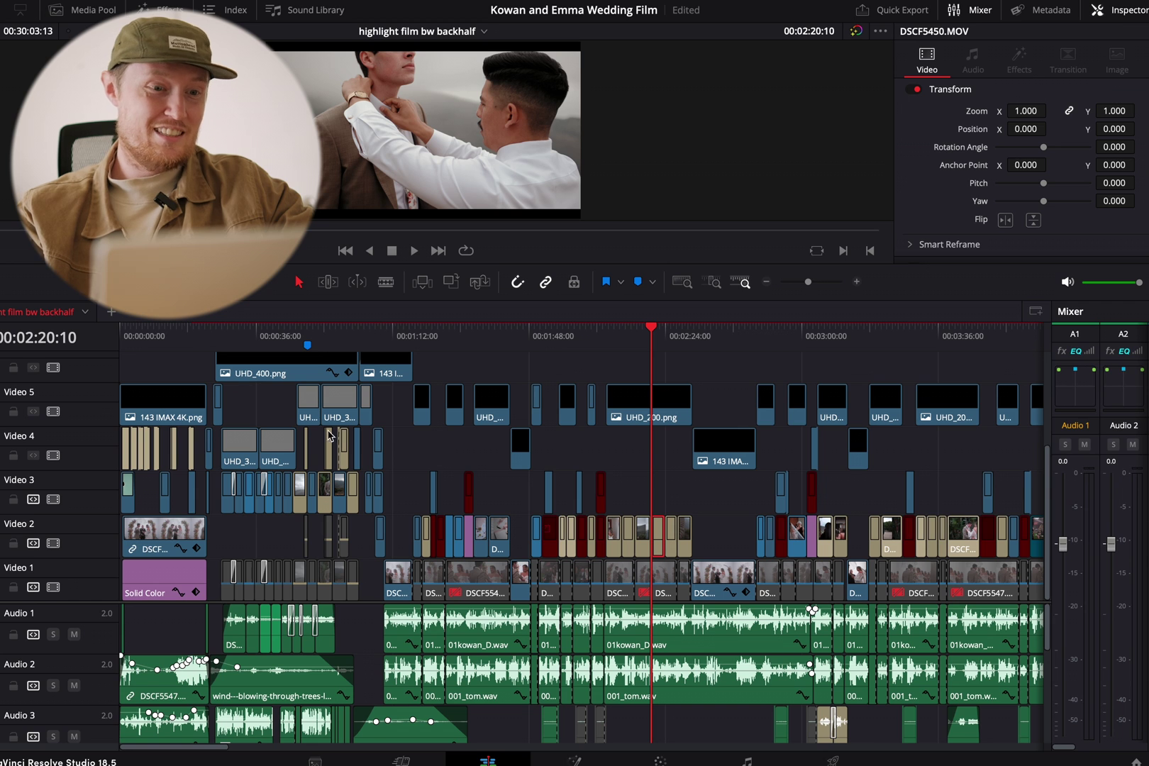
Preview the black-and-white couple shot at 00:00:56:00 and inspect the 35mm grain clips around it on Video 4 and Video 5.
{"action": "scroll", "coordinate": [326, 408], "scroll_direction": "up", "scroll_amount": 1}
{"action": "left_click", "coordinate": [337, 346]}
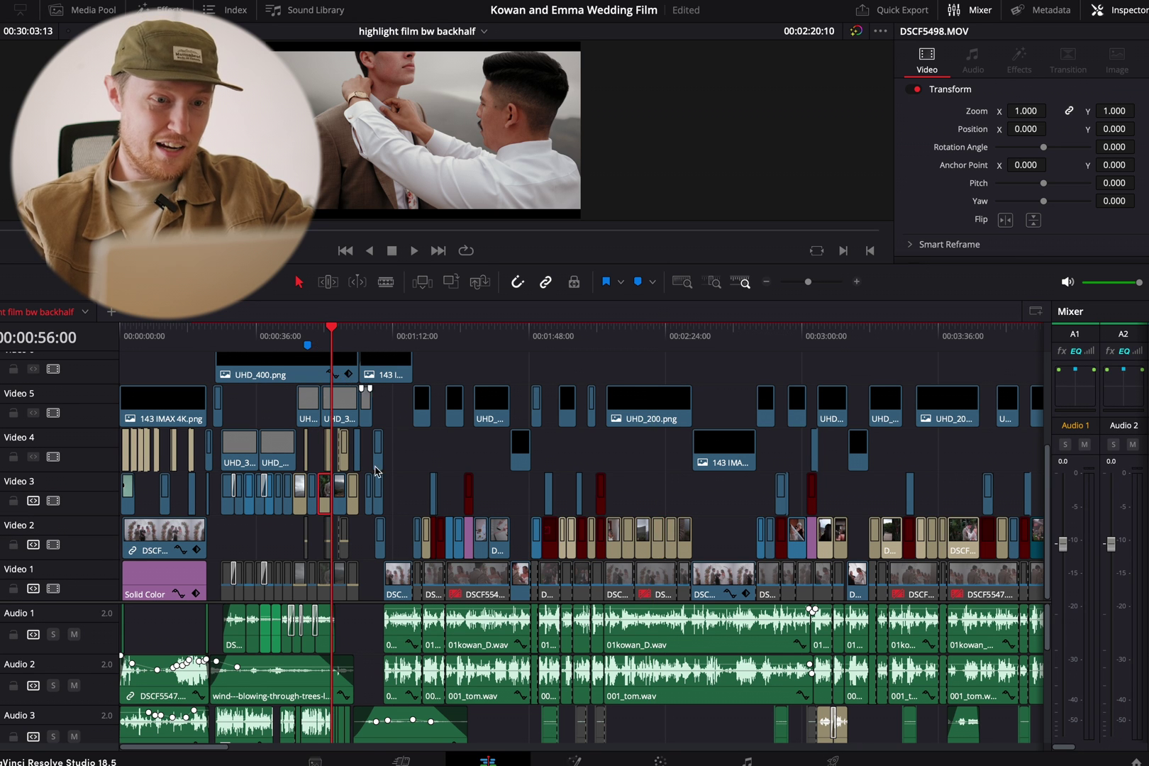
{"action": "scroll", "coordinate": [454, 452], "scroll_direction": "up", "scroll_amount": 5}
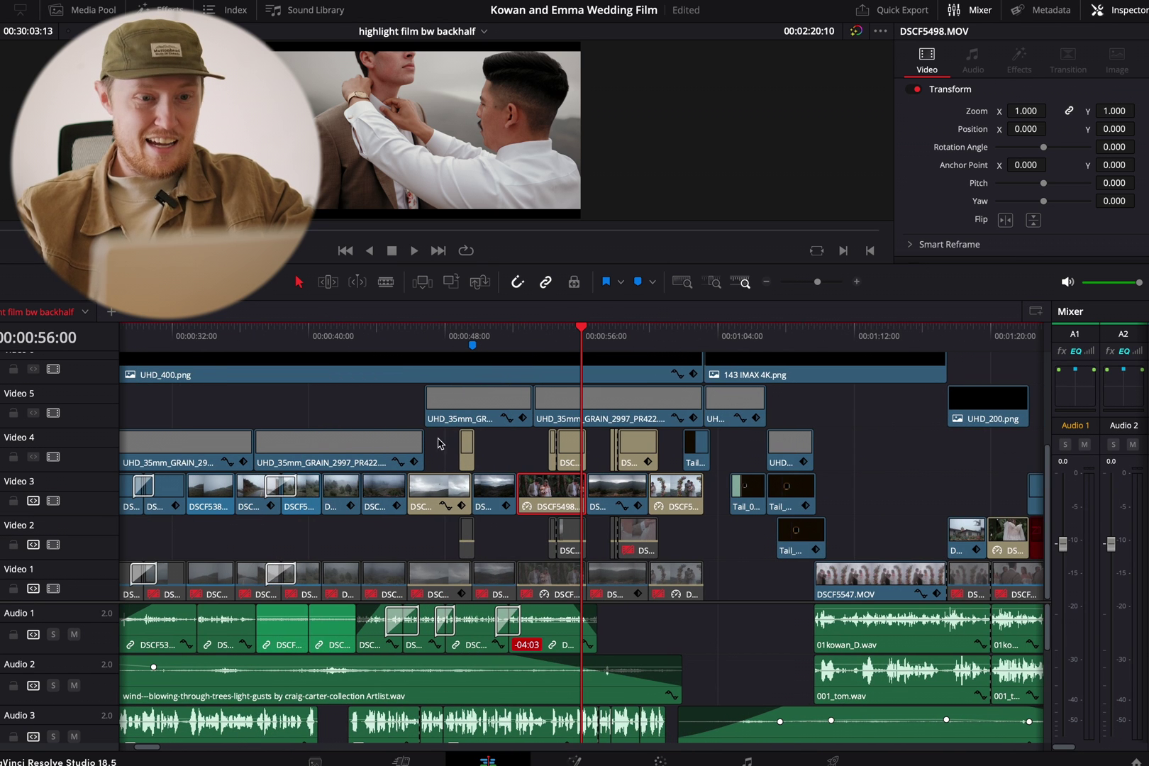
{"action": "scroll", "coordinate": [418, 432], "scroll_direction": "left", "scroll_amount": 4}
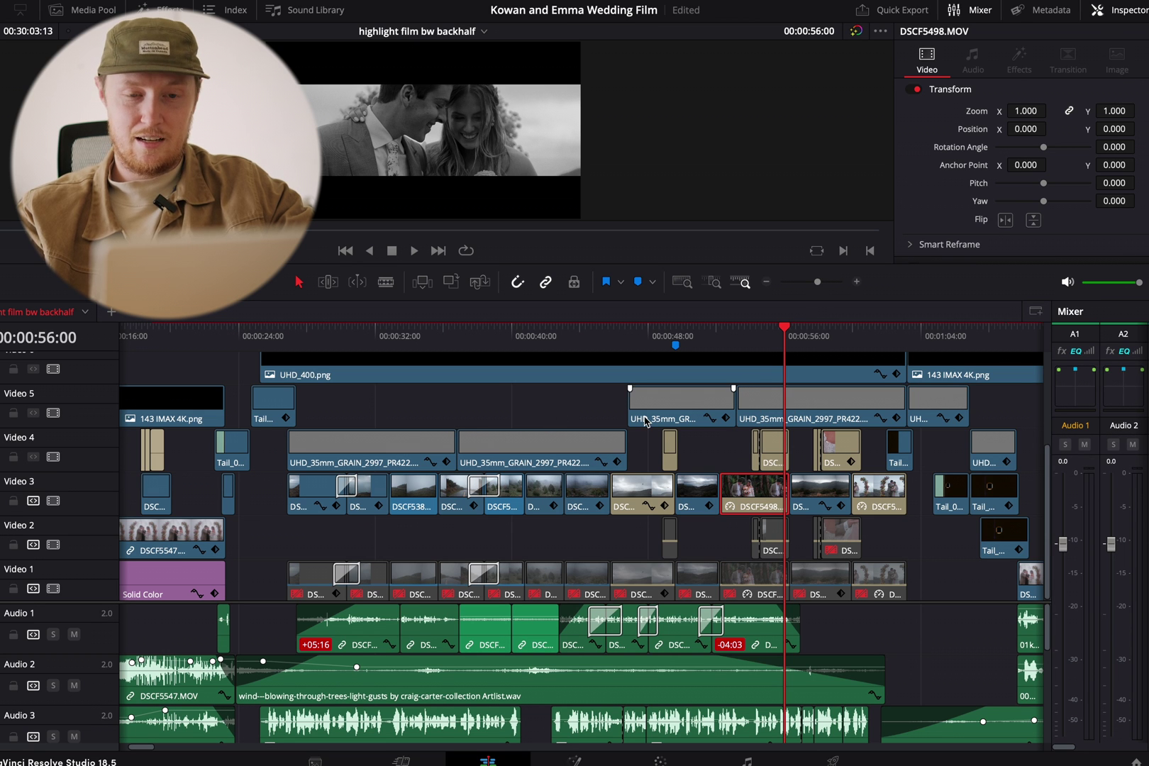
{"action": "scroll", "coordinate": [404, 422], "scroll_direction": "left", "scroll_amount": 2}
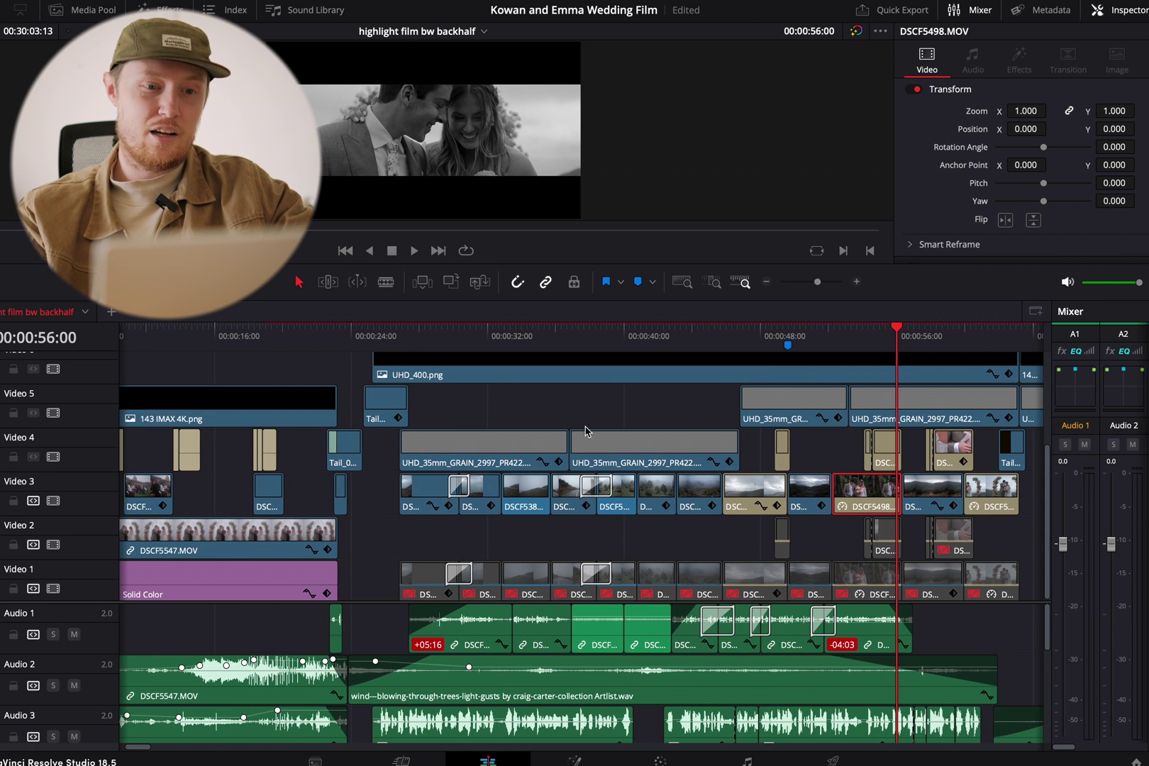
Select the 35mm grain overlays and move the second UHD_35mm_GRAIN_2997_PR422.mov clip from Video 4 up to Video 5.
{"action": "left_click_drag", "start_coordinate": [540, 416], "coordinate": [633, 460]}
{"action": "left_click_drag", "start_coordinate": [709, 398], "coordinate": [953, 424]}
{"action": "left_click_drag", "start_coordinate": [732, 431], "coordinate": [732, 389]}
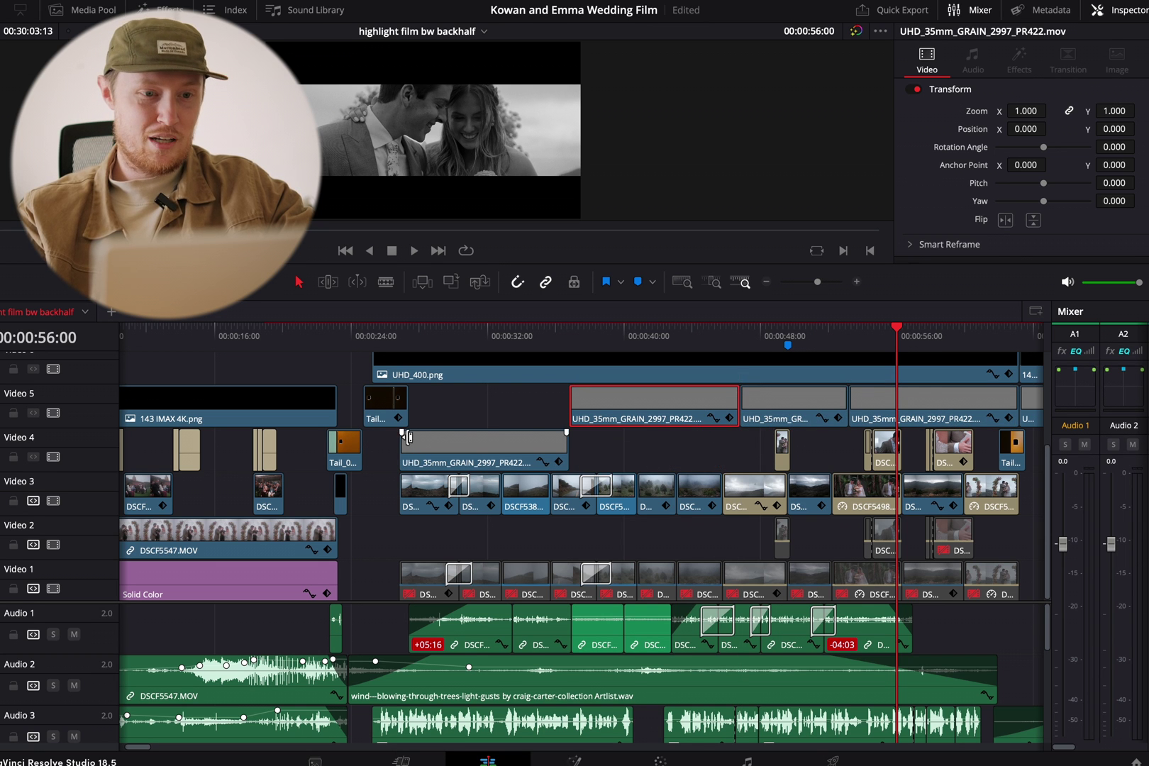
Preview the film texture at 00:00:26:20 and select the Tail_02_FullAperture_4K.mov clip on Video 5 to view its transform settings.
{"action": "left_click", "coordinate": [399, 336]}
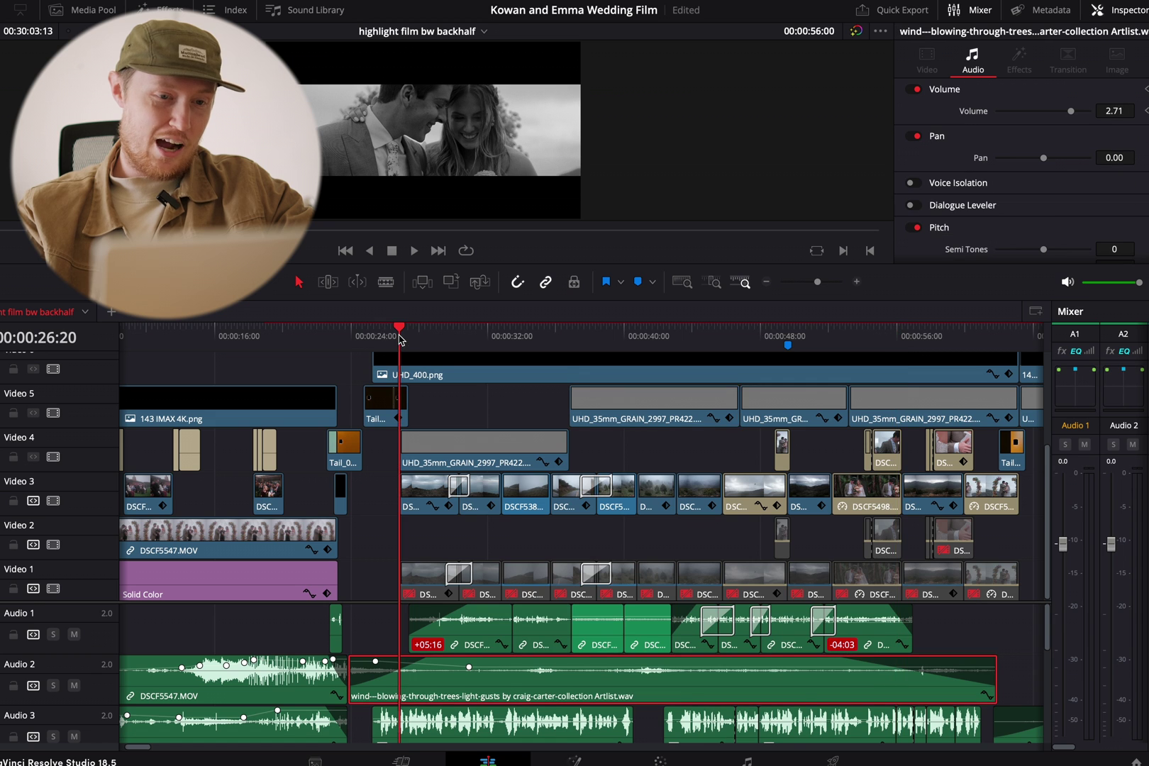
{"action": "key", "text": "ctrl+equal"}
{"action": "key", "text": "ctrl+equal"}
{"action": "left_click", "coordinate": [540, 415]}
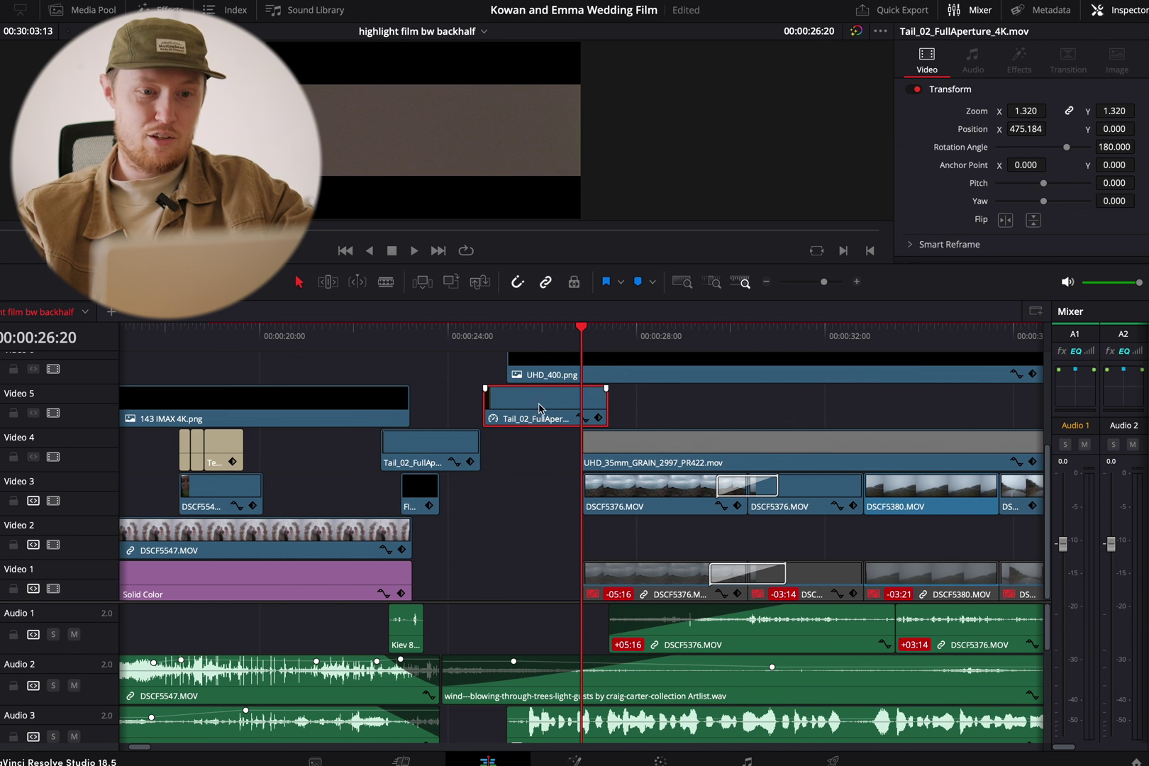
Mute the timeline audio and play the Tail_02_FullAperture_4K.mov section from 00:00:24:18 to just past the first landscape cut.
{"action": "left_click", "coordinate": [483, 343]}
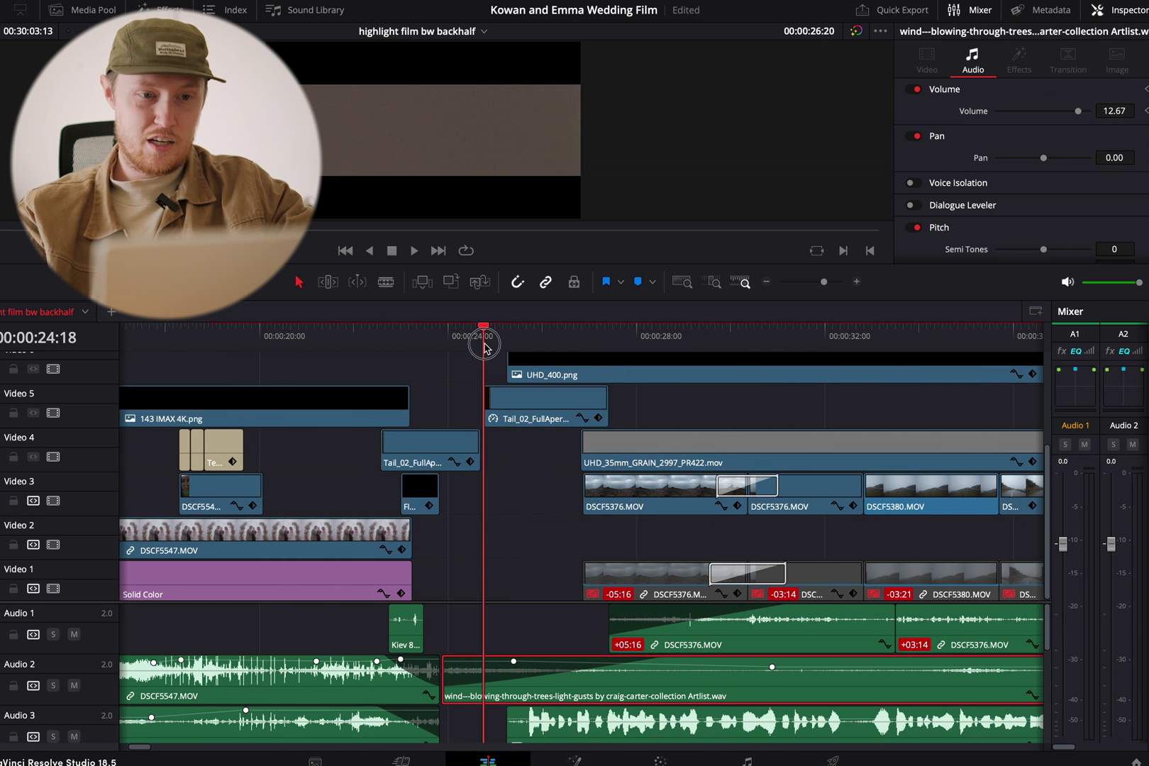
{"action": "left_click", "coordinate": [1067, 282]}
{"action": "key", "text": "space"}
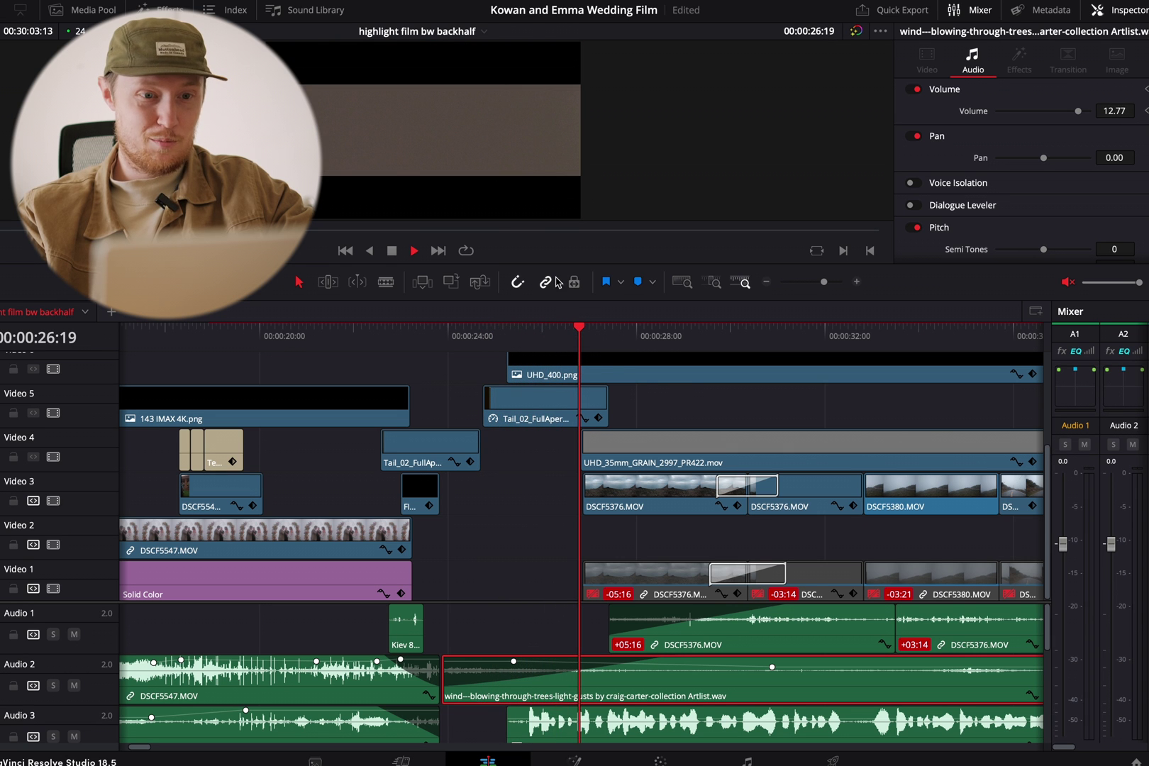
{"action": "key", "text": "space"}
Select both Tail_02_FullAperture_4K.mov clips bridging the opening and landscape sections, and preview the transition at 00:00:23:21.
{"action": "scroll", "coordinate": [557, 424], "scroll_direction": "up", "scroll_amount": 2}
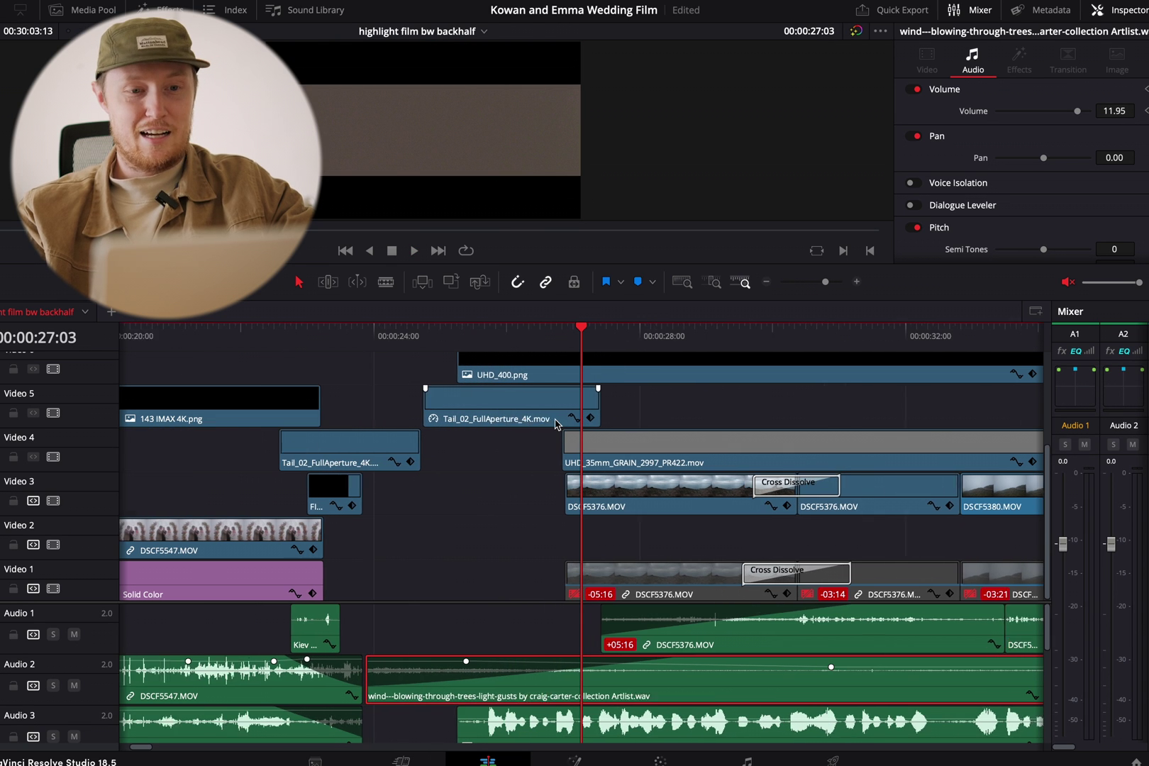
{"action": "left_click_drag", "start_coordinate": [354, 406], "coordinate": [479, 481]}
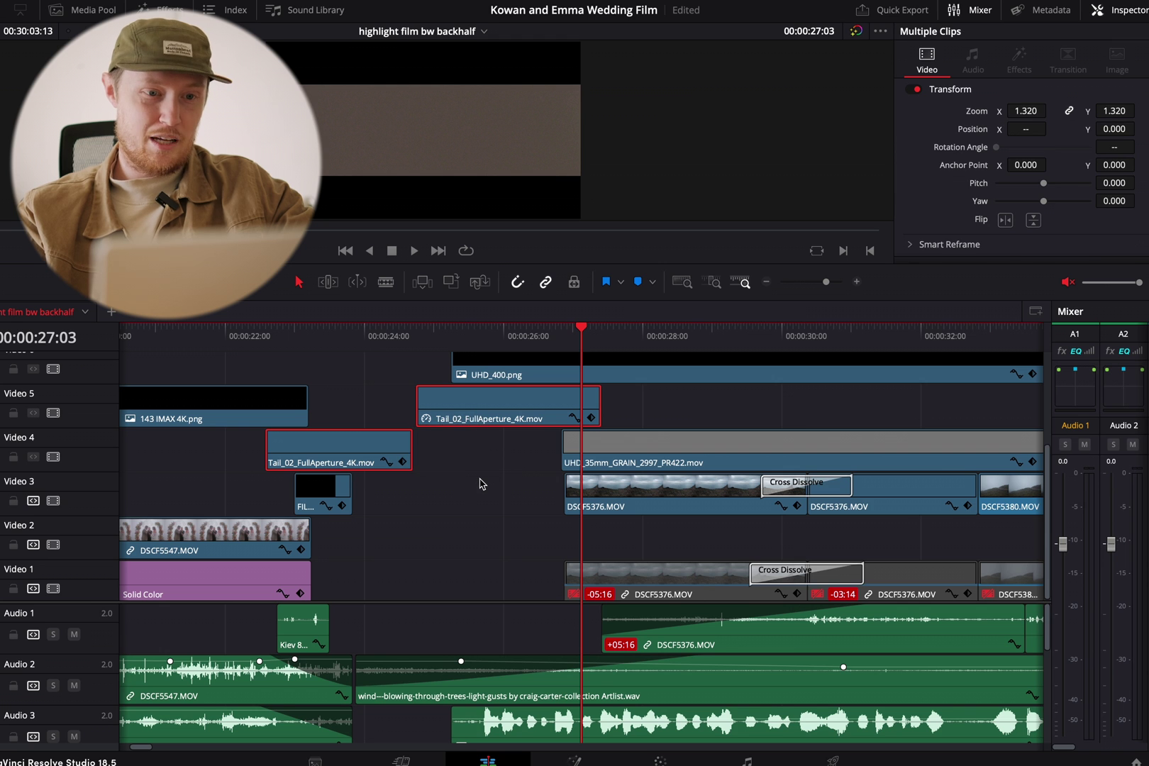
{"action": "scroll", "coordinate": [479, 481], "scroll_direction": "down", "scroll_amount": 2}
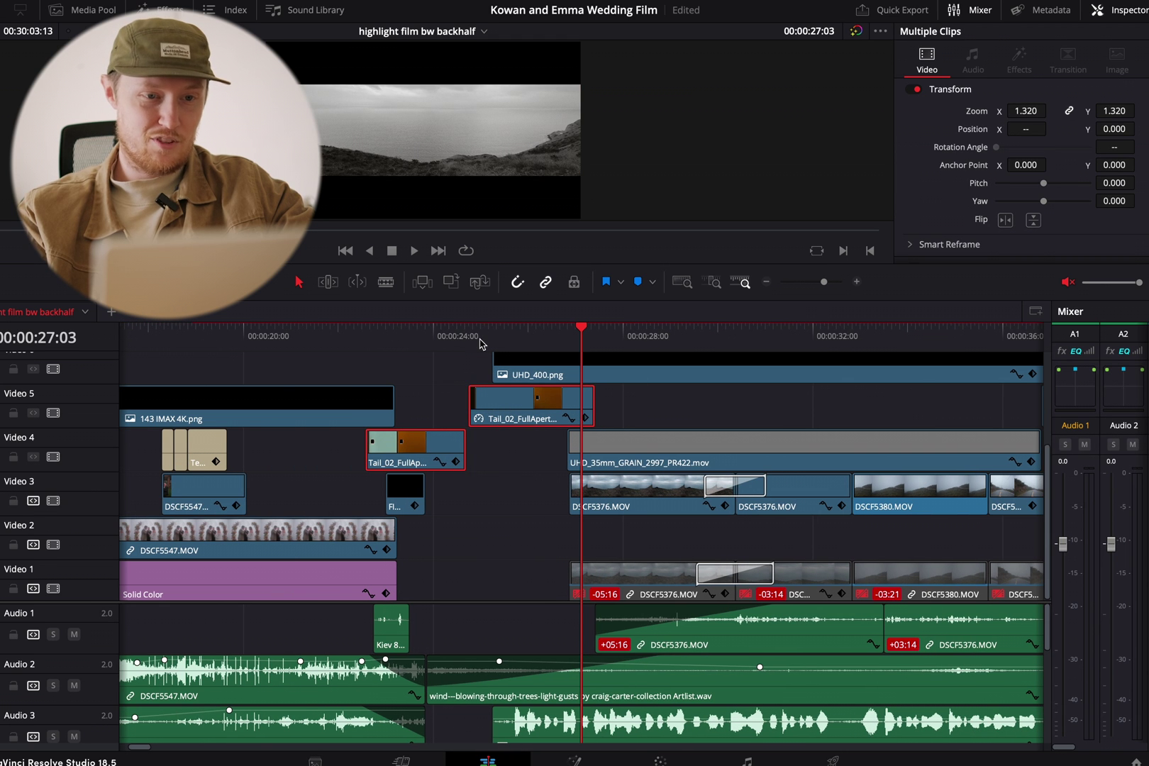
{"action": "left_click", "coordinate": [470, 335]}
{"action": "left_click", "coordinate": [427, 340]}
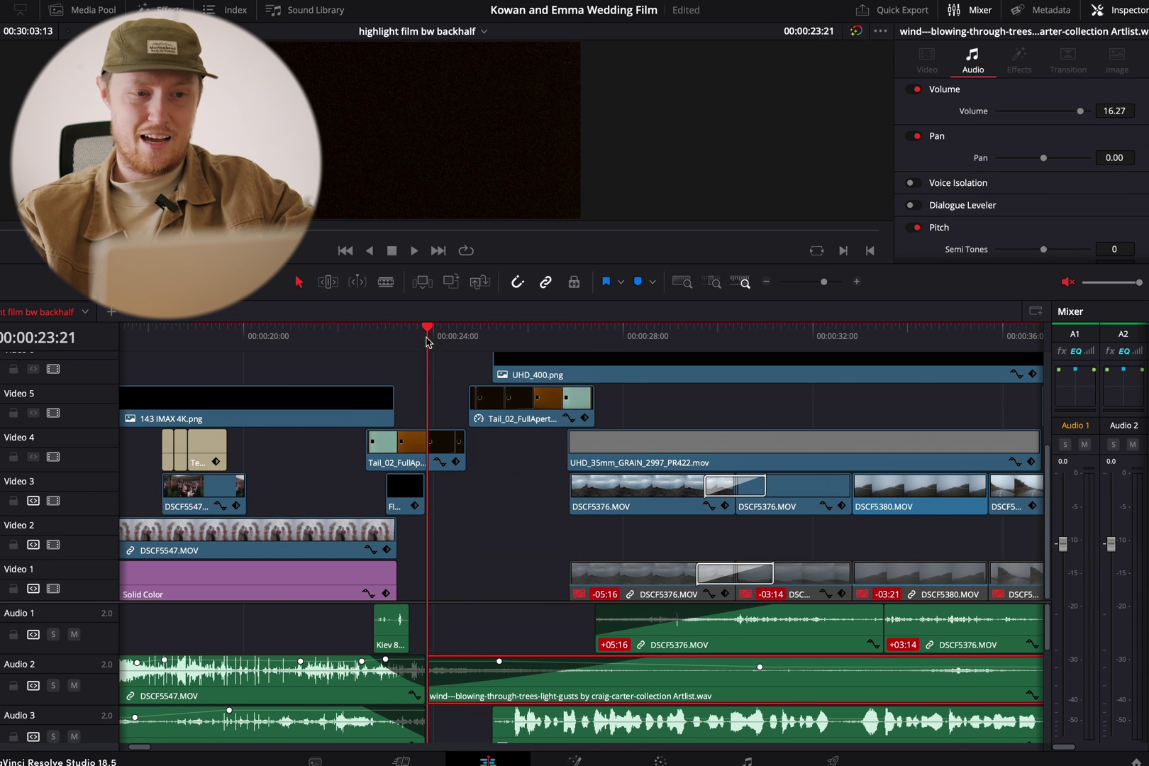
{"action": "scroll", "coordinate": [482, 411], "scroll_direction": "up", "scroll_amount": 2}
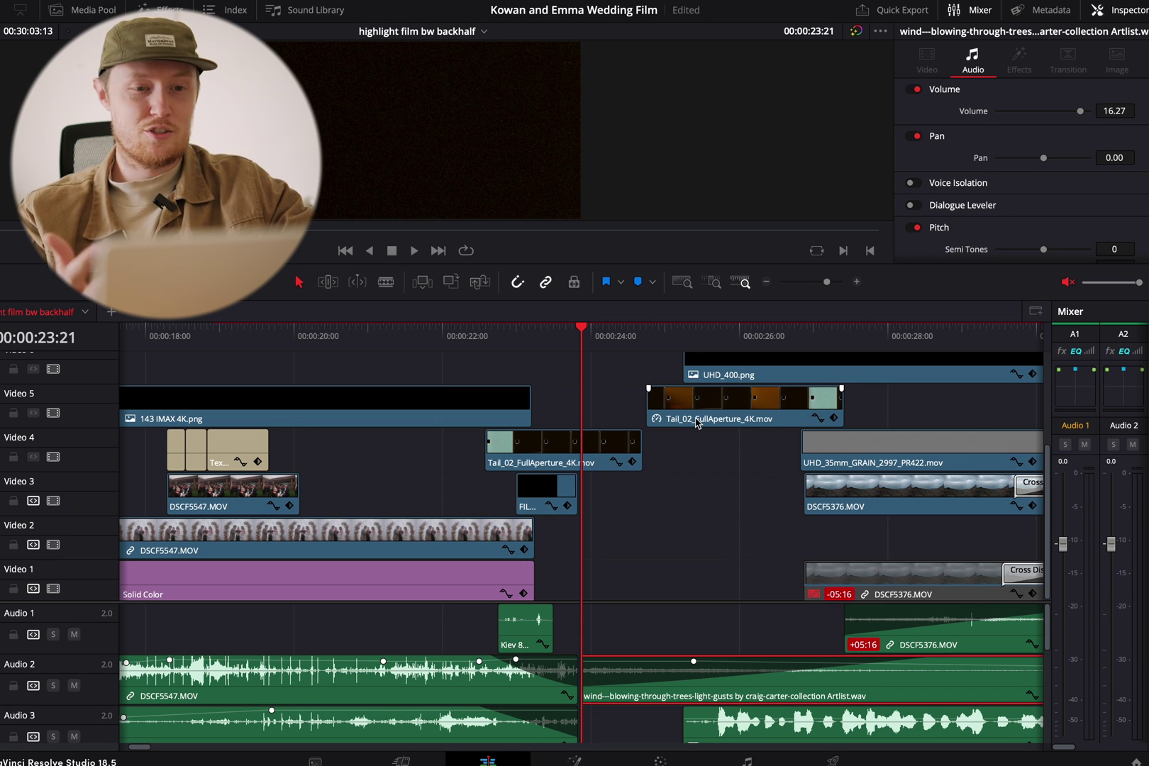
{"action": "key", "text": "ctrl+minus"}
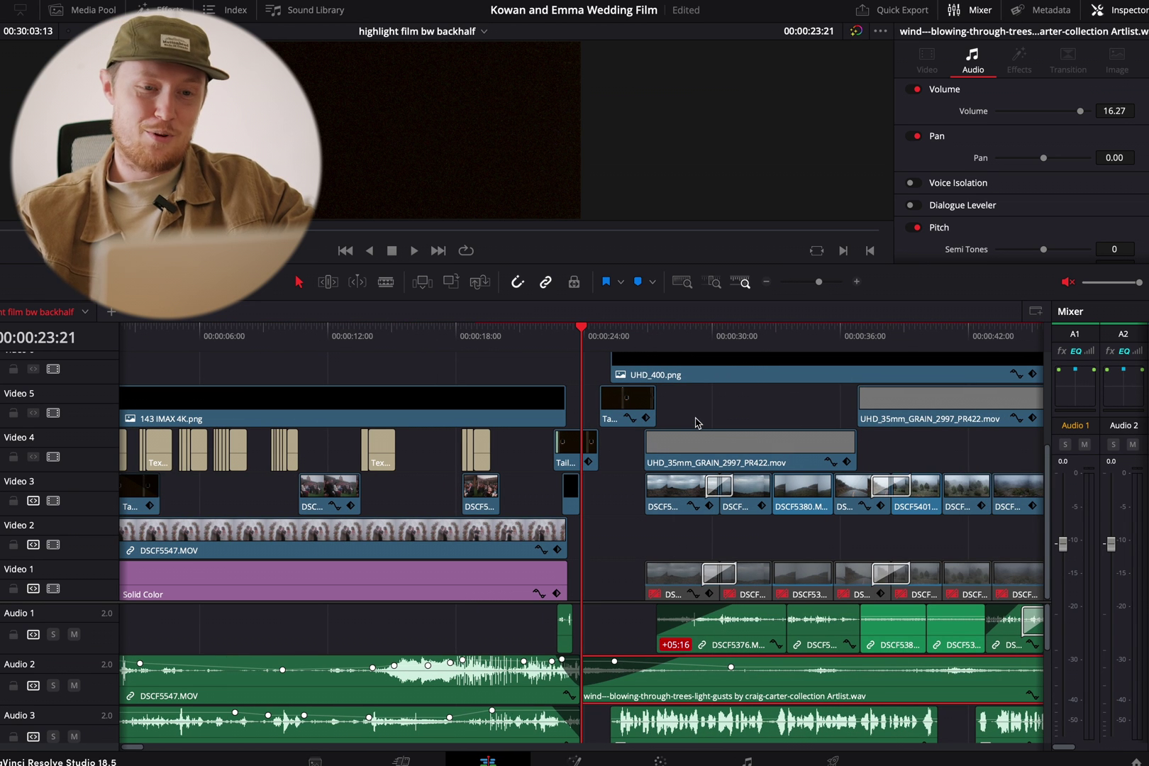
Preview the sea shot at 00:00:29:13 and select the grain clip on Video 4 together with the tail clip on Video 5.
{"action": "left_click_drag", "start_coordinate": [641, 332], "coordinate": [691, 341]}
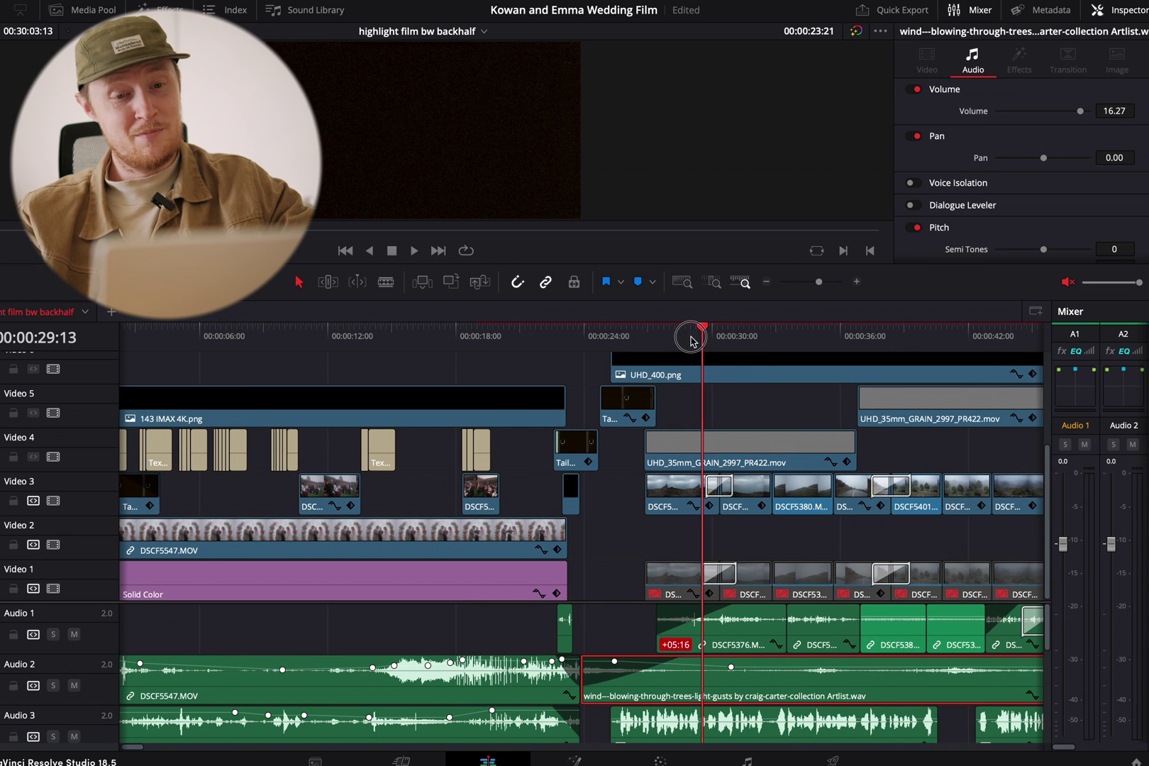
{"action": "left_click", "coordinate": [680, 447]}
{"action": "key", "text": "ctrl+equal"}
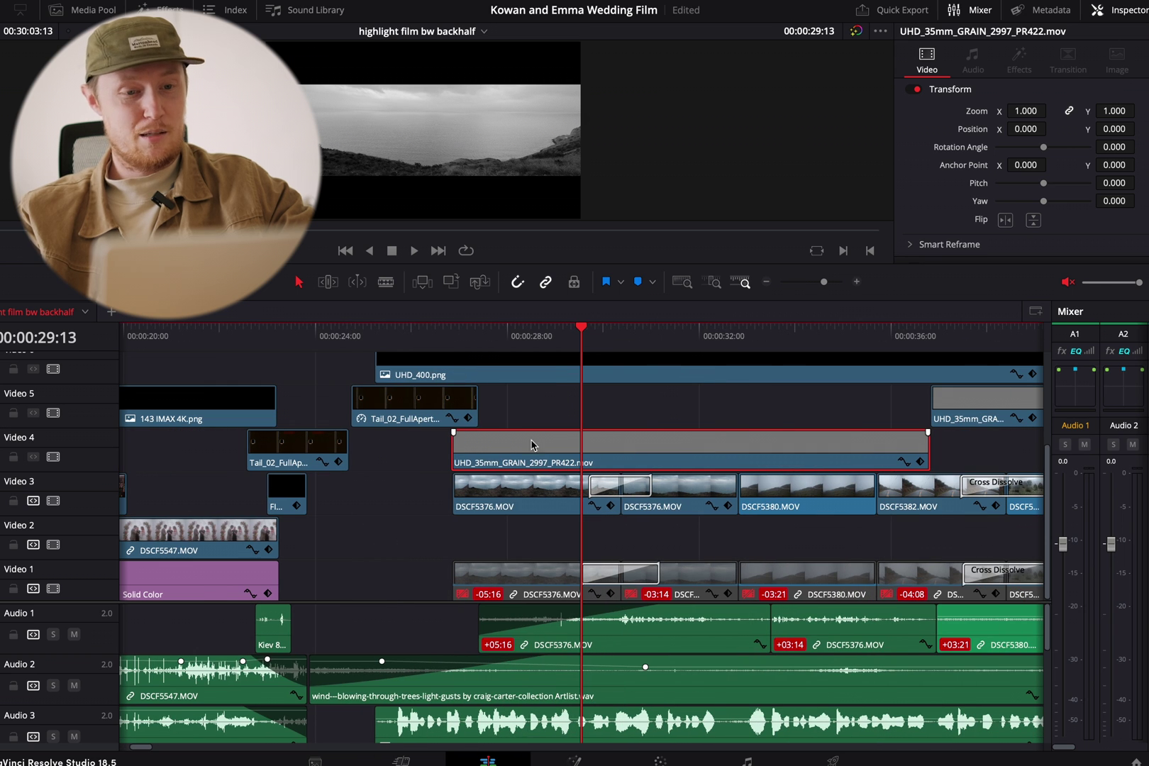
{"action": "left_click_drag", "start_coordinate": [516, 406], "coordinate": [460, 441]}
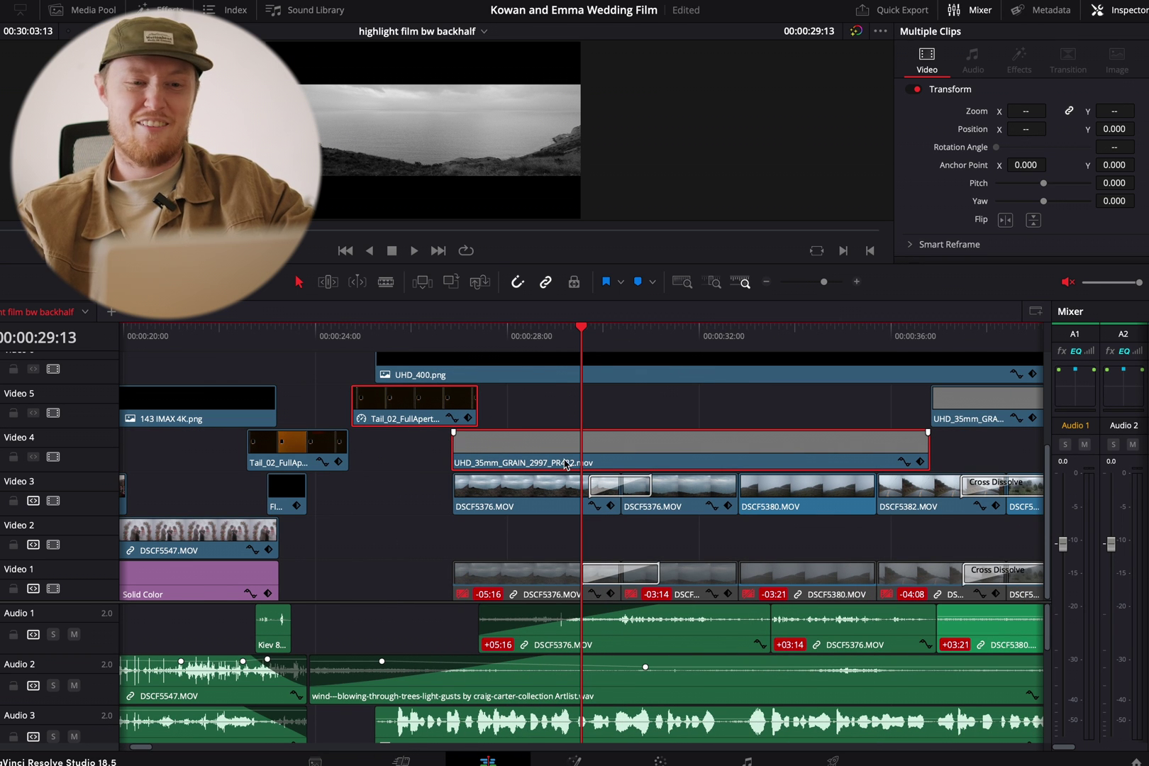
Survey the overlay tracks from the opening to about 00:02:48:00 and select the first grain clip on Video 5.
{"action": "key", "text": "shift+z"}
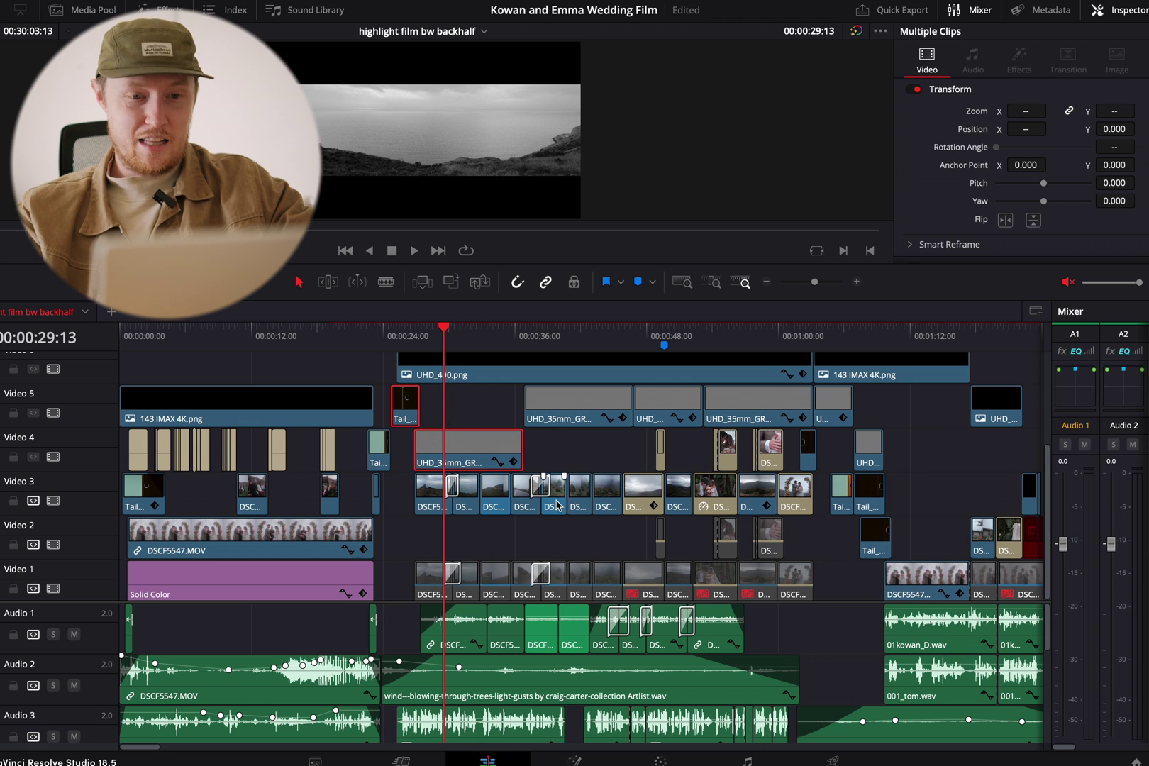
{"action": "scroll", "coordinate": [489, 461], "scroll_direction": "up", "scroll_amount": 2}
{"action": "scroll", "coordinate": [511, 482], "scroll_direction": "down", "scroll_amount": 2}
{"action": "scroll", "coordinate": [528, 494], "scroll_direction": "right", "scroll_amount": 10}
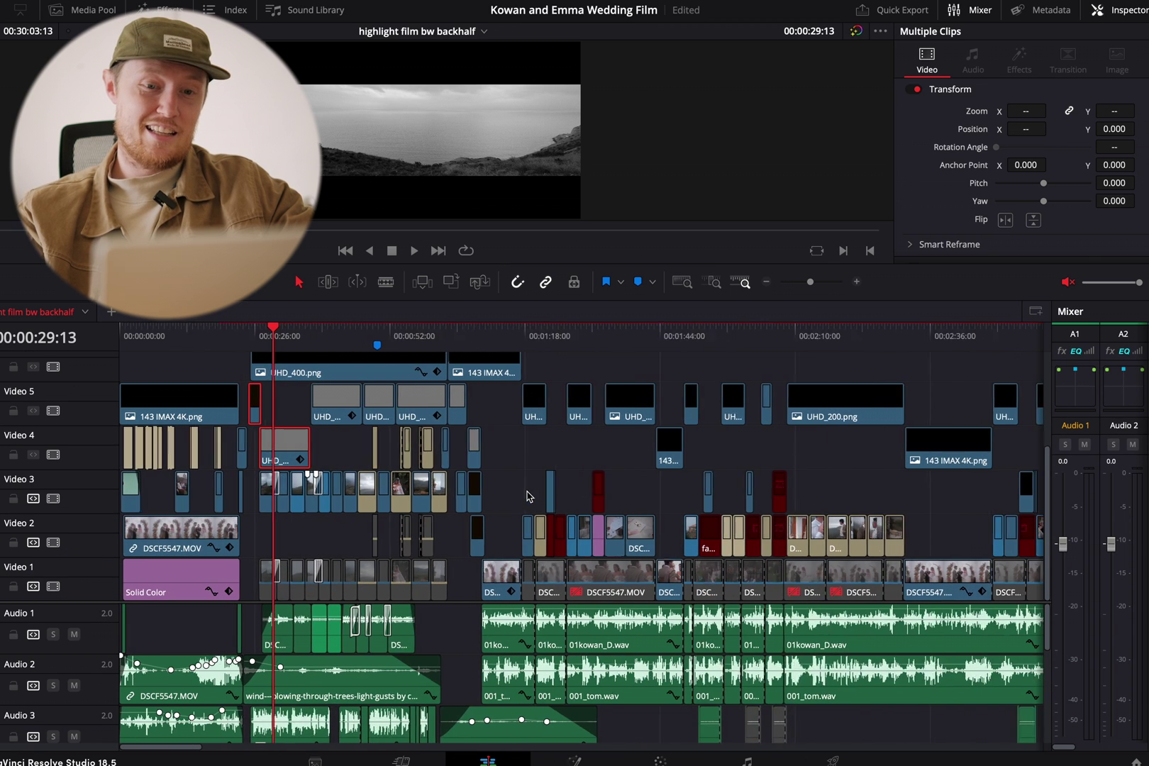
{"action": "scroll", "coordinate": [703, 475], "scroll_direction": "left", "scroll_amount": 5}
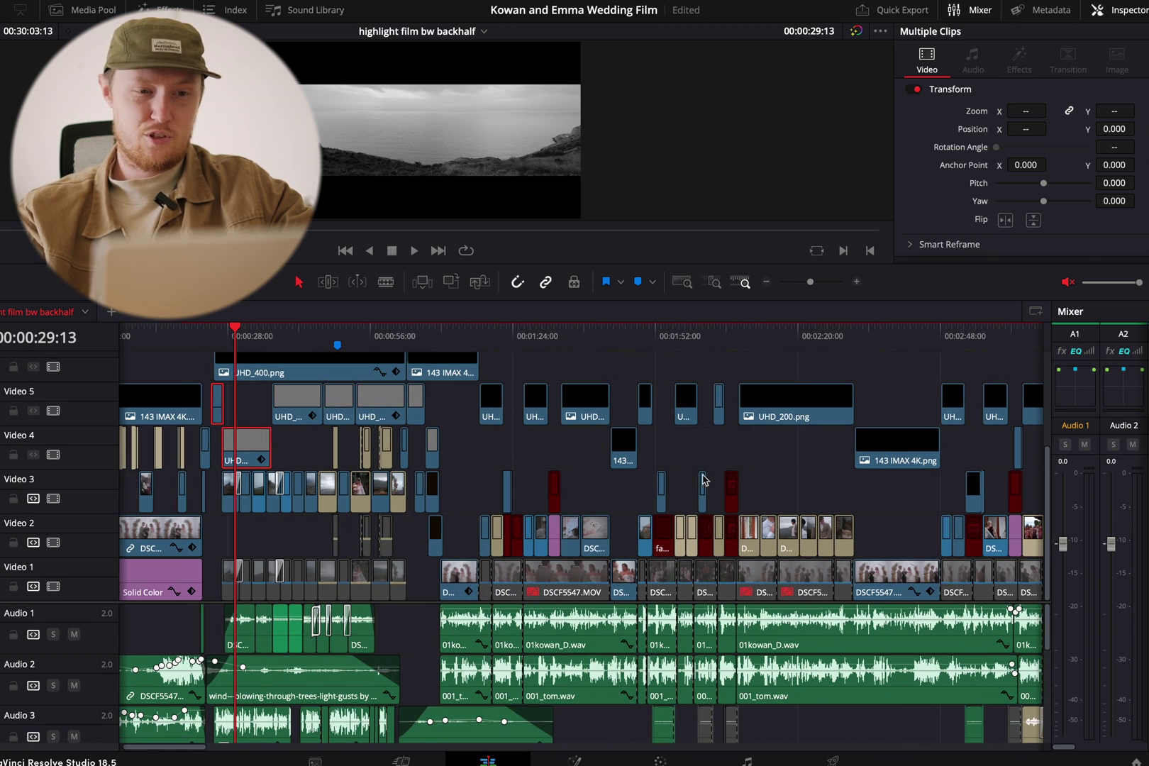
{"action": "left_click", "coordinate": [295, 404]}
{"action": "scroll", "coordinate": [295, 405], "scroll_direction": "up", "scroll_amount": 4}
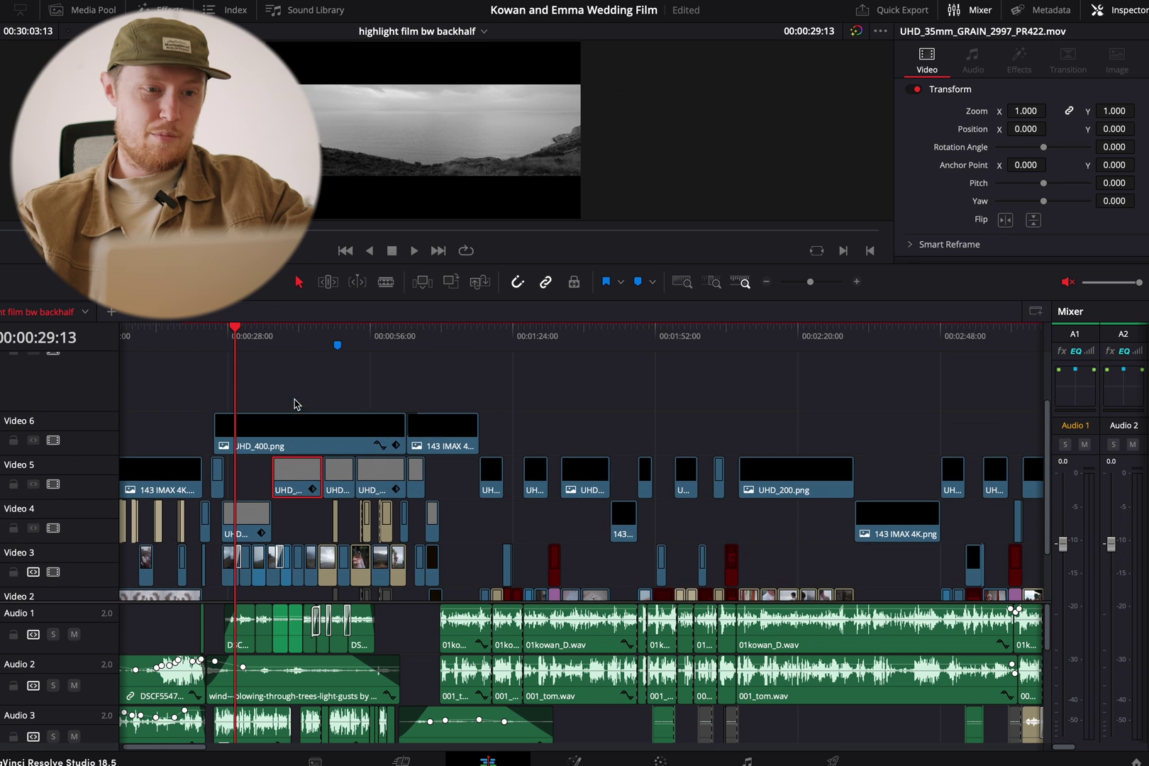
Select the UHD_400.png and 143 IMAX 4K.png overlays on Video 6 and enlarge the viewer on the sea shot at 00:00:29:13.
{"action": "left_click_drag", "start_coordinate": [316, 392], "coordinate": [509, 426]}
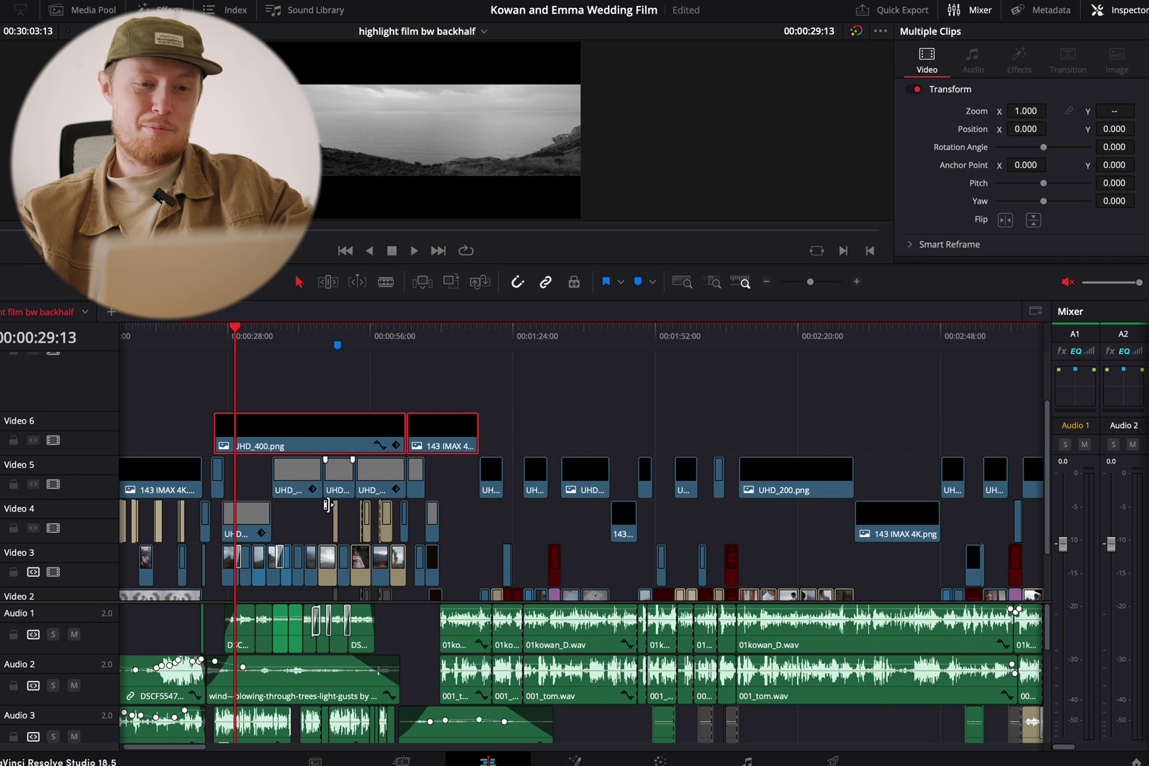
{"action": "scroll", "coordinate": [397, 530], "scroll_direction": "up", "scroll_amount": 2}
{"action": "scroll", "coordinate": [399, 529], "scroll_direction": "up", "scroll_amount": 2}
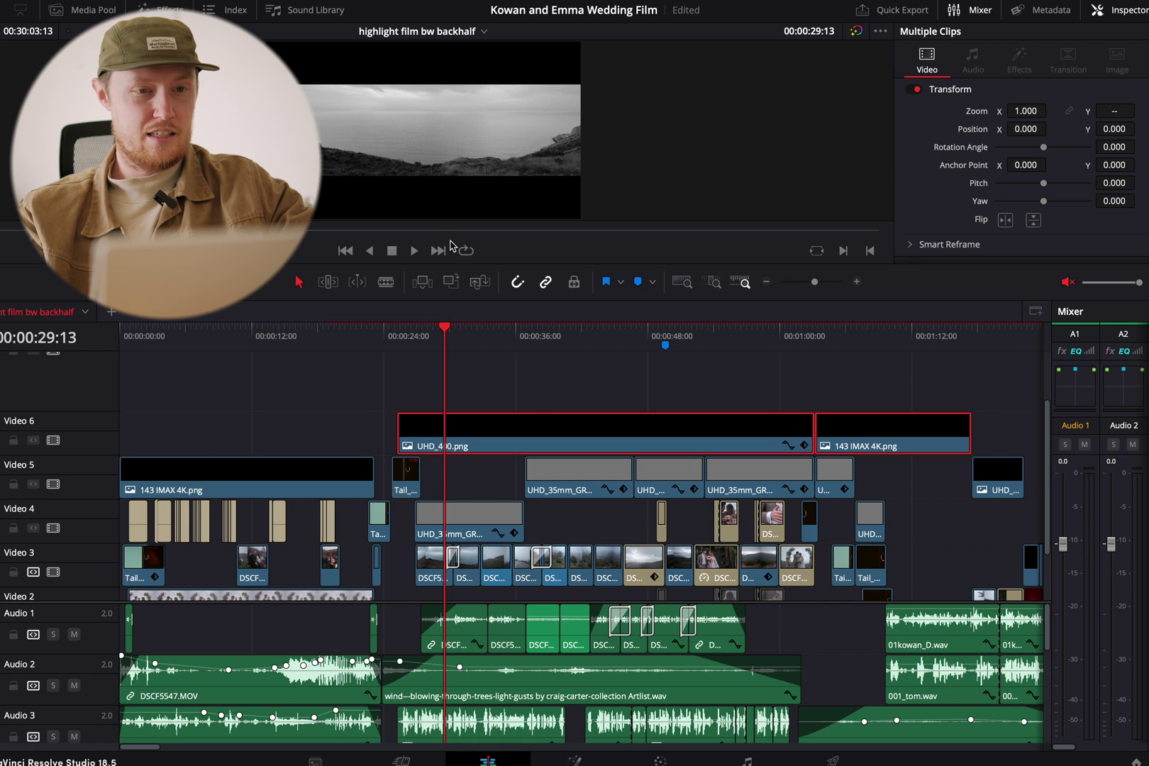
{"action": "left_click_drag", "start_coordinate": [491, 264], "coordinate": [490, 516]}
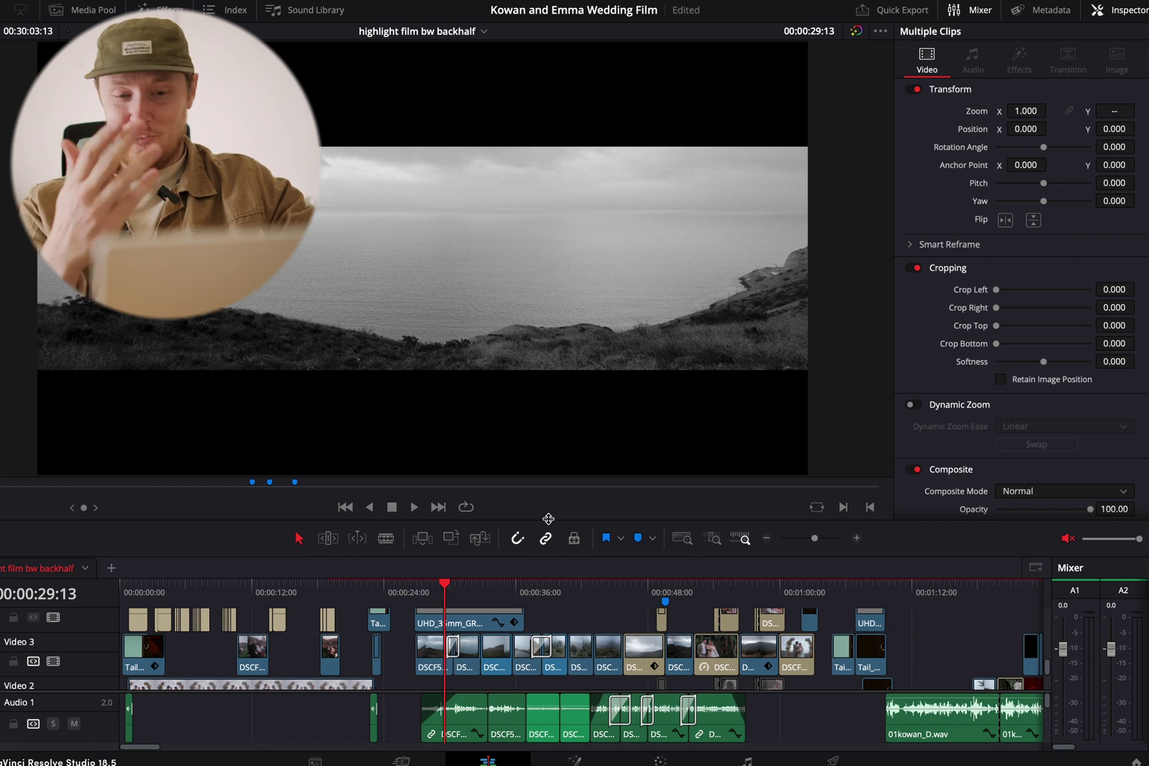
Select the second Tail_02_FullAperture_4K.mov clip, on Video 5, and play the transition from 00:00:26:01.
{"action": "left_click_drag", "start_coordinate": [548, 518], "coordinate": [580, 306]}
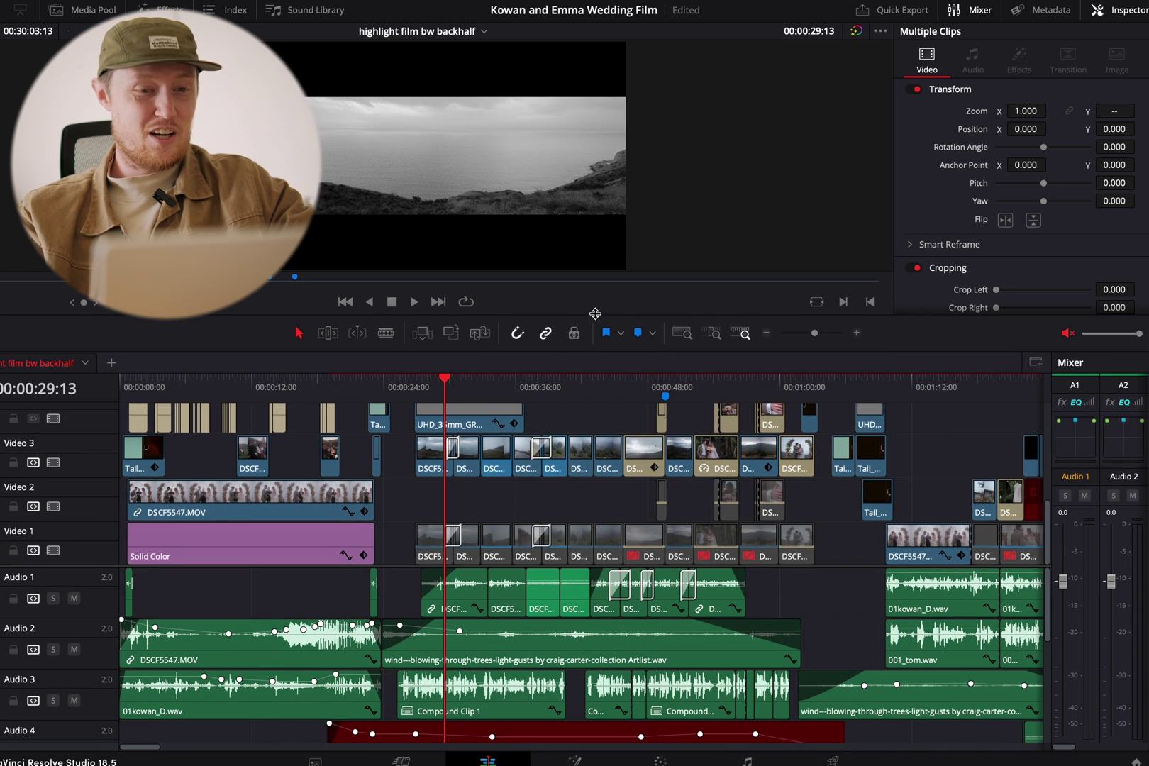
{"action": "scroll", "coordinate": [554, 411], "scroll_direction": "up", "scroll_amount": 3}
{"action": "left_click_drag", "start_coordinate": [415, 390], "coordinate": [418, 390]}
{"action": "key", "text": "ctrl+equal"}
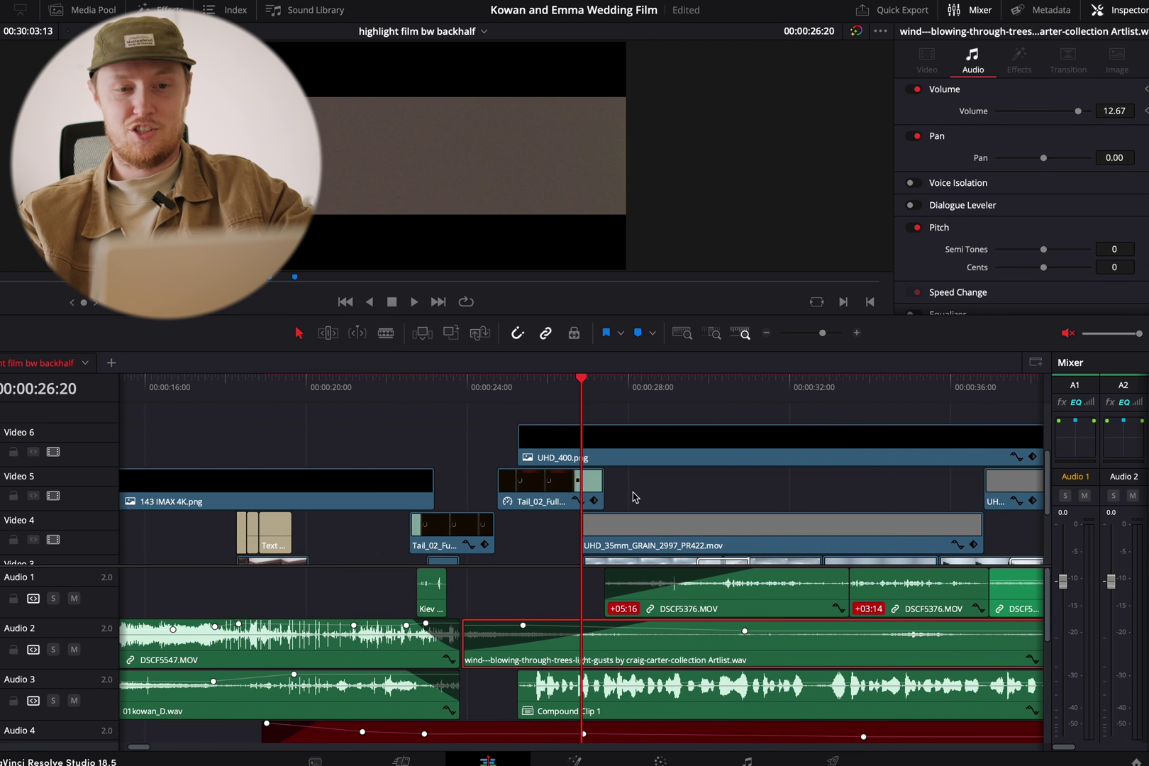
{"action": "left_click", "coordinate": [552, 492]}
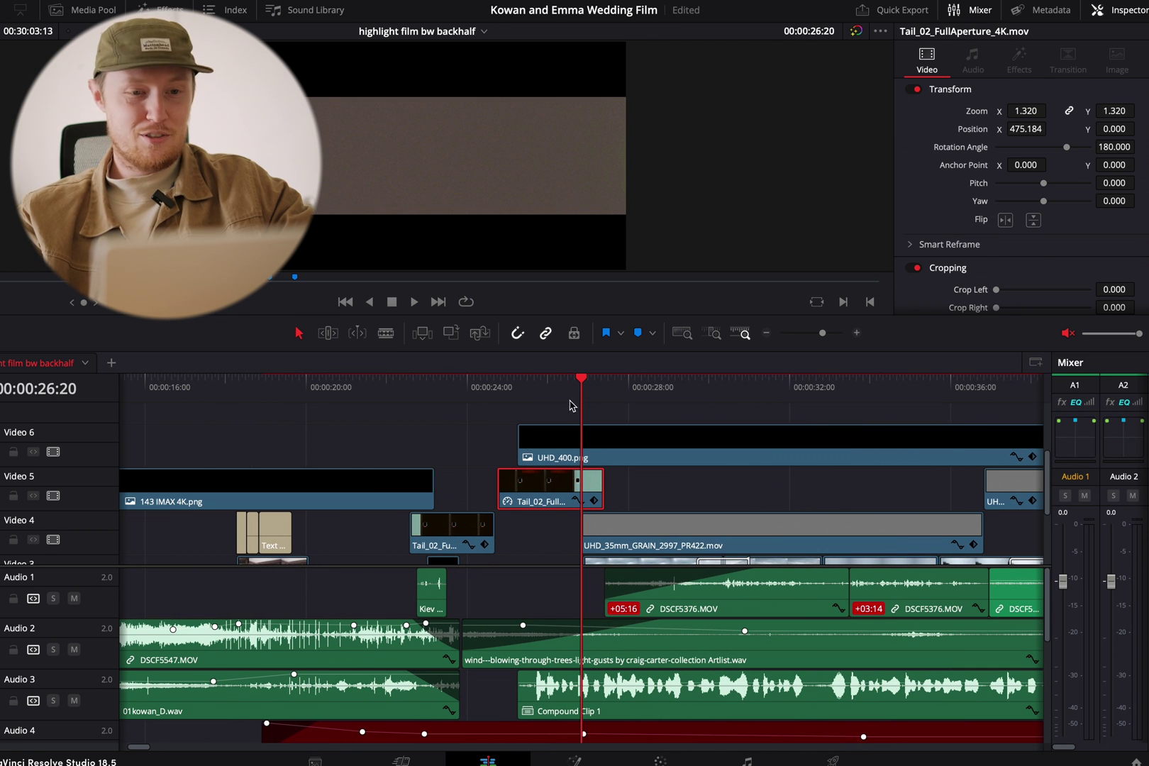
{"action": "left_click_drag", "start_coordinate": [571, 392], "coordinate": [551, 389]}
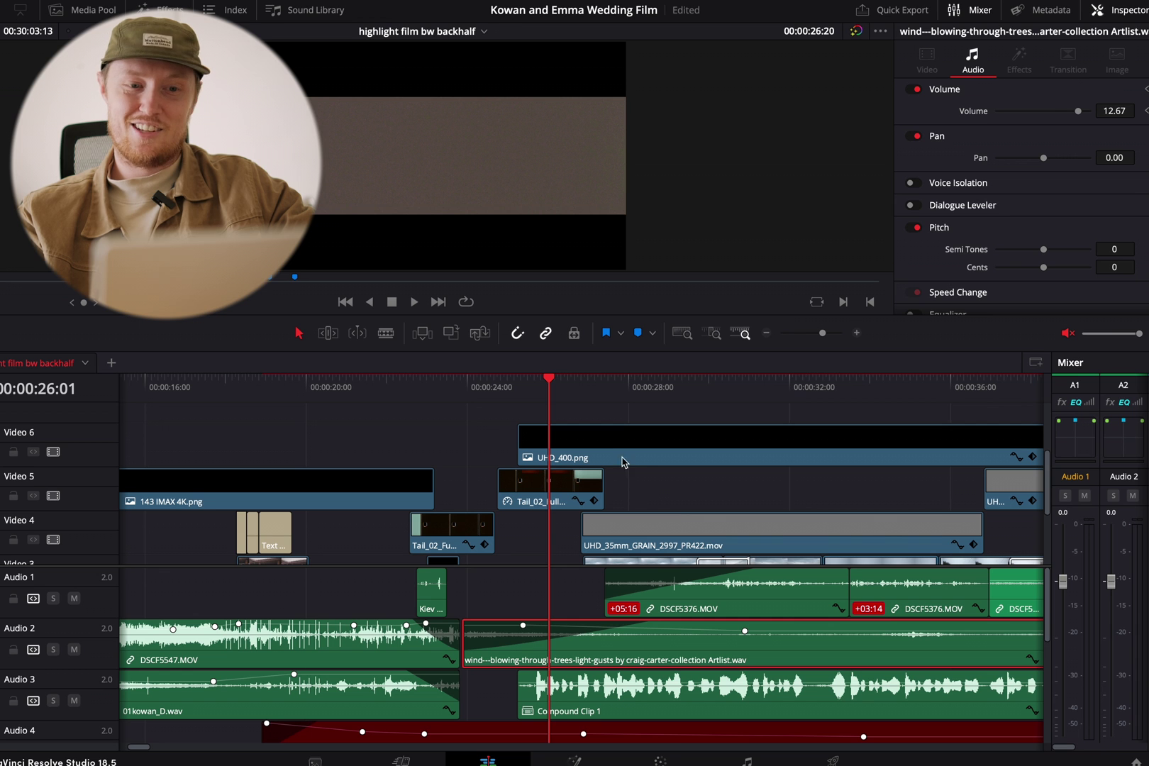
{"action": "key", "text": "space"}
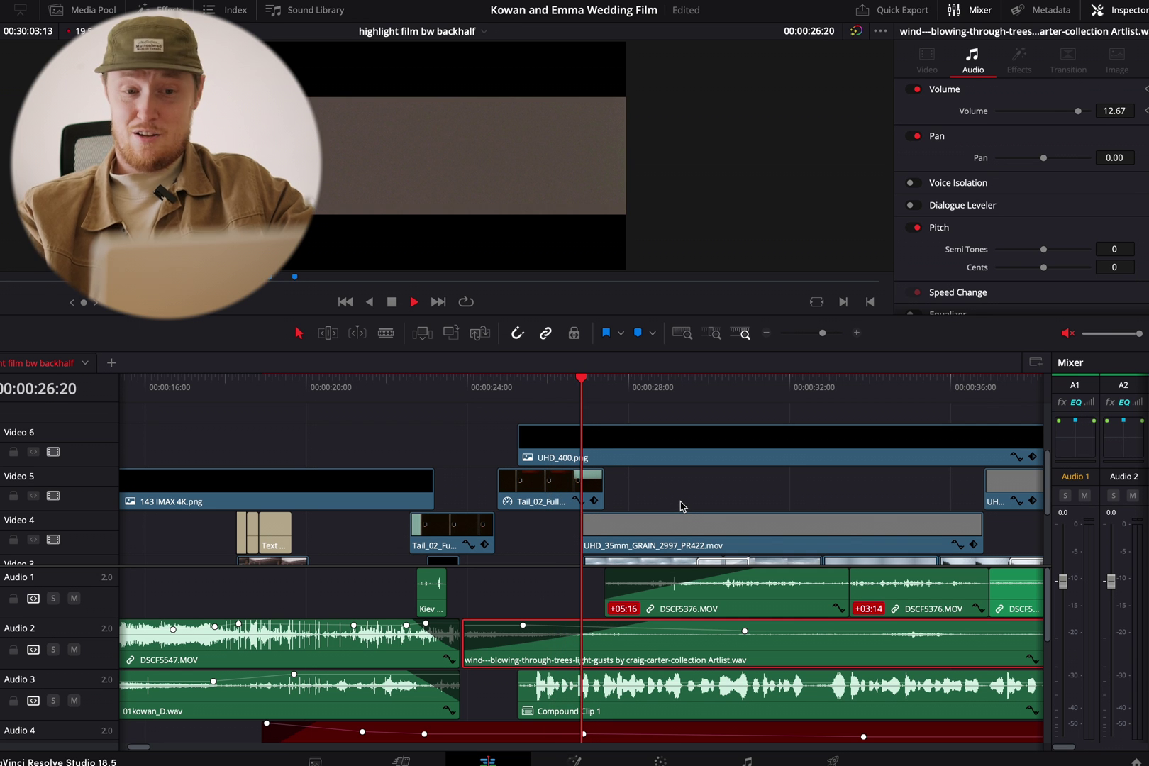
{"action": "key", "text": "space"}
Disable the first DSCF5376.MOV clip on Video 3, enable its counterpart on Video 1, and preview the sea shot at 00:00:28:17.
{"action": "scroll", "coordinate": [688, 511], "scroll_direction": "down", "scroll_amount": 3}
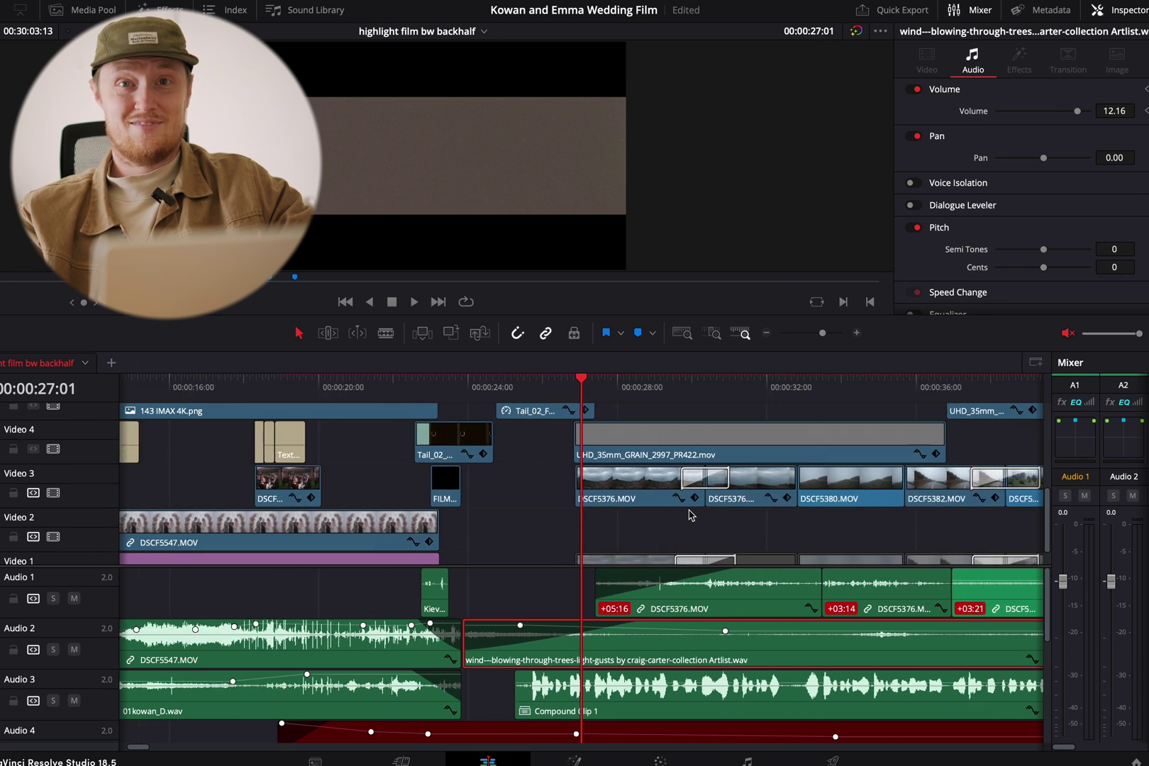
{"action": "scroll", "coordinate": [688, 514], "scroll_direction": "down", "scroll_amount": 5}
{"action": "scroll", "coordinate": [688, 514], "scroll_direction": "down", "scroll_amount": 1}
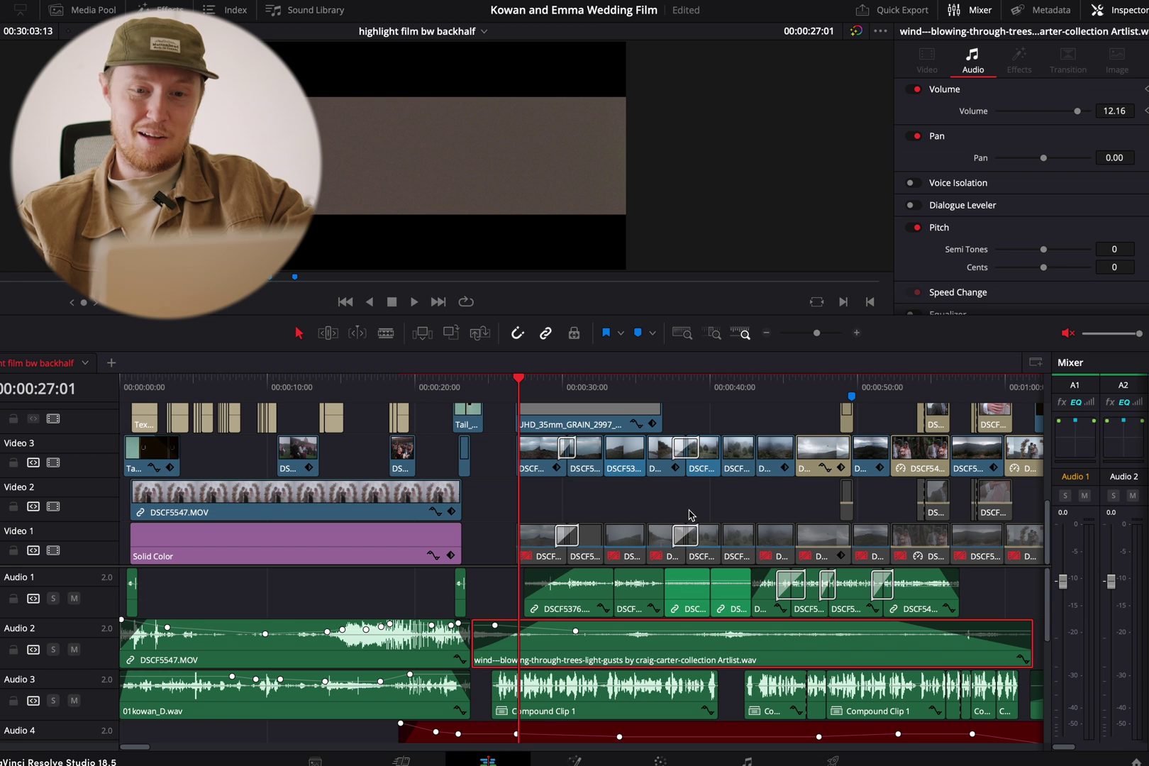
{"action": "scroll", "coordinate": [617, 512], "scroll_direction": "up", "scroll_amount": 6}
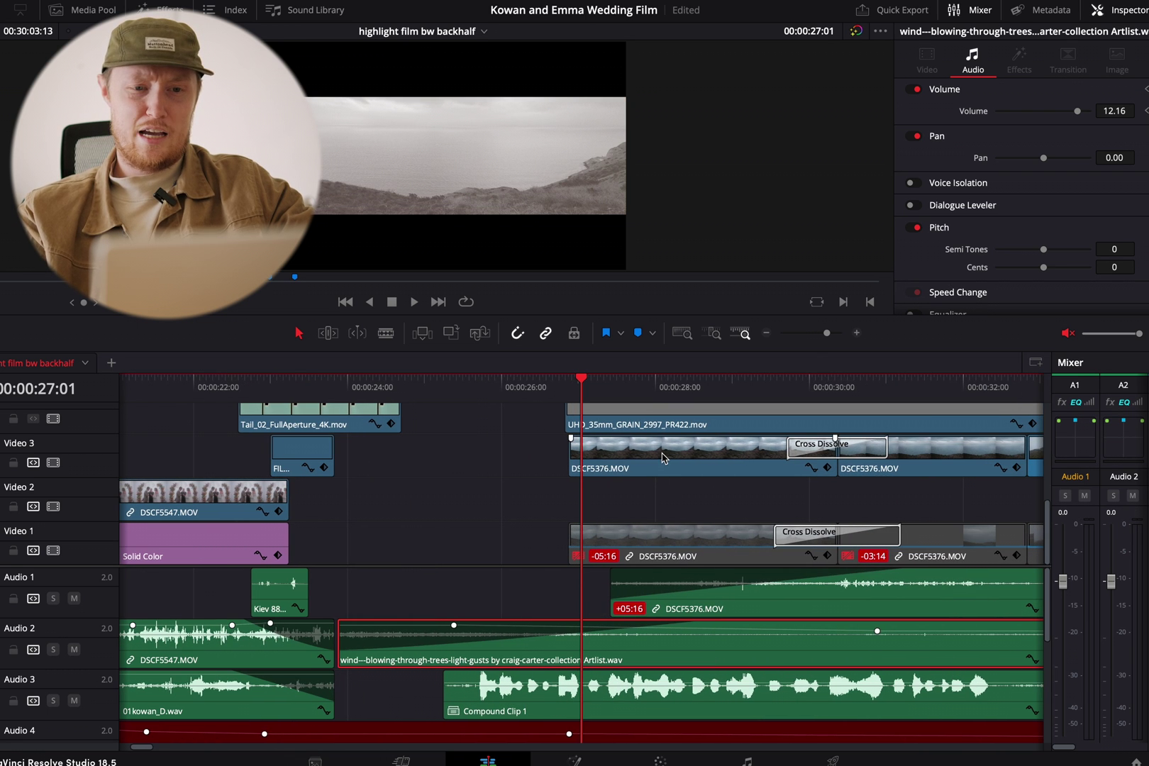
{"action": "left_click", "coordinate": [671, 543]}
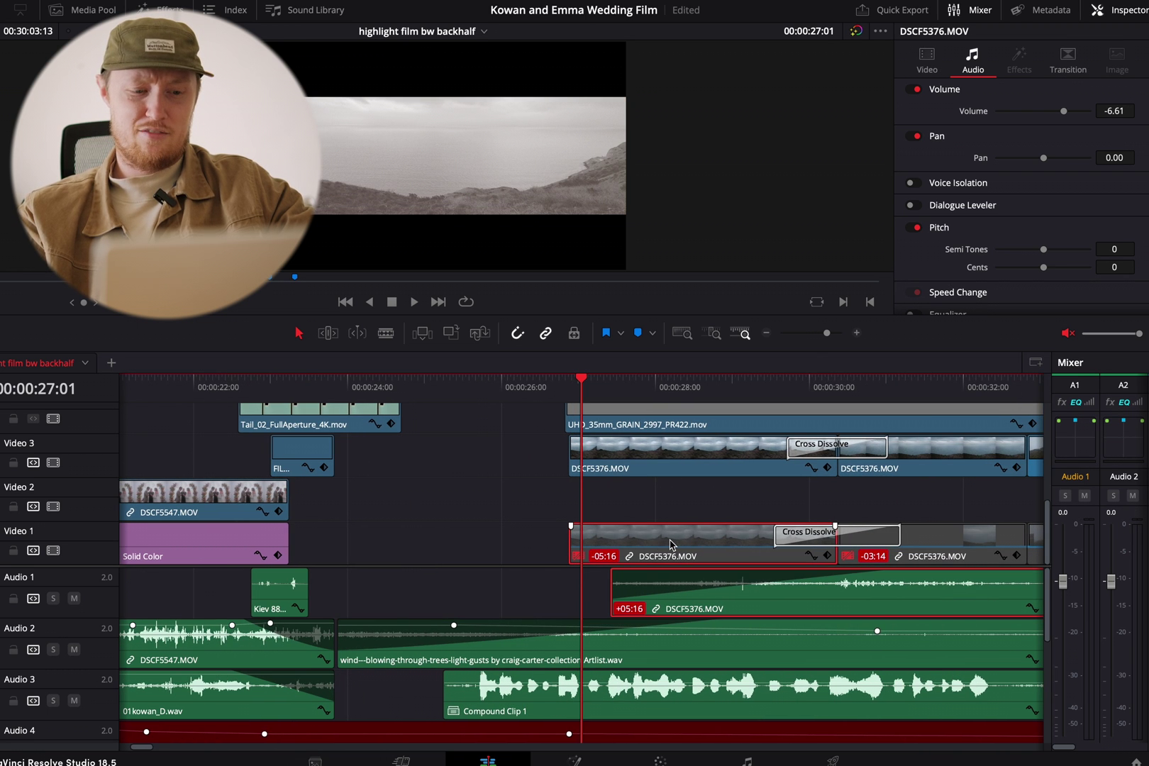
{"action": "left_click", "coordinate": [705, 468]}
{"action": "left_click", "coordinate": [690, 547]}
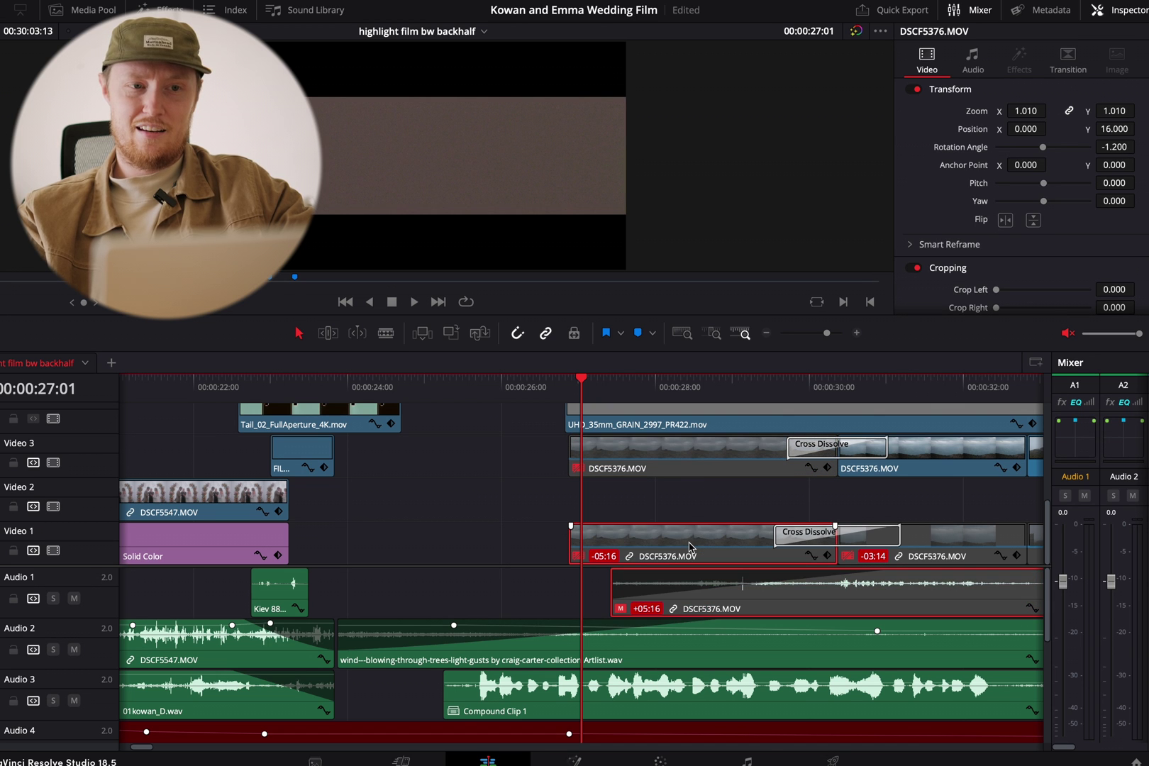
{"action": "key", "text": "d"}
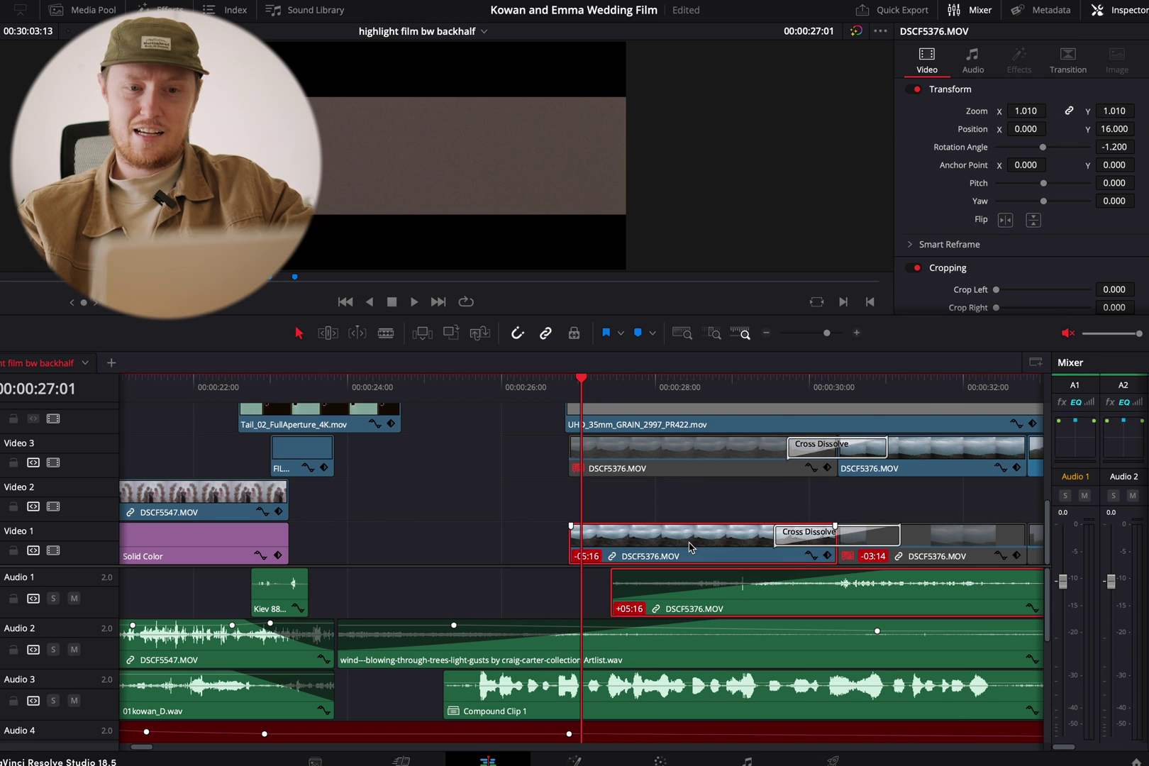
{"action": "left_click_drag", "start_coordinate": [683, 392], "coordinate": [710, 390]}
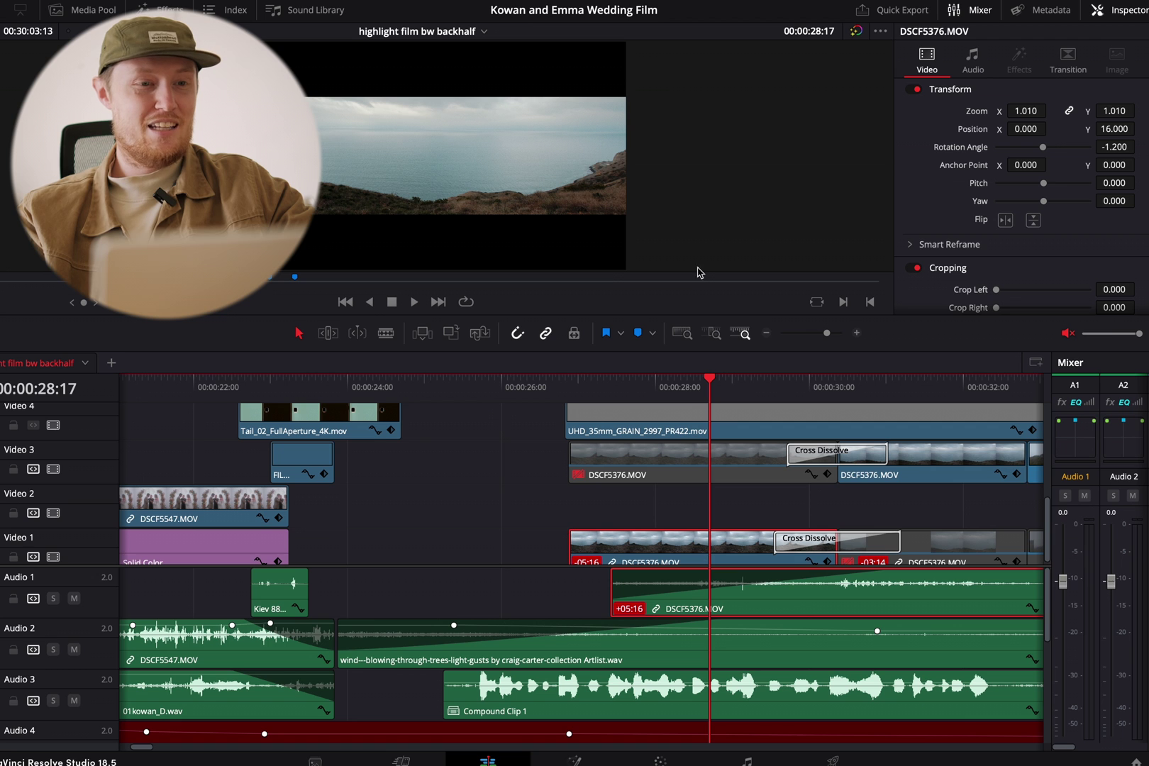
Enlarge the viewer, re-enable the first DSCF5376.MOV clip on Video 3 and disable its counterpart on Video 1.
{"action": "left_click_drag", "start_coordinate": [559, 314], "coordinate": [566, 420]}
{"action": "key", "text": "d"}
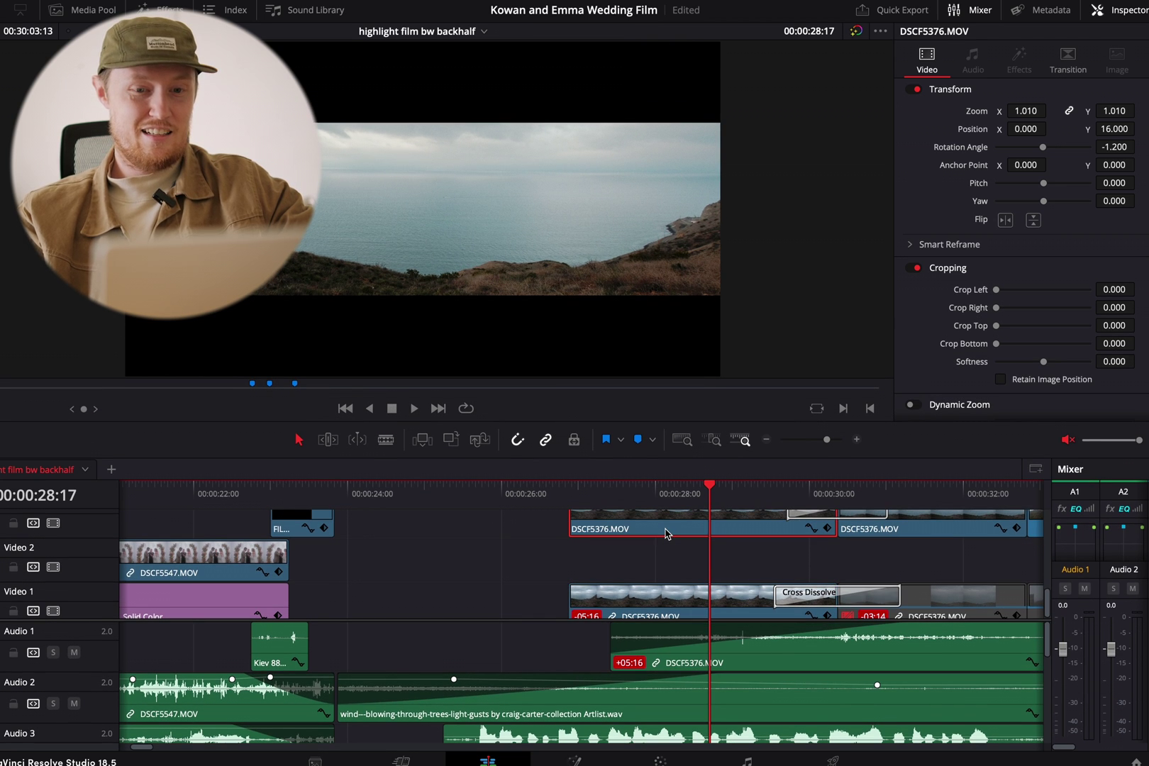
{"action": "left_click", "coordinate": [677, 601]}
{"action": "key", "text": "d"}
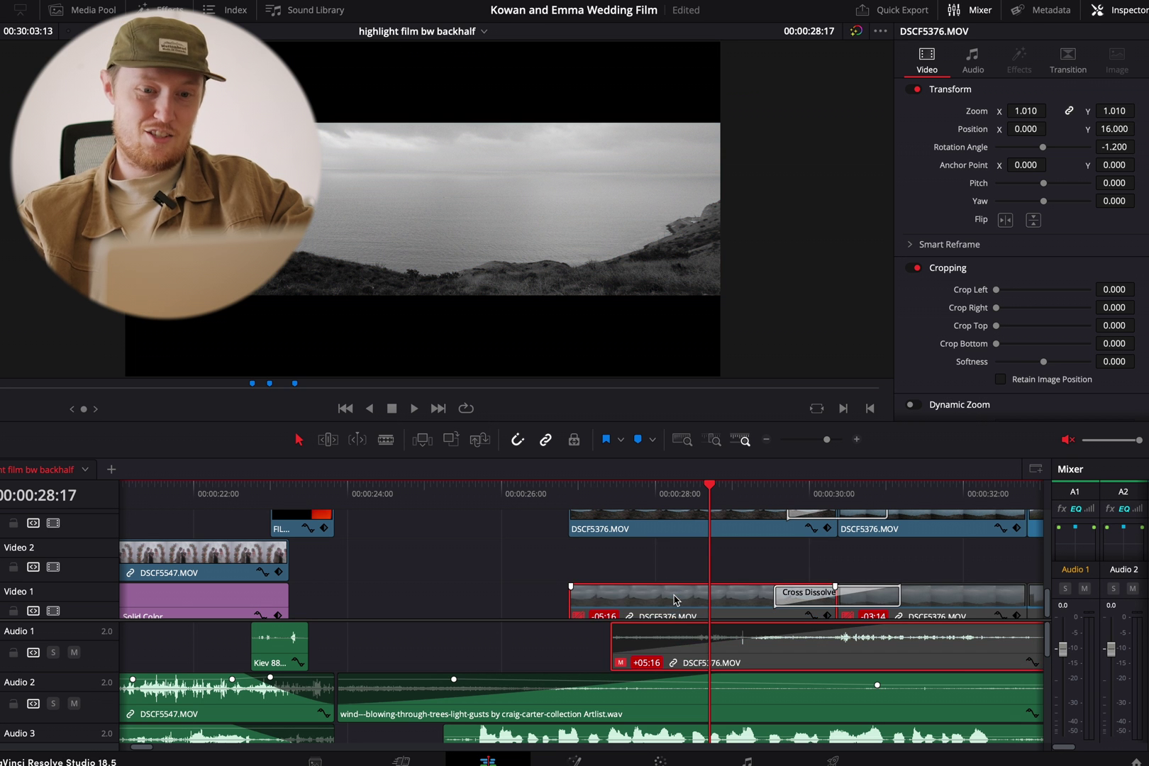
Locate the short overlay clips around DSCF5521.MOV on Video 3 and preview the blended couple shot at 00:00:49:01.
{"action": "scroll", "coordinate": [693, 599], "scroll_direction": "down", "scroll_amount": 8}
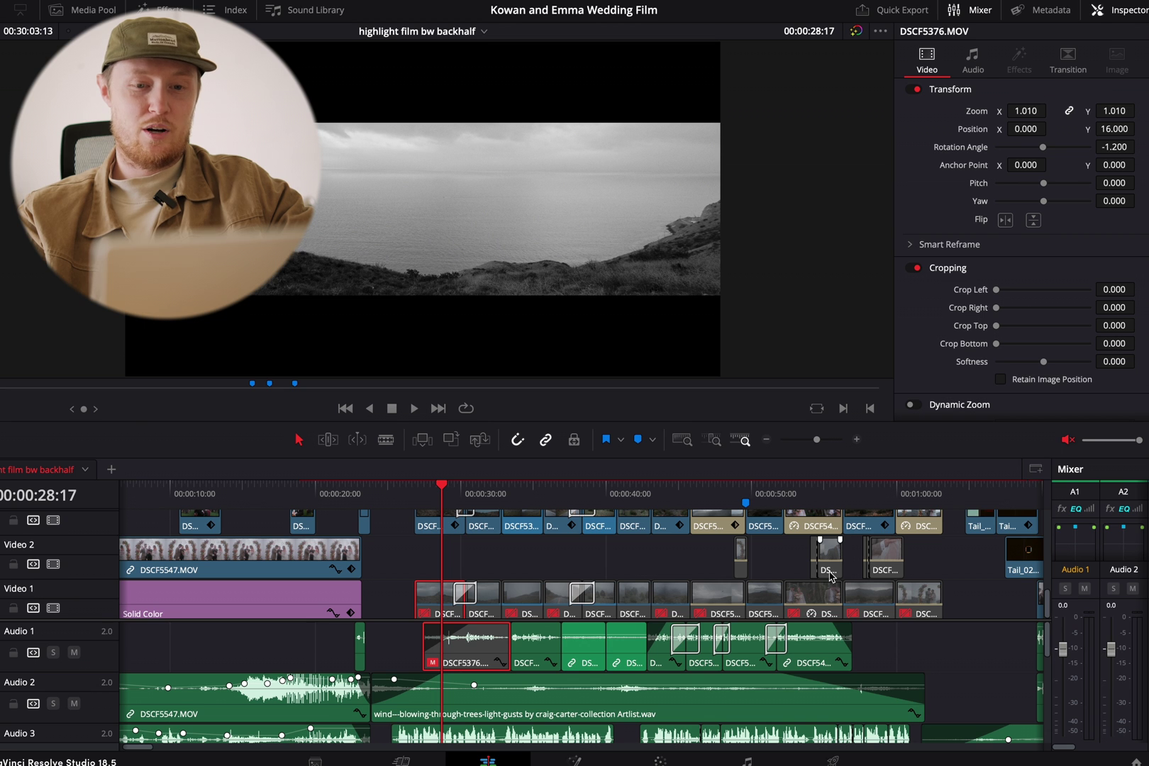
{"action": "left_click_drag", "start_coordinate": [942, 536], "coordinate": [711, 576]}
{"action": "left_click", "coordinate": [735, 489]}
{"action": "scroll", "coordinate": [765, 560], "scroll_direction": "up", "scroll_amount": 1}
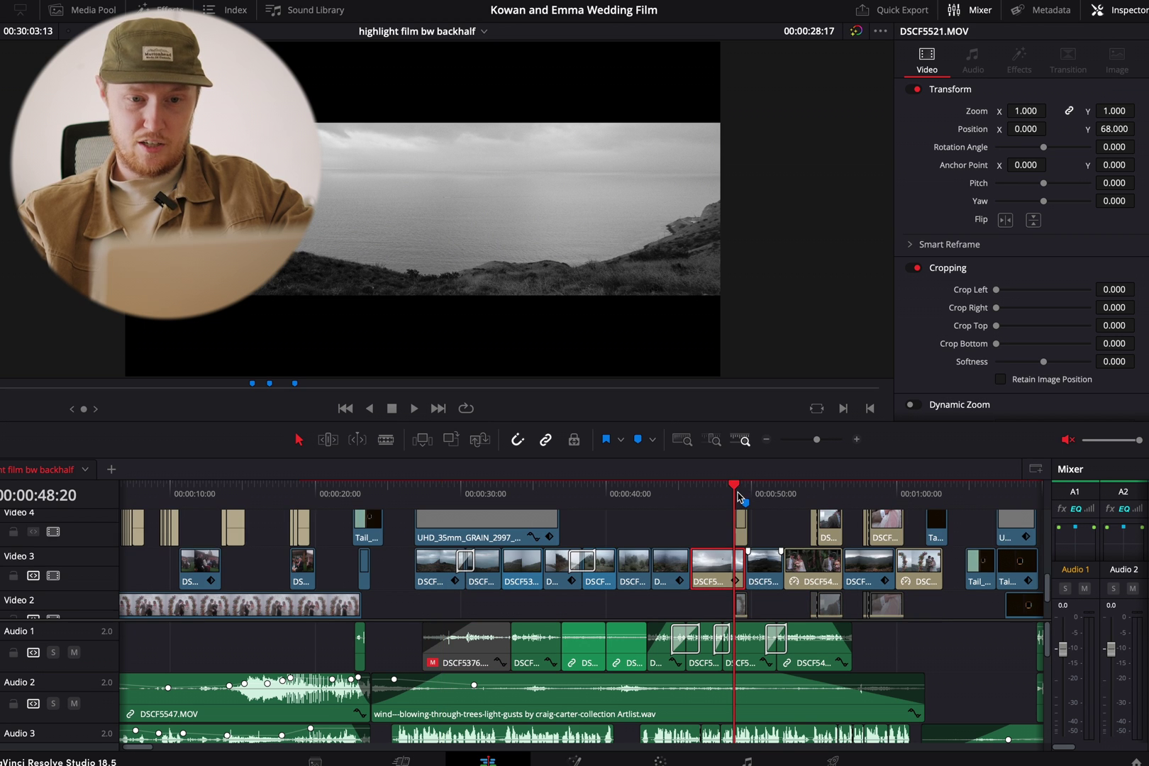
{"action": "scroll", "coordinate": [781, 567], "scroll_direction": "up", "scroll_amount": 4}
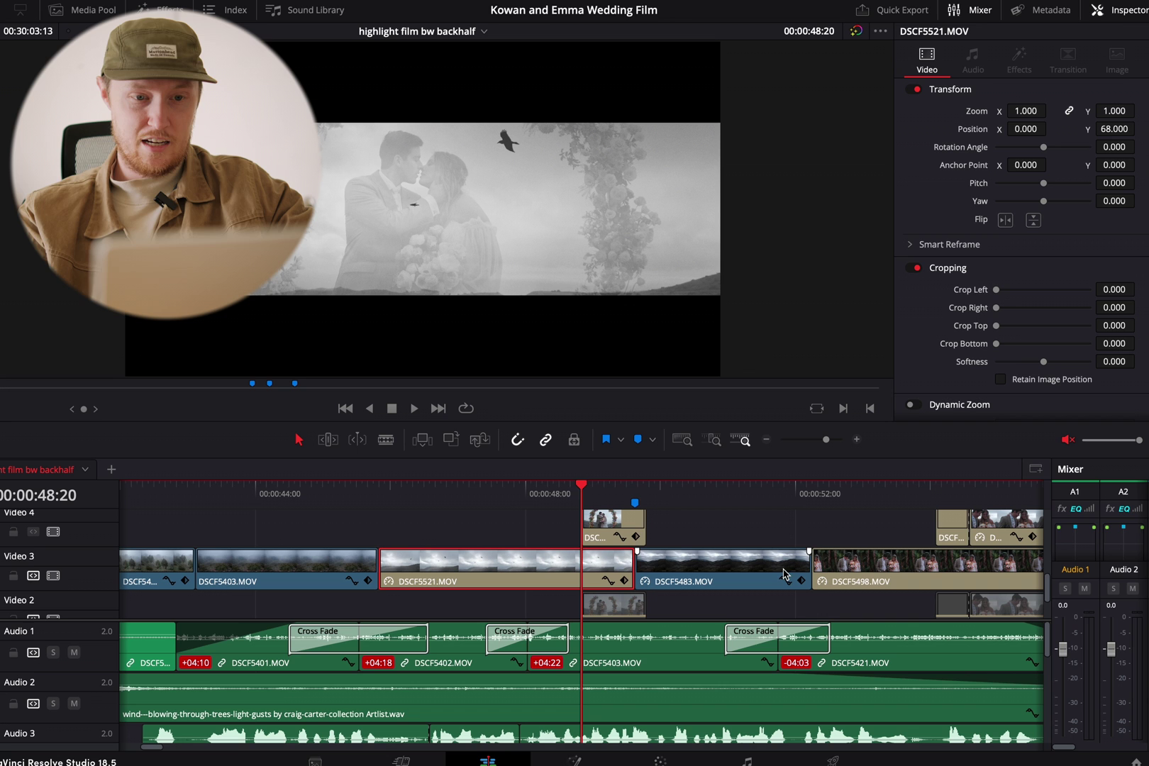
{"action": "left_click", "coordinate": [596, 493]}
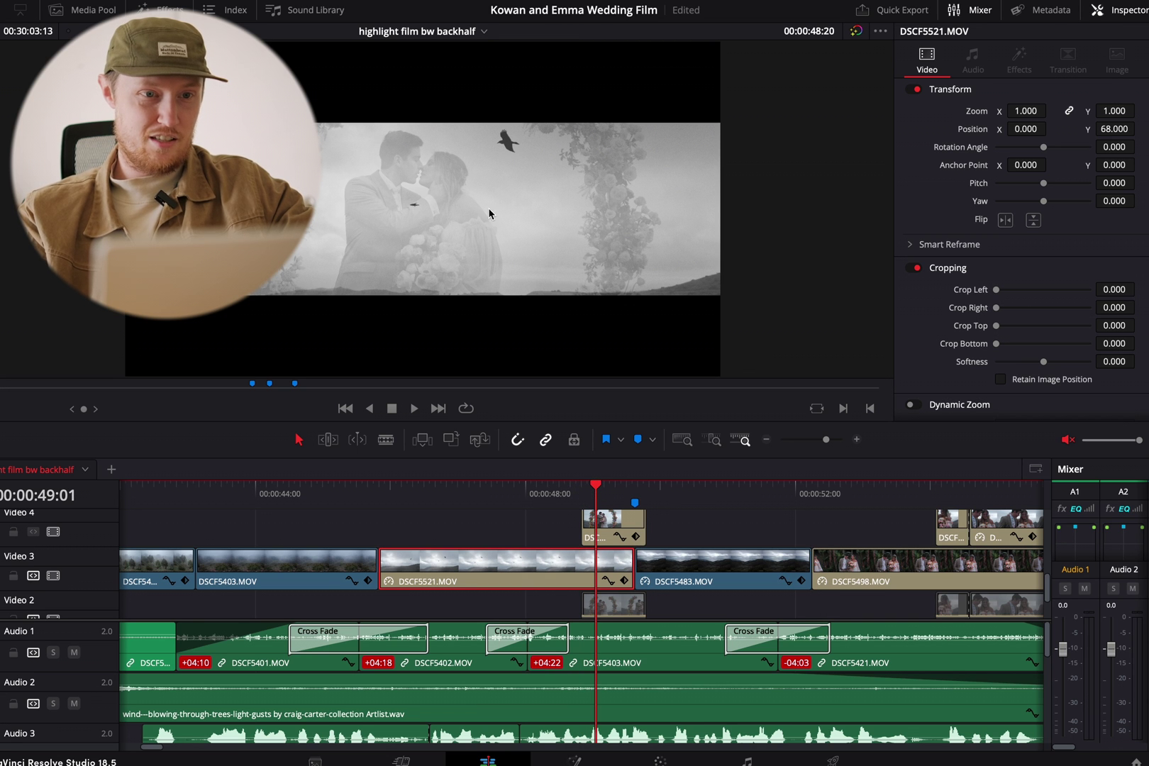
Select the short DSCF5525.MOV overlay on Video 4 and inspect its composite mode and opacity.
{"action": "mouse_move", "coordinate": [492, 420]}
{"action": "left_mouse_down"}
{"action": "mouse_move", "coordinate": [500, 555]}
{"action": "mouse_move", "coordinate": [550, 558]}
{"action": "mouse_move", "coordinate": [589, 346]}
{"action": "left_mouse_up"}
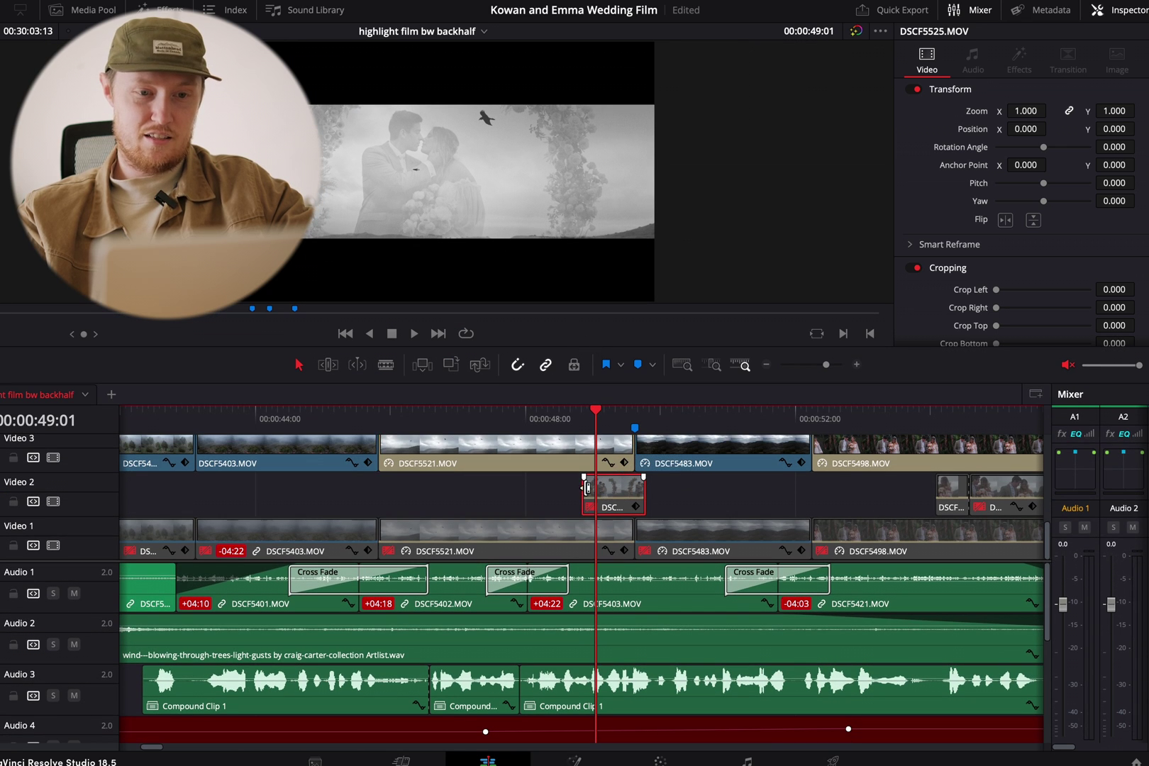
{"action": "scroll", "coordinate": [614, 490], "scroll_direction": "up", "scroll_amount": 3}
{"action": "left_click", "coordinate": [618, 512]}
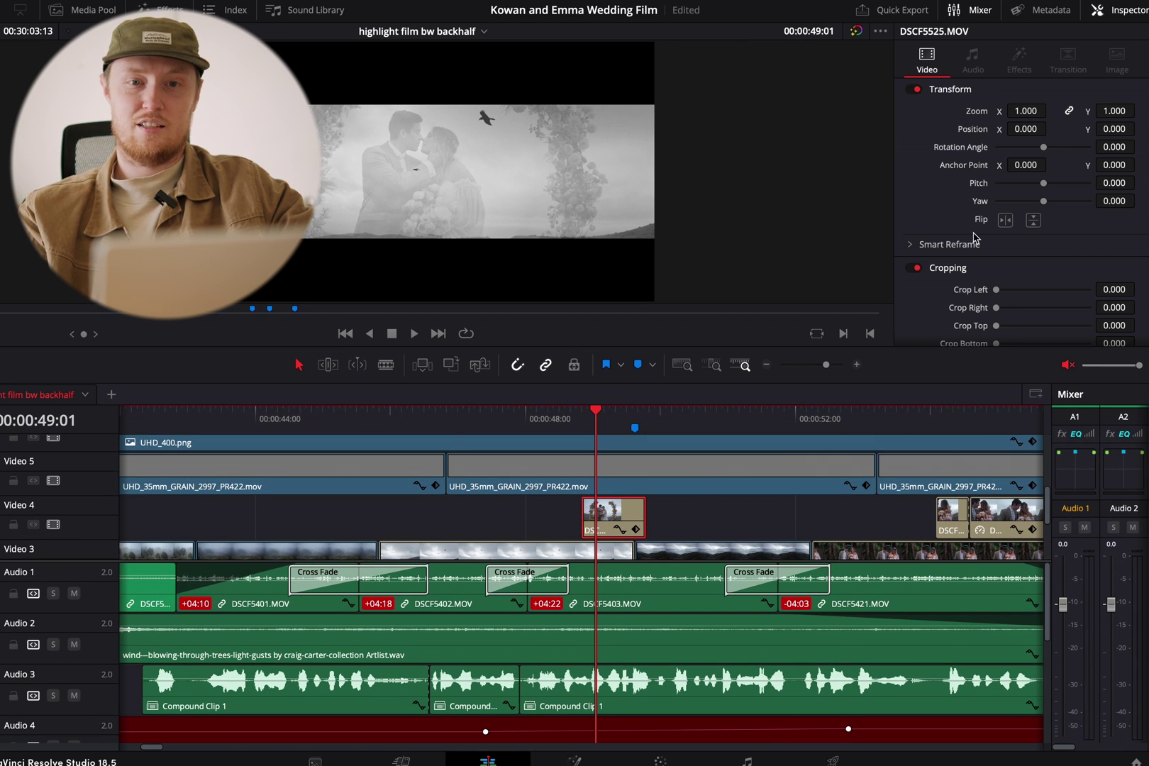
{"action": "scroll", "coordinate": [974, 237], "scroll_direction": "down", "scroll_amount": 5}
{"action": "scroll", "coordinate": [973, 238], "scroll_direction": "down", "scroll_amount": 2}
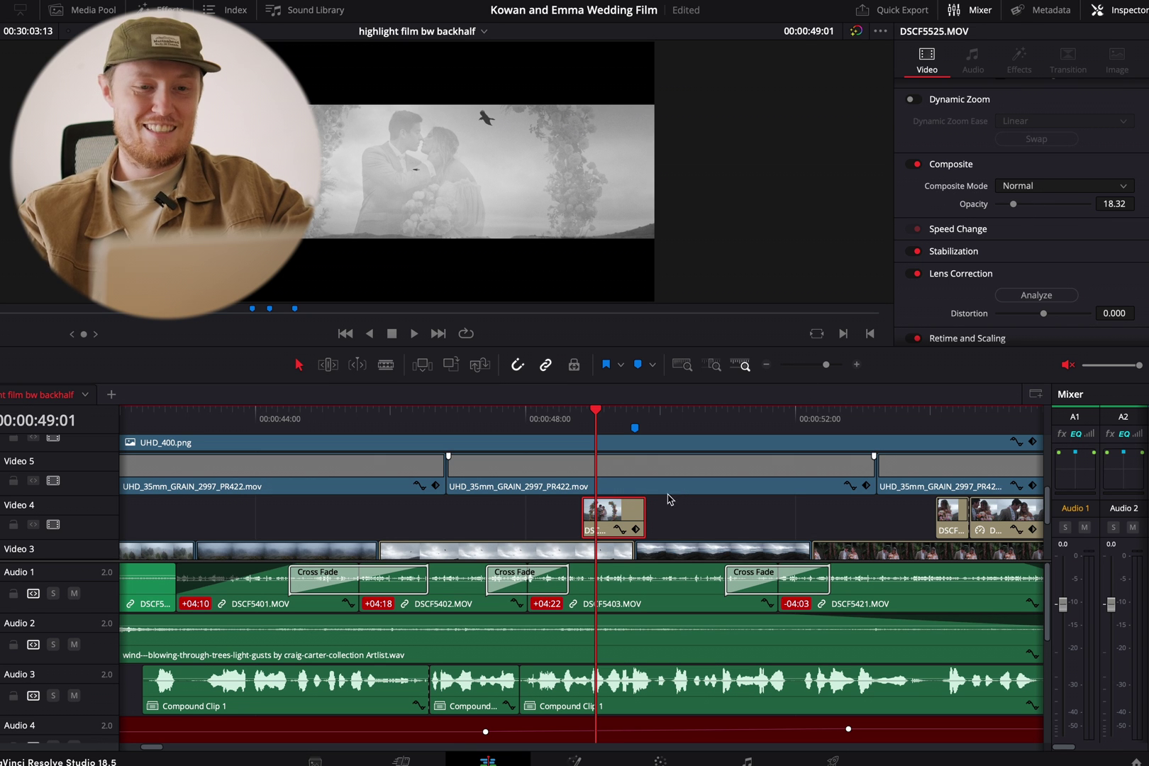
Shrink the viewer, enlarge the video track area and survey Video 1 to Video 6 up to about 00:06:00:00.
{"action": "scroll", "coordinate": [618, 521], "scroll_direction": "down", "scroll_amount": 4}
{"action": "scroll", "coordinate": [617, 524], "scroll_direction": "down", "scroll_amount": 2}
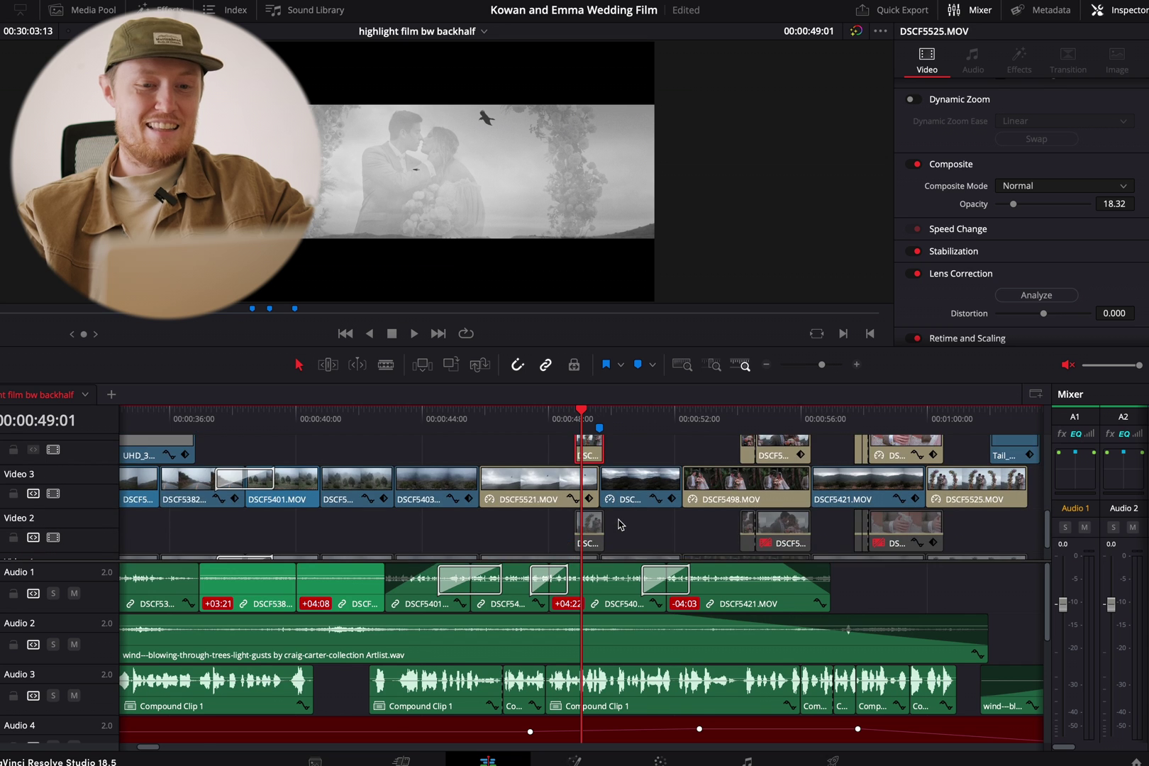
{"action": "scroll", "coordinate": [617, 524], "scroll_direction": "down", "scroll_amount": 3}
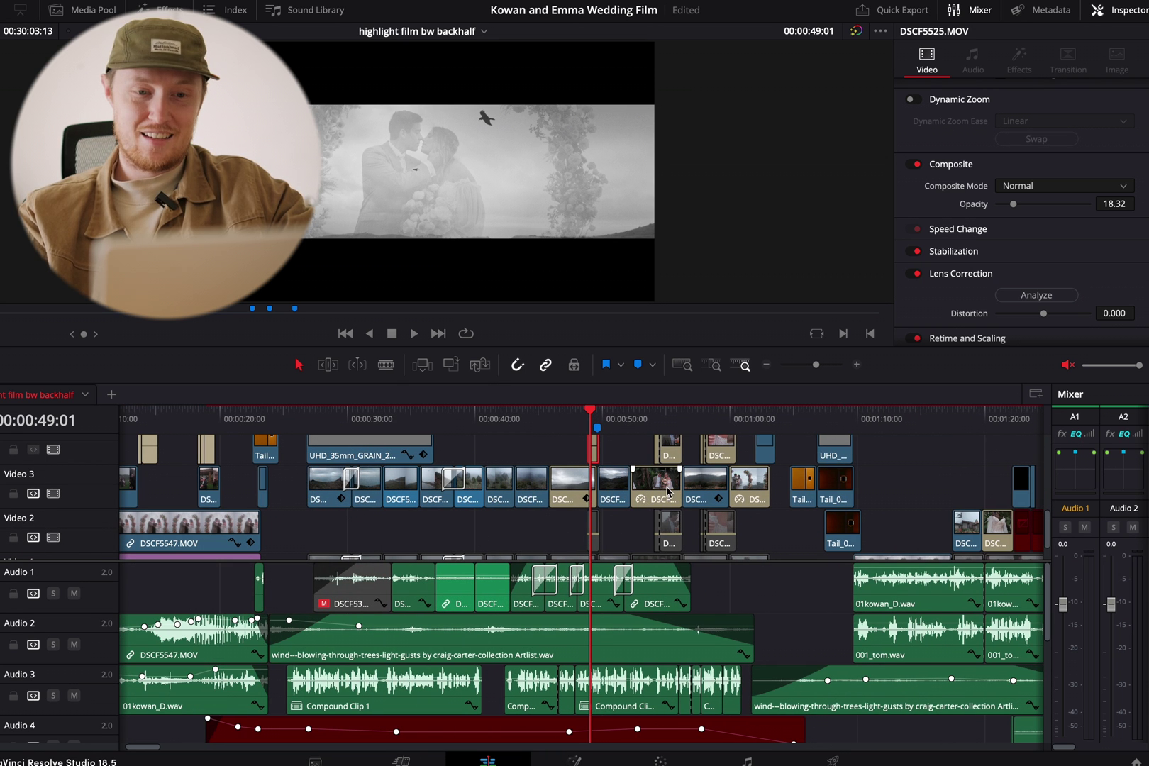
{"action": "scroll", "coordinate": [638, 507], "scroll_direction": "down", "scroll_amount": 2}
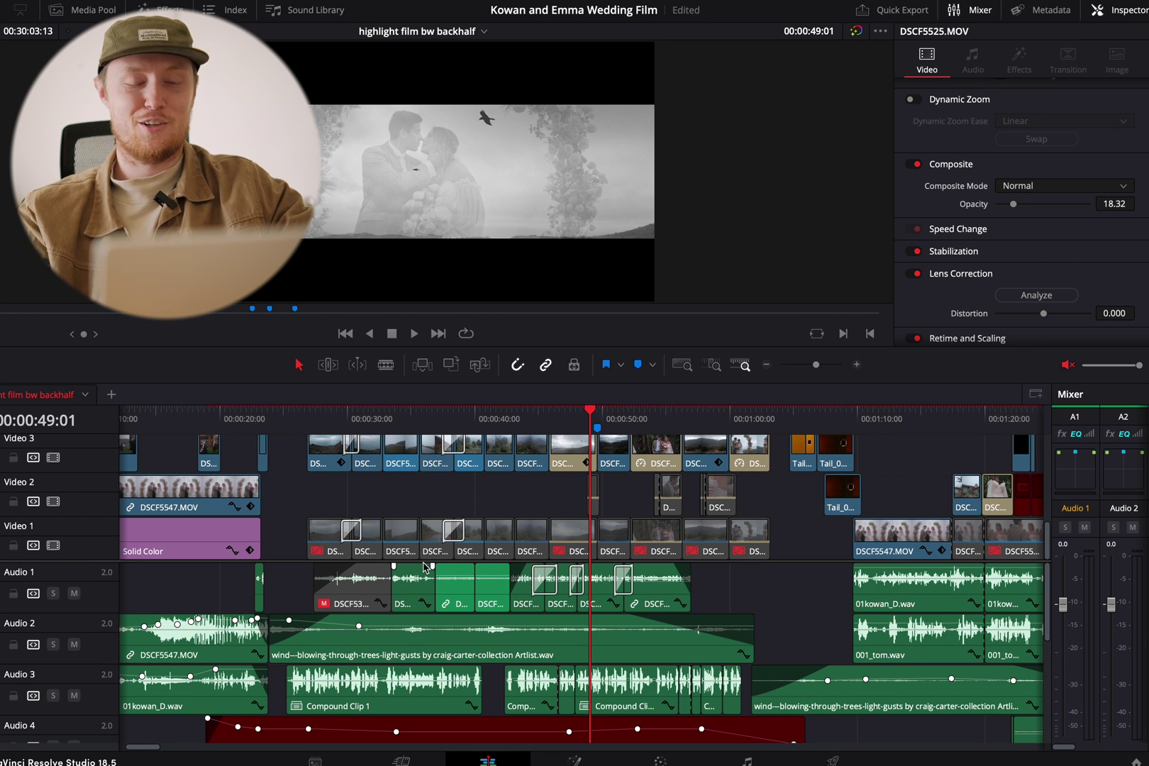
{"action": "scroll", "coordinate": [563, 495], "scroll_direction": "up", "scroll_amount": 5}
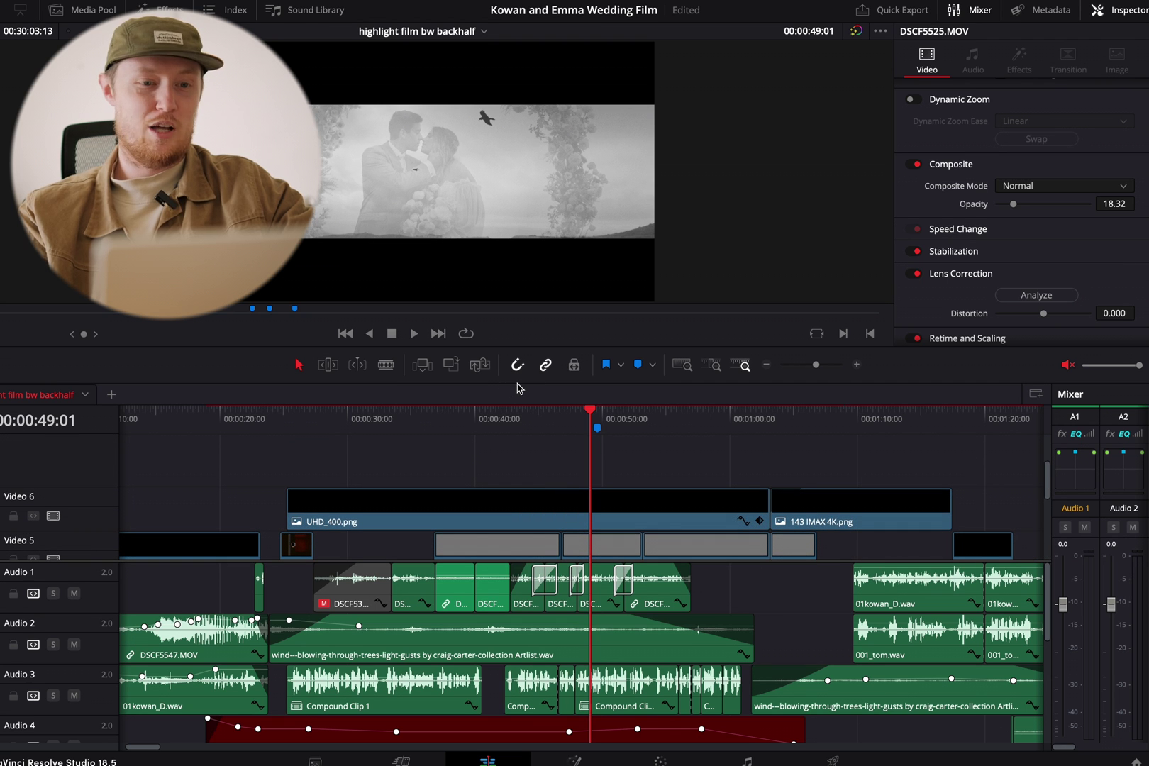
{"action": "left_click_drag", "start_coordinate": [517, 348], "coordinate": [543, 206]}
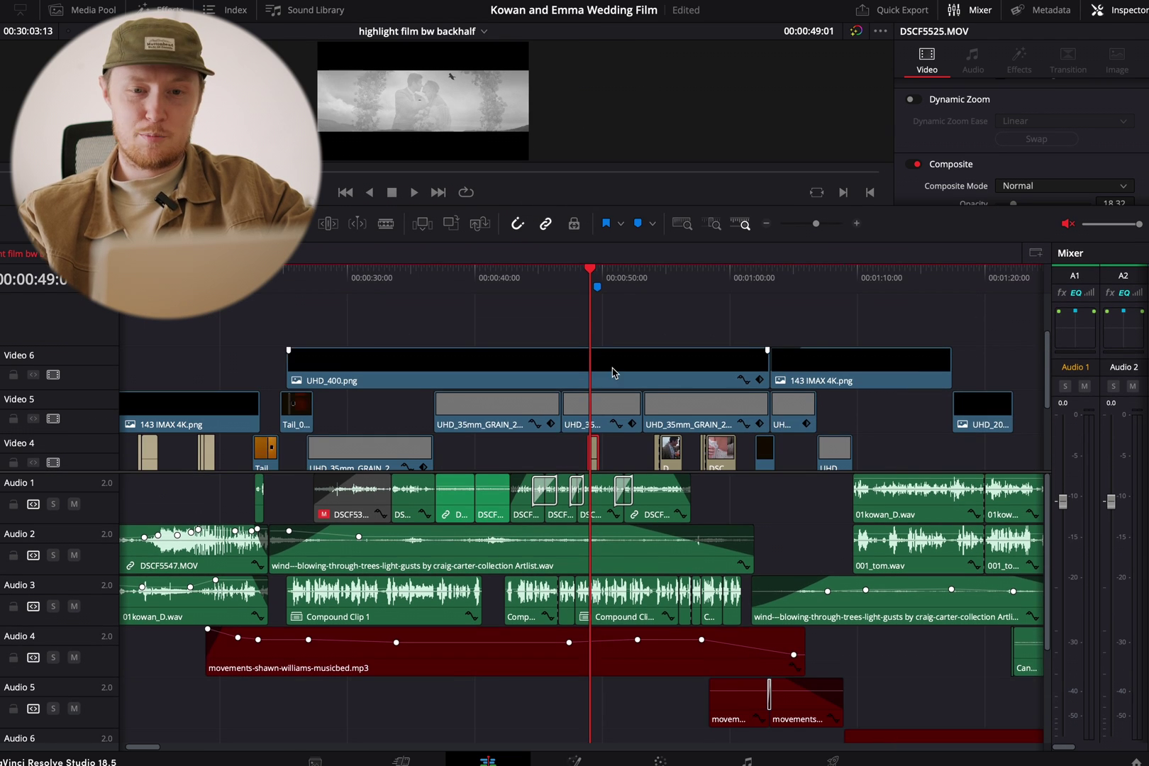
{"action": "key", "text": "ctrl+minus"}
{"action": "scroll", "coordinate": [614, 372], "scroll_direction": "down", "scroll_amount": 5}
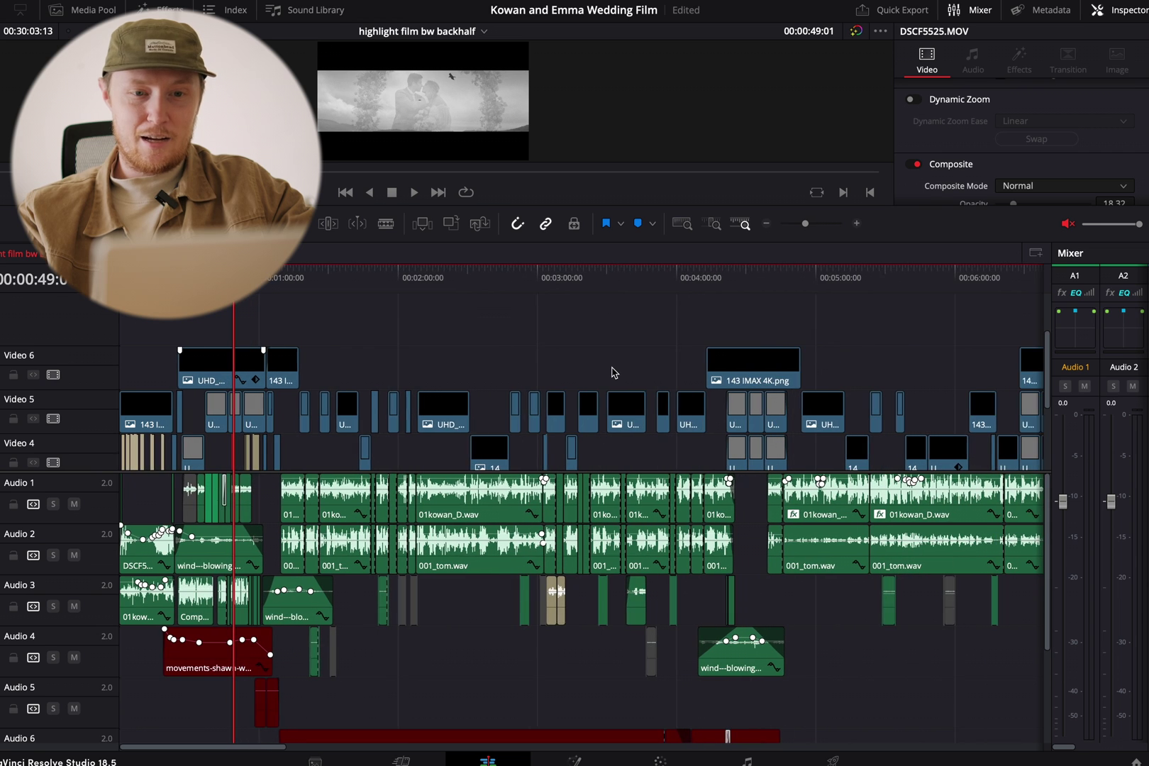
{"action": "scroll", "coordinate": [563, 394], "scroll_direction": "down", "scroll_amount": 3}
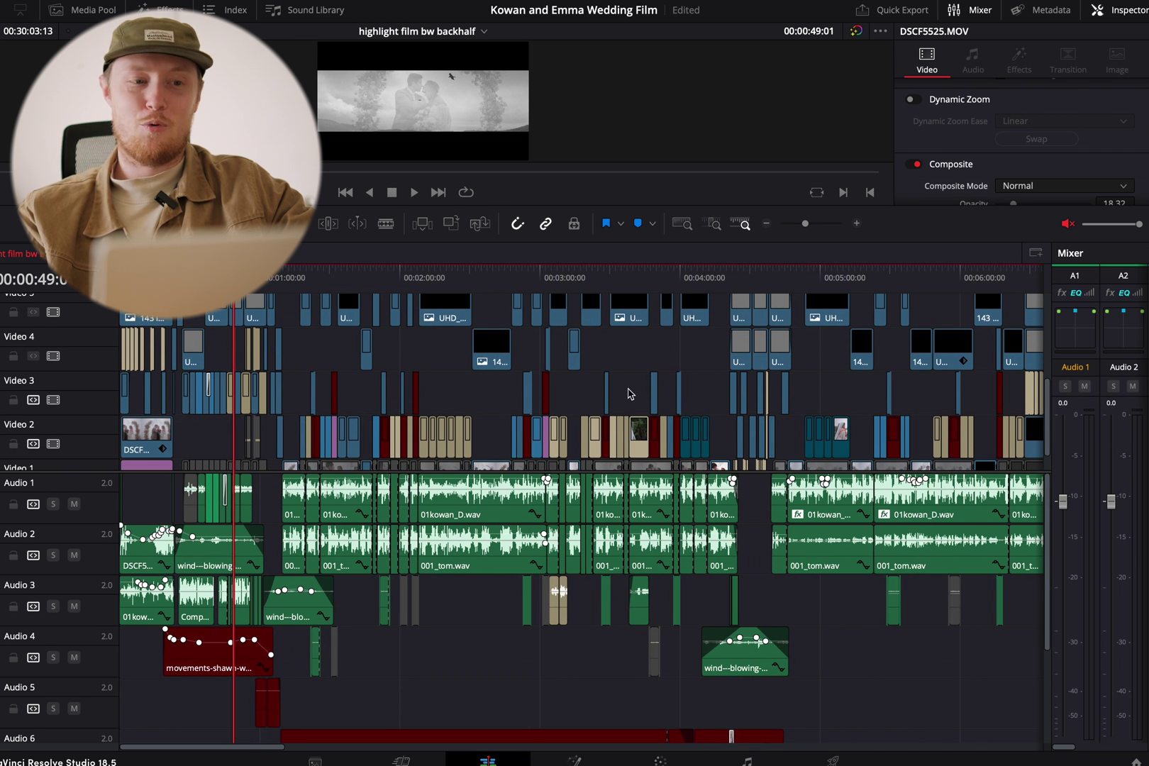
{"action": "scroll", "coordinate": [629, 394], "scroll_direction": "up", "scroll_amount": 1}
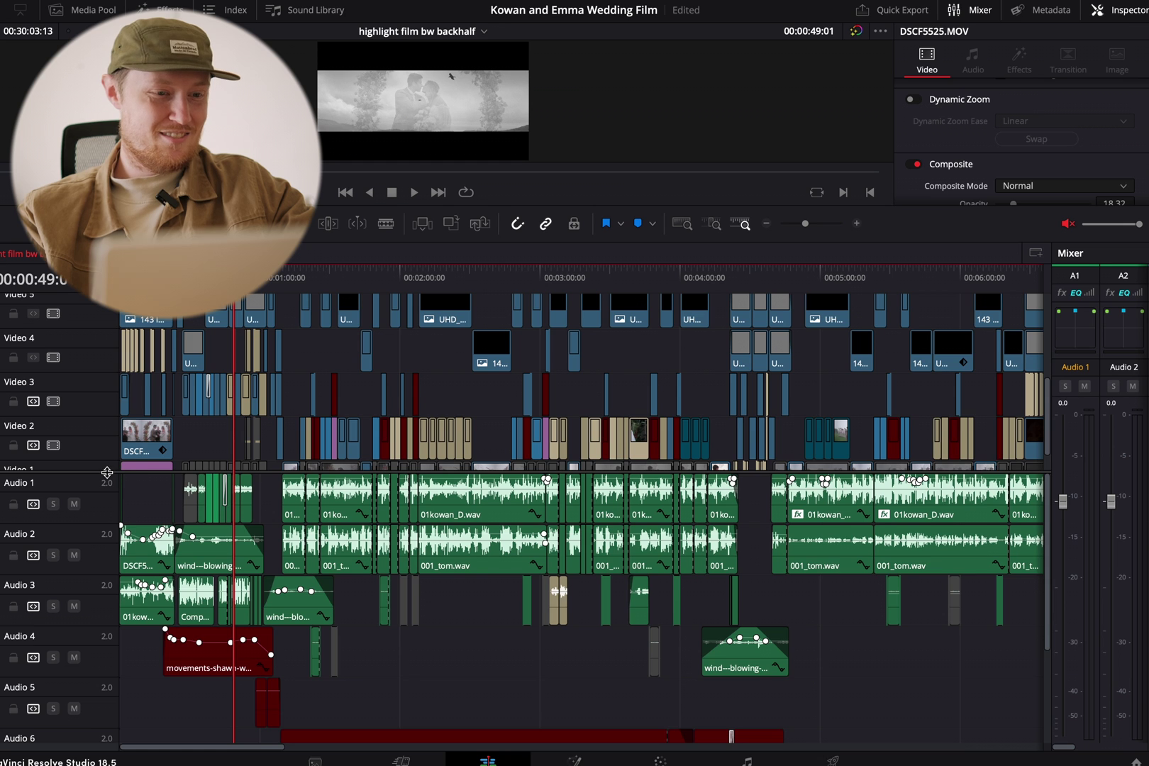
{"action": "left_click_drag", "start_coordinate": [108, 471], "coordinate": [107, 625]}
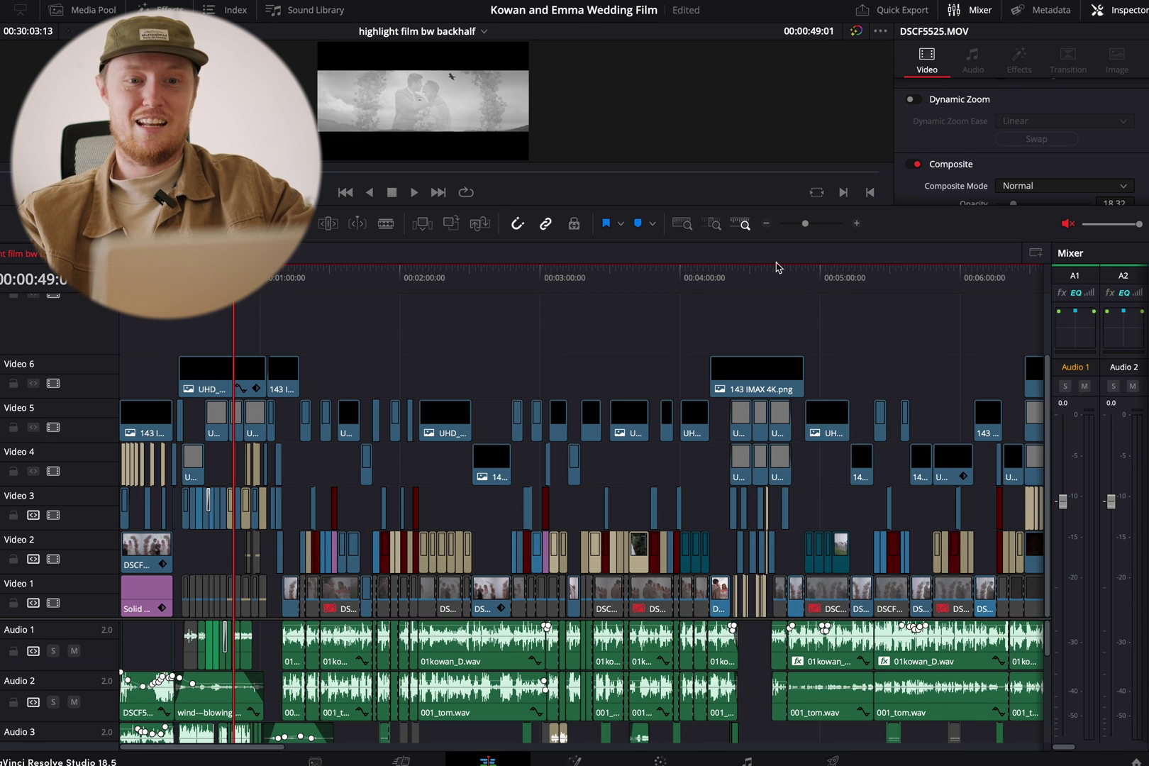
Go to 00:04:31:02 and select all six UHD_16mm_GRAIN_2997_PR422.mov clips stacked on Video 4 and Video 5.
{"action": "left_click", "coordinate": [752, 280]}
{"action": "key", "text": "ctrl+equal"}
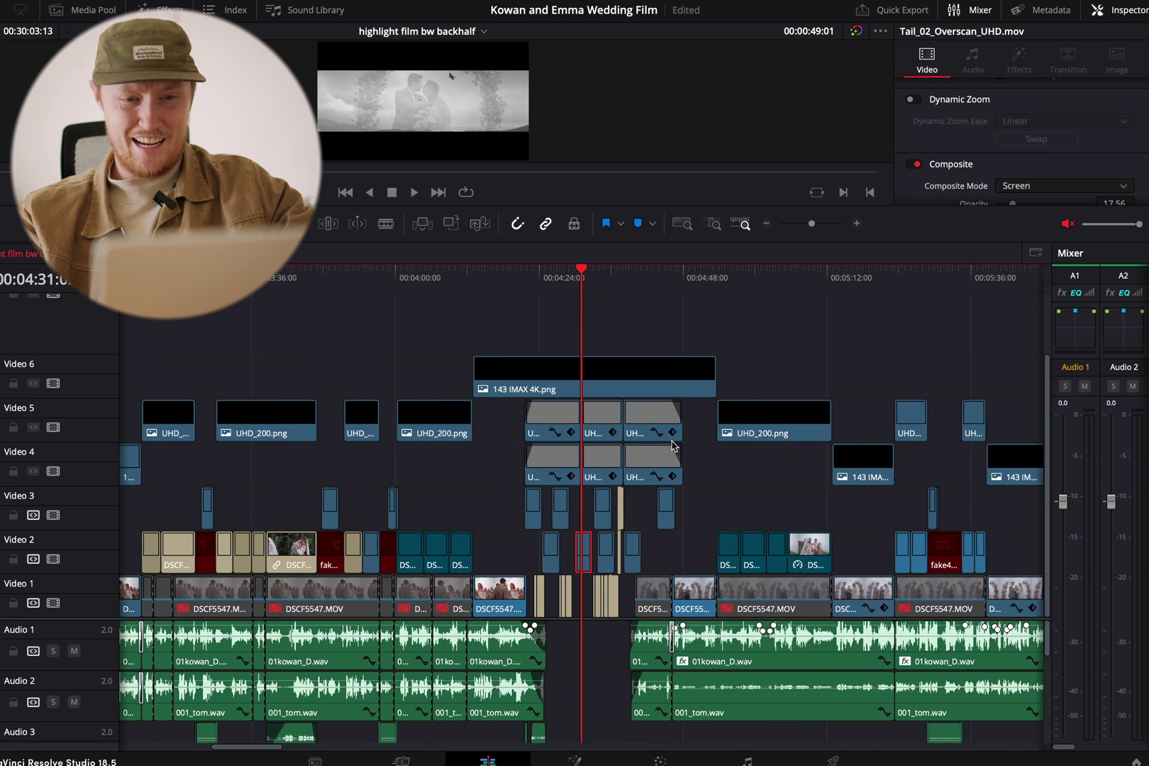
{"action": "key", "text": "ctrl+equal"}
{"action": "left_click", "coordinate": [440, 429]}
{"action": "left_click_drag", "start_coordinate": [441, 429], "coordinate": [776, 479]}
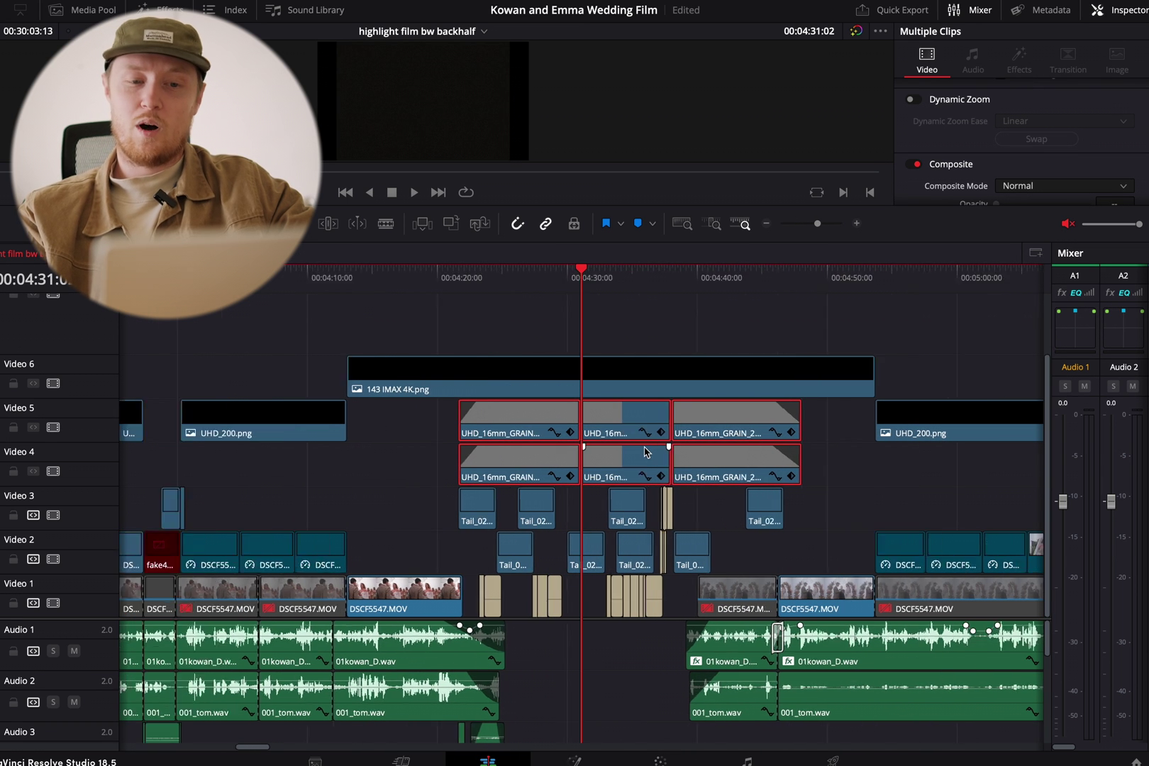
Move the playhead to 00:04:32:06, select the middle 16mm grain clip on Video 5 and examine the surrounding title section.
{"action": "key", "text": "ctrl+equal"}
{"action": "left_click", "coordinate": [644, 282]}
{"action": "left_click_drag", "start_coordinate": [644, 285], "coordinate": [628, 285]}
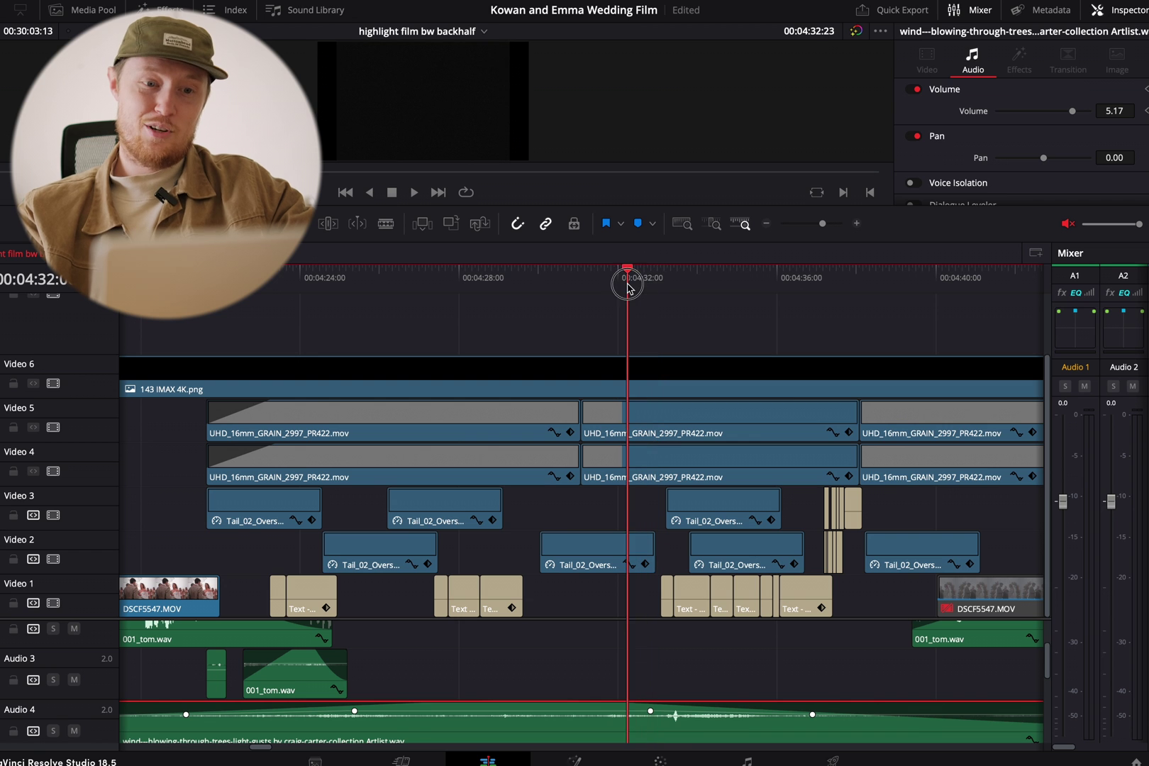
{"action": "left_click", "coordinate": [655, 410]}
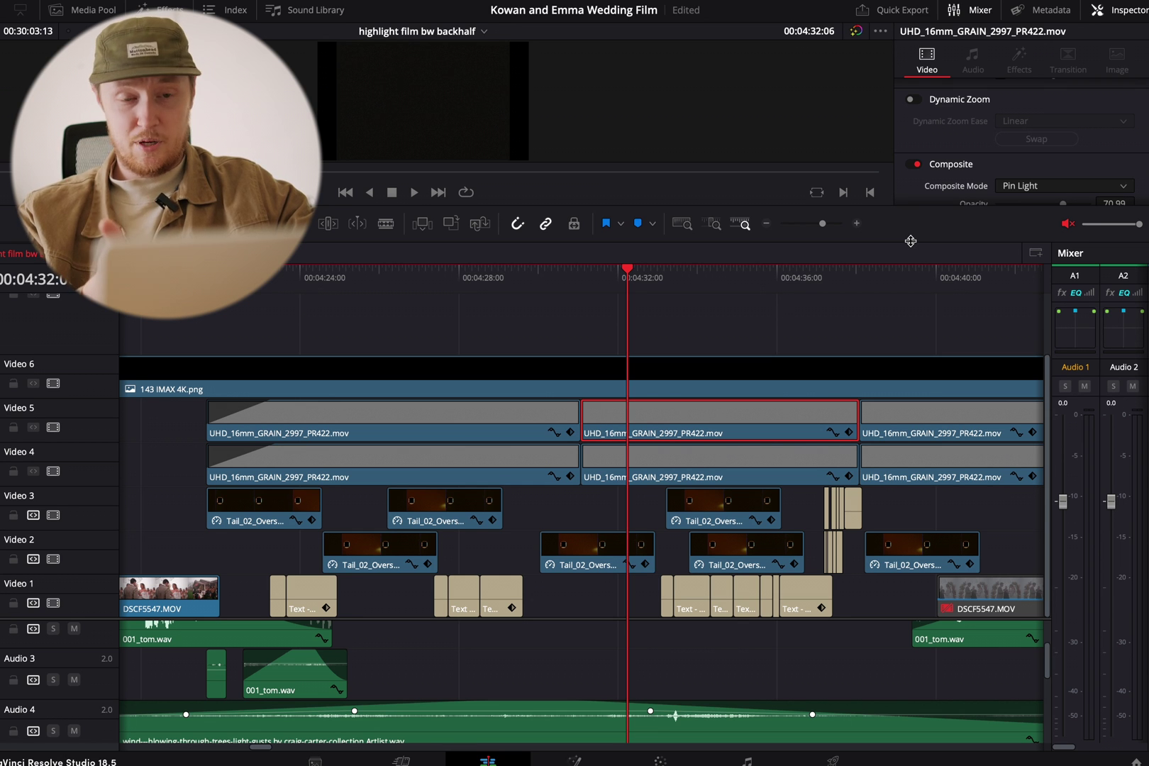
{"action": "scroll", "coordinate": [828, 425], "scroll_direction": "down", "scroll_amount": 5}
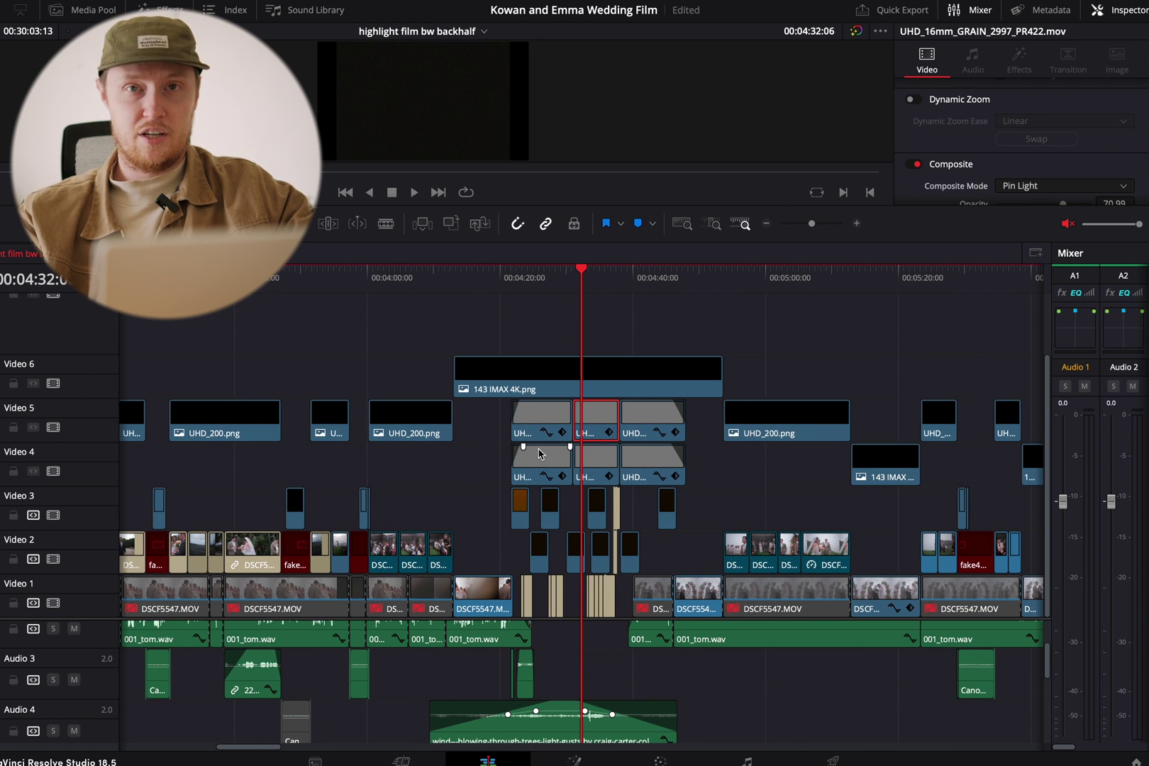
Move the playhead to 00:04:34:08 and select the group of text title clips around it on Video 1.
{"action": "left_click", "coordinate": [596, 275]}
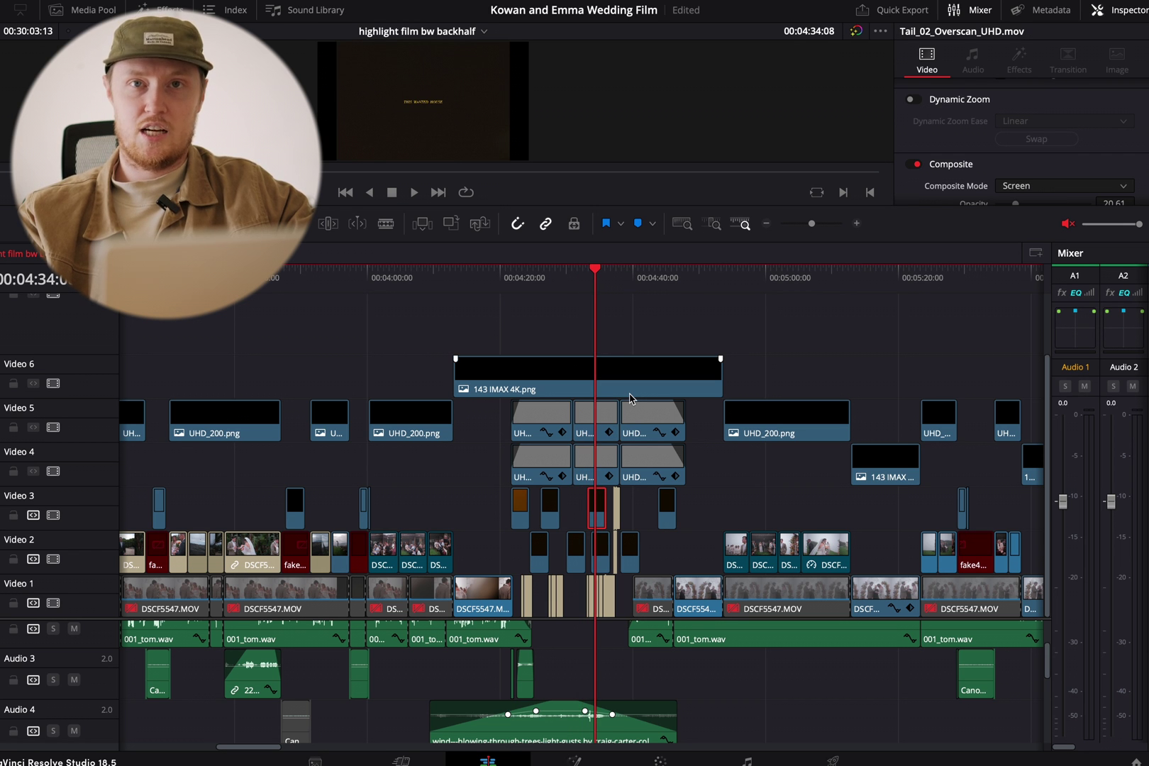
{"action": "scroll", "coordinate": [630, 398], "scroll_direction": "up", "scroll_amount": 2}
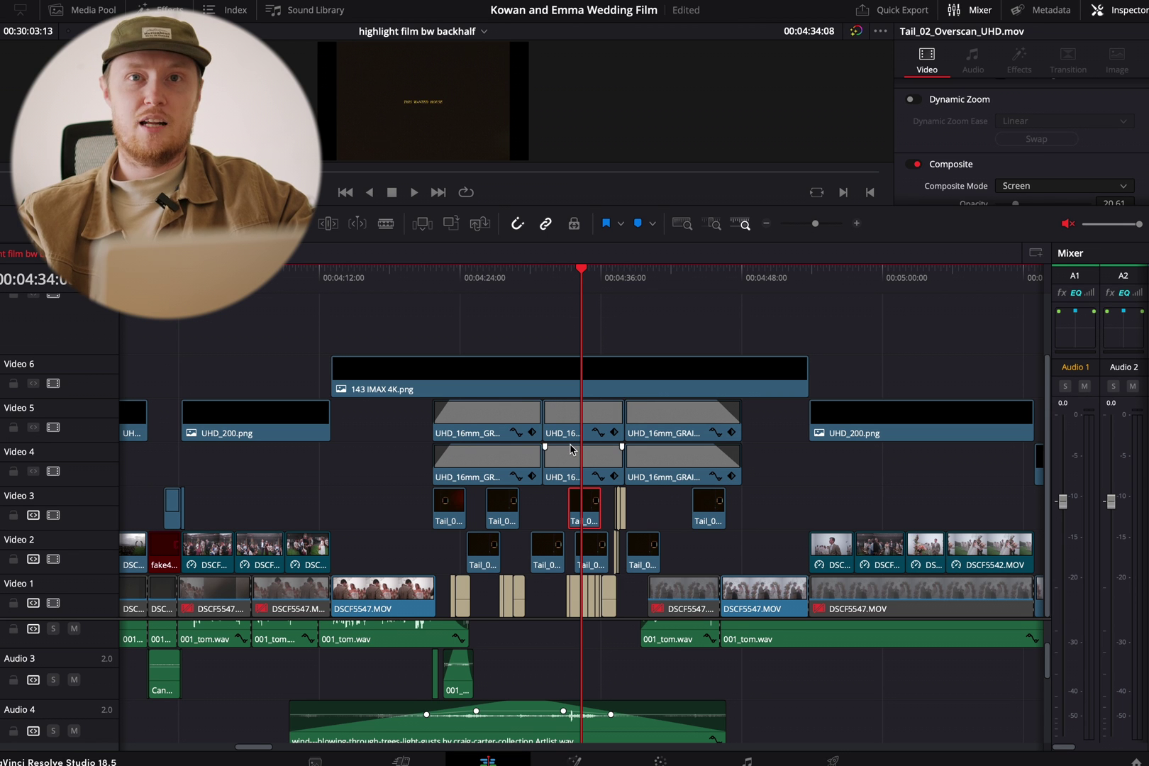
{"action": "scroll", "coordinate": [570, 449], "scroll_direction": "up", "scroll_amount": 2}
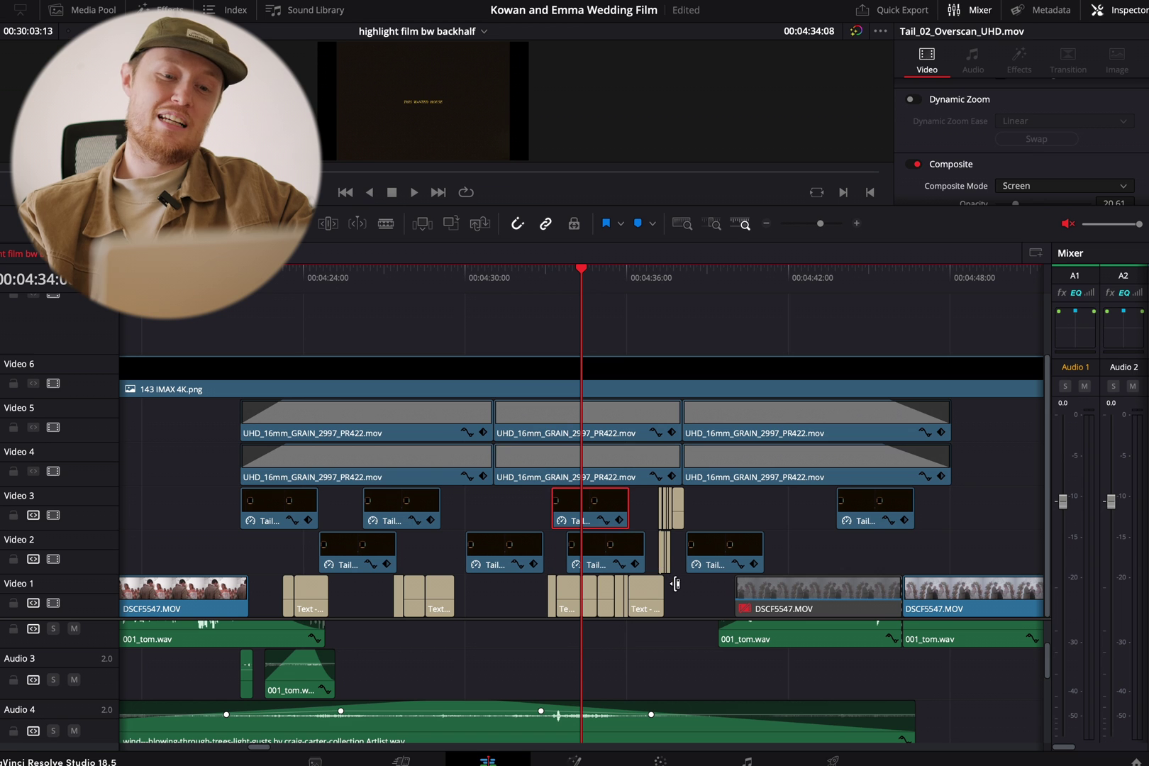
{"action": "left_click", "coordinate": [654, 601]}
{"action": "left_click_drag", "start_coordinate": [521, 595], "coordinate": [709, 605]}
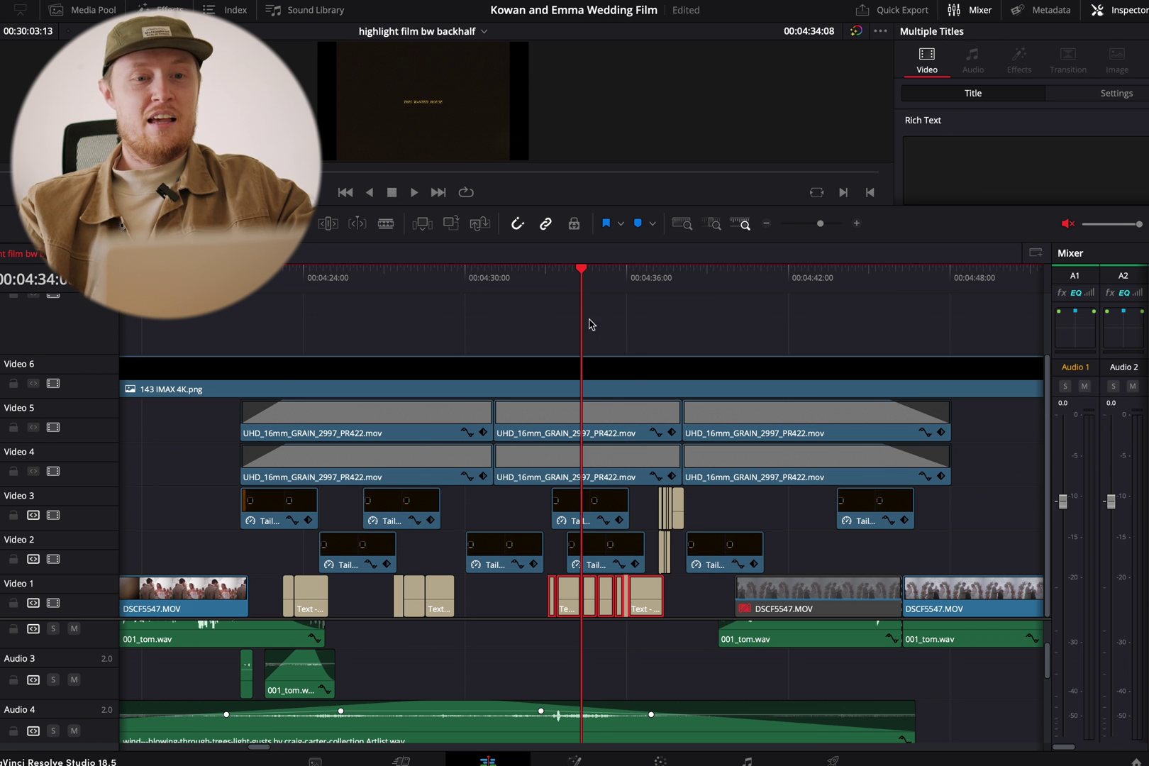
Go back to 00:04:21:07, just before the first title section, and examine the shot leading into it.
{"action": "scroll", "coordinate": [545, 441], "scroll_direction": "down", "scroll_amount": 3}
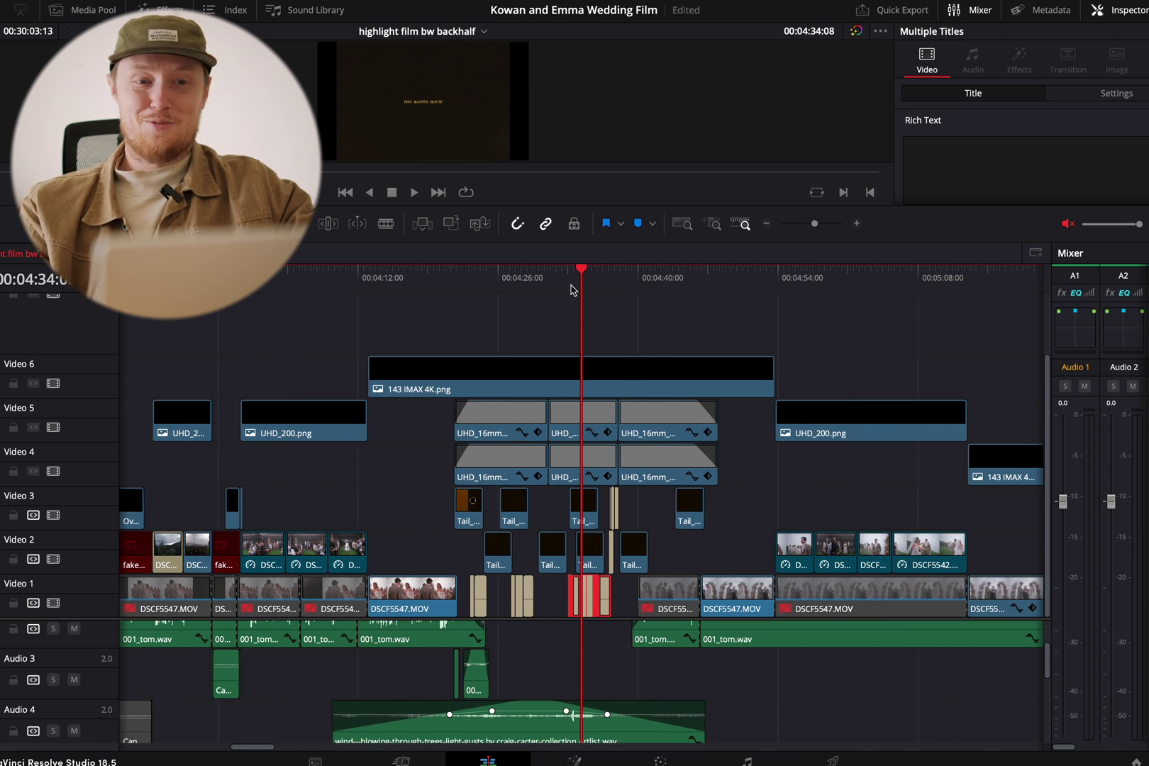
{"action": "left_click_drag", "start_coordinate": [571, 287], "coordinate": [450, 294]}
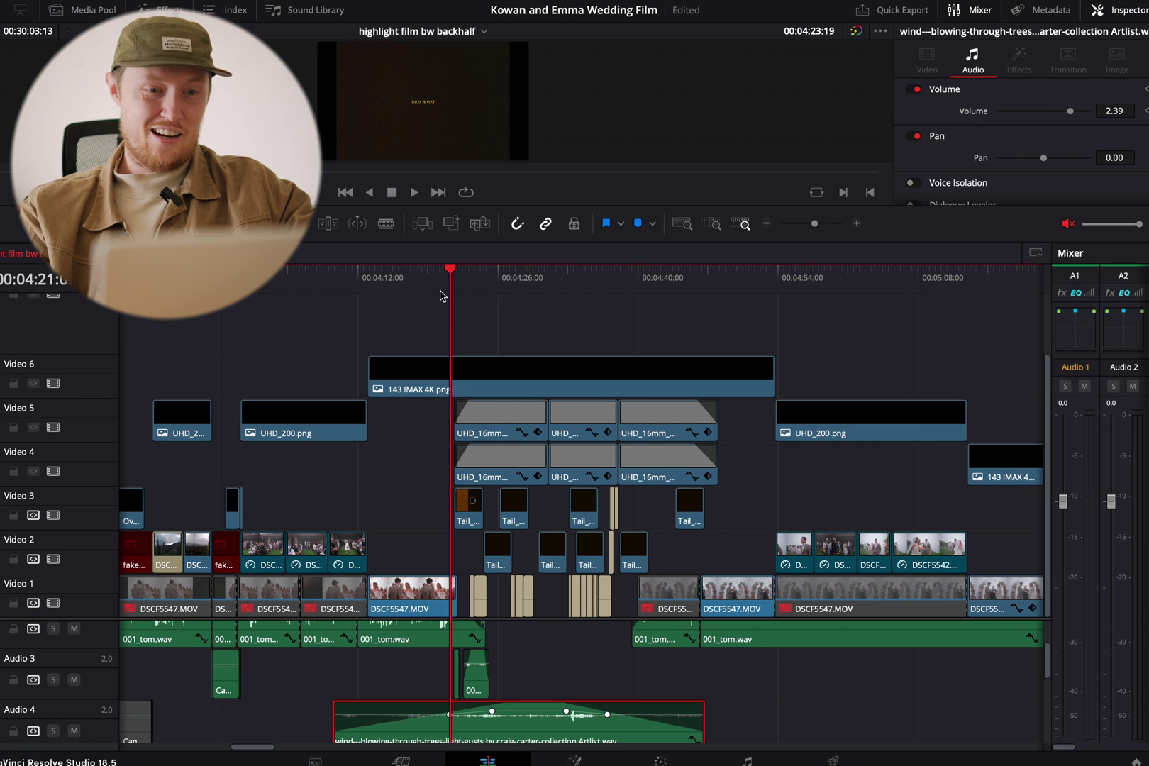
{"action": "scroll", "coordinate": [521, 445], "scroll_direction": "up", "scroll_amount": 2}
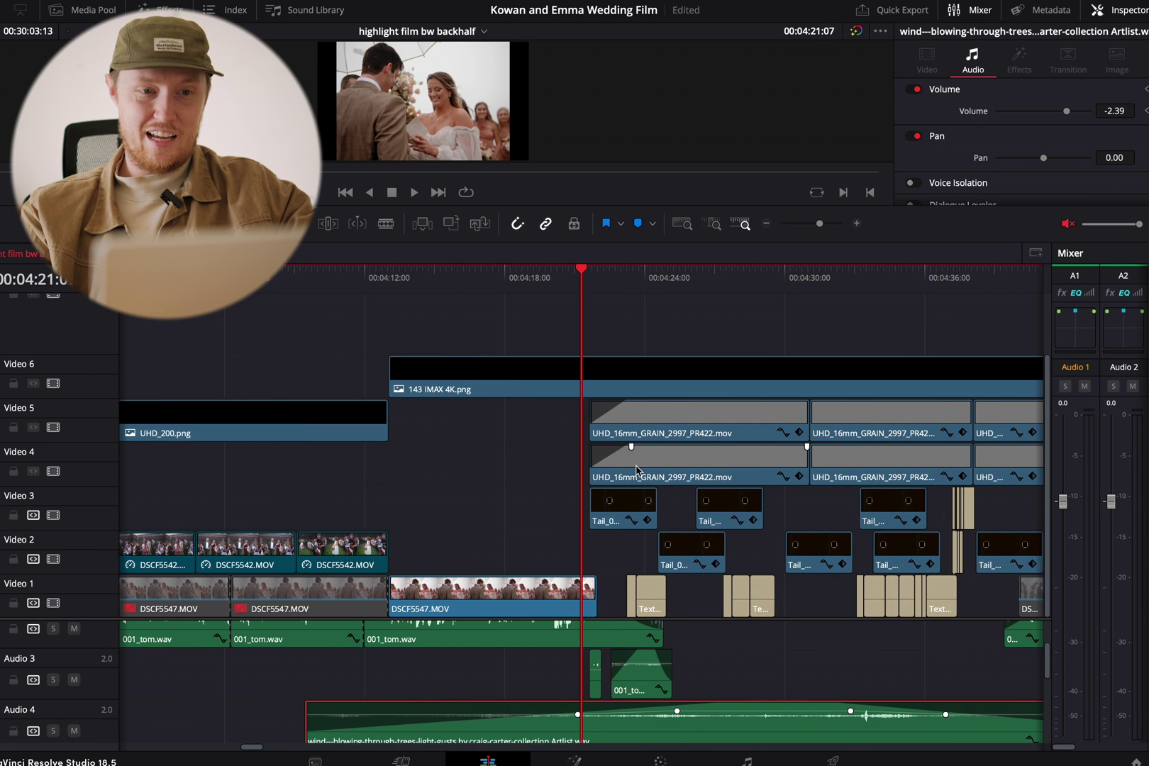
{"action": "scroll", "coordinate": [624, 494], "scroll_direction": "down", "scroll_amount": 1}
{"action": "scroll", "coordinate": [627, 494], "scroll_direction": "up", "scroll_amount": 3}
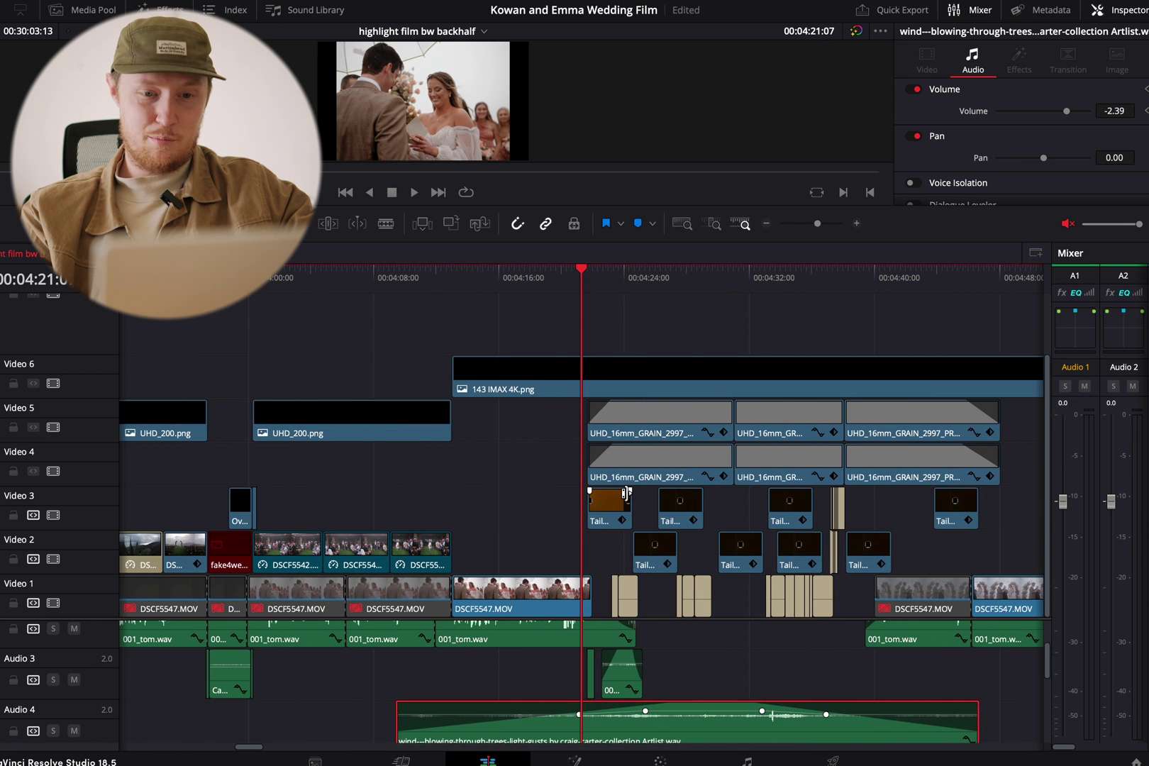
Preview the first title section's text at 00:04:28:13, 00:04:35:14 and 00:04:33:19.
{"action": "left_click_drag", "start_coordinate": [577, 287], "coordinate": [600, 288]}
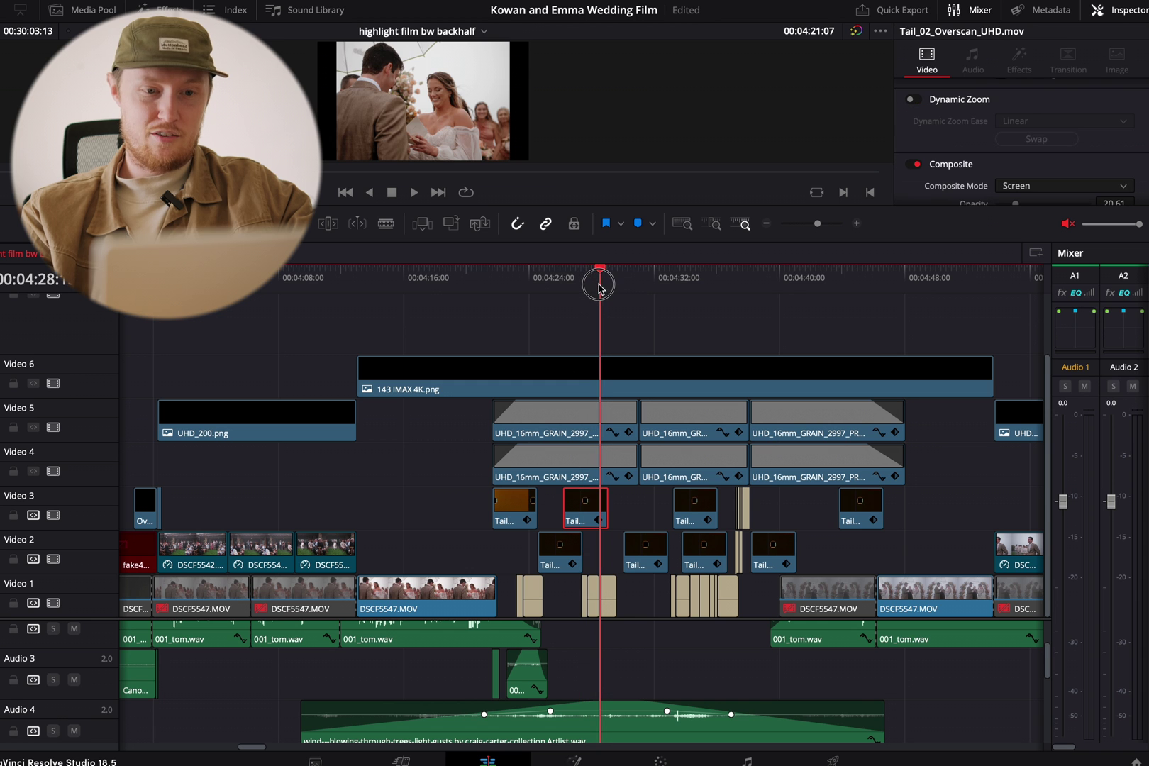
{"action": "scroll", "coordinate": [741, 576], "scroll_direction": "down", "scroll_amount": 2}
{"action": "scroll", "coordinate": [741, 577], "scroll_direction": "down", "scroll_amount": 1}
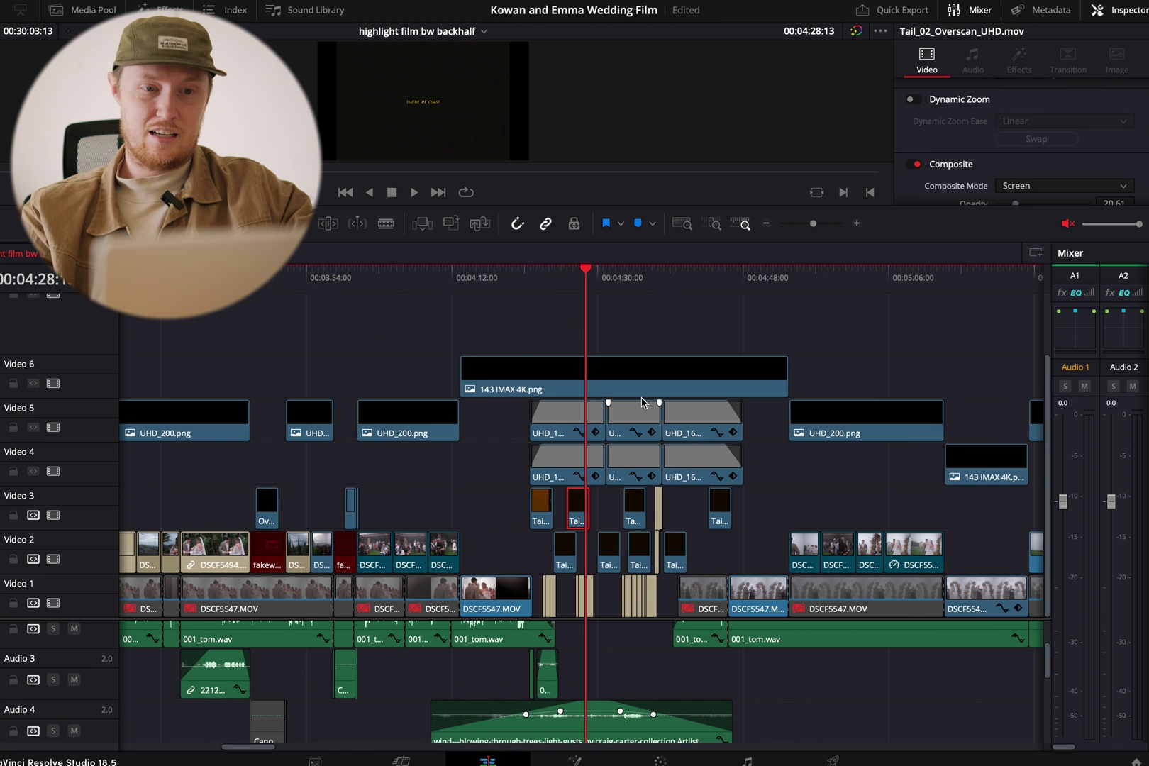
{"action": "left_click_drag", "start_coordinate": [592, 278], "coordinate": [641, 284]}
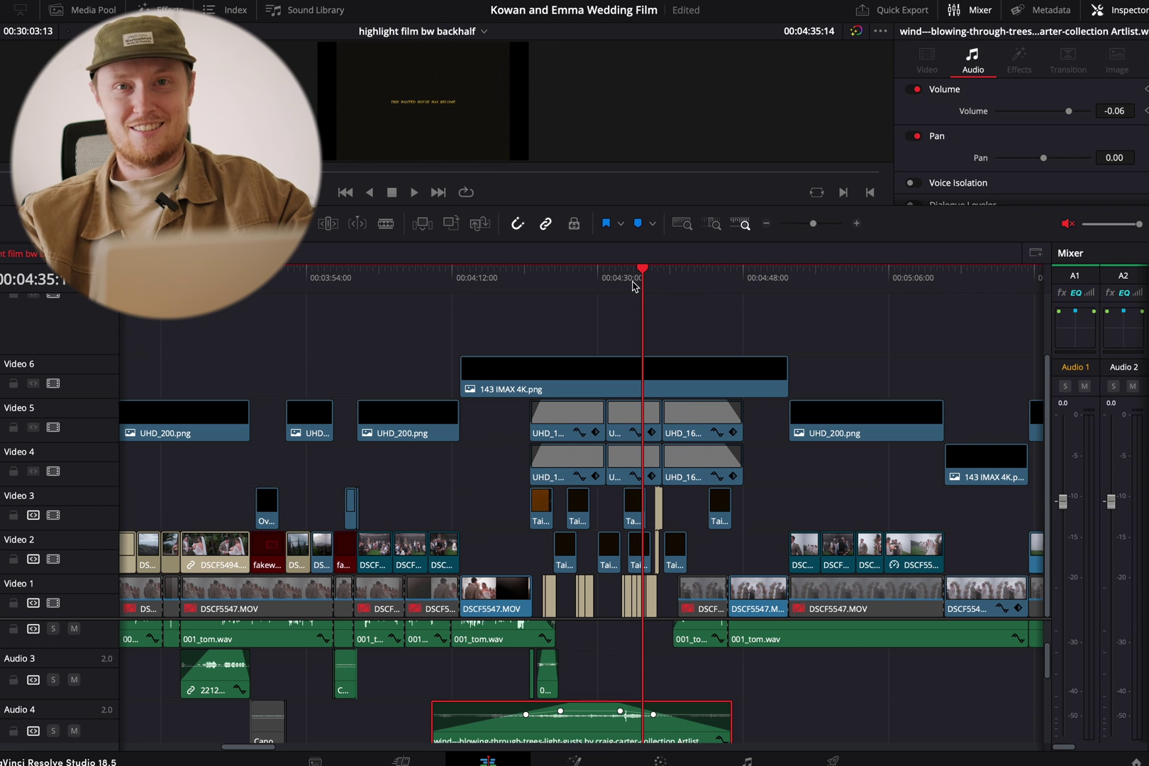
{"action": "left_click_drag", "start_coordinate": [633, 283], "coordinate": [630, 284]}
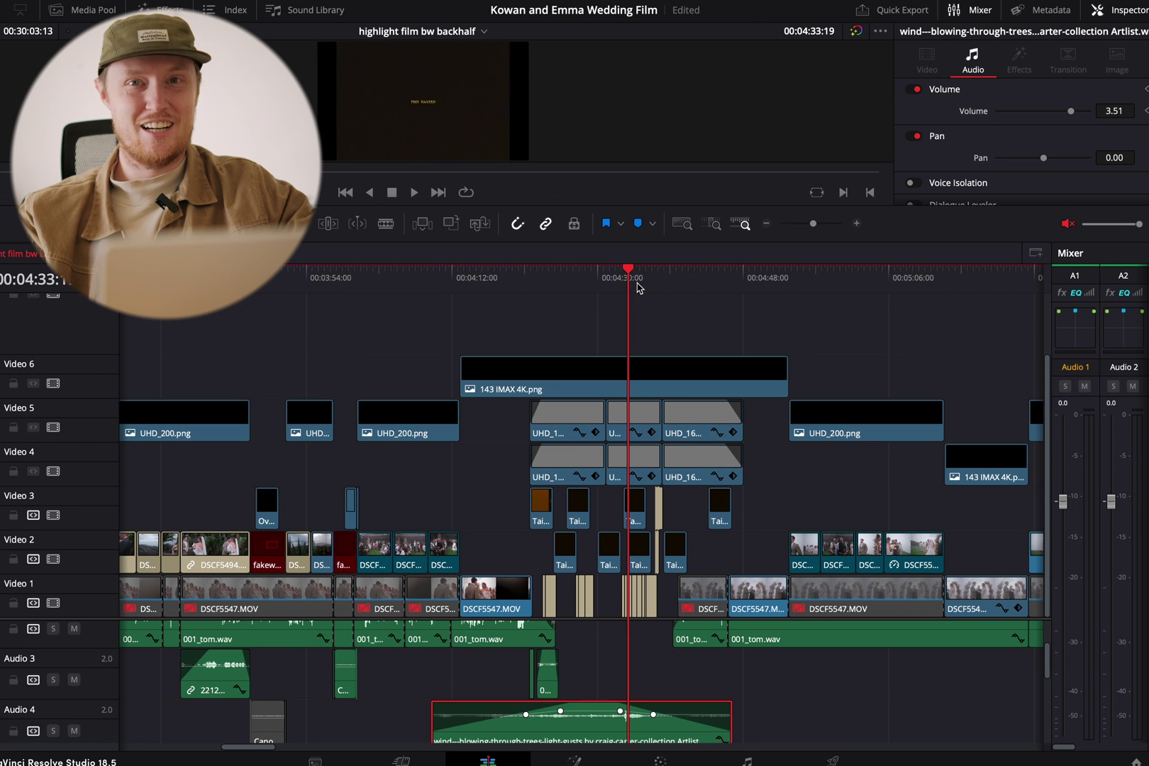
Go to 00:06:42:22 in the second title section and examine its text clips beneath the 16mm grain layers.
{"action": "scroll", "coordinate": [653, 448], "scroll_direction": "right", "scroll_amount": 5}
{"action": "scroll", "coordinate": [653, 448], "scroll_direction": "right", "scroll_amount": 20}
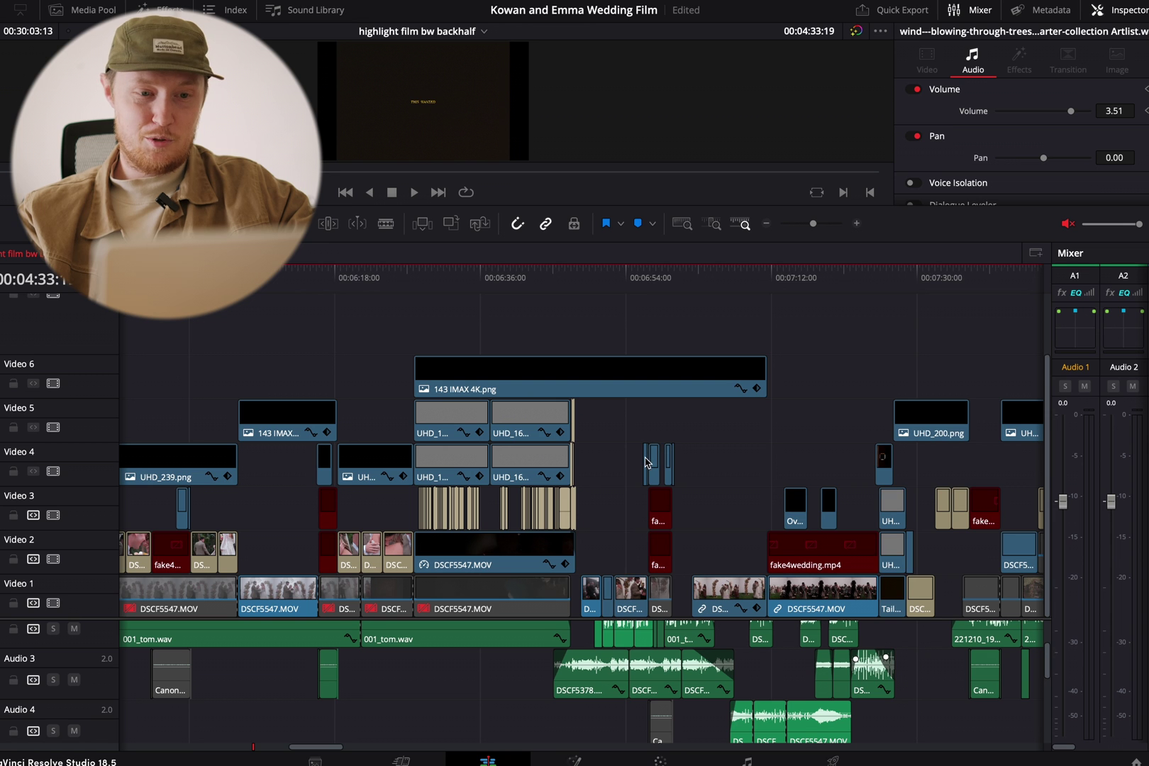
{"action": "left_click", "coordinate": [536, 273]}
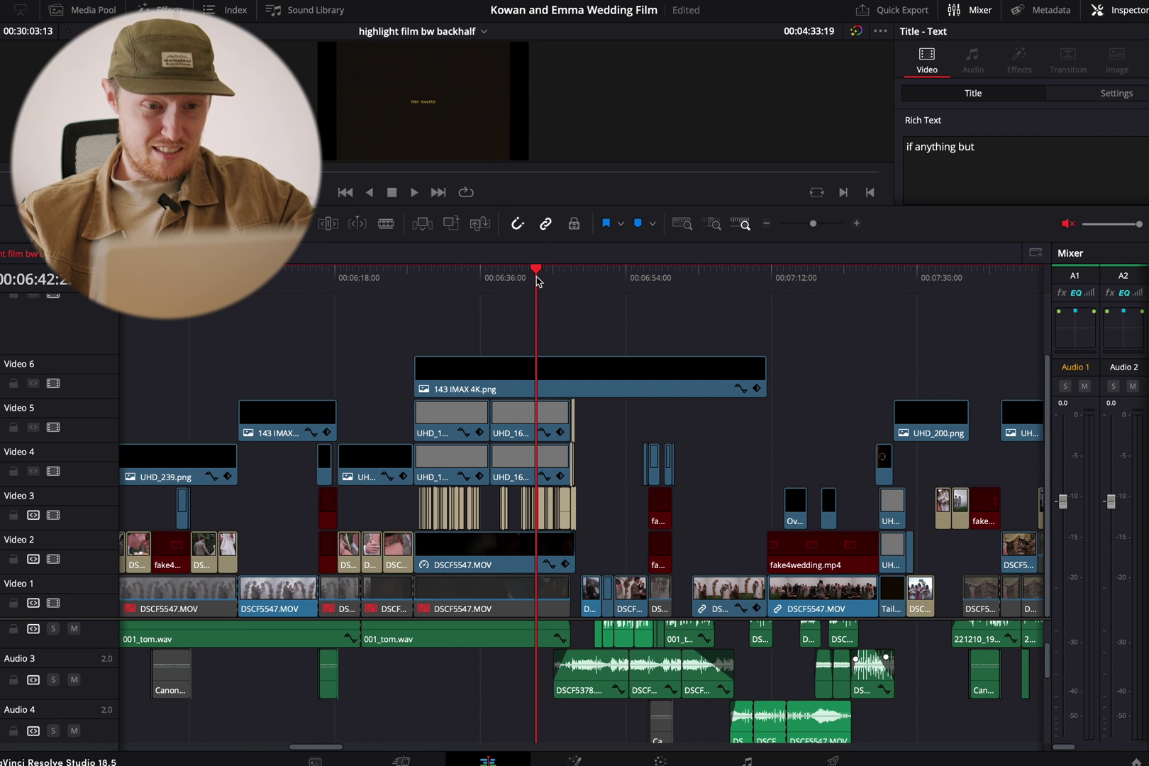
{"action": "key", "text": "ctrl+equal"}
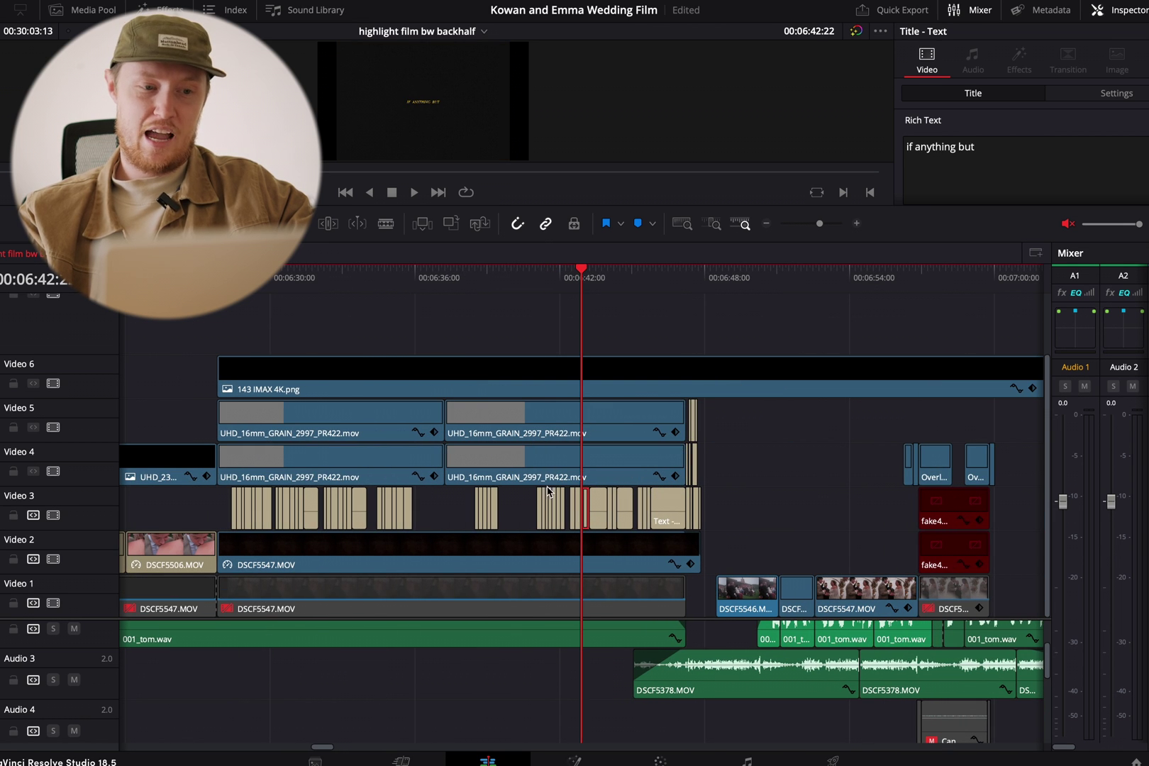
{"action": "key", "text": "ctrl+minus"}
Go back to the ceremony shot at 00:06:14:18, enlarge the viewer and preview the shot at 00:06:15:19.
{"action": "scroll", "coordinate": [557, 529], "scroll_direction": "left", "scroll_amount": 3}
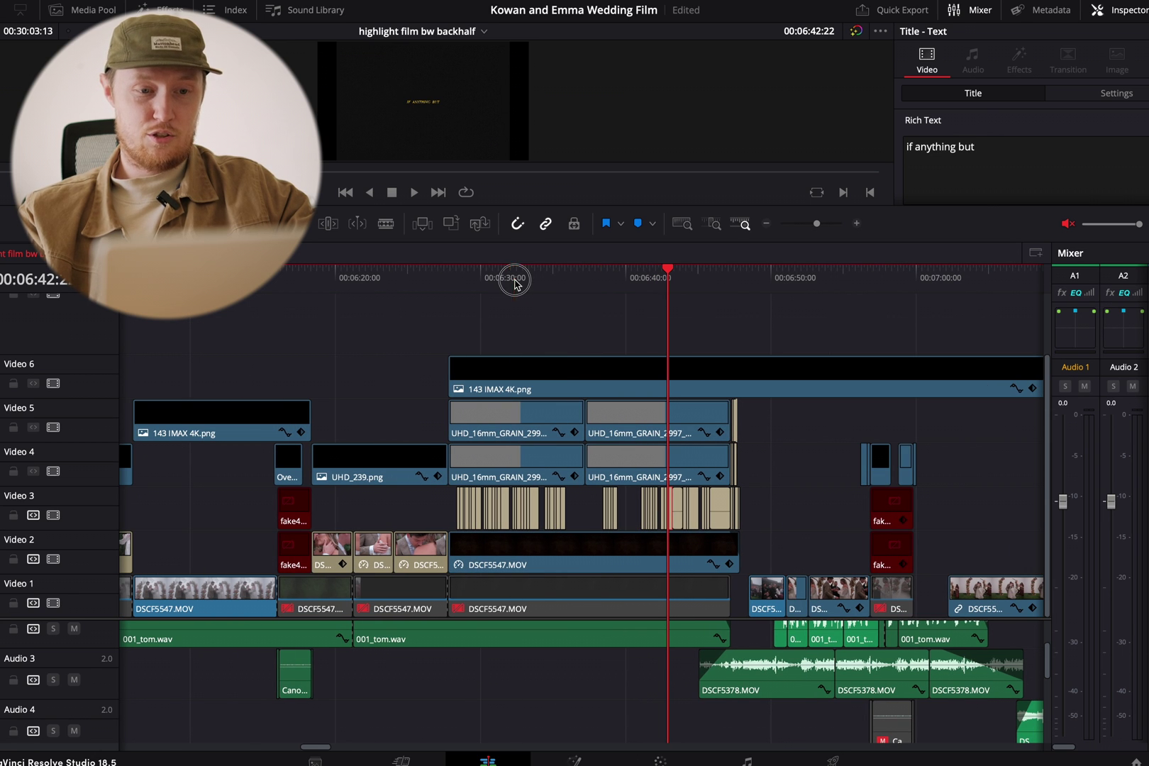
{"action": "left_click_drag", "start_coordinate": [516, 278], "coordinate": [428, 278]}
{"action": "left_click", "coordinate": [260, 282]}
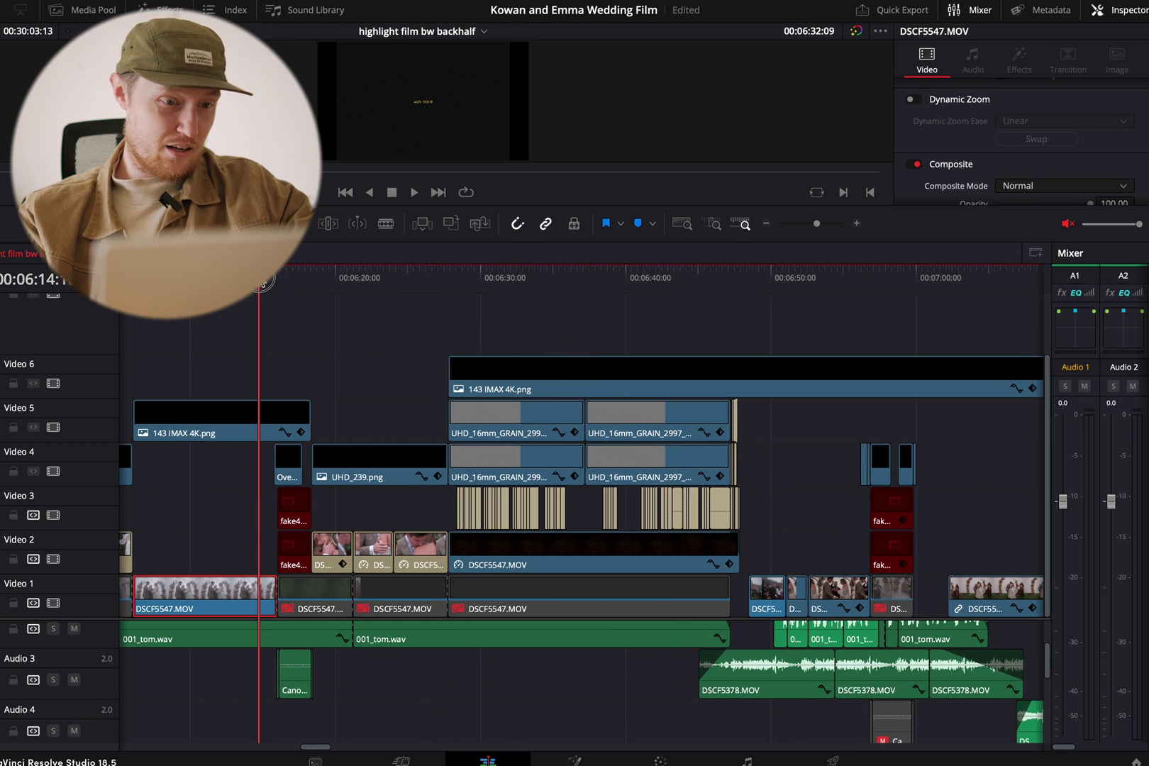
{"action": "key", "text": "ctrl+equal"}
{"action": "key", "text": "ctrl+equal"}
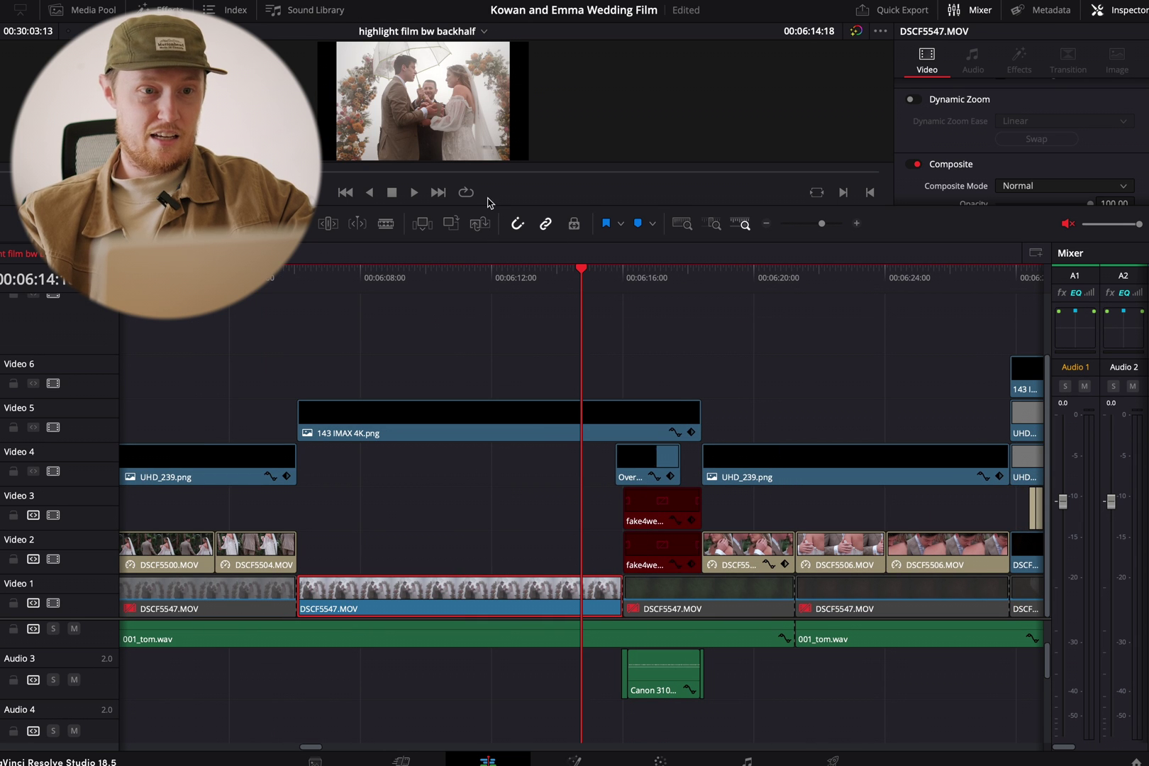
{"action": "left_click_drag", "start_coordinate": [483, 200], "coordinate": [483, 510]}
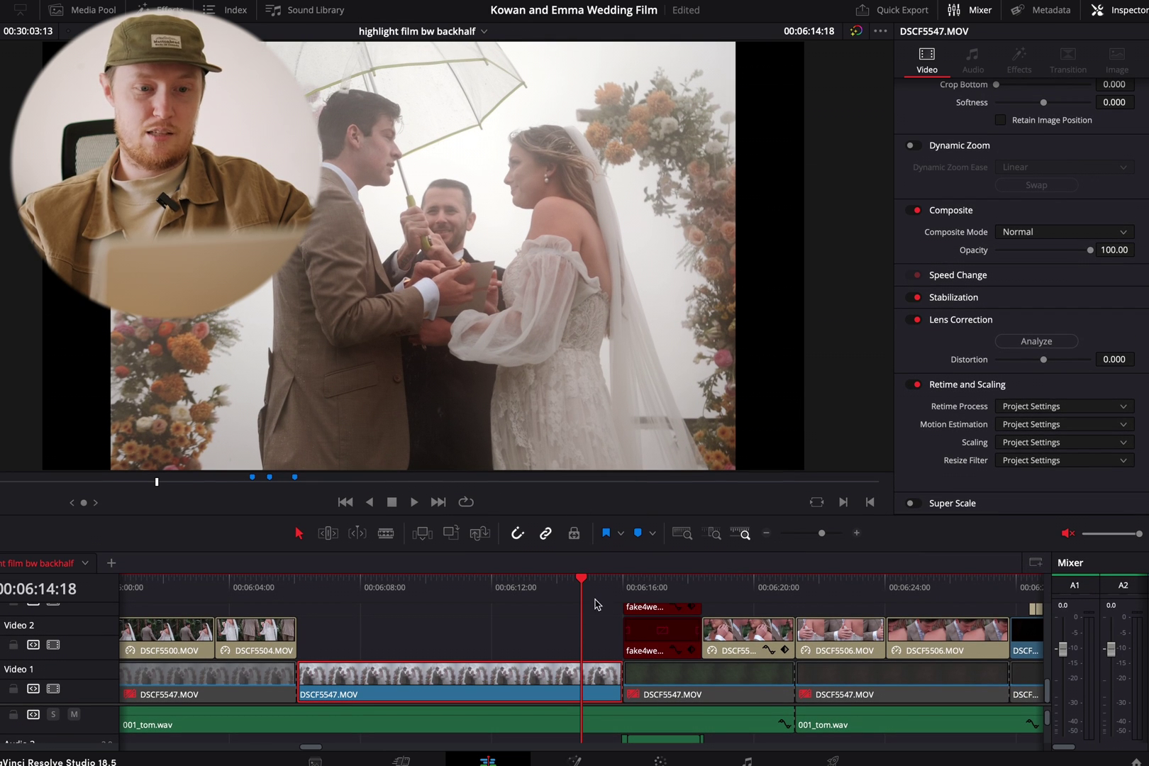
{"action": "left_click", "coordinate": [614, 585]}
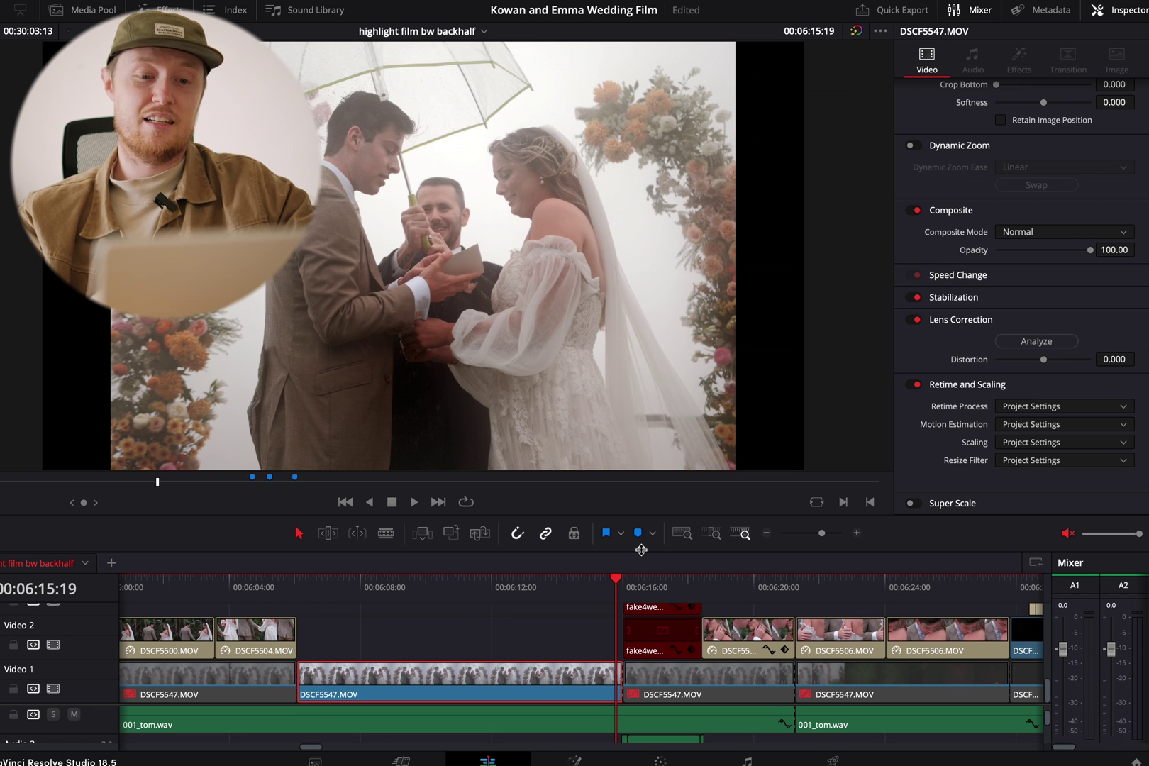
Preview the second title section's yellow text at 00:06:29:06 and 00:06:33:10.
{"action": "scroll", "coordinate": [718, 630], "scroll_direction": "down", "scroll_amount": 3}
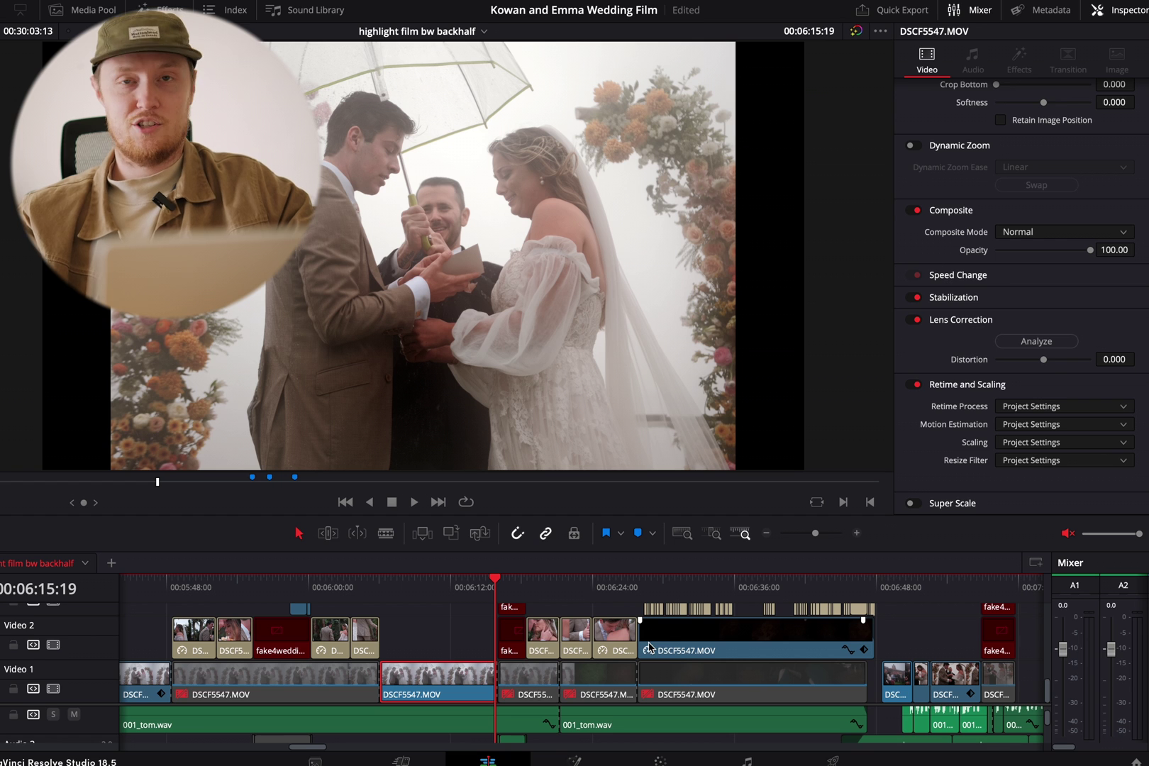
{"action": "scroll", "coordinate": [669, 647], "scroll_direction": "right", "scroll_amount": 2}
{"action": "scroll", "coordinate": [669, 647], "scroll_direction": "right", "scroll_amount": 2}
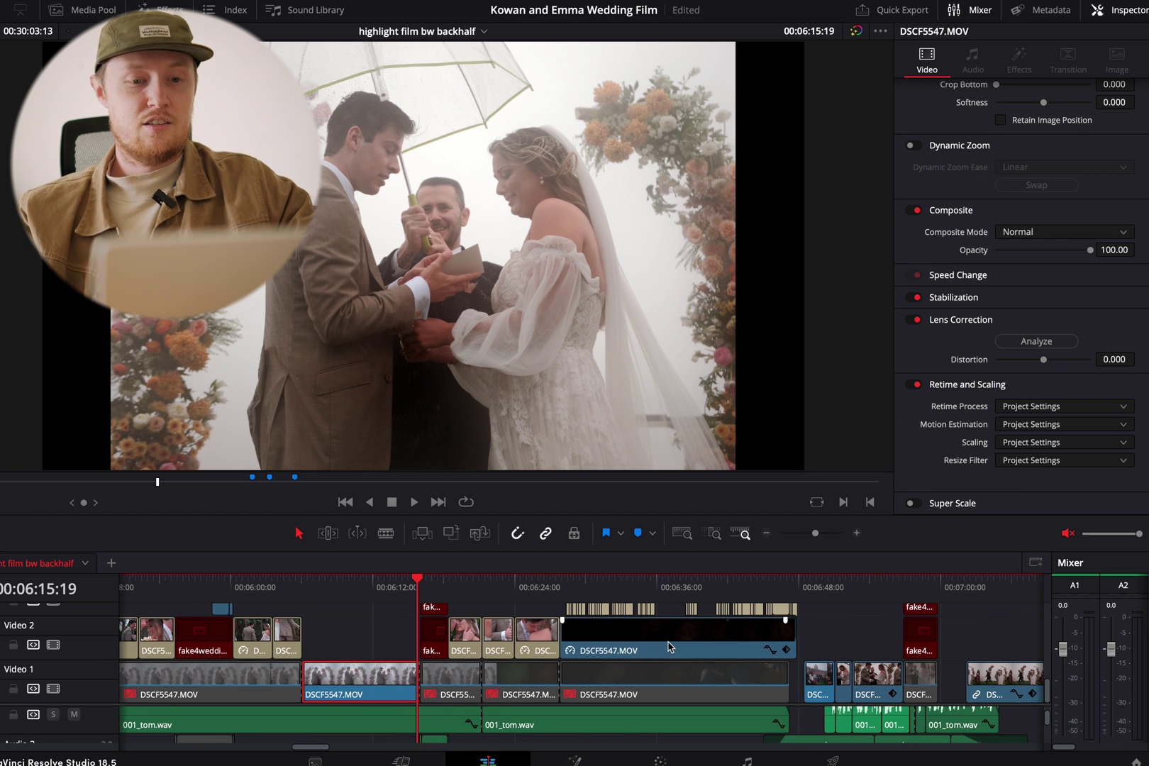
{"action": "scroll", "coordinate": [614, 640], "scroll_direction": "up", "scroll_amount": 2}
{"action": "left_click", "coordinate": [577, 586]}
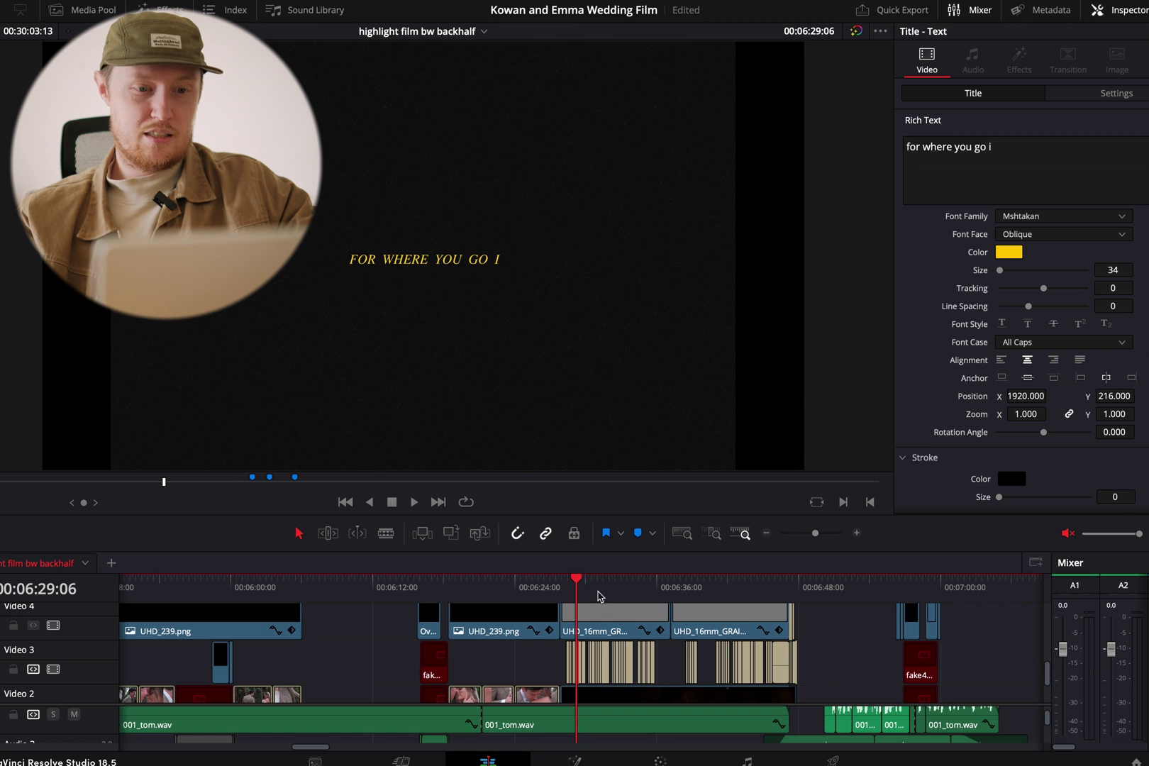
{"action": "left_click", "coordinate": [595, 583]}
{"action": "left_click", "coordinate": [626, 584]}
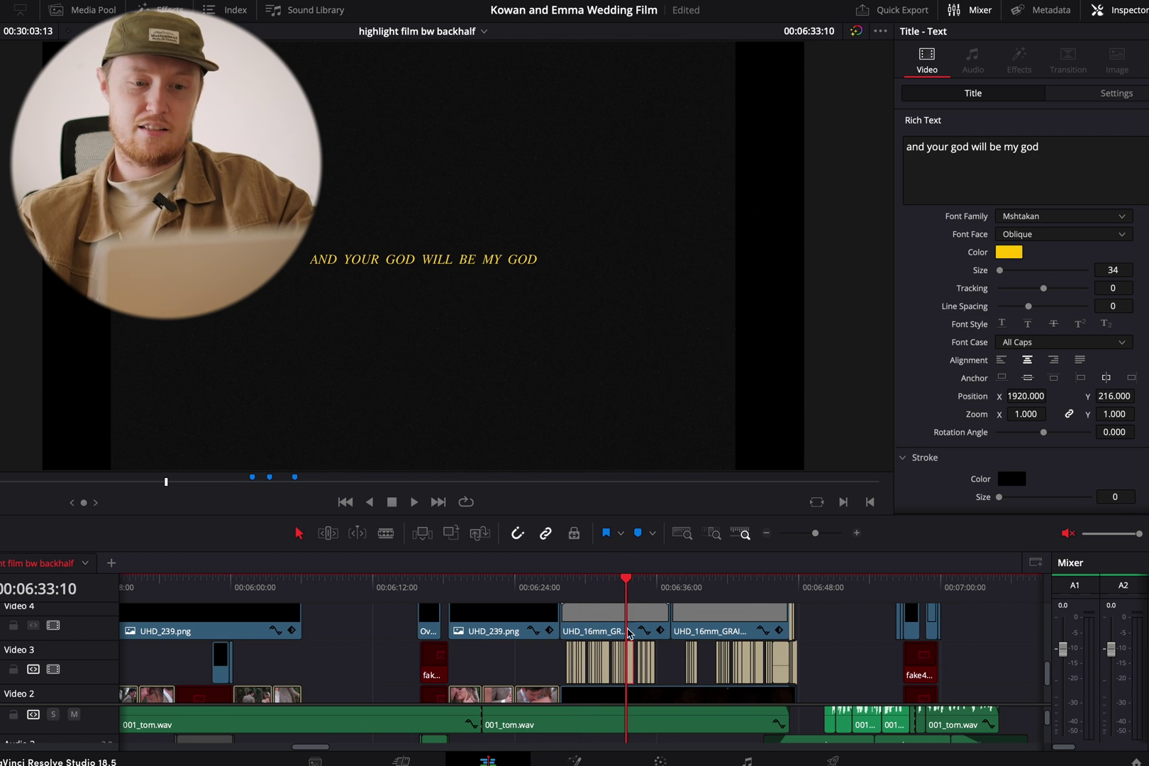
Select the long DSCF5547.MOV clip on Video 2 beneath the titles and view its footage at 00:06:38:12 and 00:06:37:06.
{"action": "scroll", "coordinate": [656, 688], "scroll_direction": "down", "scroll_amount": 2}
{"action": "left_click", "coordinate": [659, 651]}
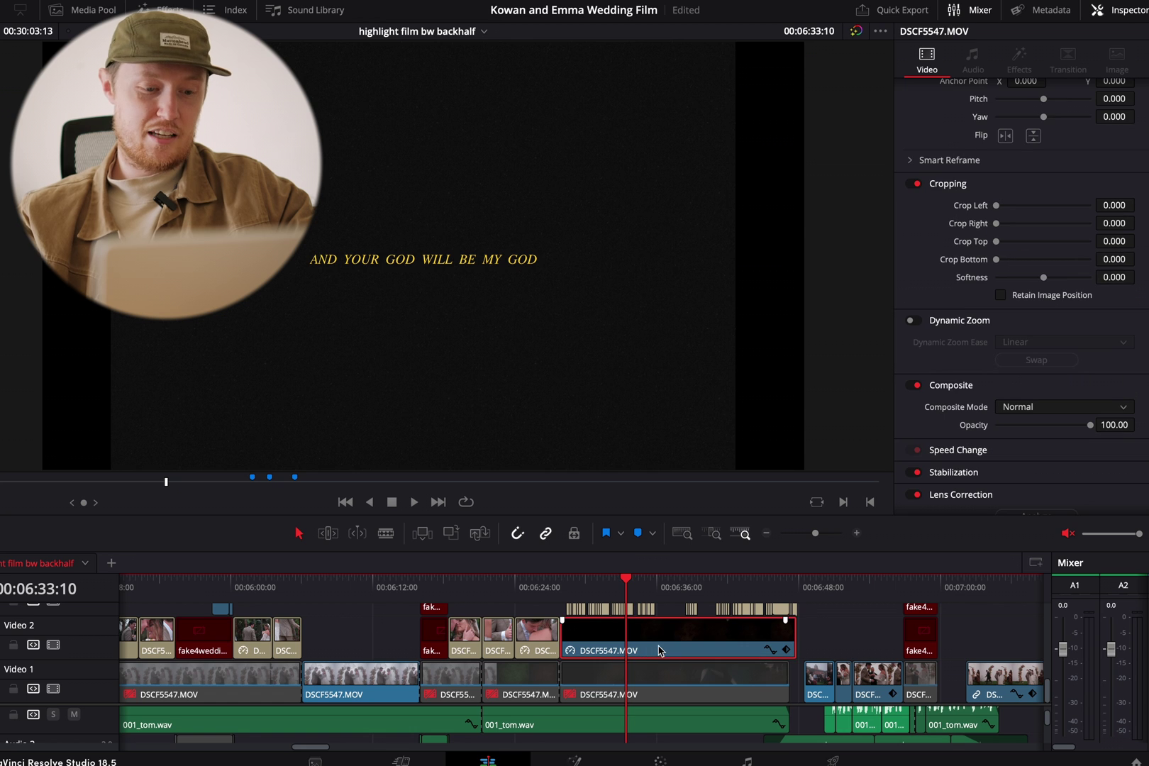
{"action": "scroll", "coordinate": [651, 580], "scroll_direction": "up", "scroll_amount": 1}
{"action": "left_click", "coordinate": [656, 582]}
{"action": "left_click_drag", "start_coordinate": [660, 585], "coordinate": [686, 590]}
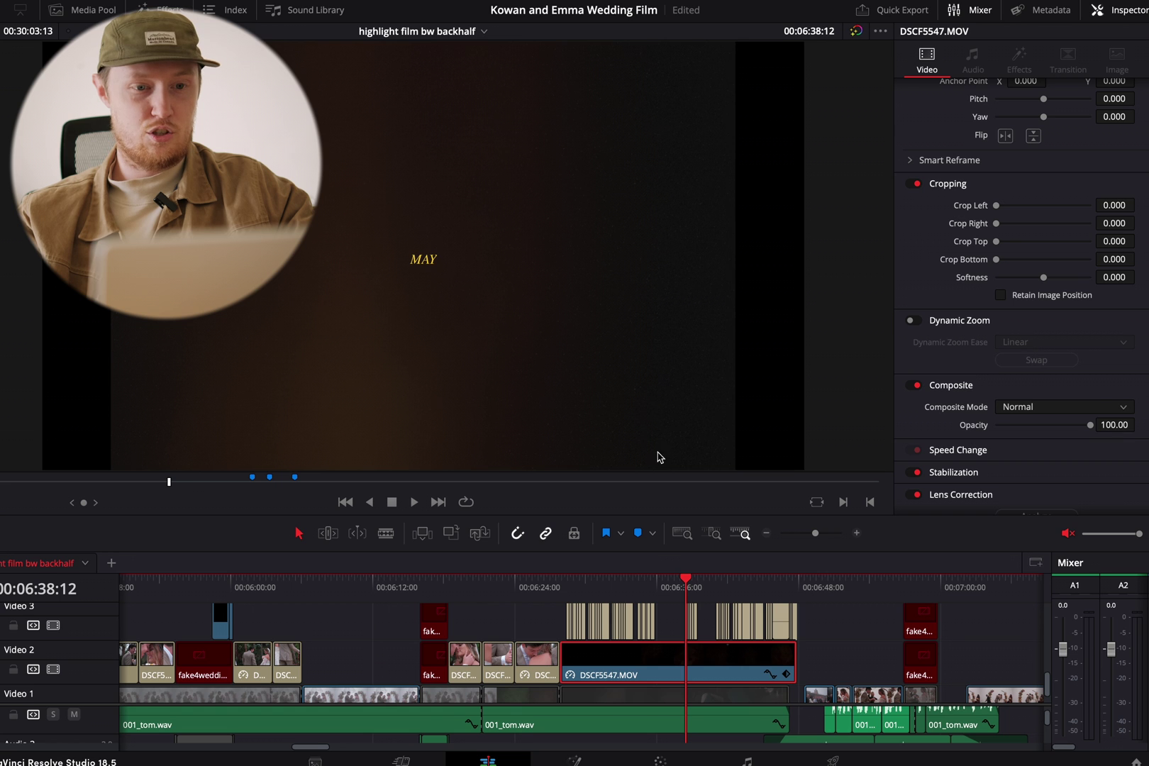
{"action": "left_click", "coordinate": [675, 581]}
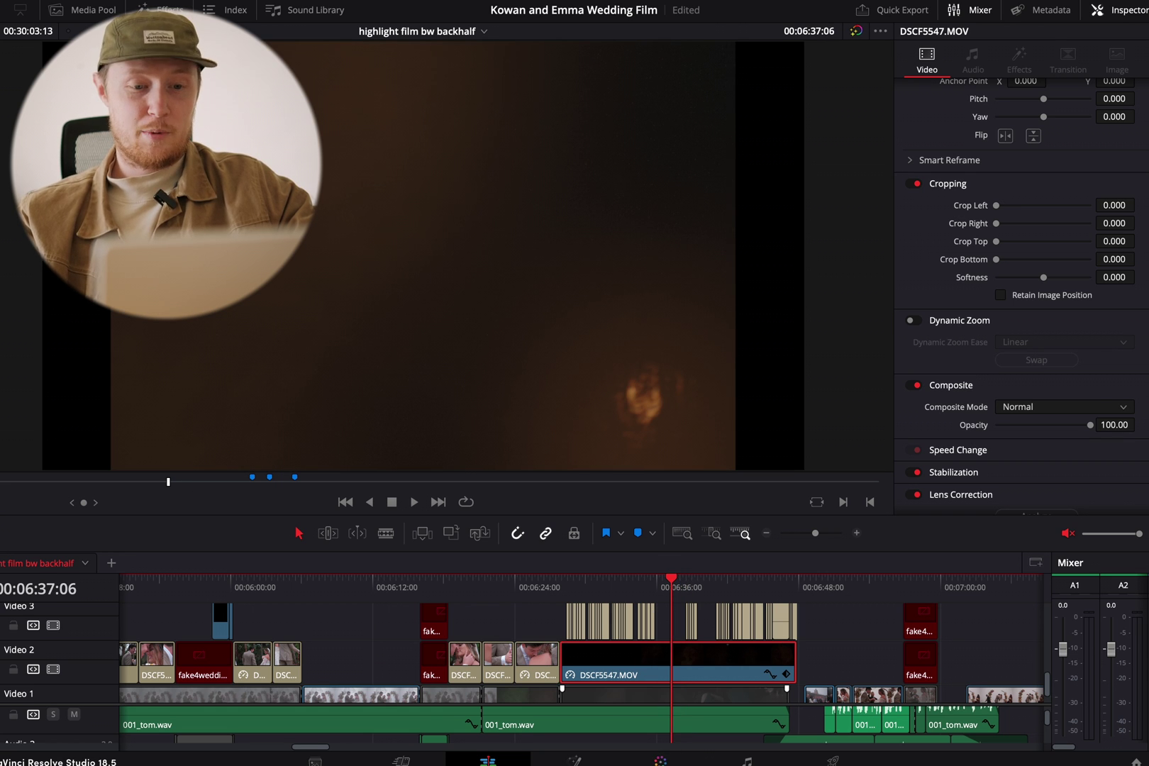
On the Color page, bypass the grades, scrub the DSCF5547.MOV clip to 00:06:41:20, re-enable the grades and return to the Edit page.
{"action": "key", "text": "shift+6"}
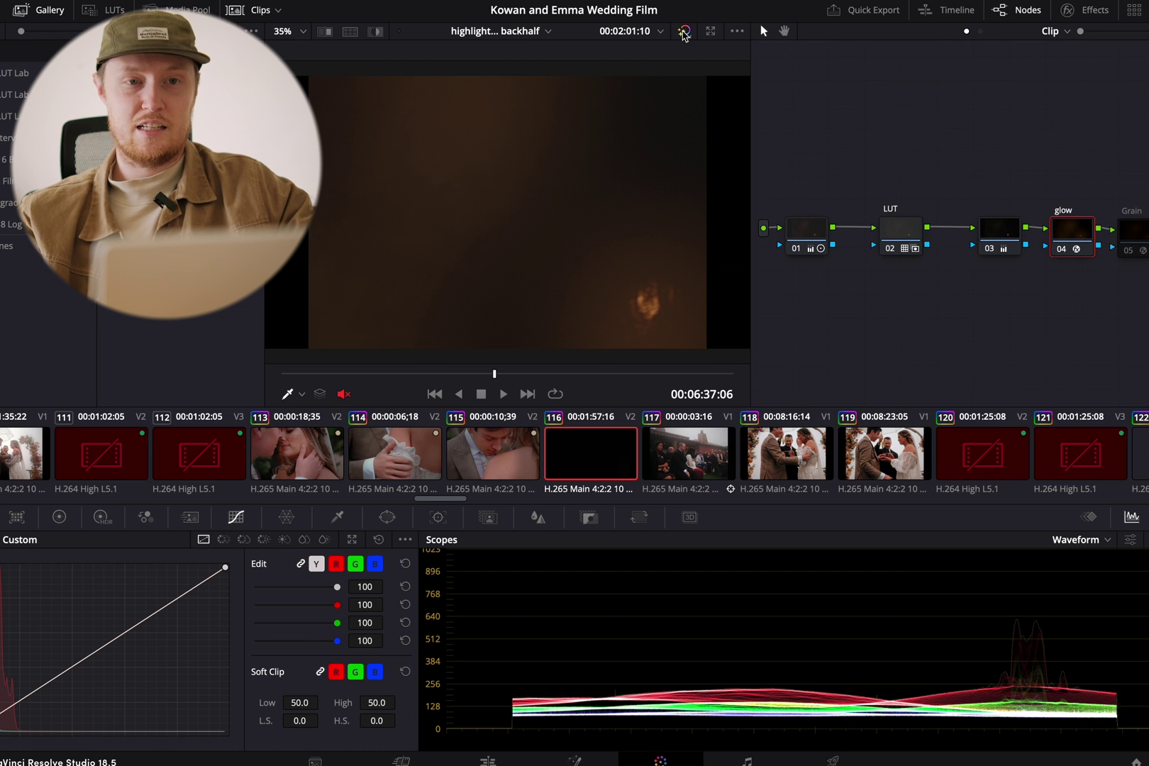
{"action": "left_click", "coordinate": [685, 33]}
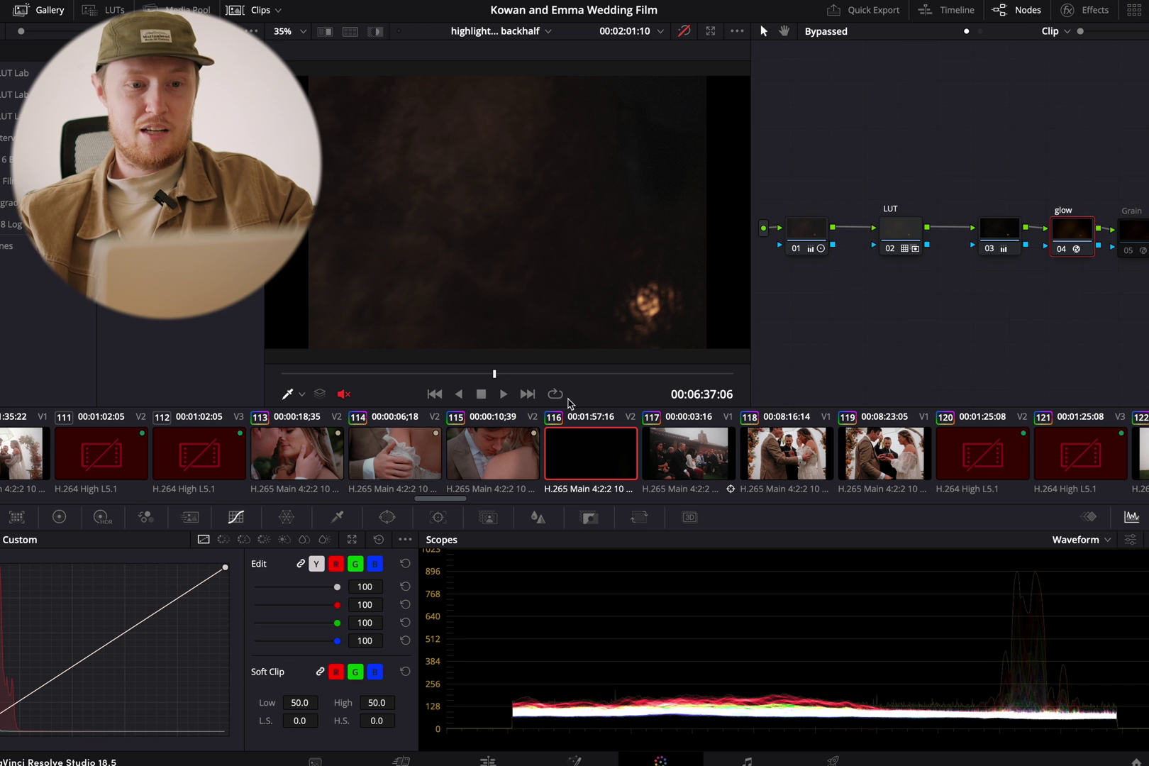
{"action": "left_click_drag", "start_coordinate": [503, 377], "coordinate": [598, 376]}
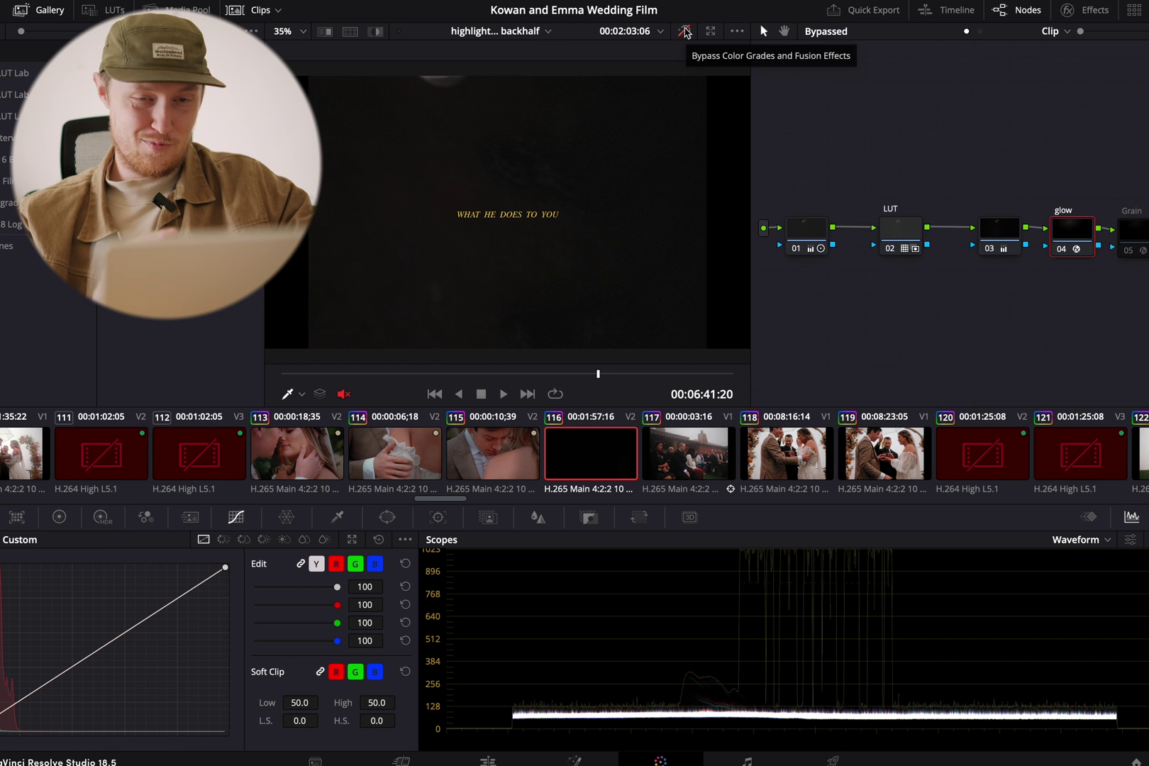
{"action": "left_click", "coordinate": [685, 31]}
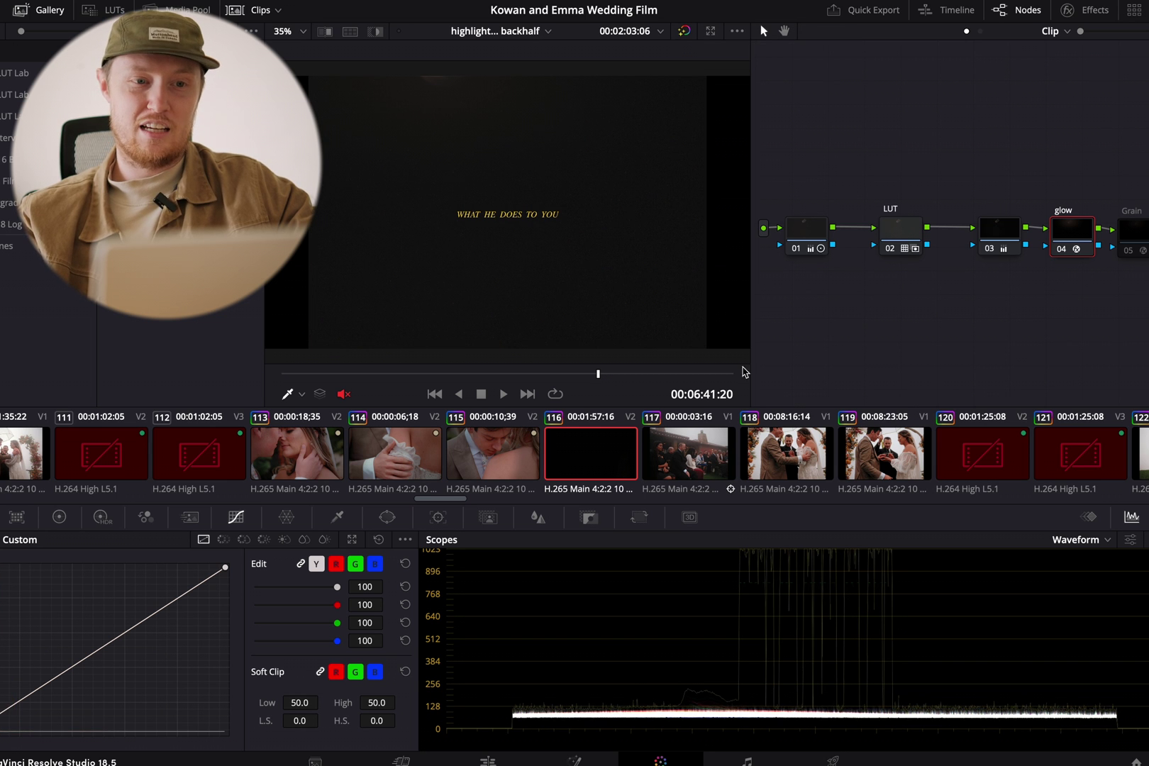
{"action": "key", "text": "shift+4"}
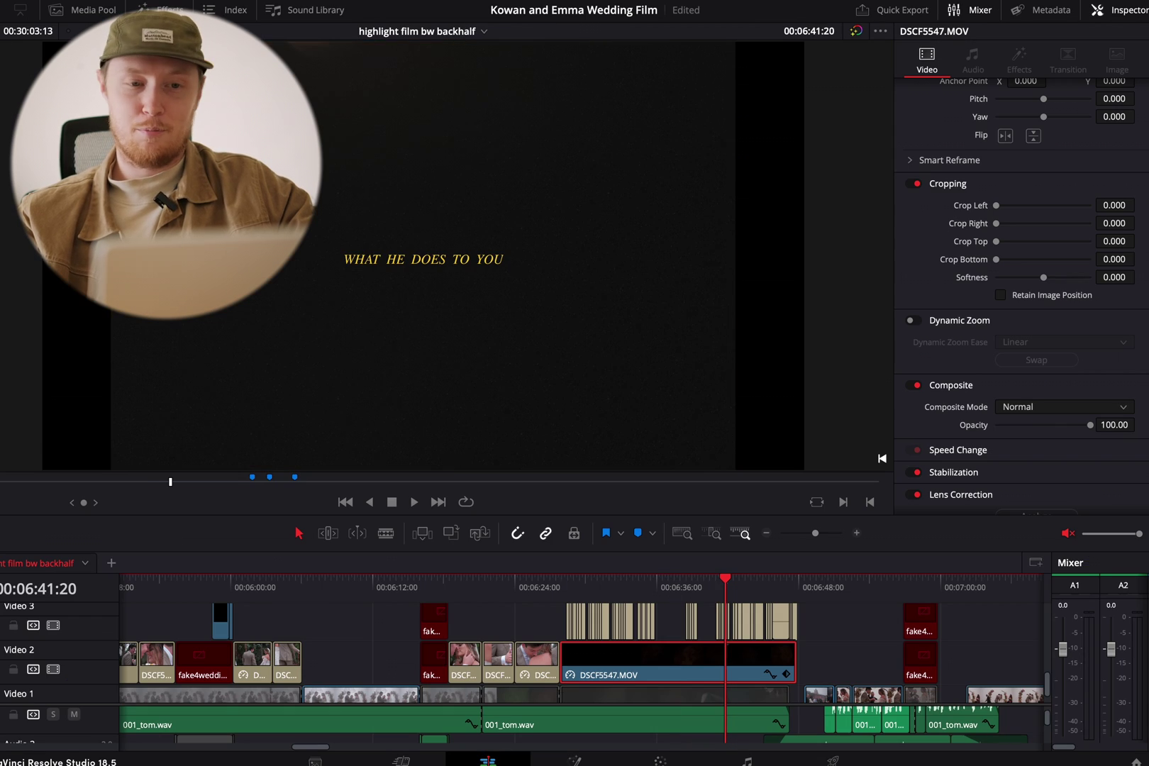
Preview the closing text of the second title section at 00:06:46:14 and 00:06:47:06.
{"action": "scroll", "coordinate": [751, 624], "scroll_direction": "up", "scroll_amount": 3}
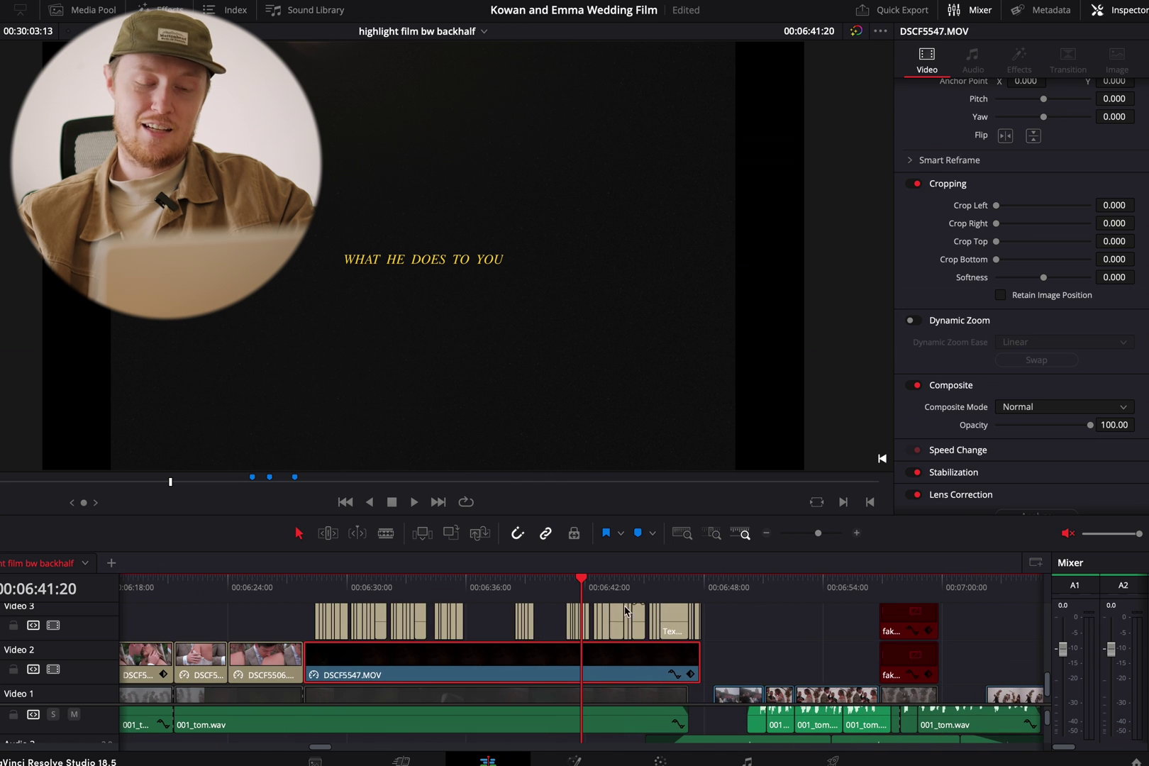
{"action": "scroll", "coordinate": [606, 591], "scroll_direction": "up", "scroll_amount": 2}
{"action": "left_click_drag", "start_coordinate": [606, 591], "coordinate": [677, 605]}
{"action": "scroll", "coordinate": [662, 599], "scroll_direction": "down", "scroll_amount": 1}
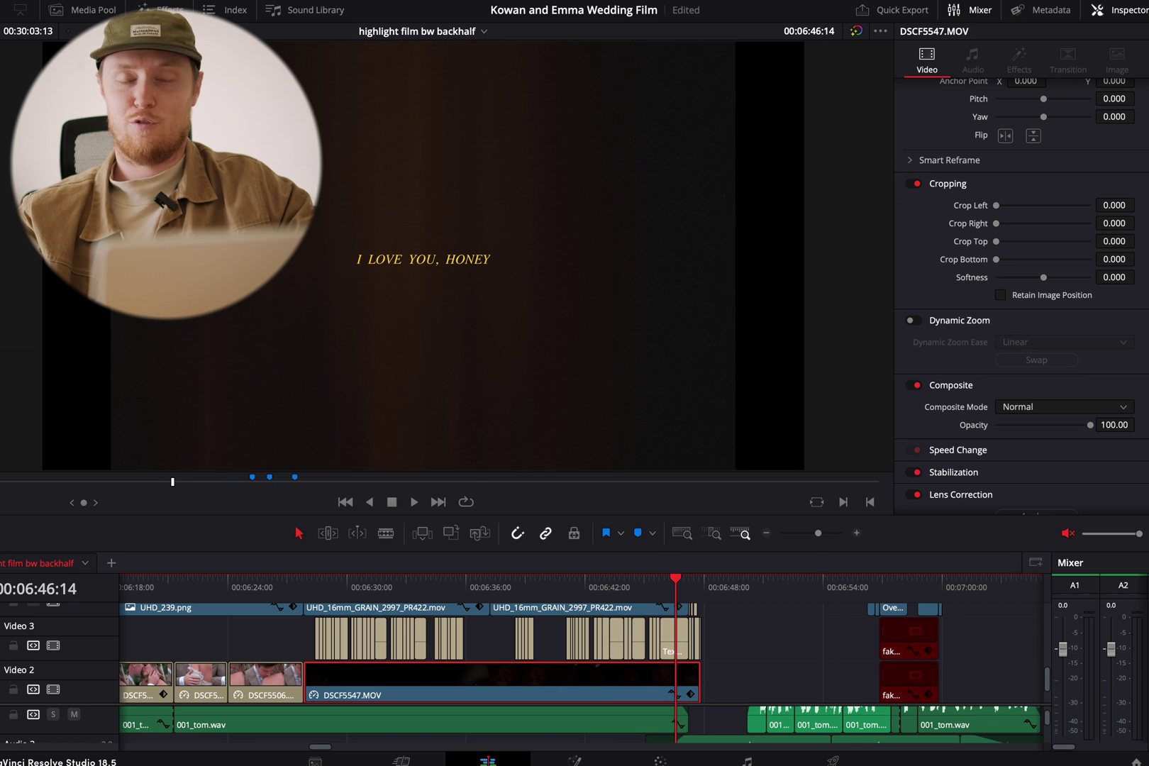
{"action": "key", "text": "Down"}
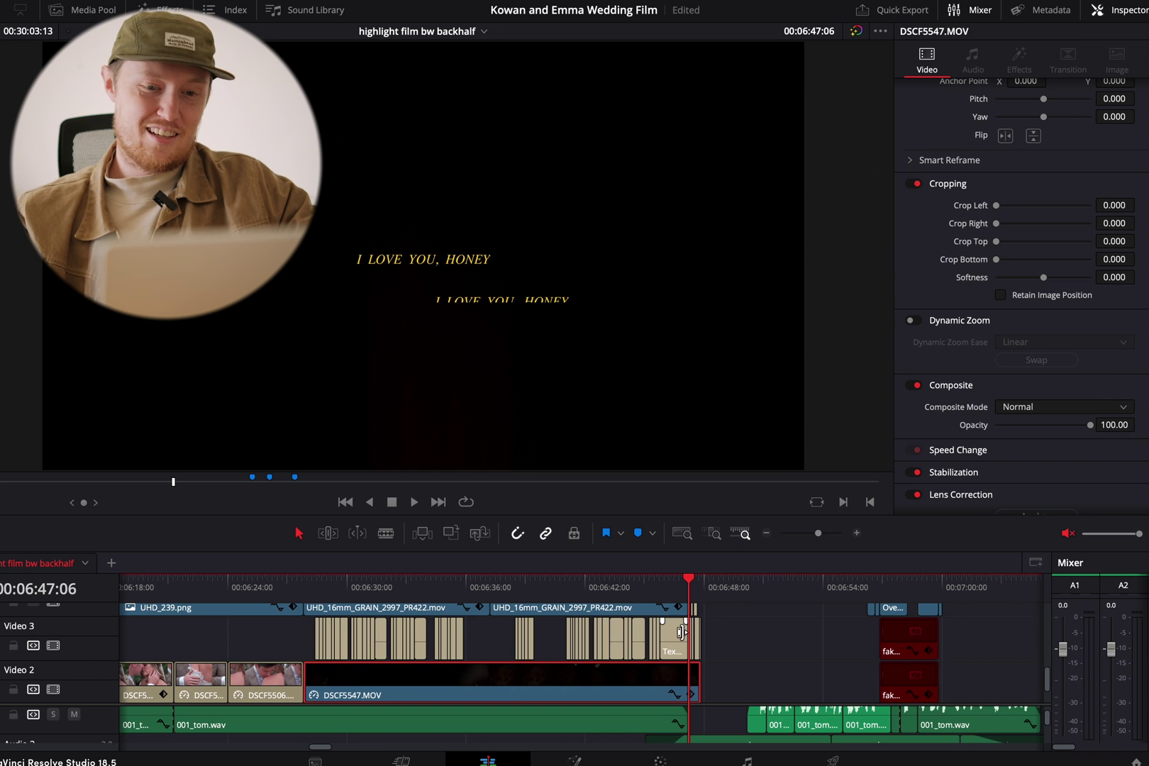
Enlarge the timeline area to show Video 1 through Video 6 and preview the ceremony shot at 00:06:52:14.
{"action": "scroll", "coordinate": [682, 636], "scroll_direction": "down", "scroll_amount": 3}
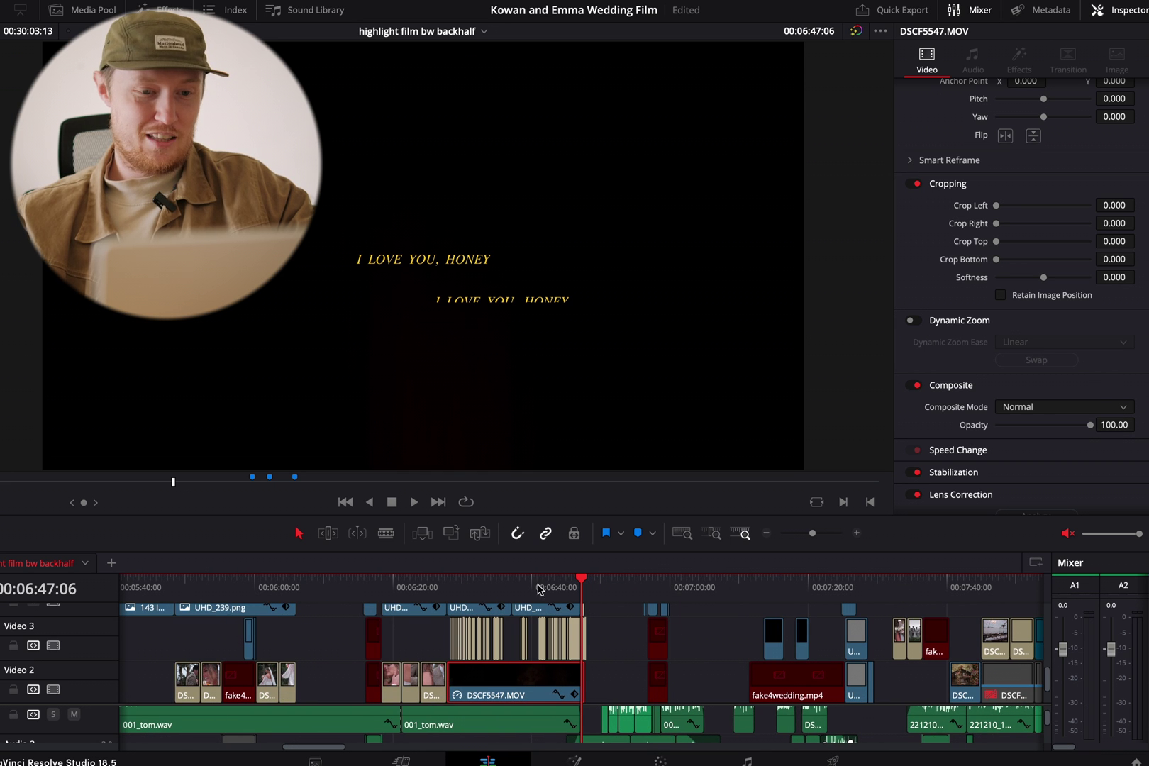
{"action": "left_click_drag", "start_coordinate": [565, 513], "coordinate": [608, 135]}
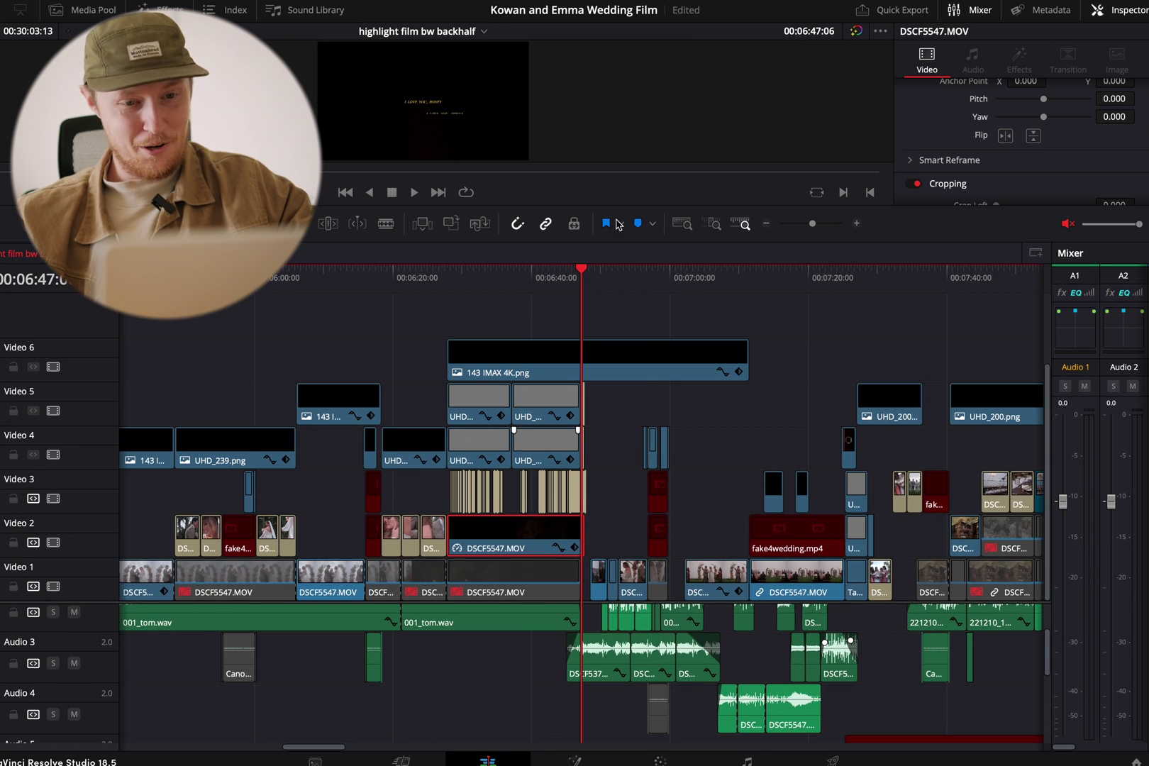
{"action": "scroll", "coordinate": [651, 398], "scroll_direction": "up", "scroll_amount": 3}
{"action": "scroll", "coordinate": [651, 398], "scroll_direction": "up", "scroll_amount": 2}
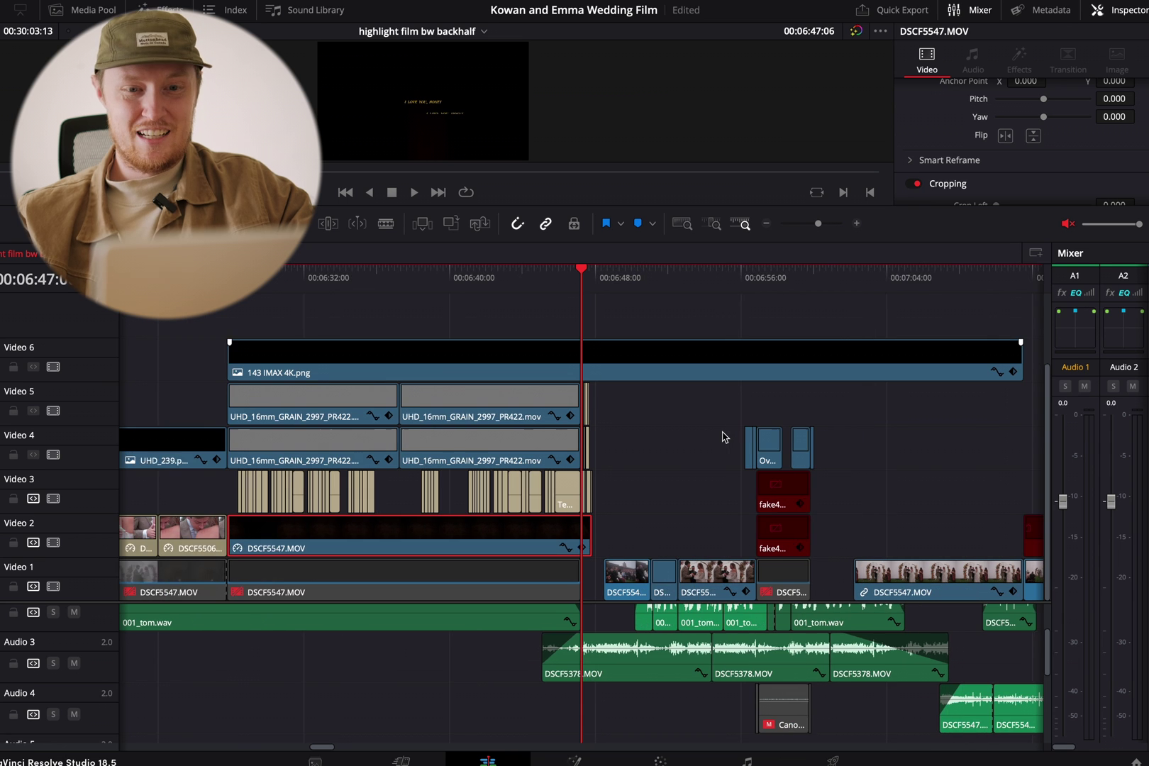
{"action": "left_click", "coordinate": [631, 274]}
Preview the close-up of the couple in the DSCF5503.MOV clip on Video 2 at 00:05:52:06.
{"action": "scroll", "coordinate": [627, 301], "scroll_direction": "left", "scroll_amount": 10}
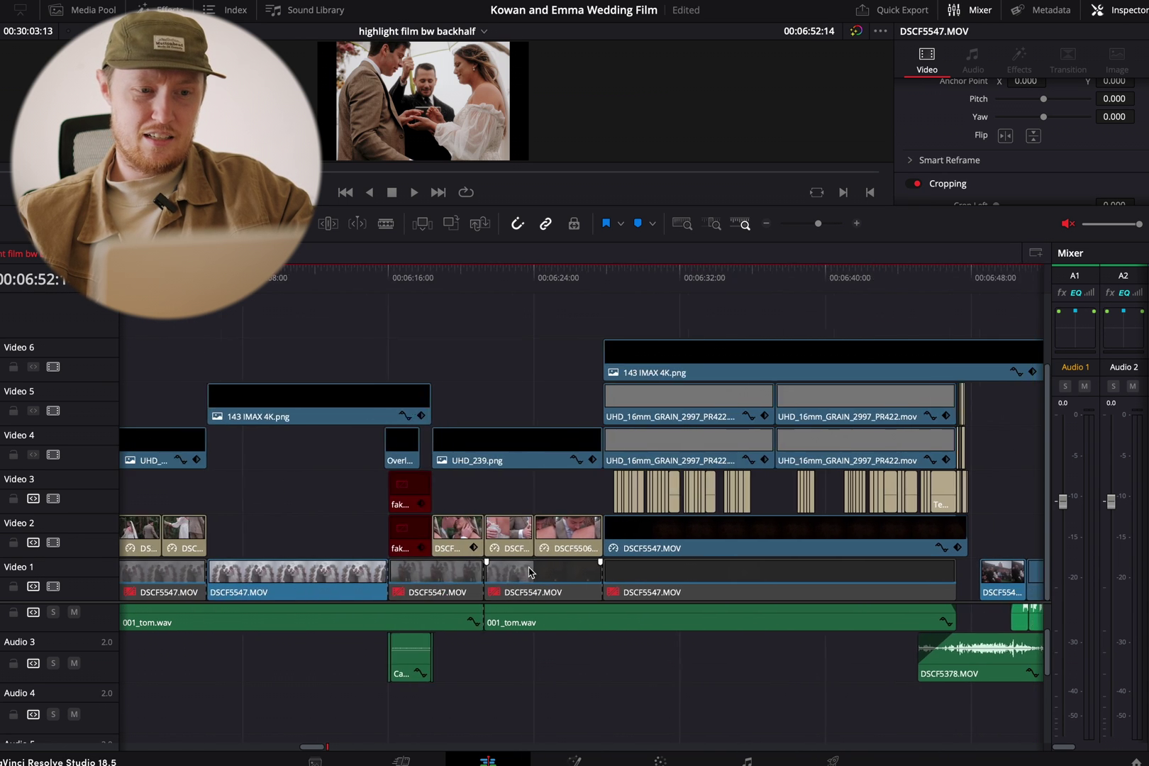
{"action": "left_click", "coordinate": [630, 280]}
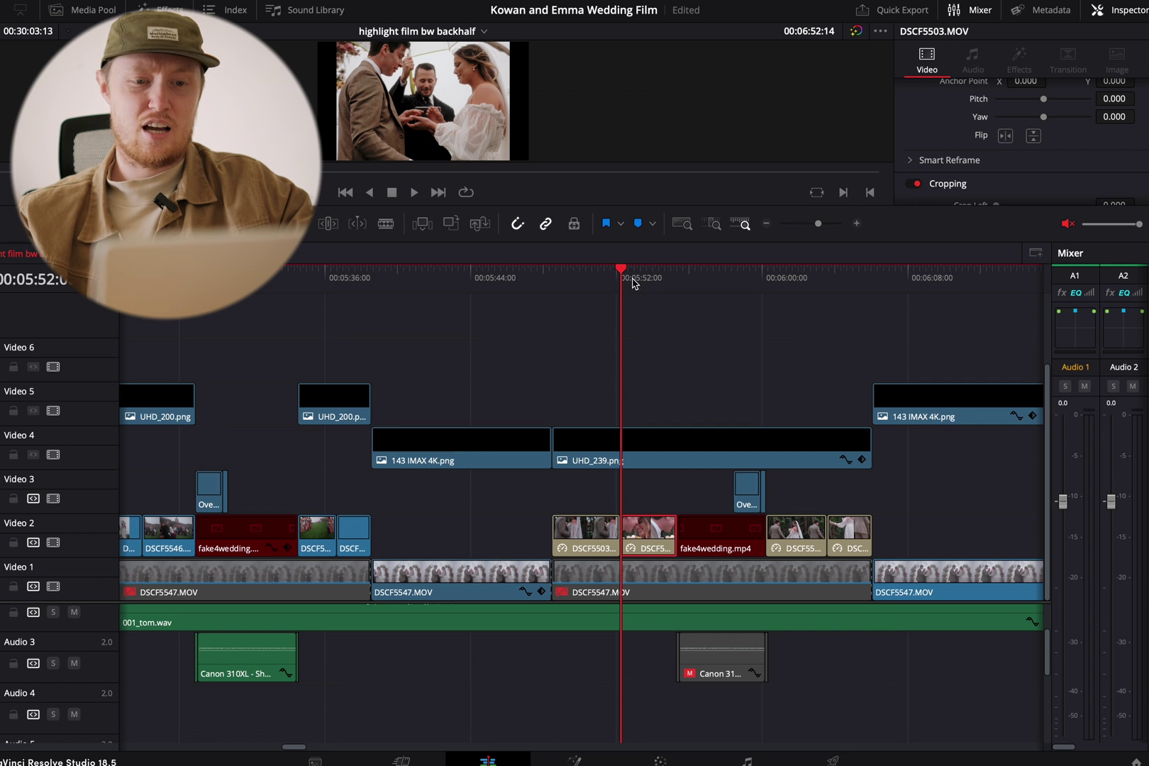
{"action": "scroll", "coordinate": [631, 282], "scroll_direction": "up", "scroll_amount": 2}
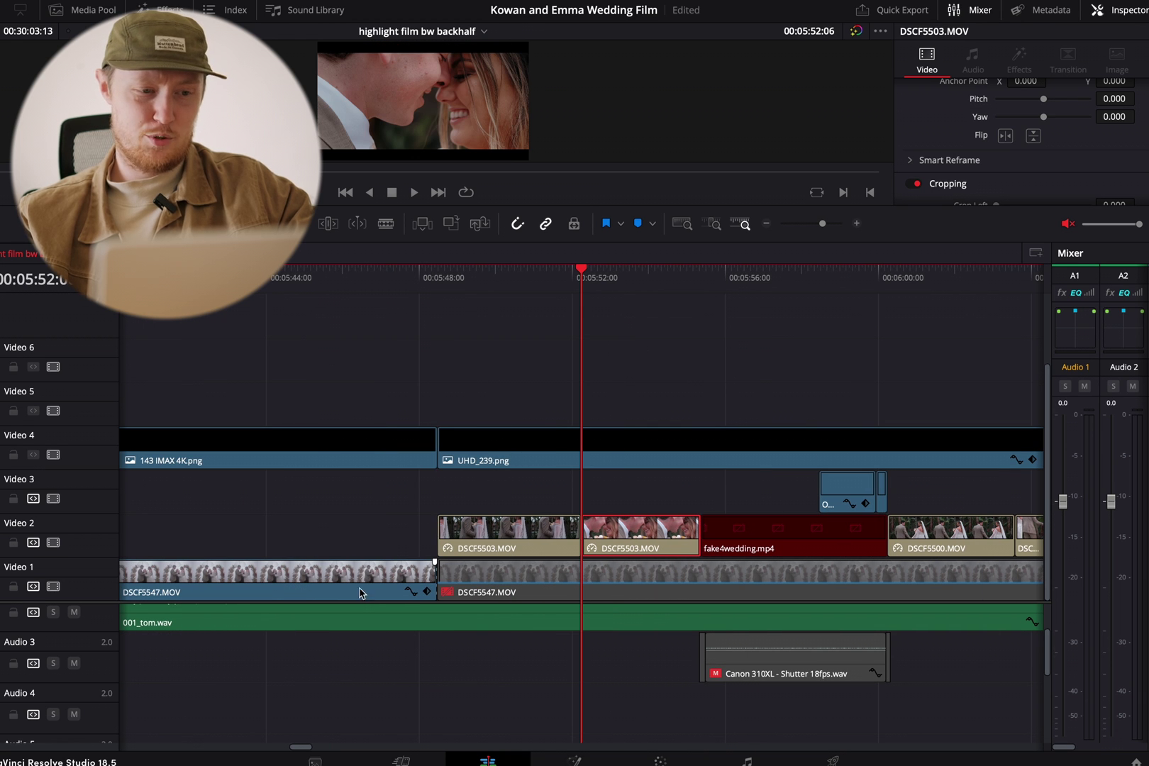
Examine how the ceremony footage on Video 1 alternates with cutaways and matte overlays, working back from 00:06:20:00 to about 00:01:52:00.
{"action": "scroll", "coordinate": [327, 628], "scroll_direction": "down", "scroll_amount": 3}
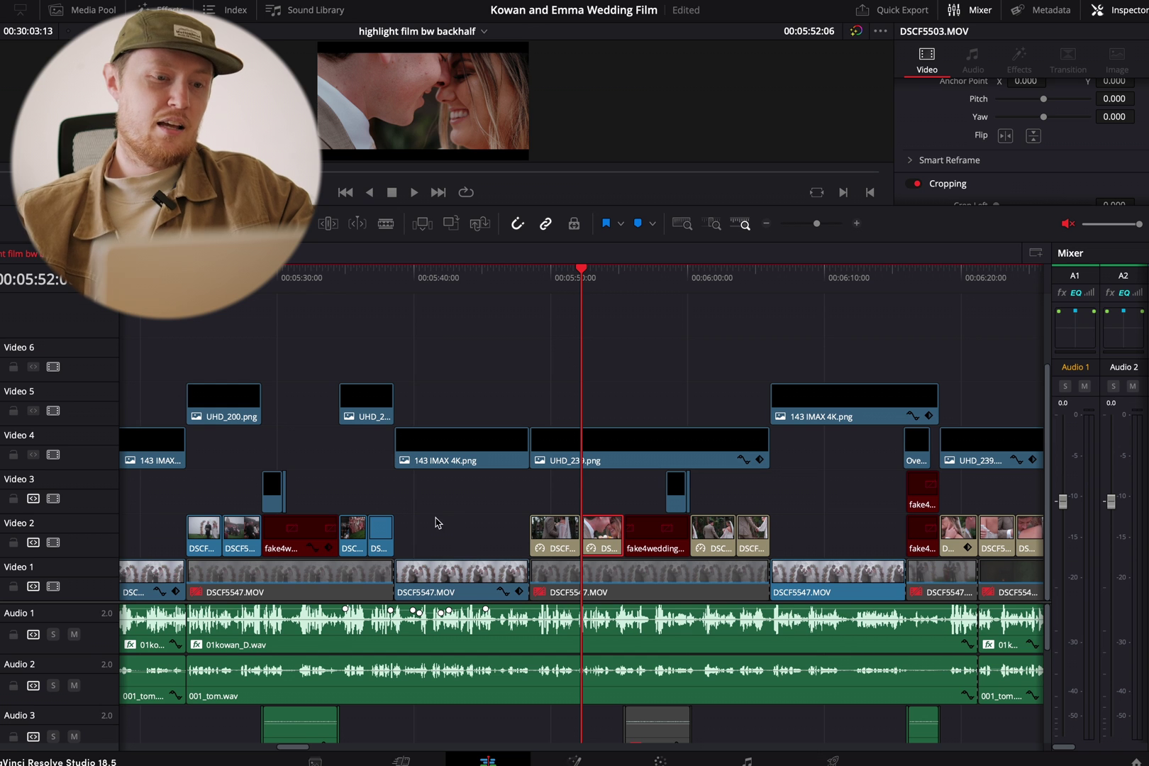
{"action": "scroll", "coordinate": [174, 532], "scroll_direction": "left", "scroll_amount": 5}
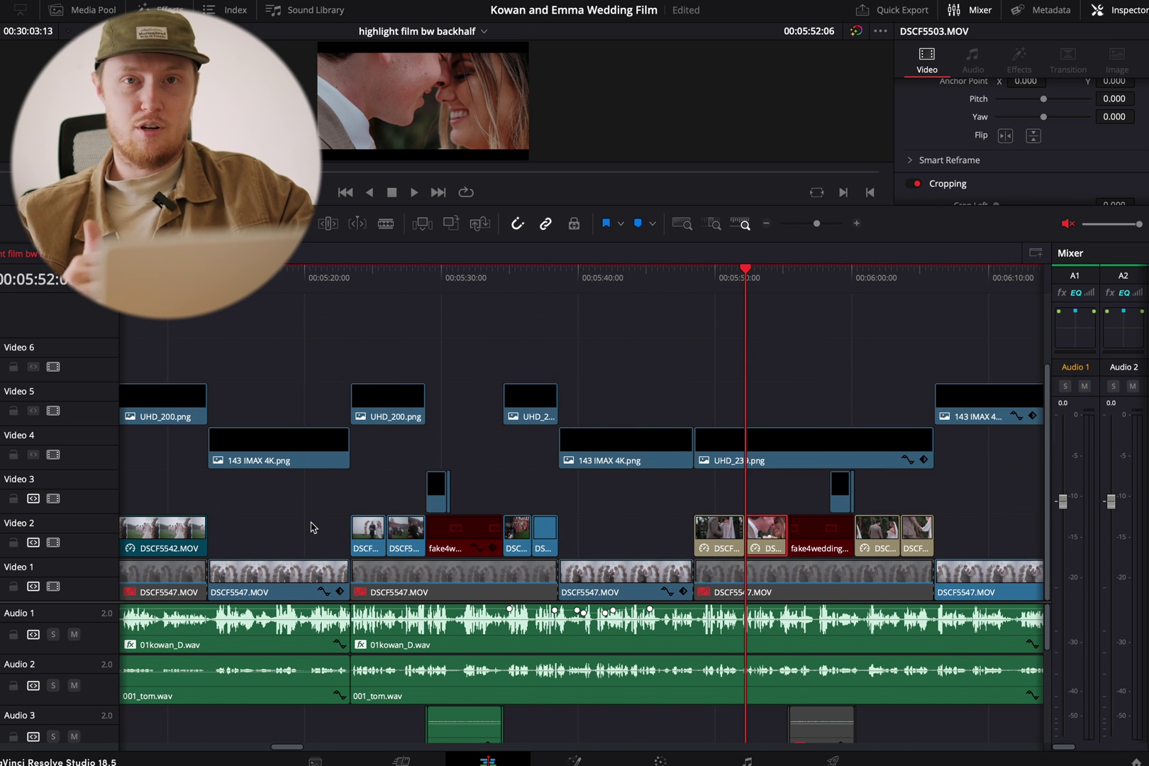
{"action": "scroll", "coordinate": [313, 527], "scroll_direction": "down", "scroll_amount": 2}
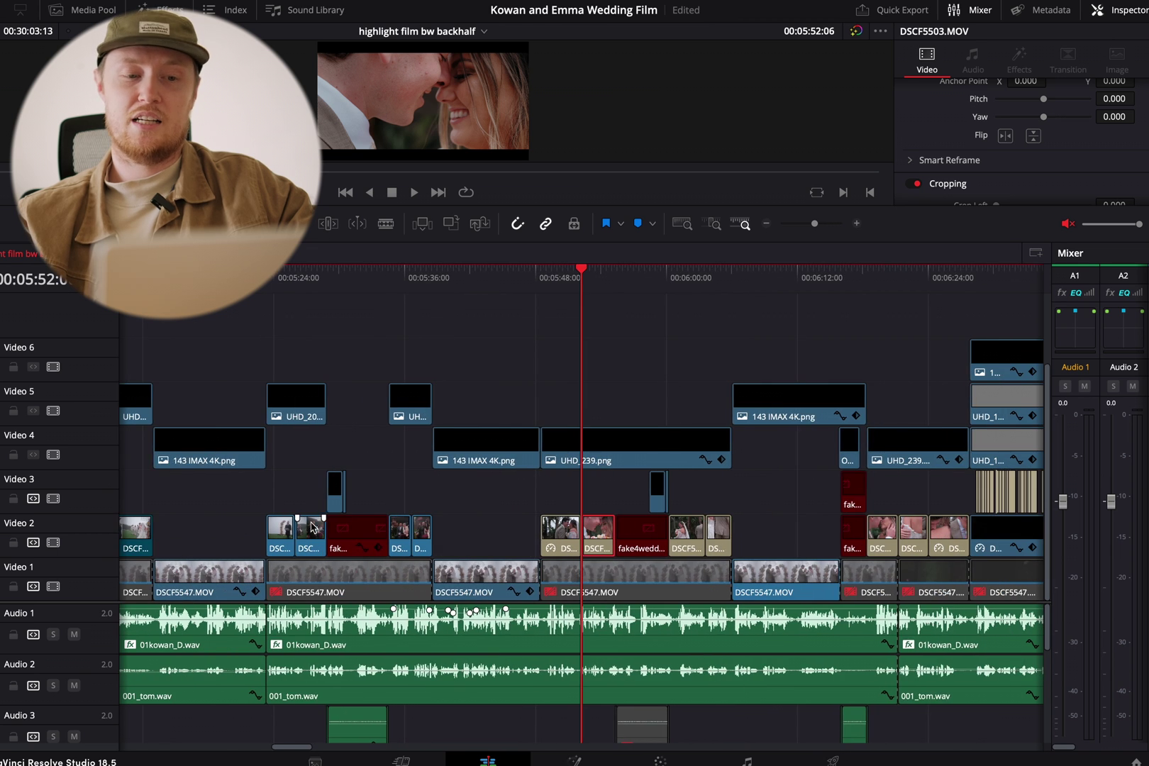
{"action": "scroll", "coordinate": [518, 549], "scroll_direction": "left", "scroll_amount": 5}
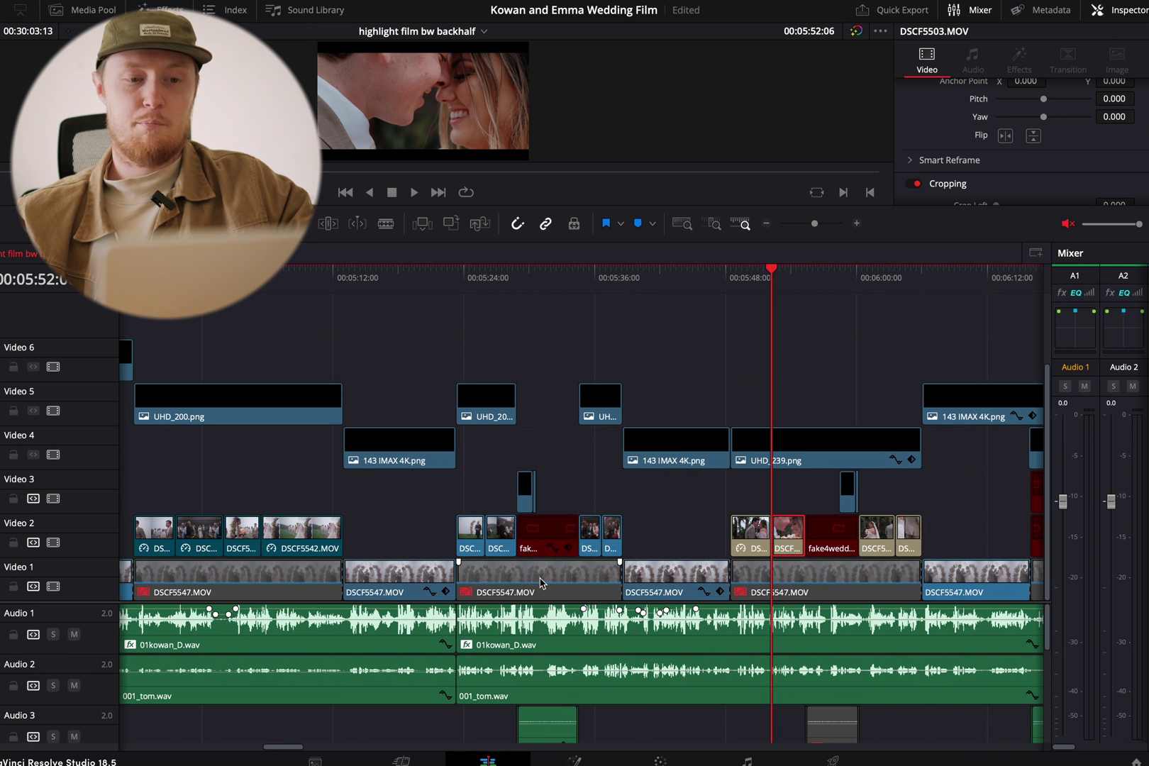
{"action": "scroll", "coordinate": [566, 586], "scroll_direction": "left", "scroll_amount": 5}
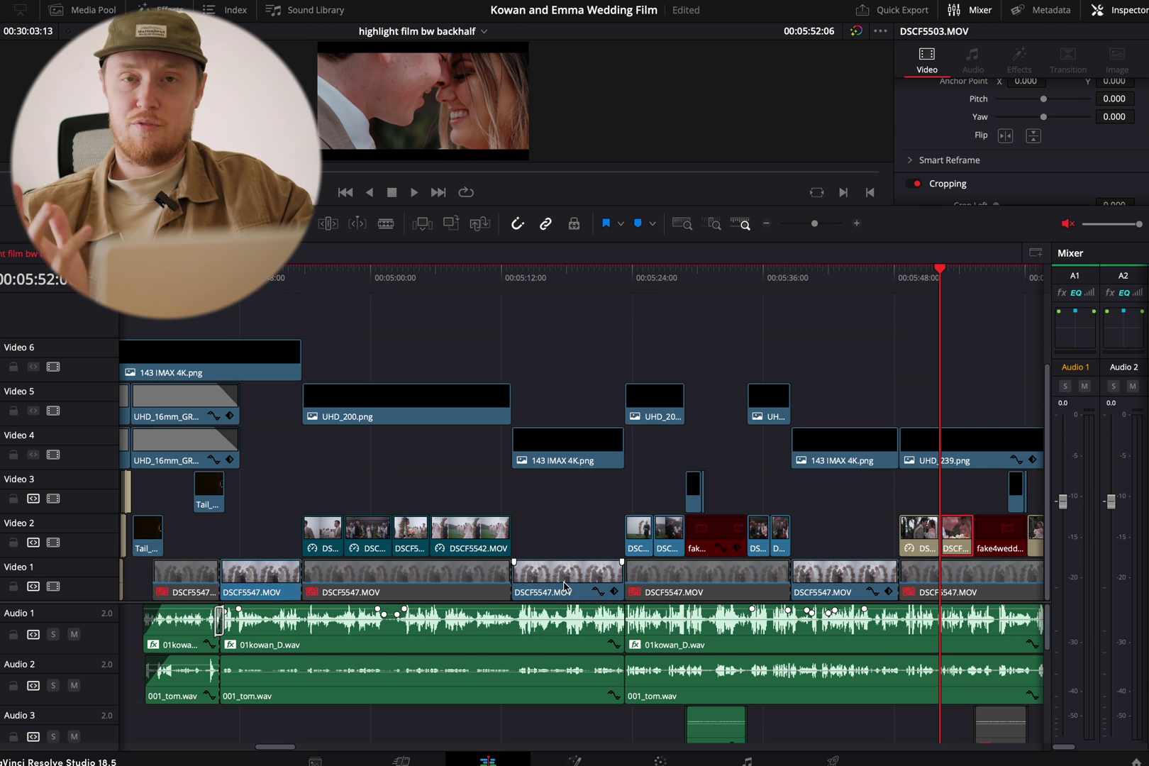
{"action": "scroll", "coordinate": [566, 586], "scroll_direction": "down", "scroll_amount": 1}
{"action": "scroll", "coordinate": [565, 586], "scroll_direction": "left", "scroll_amount": 10}
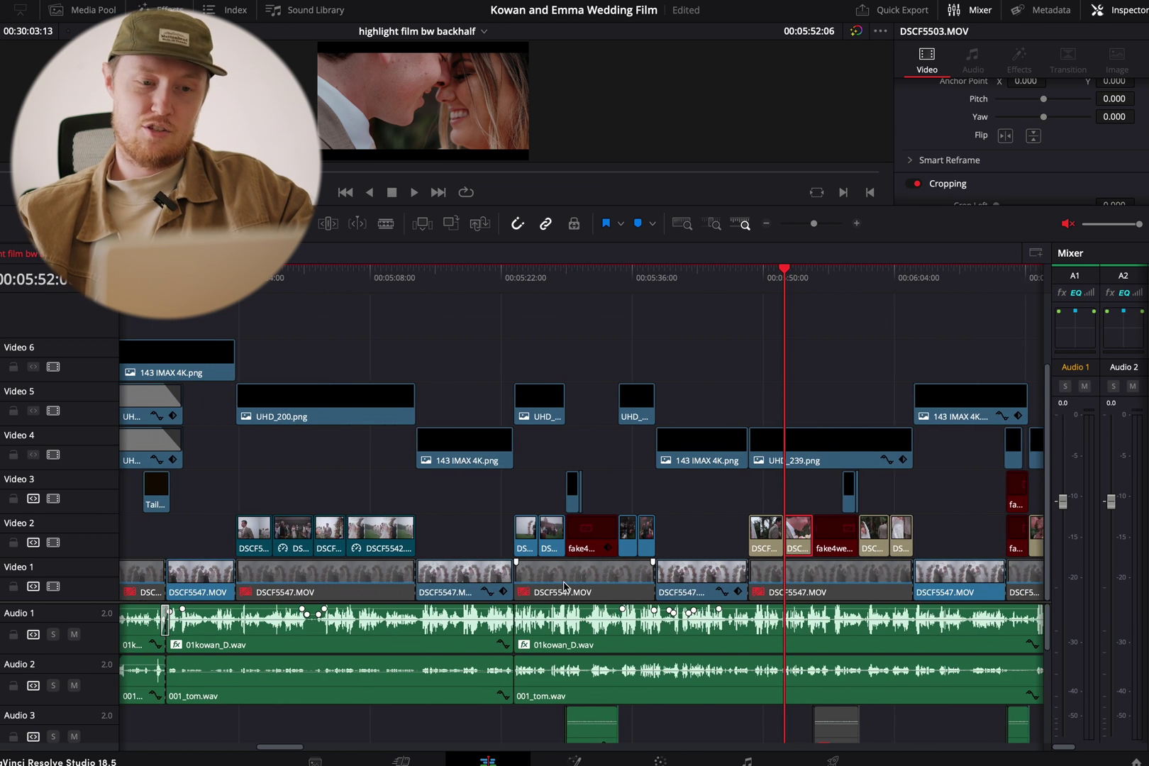
{"action": "scroll", "coordinate": [565, 586], "scroll_direction": "left", "scroll_amount": 20}
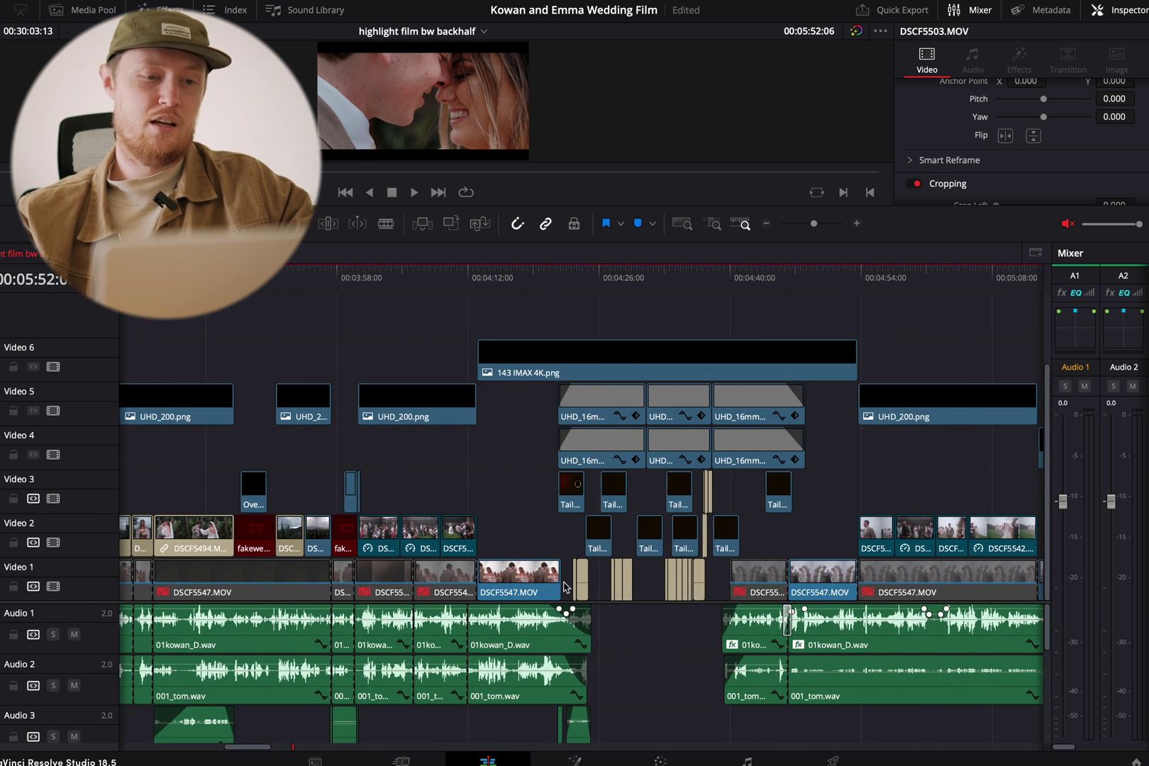
{"action": "scroll", "coordinate": [565, 586], "scroll_direction": "left", "scroll_amount": 5}
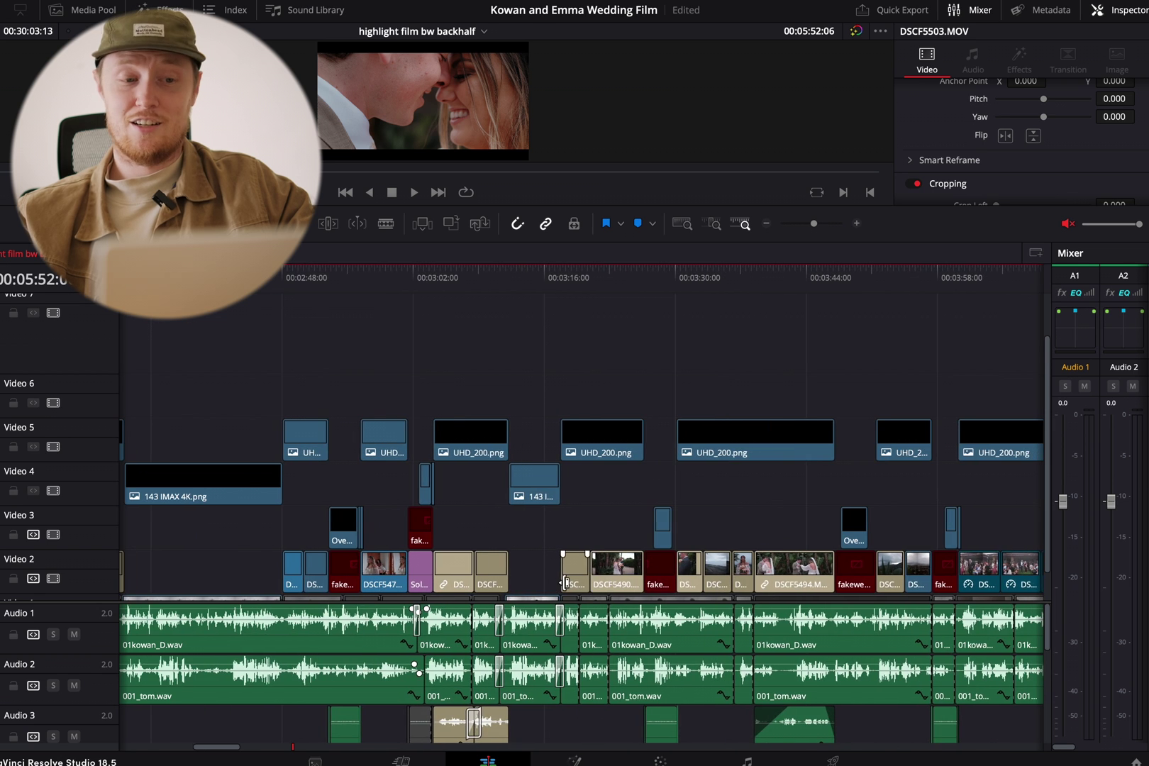
{"action": "scroll", "coordinate": [558, 525], "scroll_direction": "down", "scroll_amount": 1}
{"action": "scroll", "coordinate": [557, 525], "scroll_direction": "left", "scroll_amount": 15}
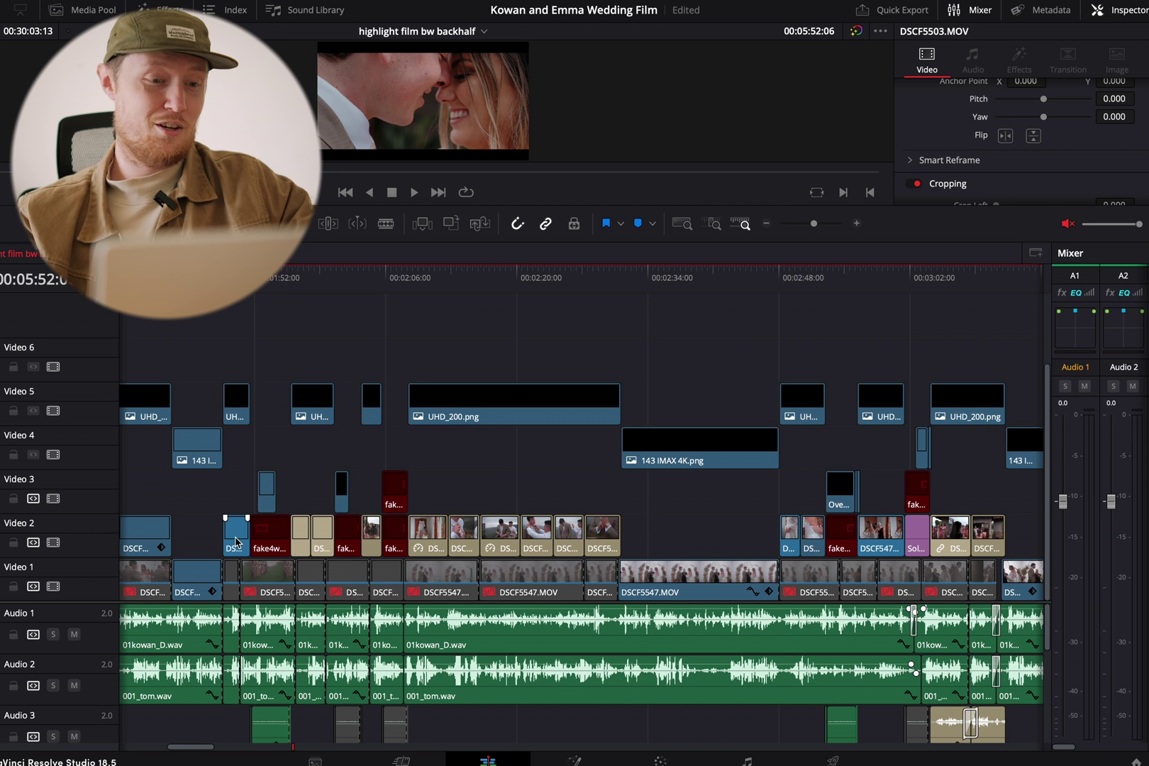
Preview the first title section at 00:04:23:19 and the opening DSCF5547.MOV ceremony clip on Video 2 at 00:00:07:06.
{"action": "scroll", "coordinate": [236, 543], "scroll_direction": "down", "scroll_amount": 1}
{"action": "scroll", "coordinate": [241, 539], "scroll_direction": "down", "scroll_amount": 1}
{"action": "scroll", "coordinate": [333, 540], "scroll_direction": "up", "scroll_amount": 3}
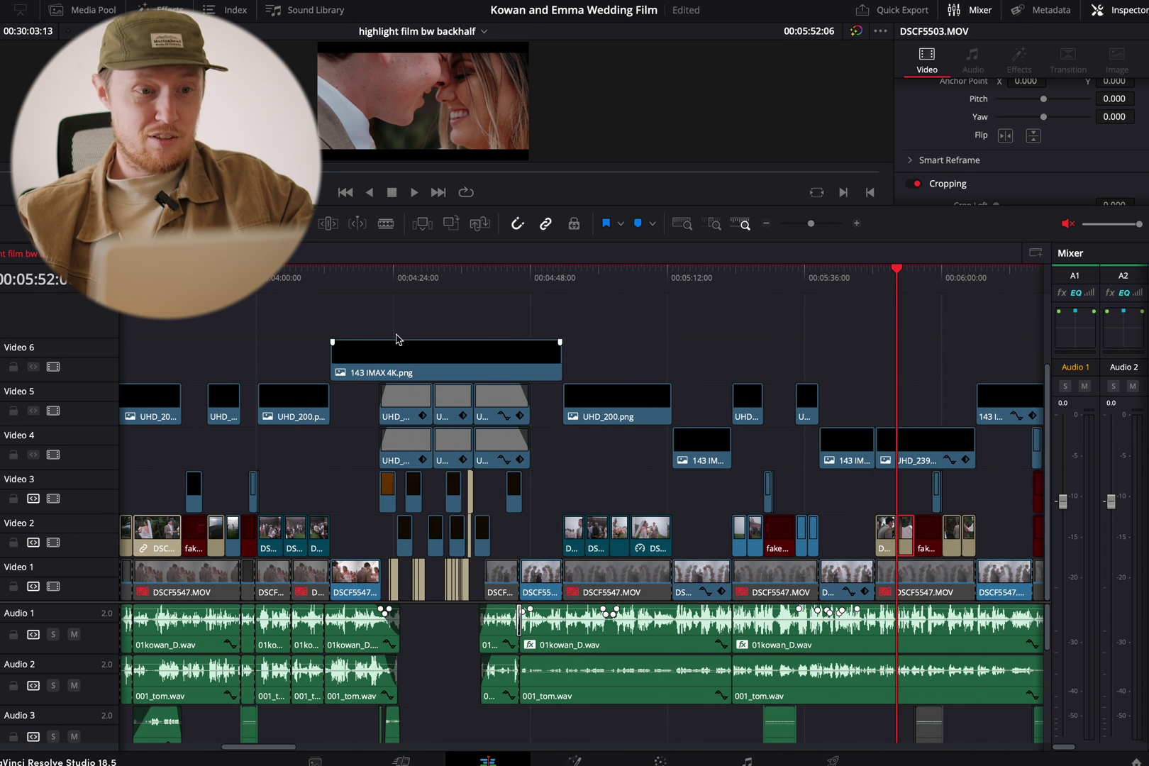
{"action": "left_click", "coordinate": [393, 284]}
{"action": "scroll", "coordinate": [426, 354], "scroll_direction": "up", "scroll_amount": 2}
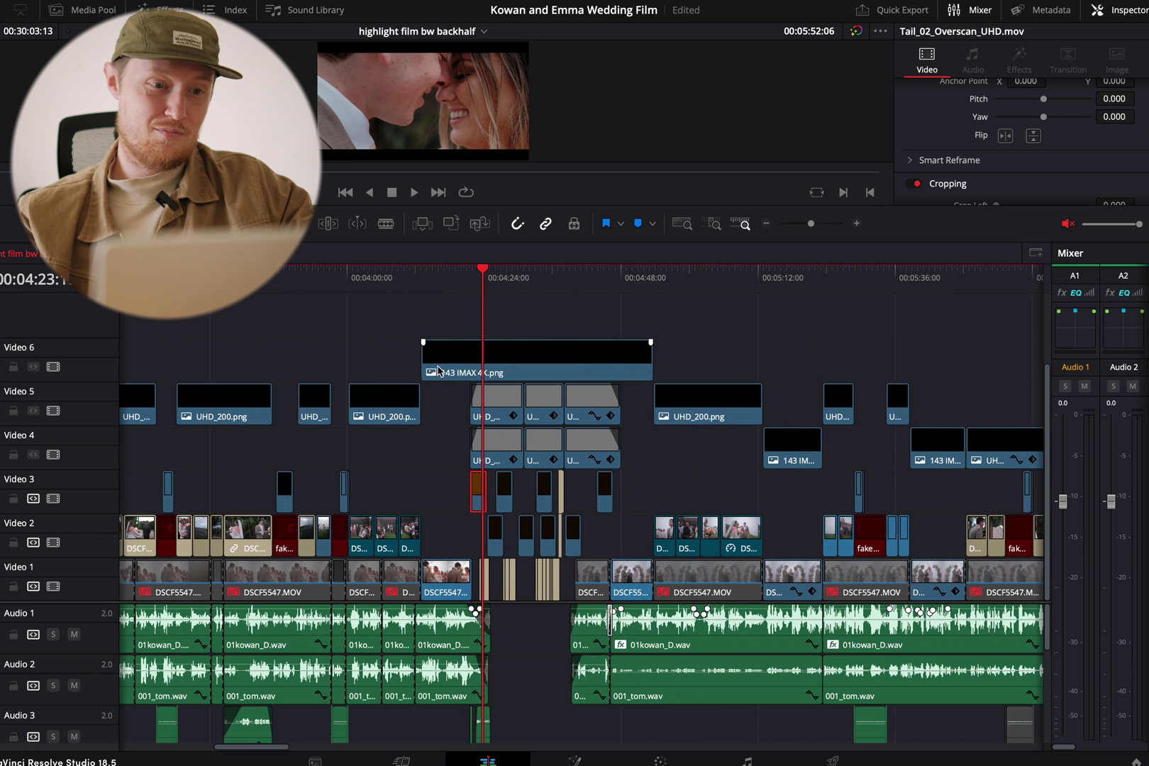
{"action": "scroll", "coordinate": [454, 383], "scroll_direction": "up", "scroll_amount": 6}
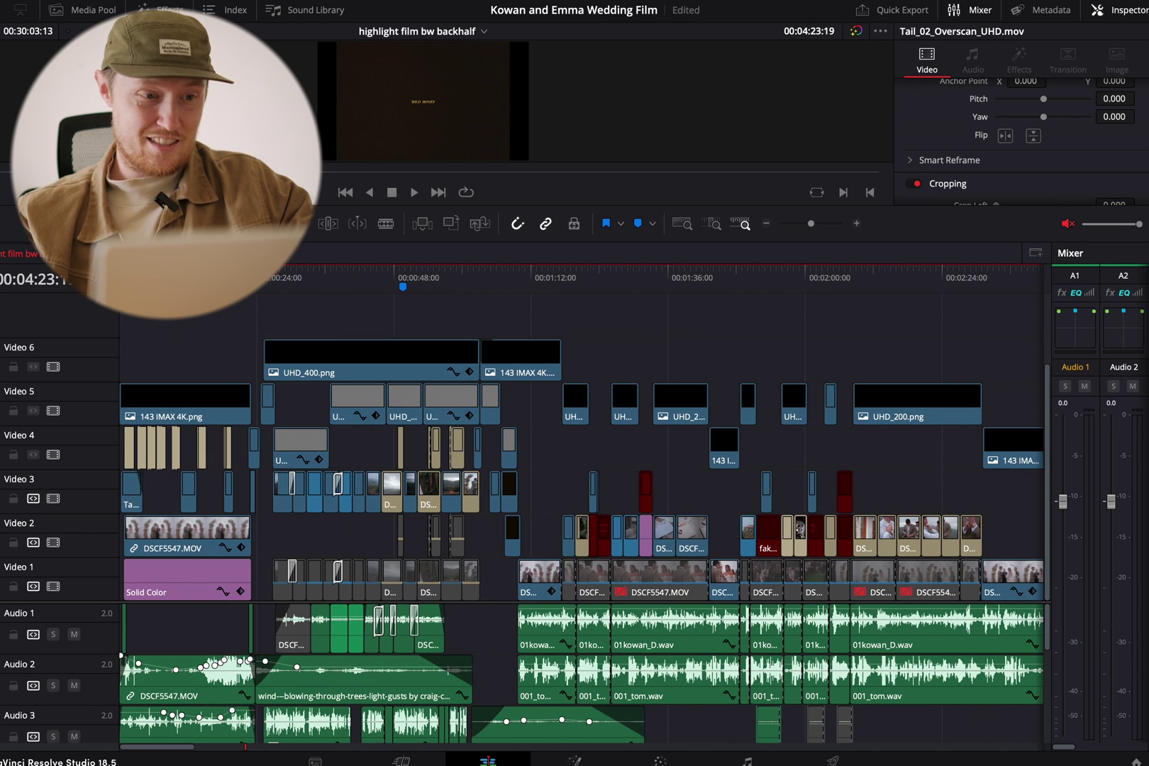
{"action": "left_click", "coordinate": [161, 539]}
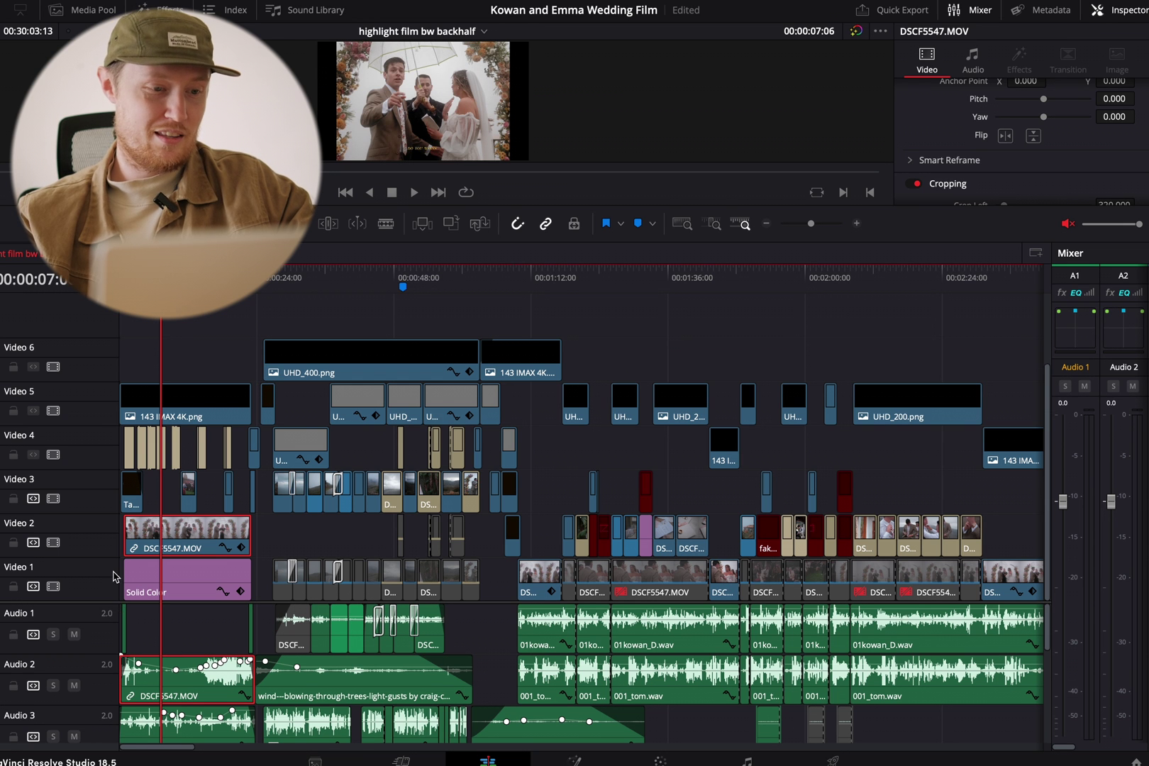
Look through the timeline to the film's closing section, and enlarge the audio area to show Audio 1 through Audio 8.
{"action": "scroll", "coordinate": [717, 526], "scroll_direction": "right", "scroll_amount": 15}
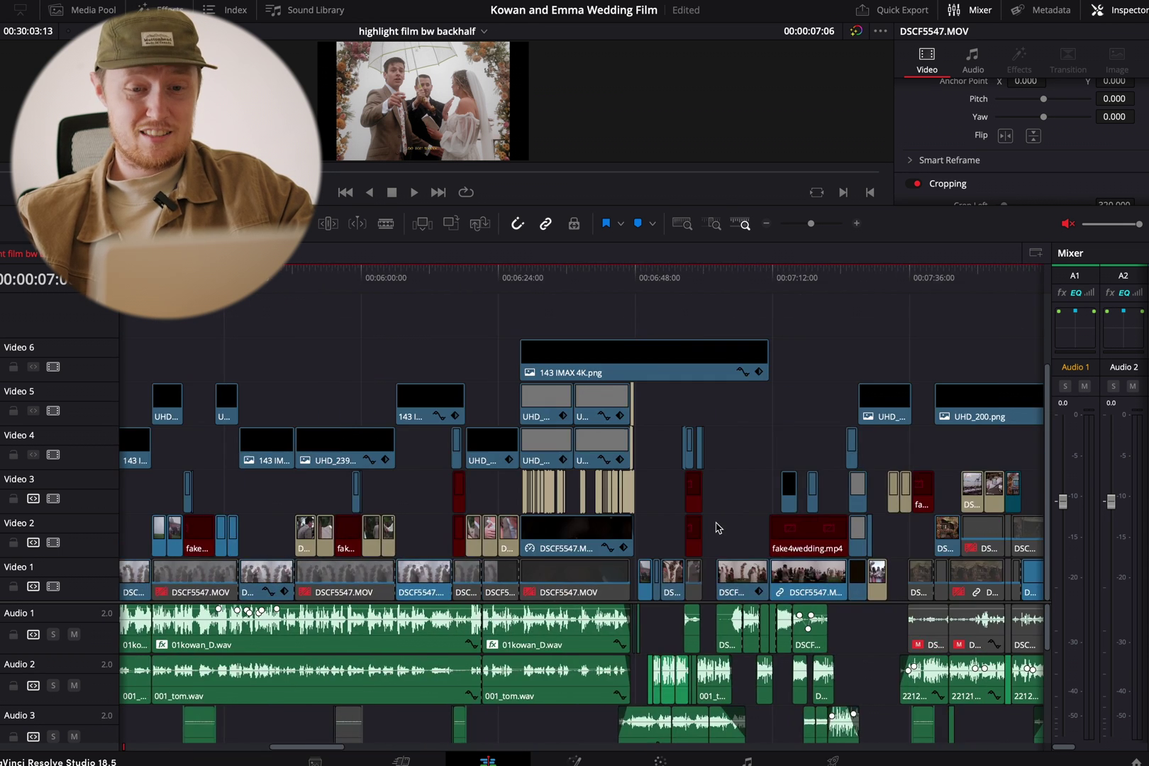
{"action": "scroll", "coordinate": [718, 526], "scroll_direction": "right", "scroll_amount": 12}
{"action": "scroll", "coordinate": [718, 526], "scroll_direction": "left", "scroll_amount": 3}
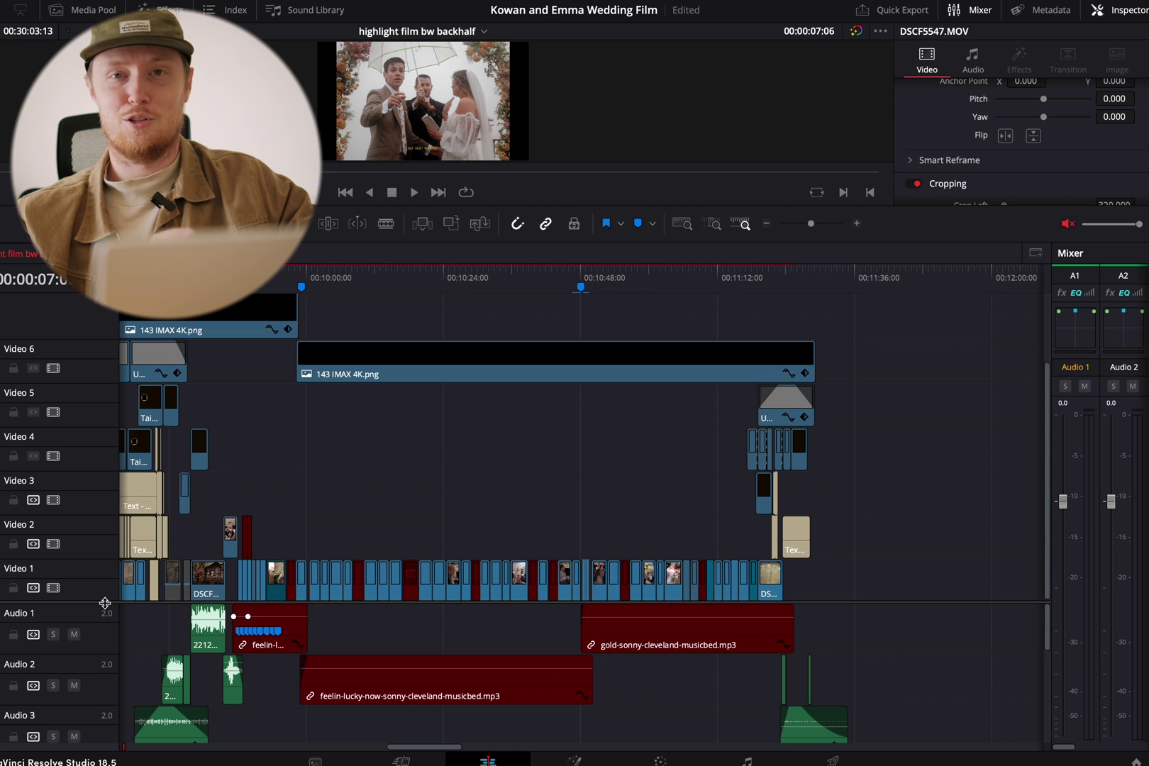
{"action": "left_click_drag", "start_coordinate": [104, 603], "coordinate": [173, 594]}
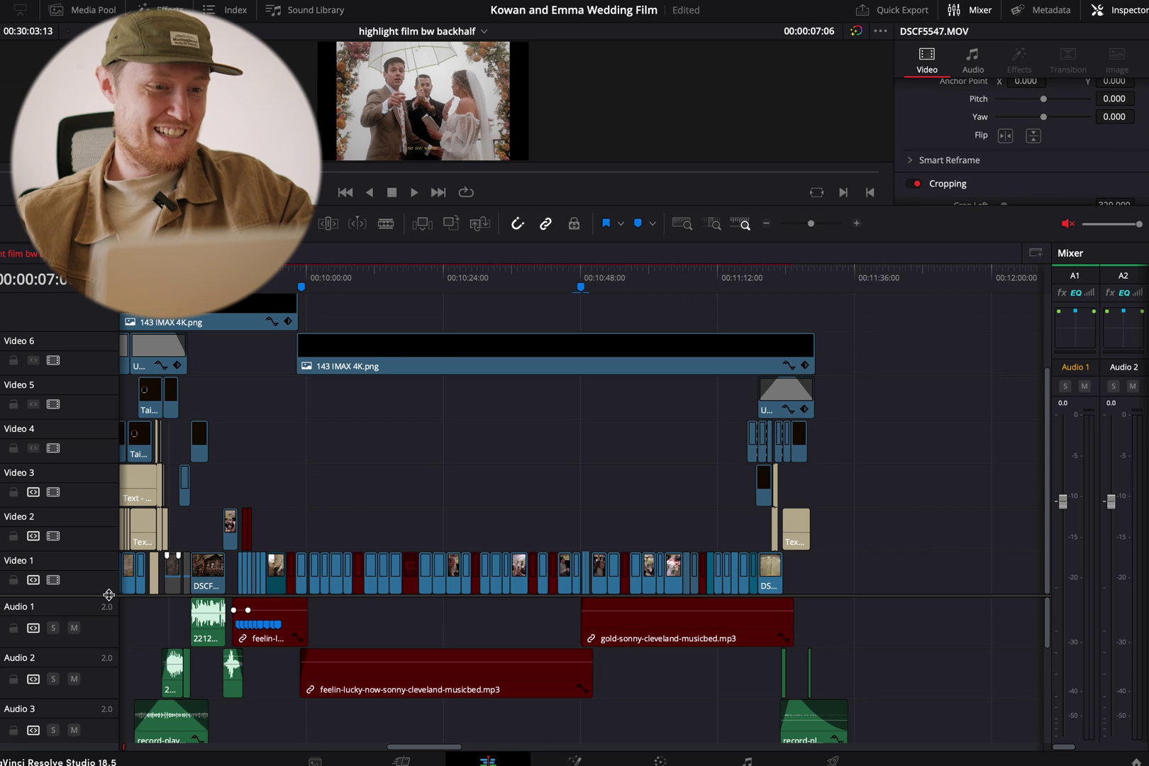
{"action": "scroll", "coordinate": [109, 595], "scroll_direction": "left", "scroll_amount": 5}
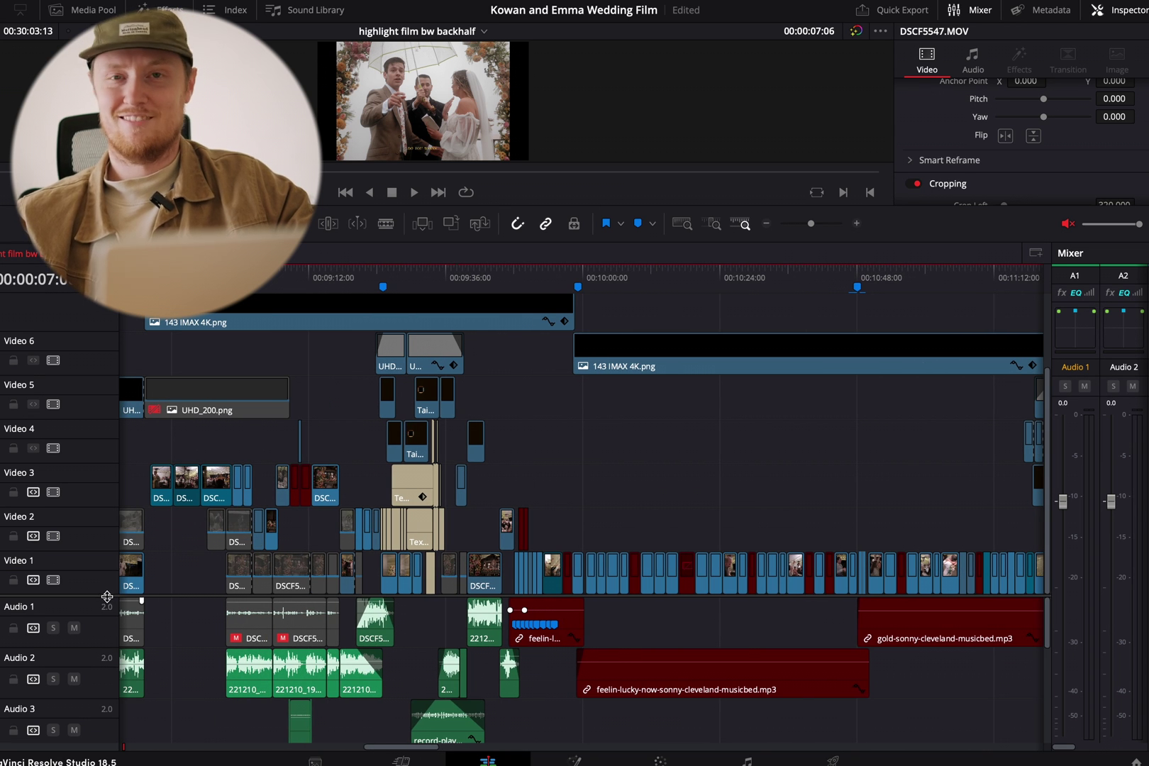
{"action": "left_click_drag", "start_coordinate": [107, 596], "coordinate": [167, 344]}
{"action": "scroll", "coordinate": [293, 448], "scroll_direction": "down", "scroll_amount": 5}
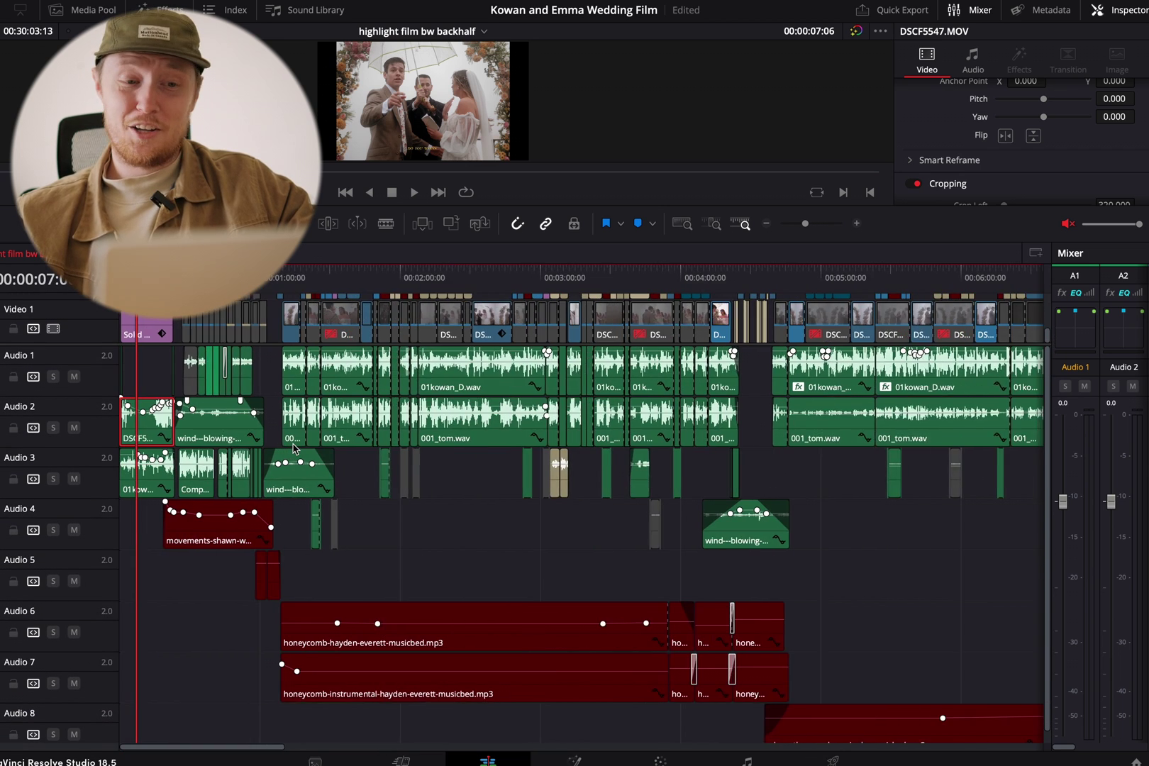
Examine the layout of the red music clips on Audio 4 through Audio 8, with the playhead moved to 00:08:06:09.
{"action": "scroll", "coordinate": [544, 603], "scroll_direction": "down", "scroll_amount": 1}
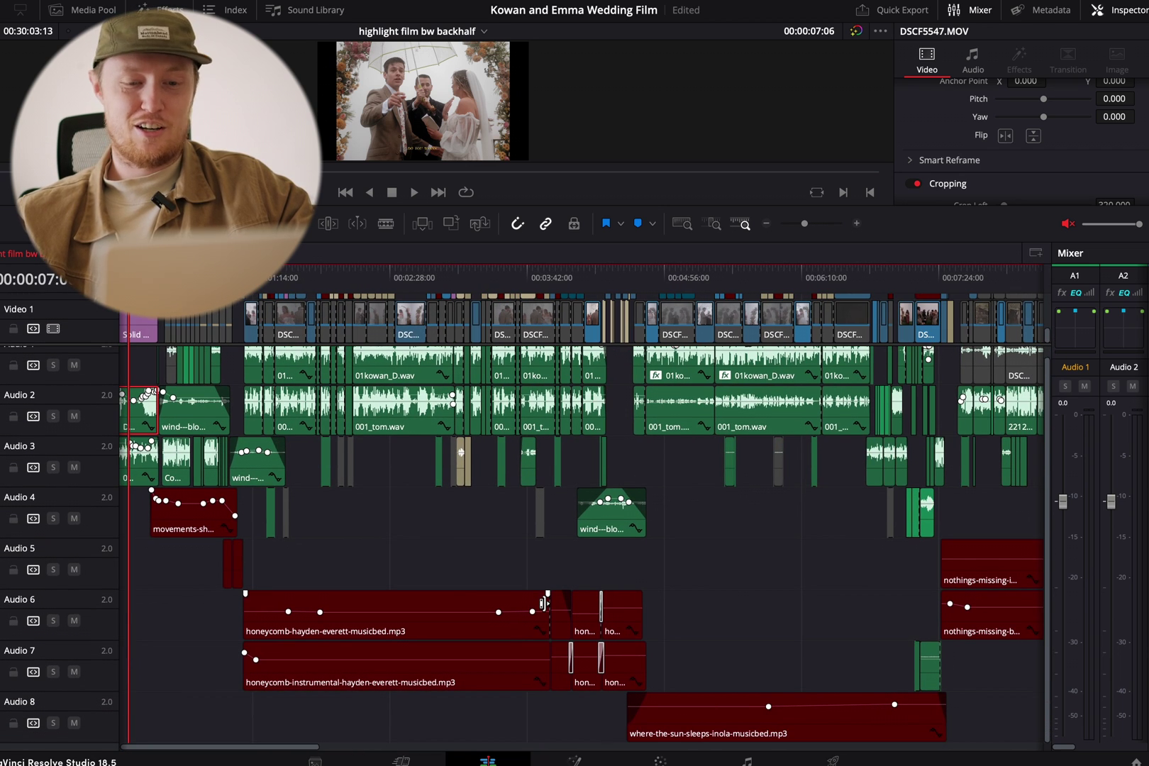
{"action": "scroll", "coordinate": [544, 603], "scroll_direction": "right", "scroll_amount": 3}
{"action": "scroll", "coordinate": [635, 702], "scroll_direction": "right", "scroll_amount": 3}
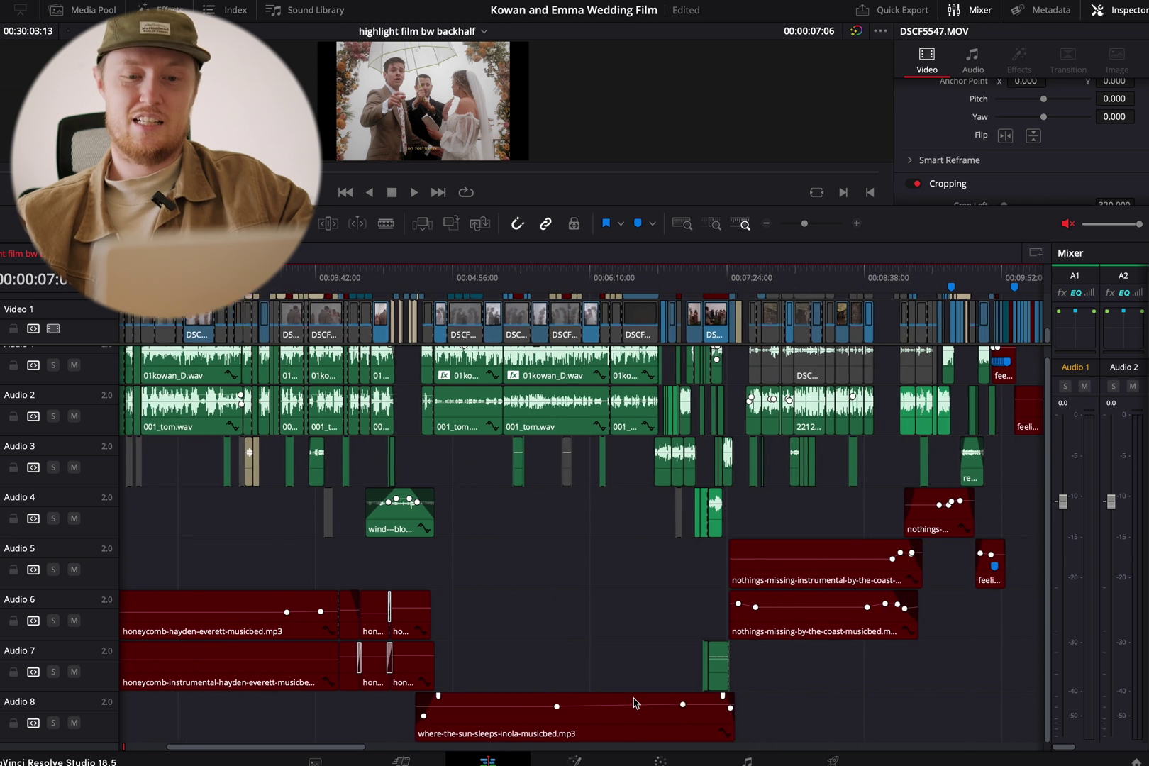
{"action": "scroll", "coordinate": [635, 702], "scroll_direction": "right", "scroll_amount": 2}
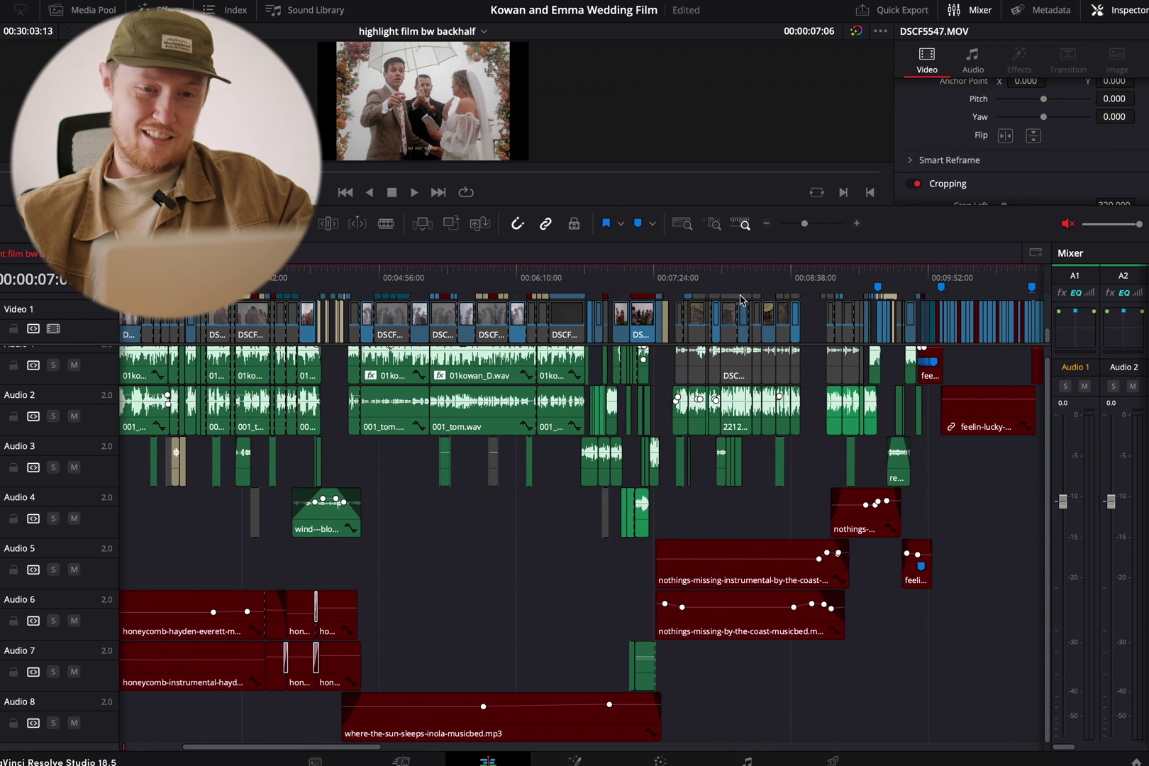
{"action": "left_click", "coordinate": [732, 273]}
{"action": "scroll", "coordinate": [793, 505], "scroll_direction": "up", "scroll_amount": 1}
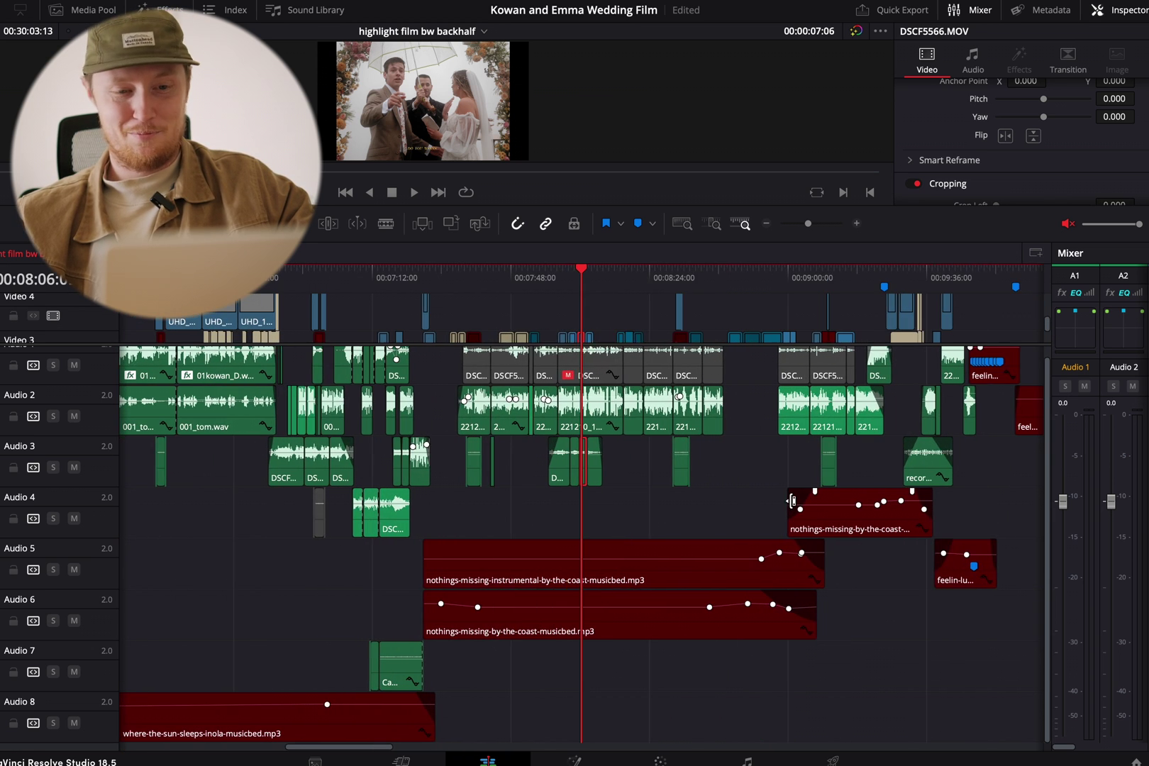
{"action": "scroll", "coordinate": [792, 505], "scroll_direction": "up", "scroll_amount": 1}
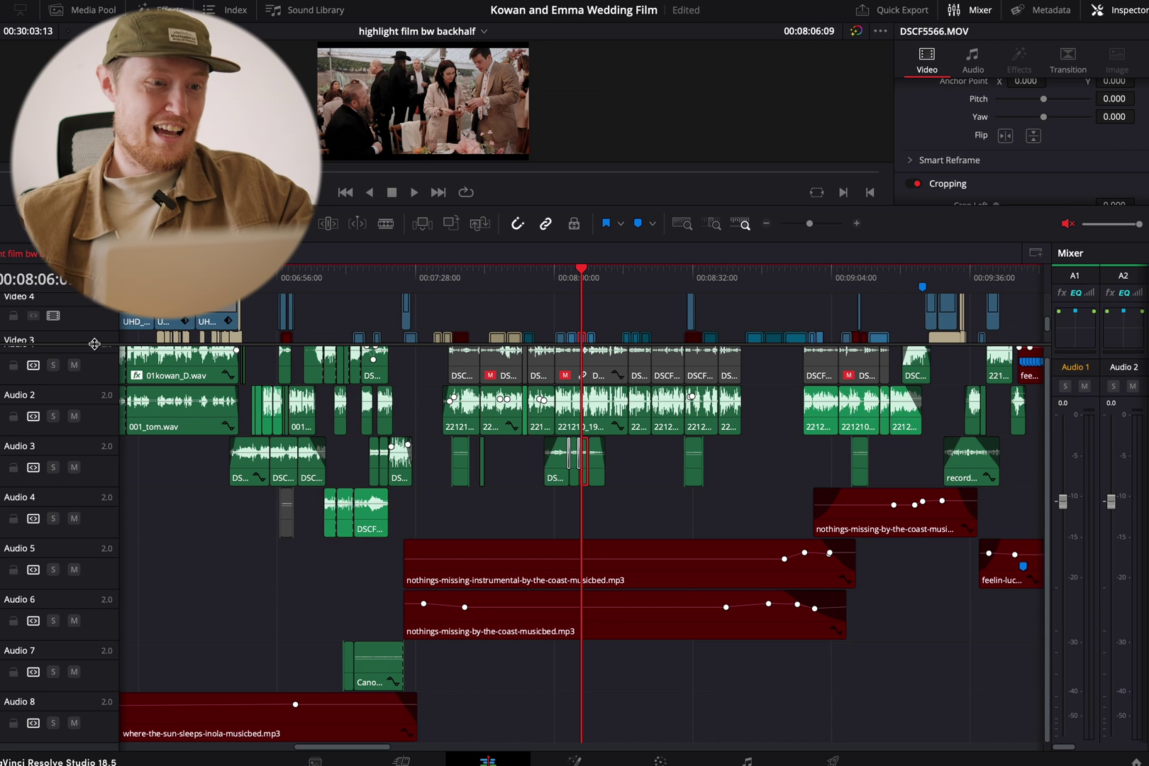
{"action": "scroll", "coordinate": [100, 348], "scroll_direction": "down", "scroll_amount": 1}
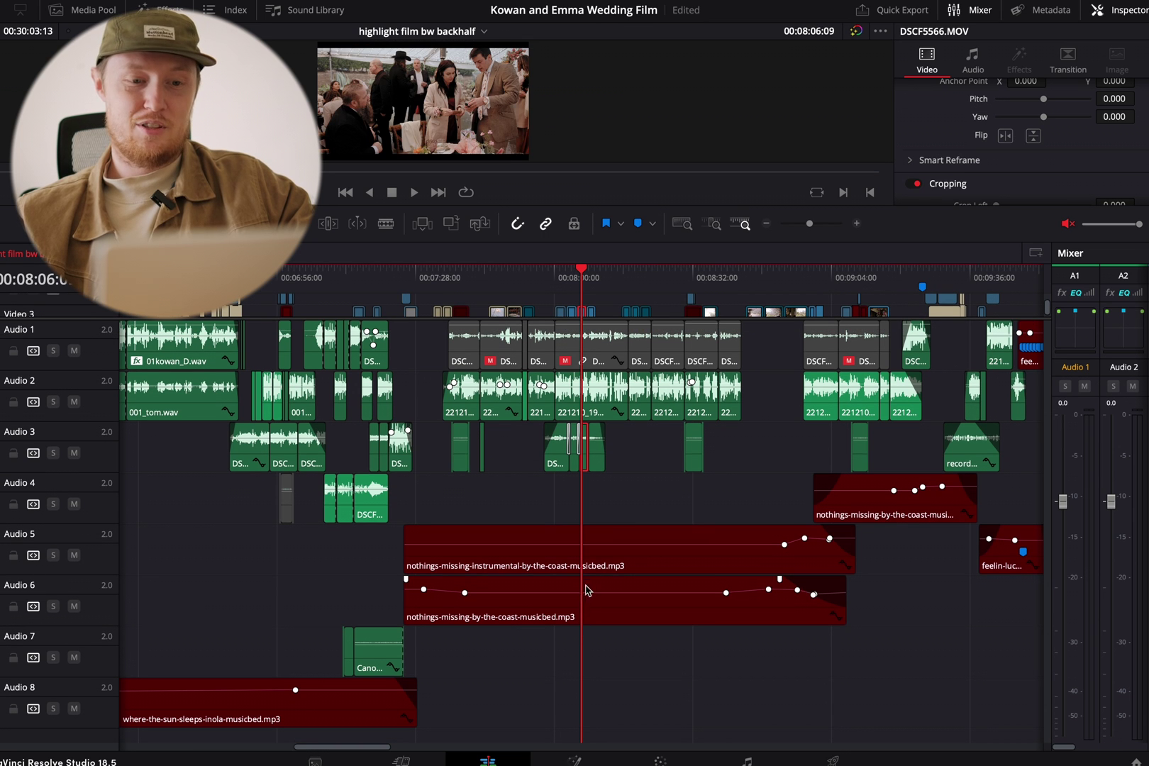
Compare the nothings-missing instrumental clip on Audio 5 with the full song on Audio 6 by selecting each in turn.
{"action": "left_click", "coordinate": [529, 564]}
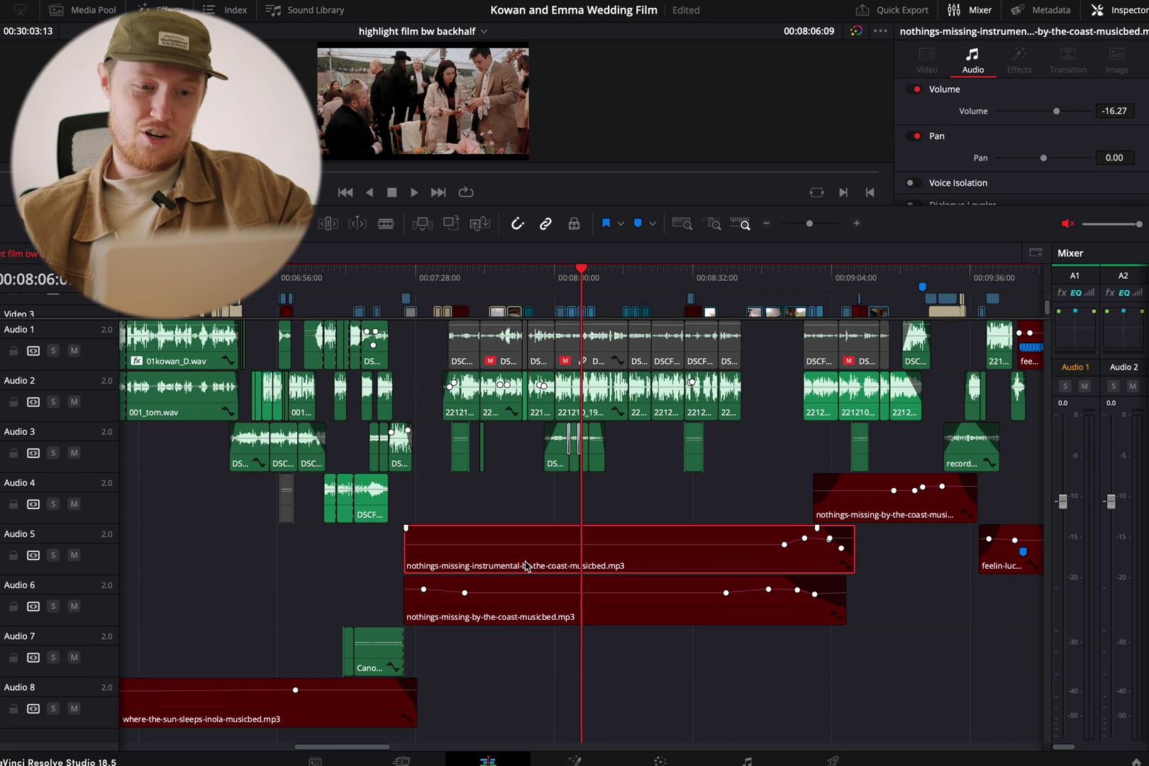
{"action": "left_click", "coordinate": [516, 622]}
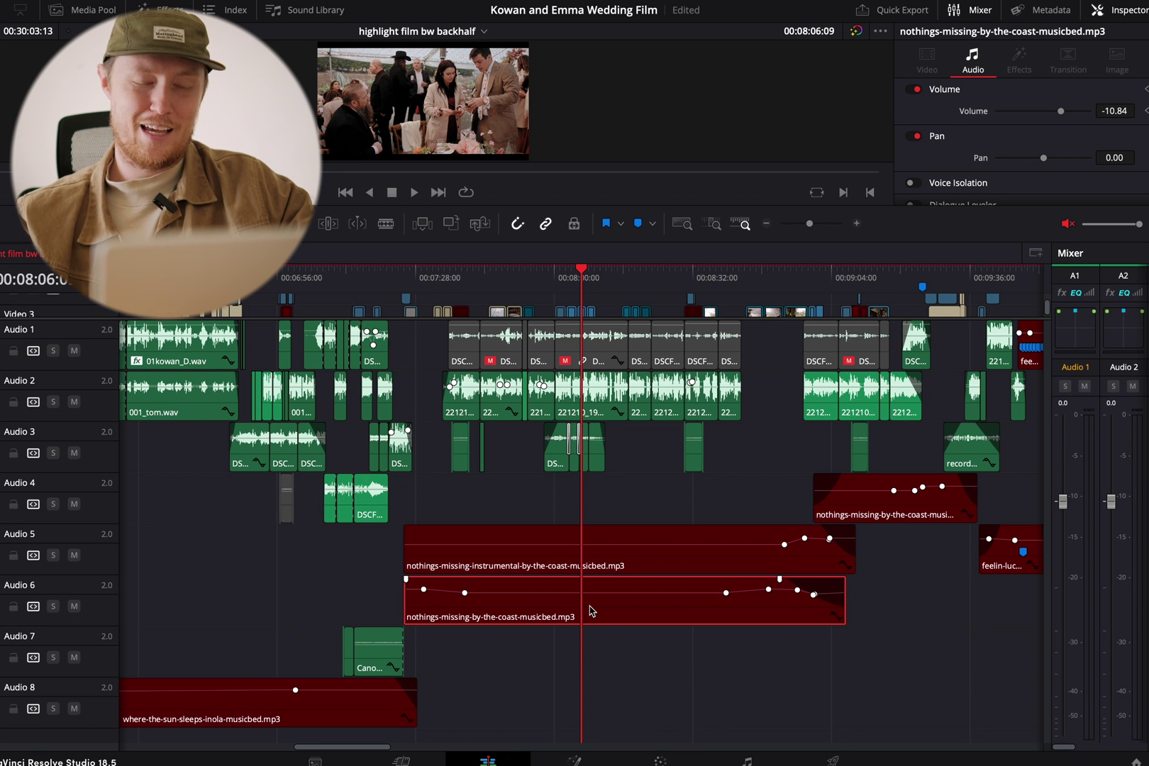
{"action": "scroll", "coordinate": [547, 615], "scroll_direction": "down", "scroll_amount": 1}
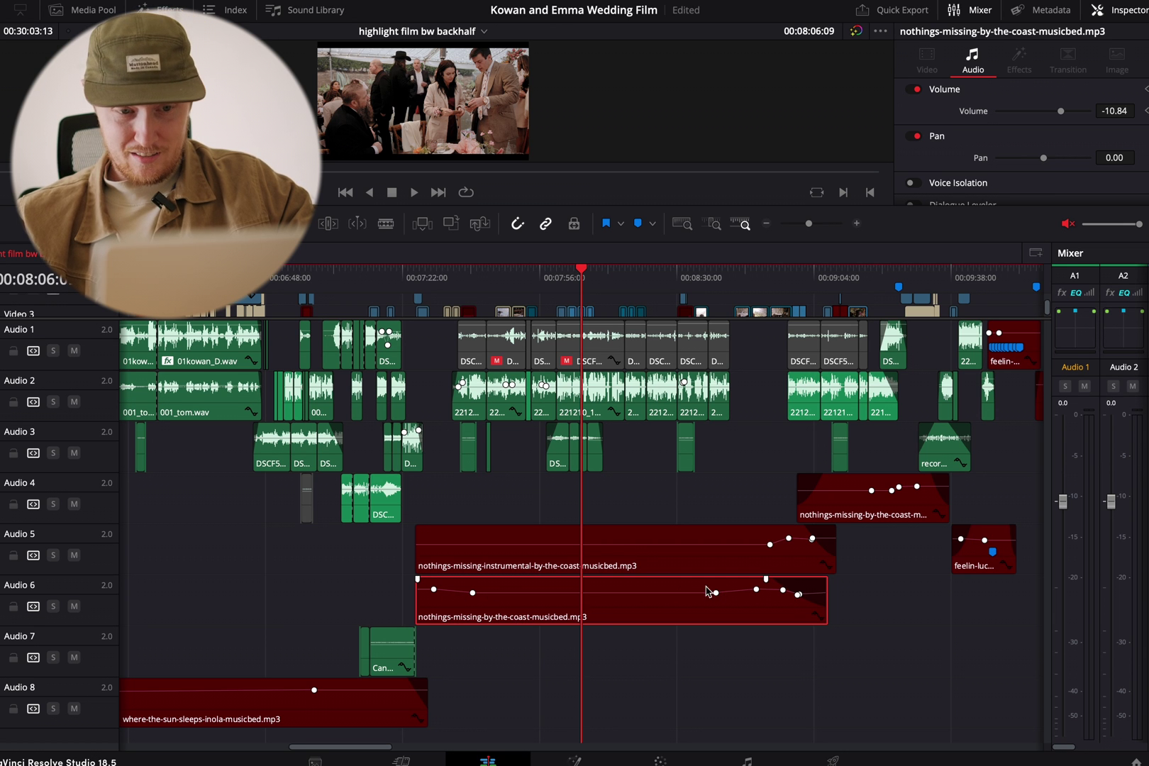
{"action": "left_click", "coordinate": [600, 568]}
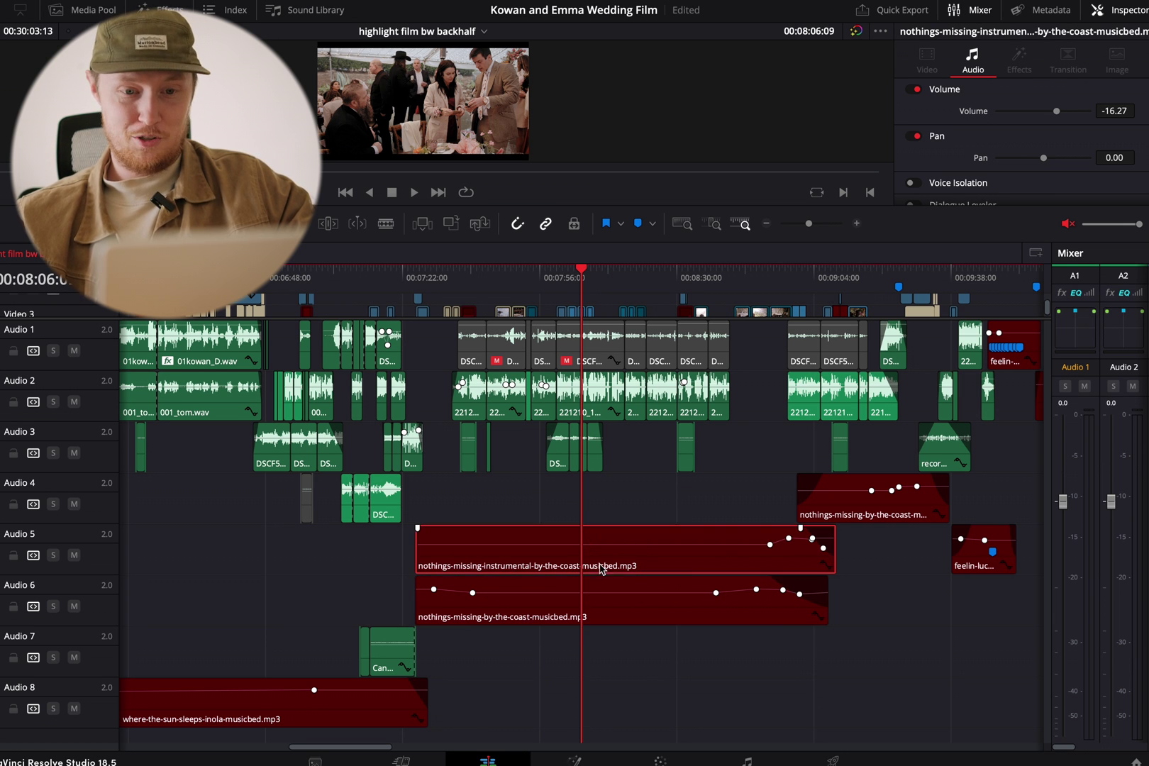
Select the where-the-sun-sleeps music clip on Audio 8 to inspect where it follows the honeycomb tracks.
{"action": "scroll", "coordinate": [566, 580], "scroll_direction": "left", "scroll_amount": 5}
{"action": "scroll", "coordinate": [513, 651], "scroll_direction": "left", "scroll_amount": 5}
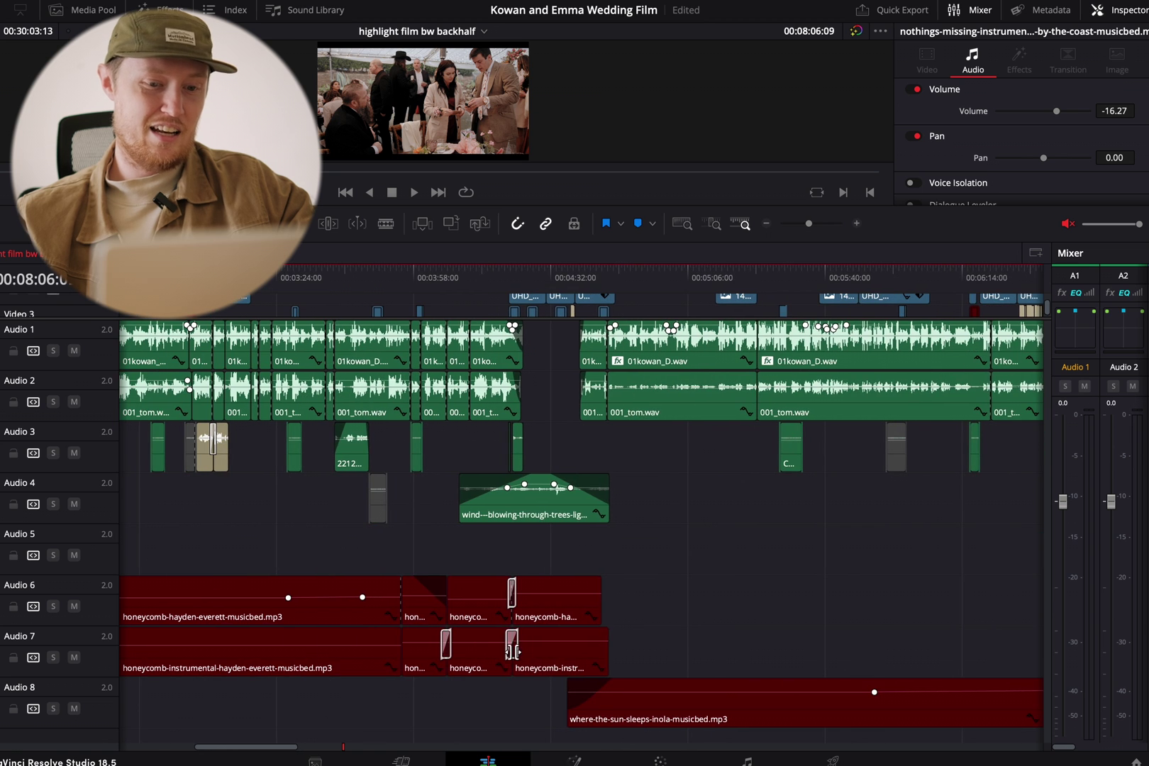
{"action": "left_click", "coordinate": [647, 714]}
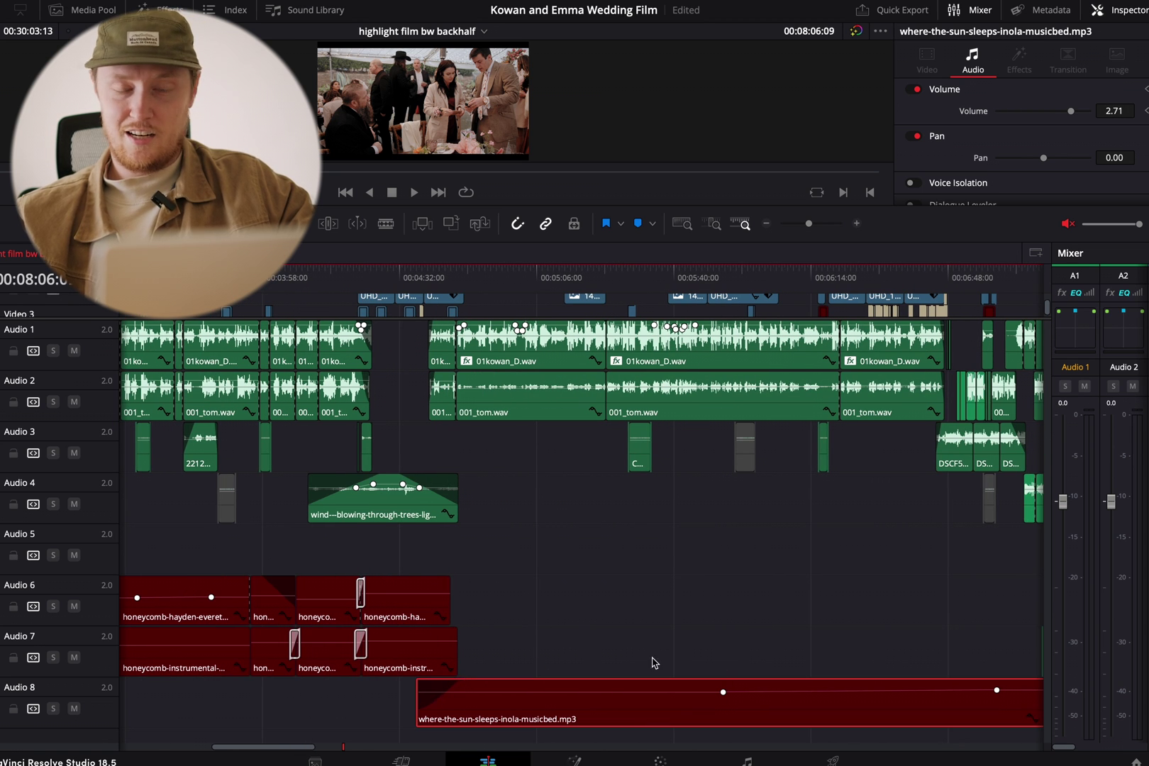
Compare the full honeycomb song on Audio 6 with its instrumental on Audio 7, selecting the long instrumental clip.
{"action": "scroll", "coordinate": [637, 674], "scroll_direction": "left", "scroll_amount": 4}
{"action": "scroll", "coordinate": [637, 673], "scroll_direction": "left", "scroll_amount": 3}
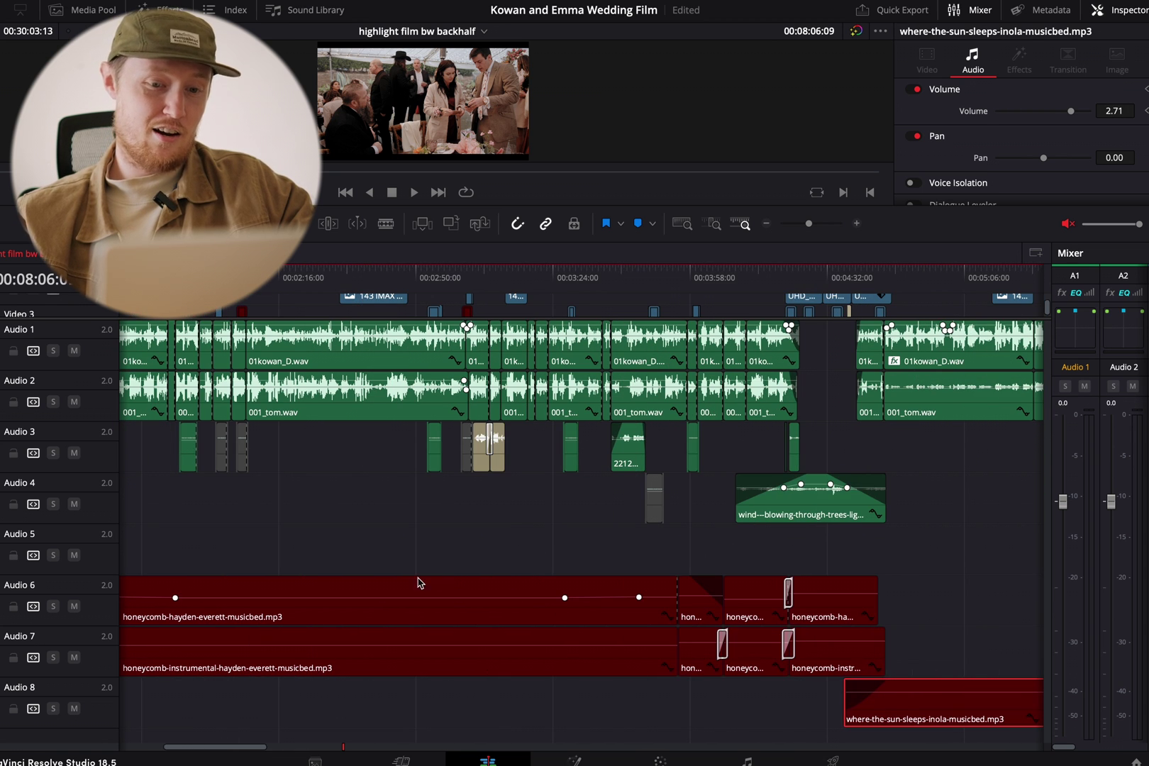
{"action": "scroll", "coordinate": [405, 667], "scroll_direction": "left", "scroll_amount": 3}
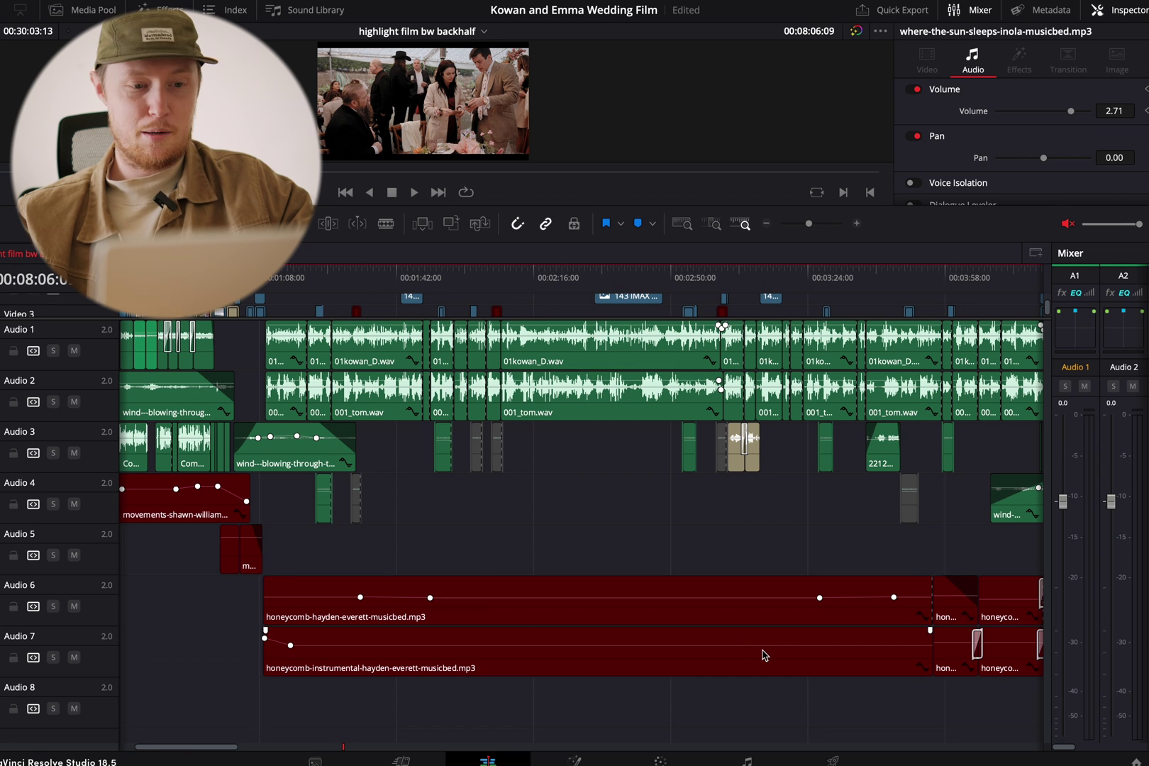
{"action": "scroll", "coordinate": [763, 654], "scroll_direction": "right", "scroll_amount": 3}
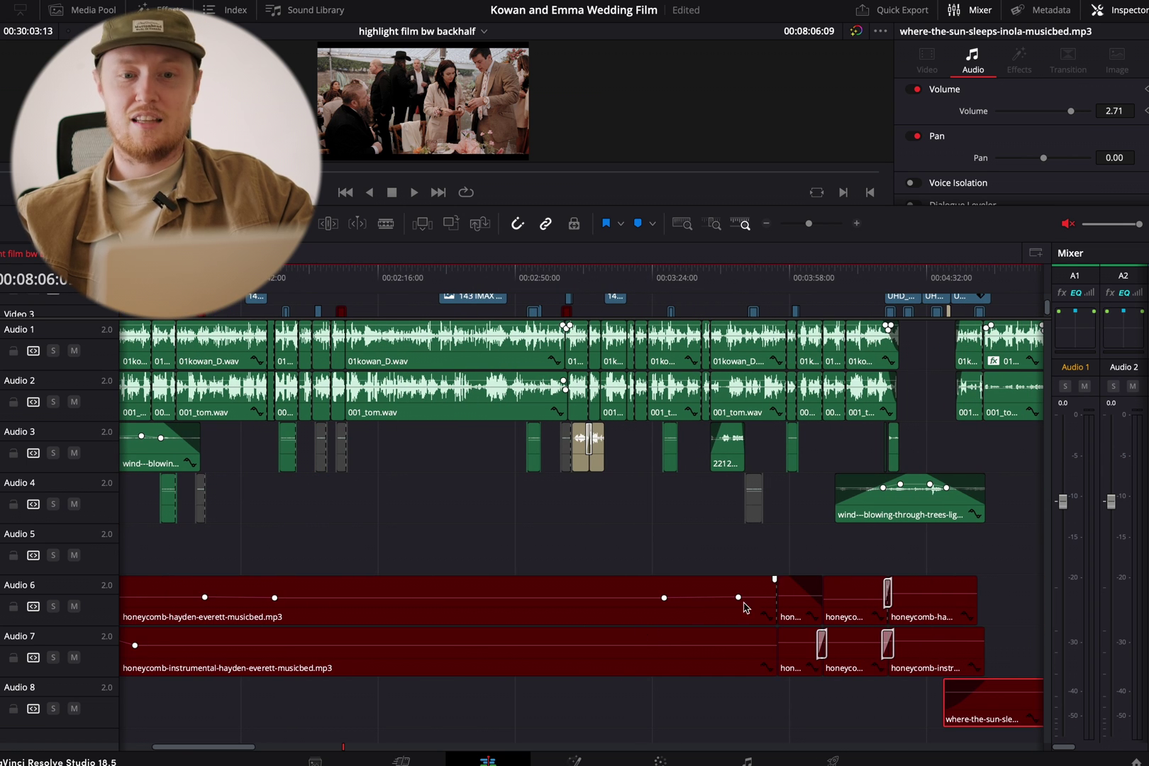
{"action": "scroll", "coordinate": [920, 611], "scroll_direction": "left", "scroll_amount": 3}
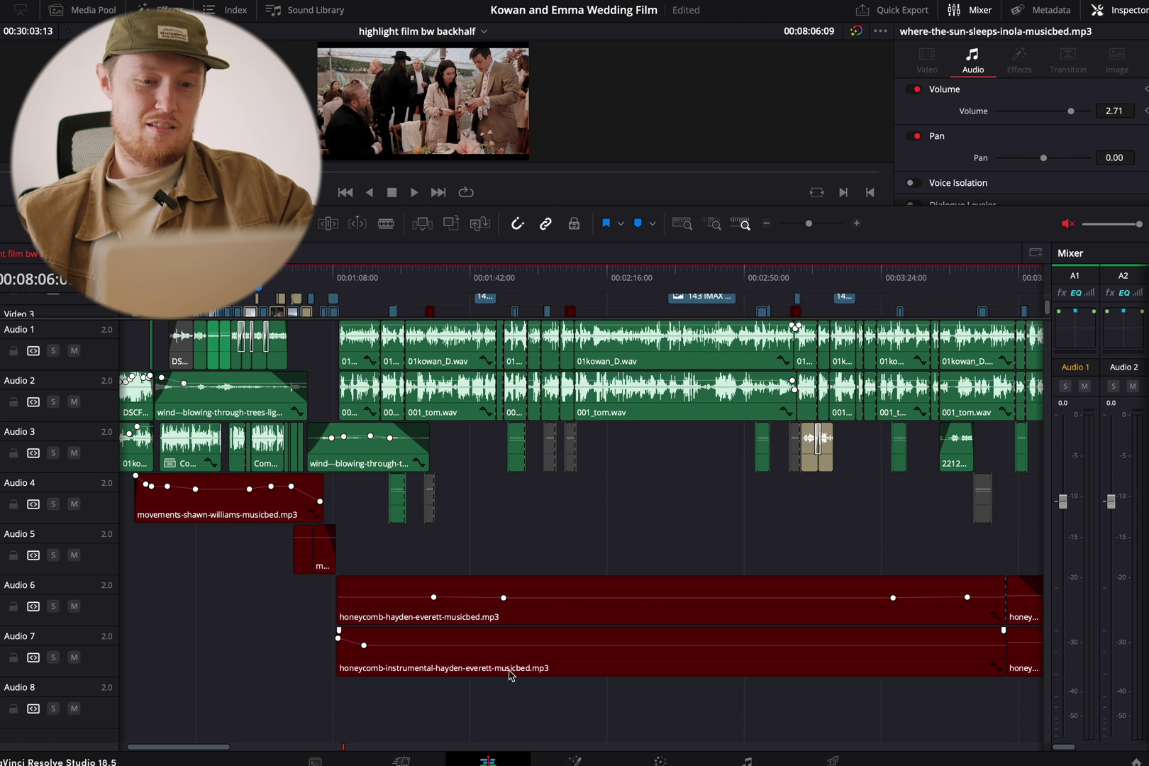
{"action": "left_click", "coordinate": [451, 667]}
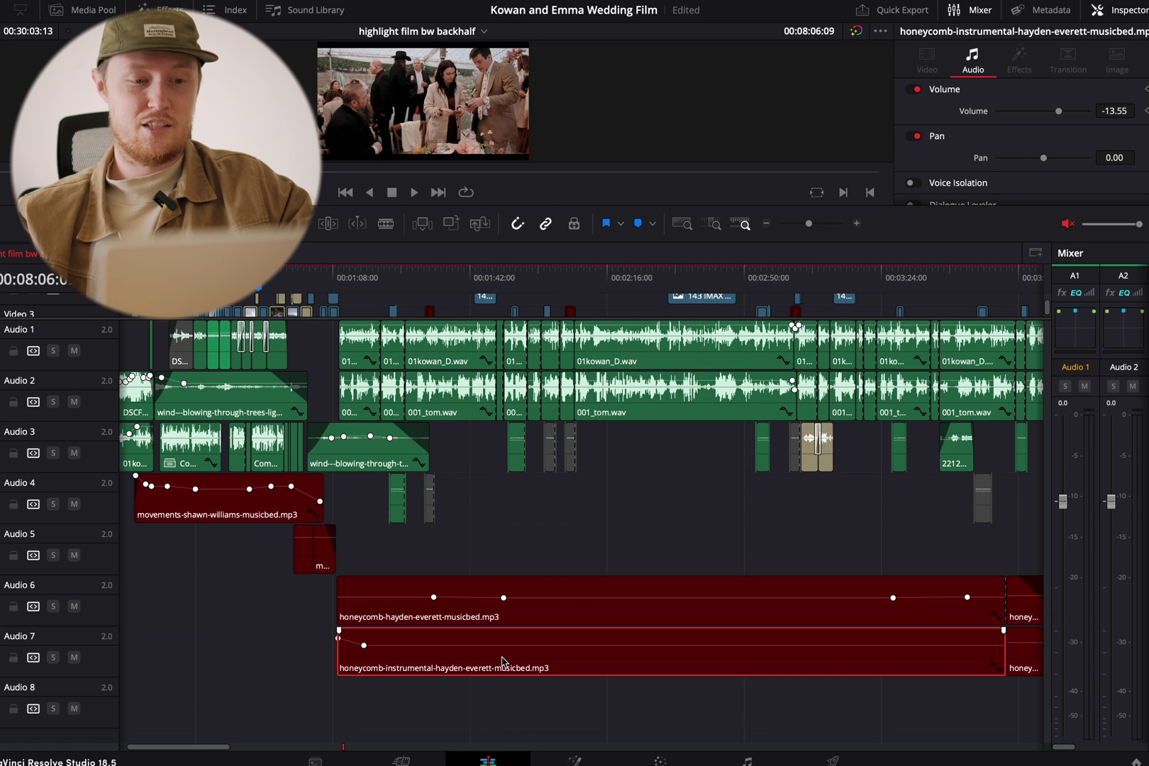
{"action": "scroll", "coordinate": [328, 615], "scroll_direction": "left", "scroll_amount": 2}
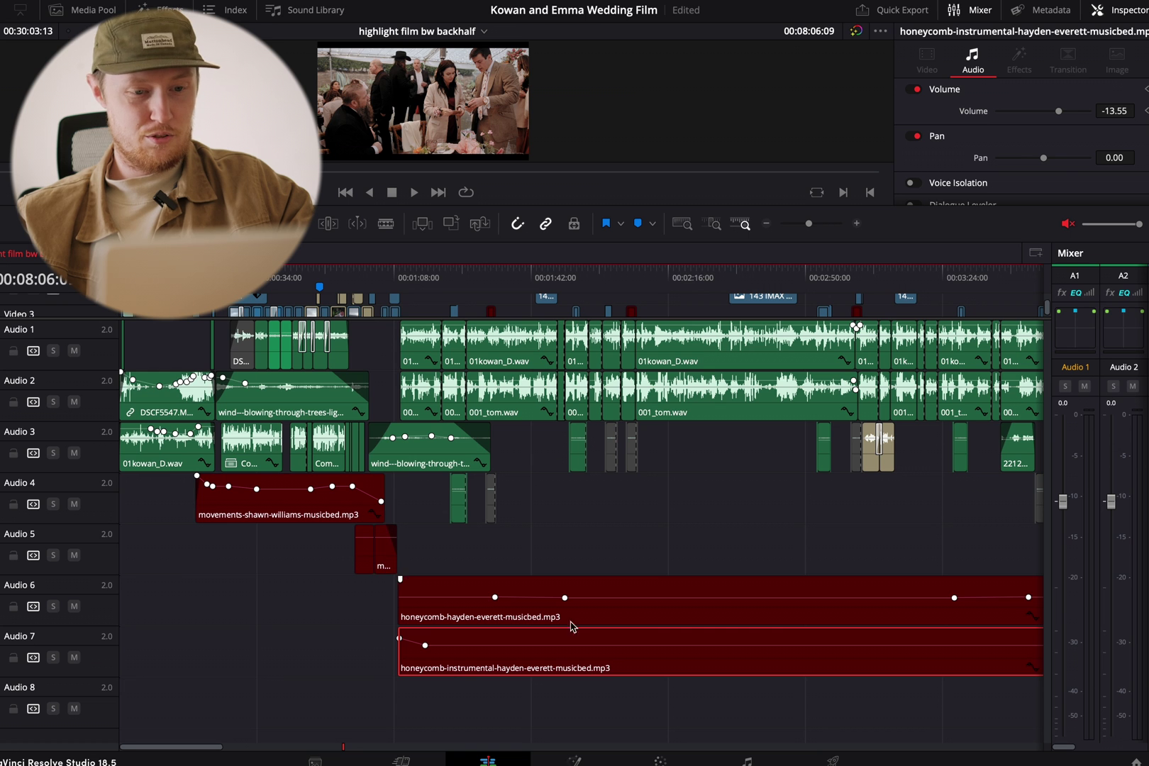
Look through to the closing music section and move the playhead to 00:10:00:16, near the start of the feelin-lucky-now song on Audio 2.
{"action": "scroll", "coordinate": [586, 664], "scroll_direction": "right", "scroll_amount": 20}
{"action": "scroll", "coordinate": [617, 644], "scroll_direction": "right", "scroll_amount": 10}
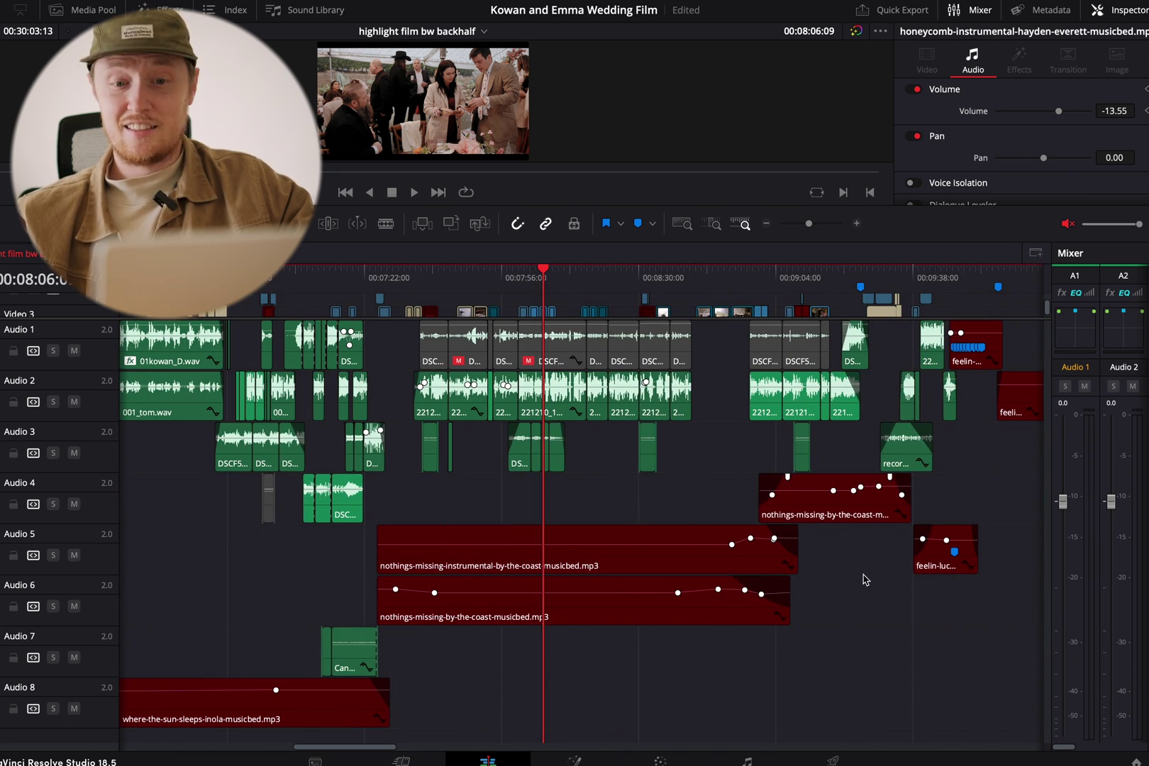
{"action": "scroll", "coordinate": [743, 567], "scroll_direction": "right", "scroll_amount": 8}
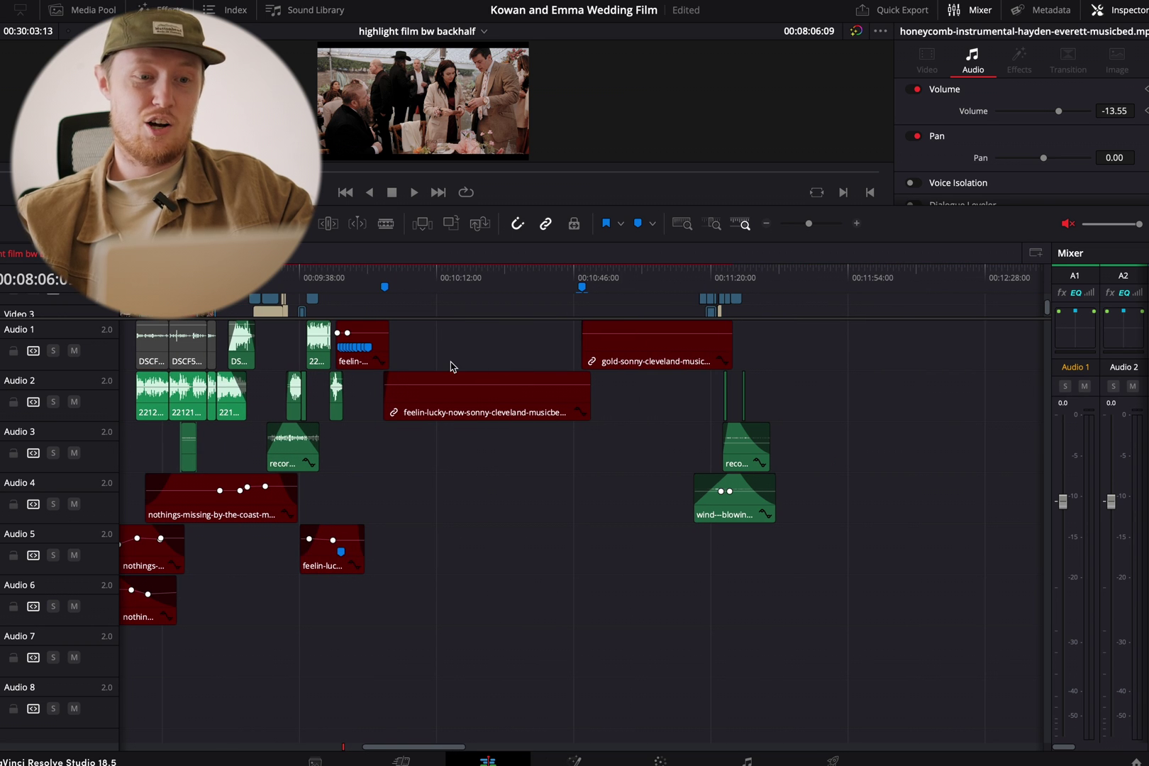
{"action": "left_click", "coordinate": [392, 272]}
{"action": "scroll", "coordinate": [429, 351], "scroll_direction": "up", "scroll_amount": 3}
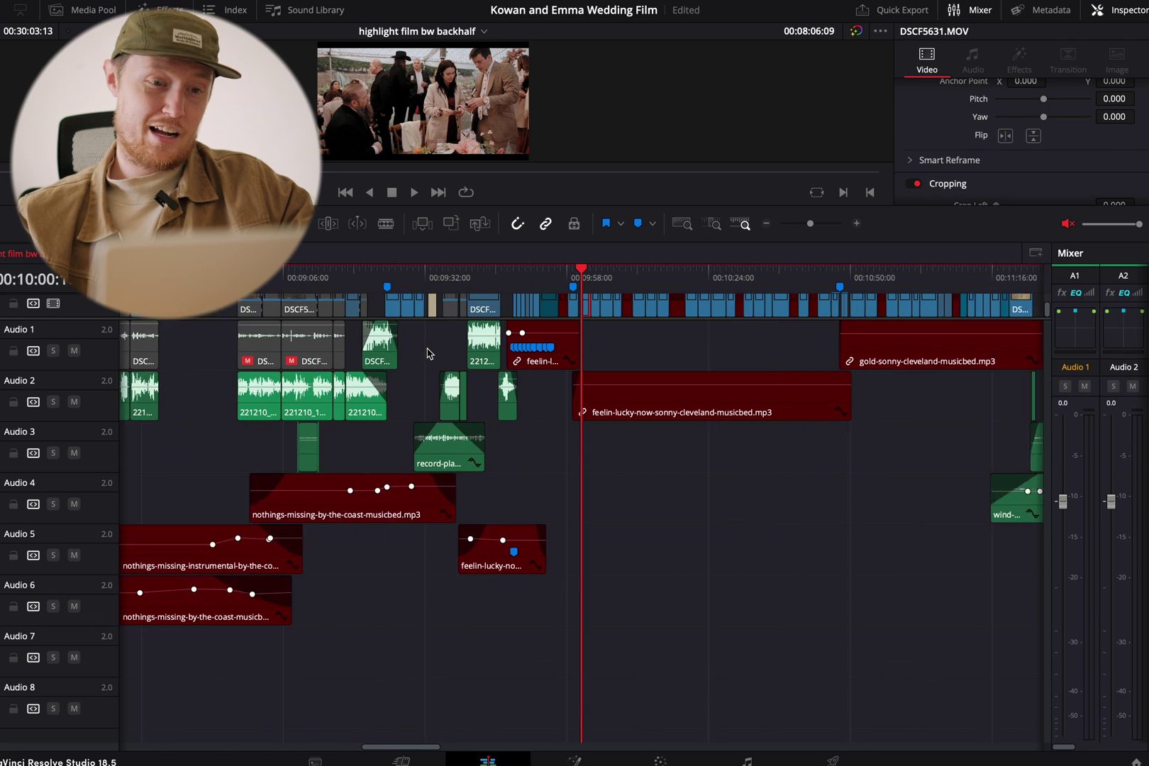
{"action": "scroll", "coordinate": [544, 390], "scroll_direction": "up", "scroll_amount": 5}
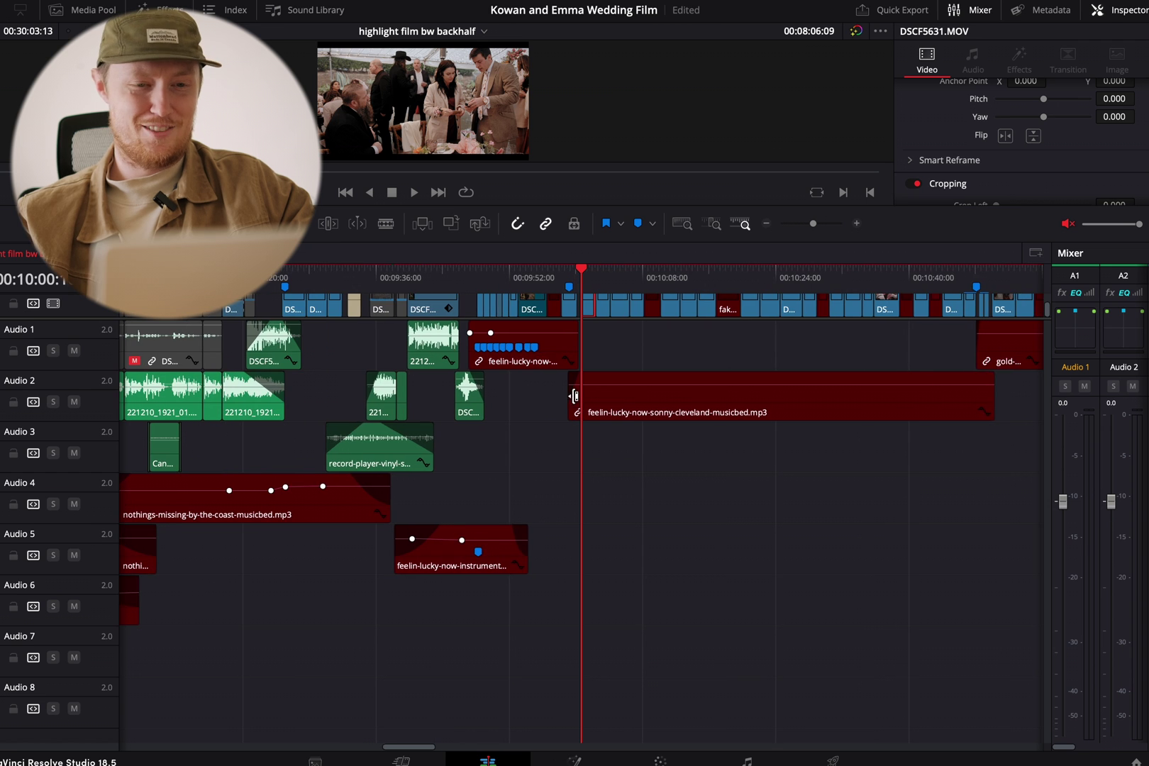
{"action": "scroll", "coordinate": [550, 415], "scroll_direction": "down", "scroll_amount": 5}
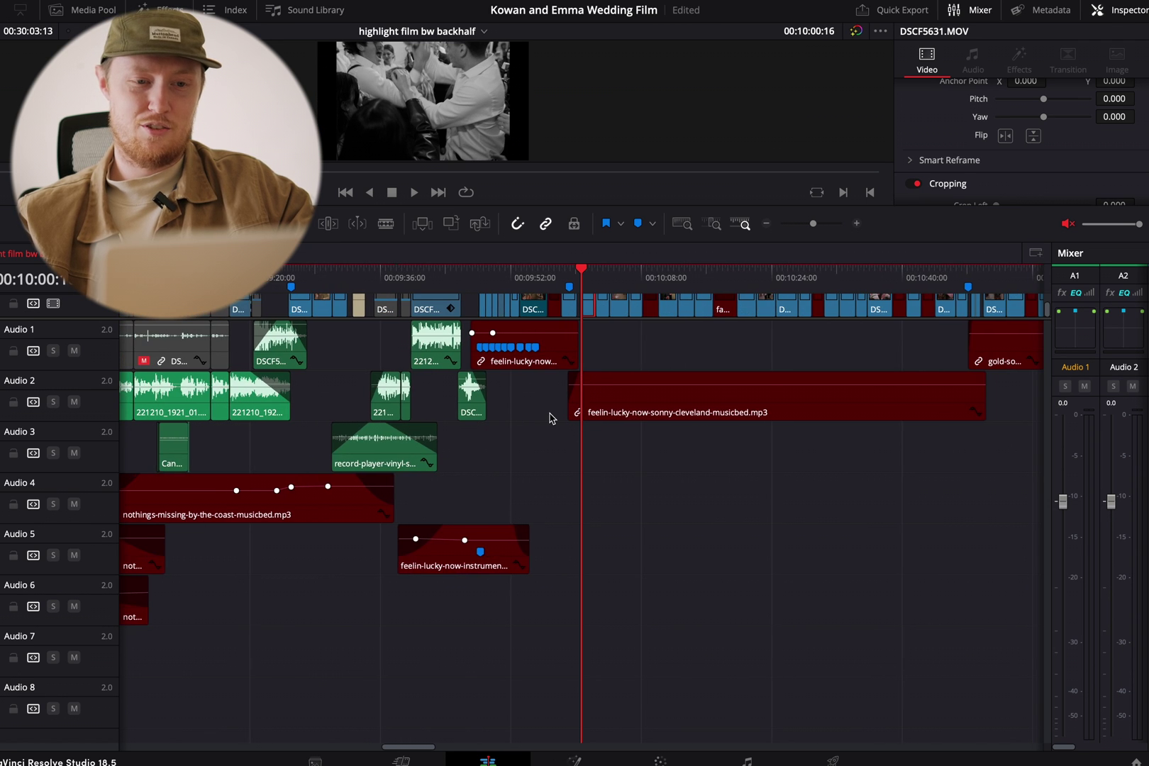
Examine how the feelin-lucky-now song on Audio 2 overlaps the gold-sonny-cleveland song on Audio 1 at the timeline marker.
{"action": "scroll", "coordinate": [551, 417], "scroll_direction": "right", "scroll_amount": 3}
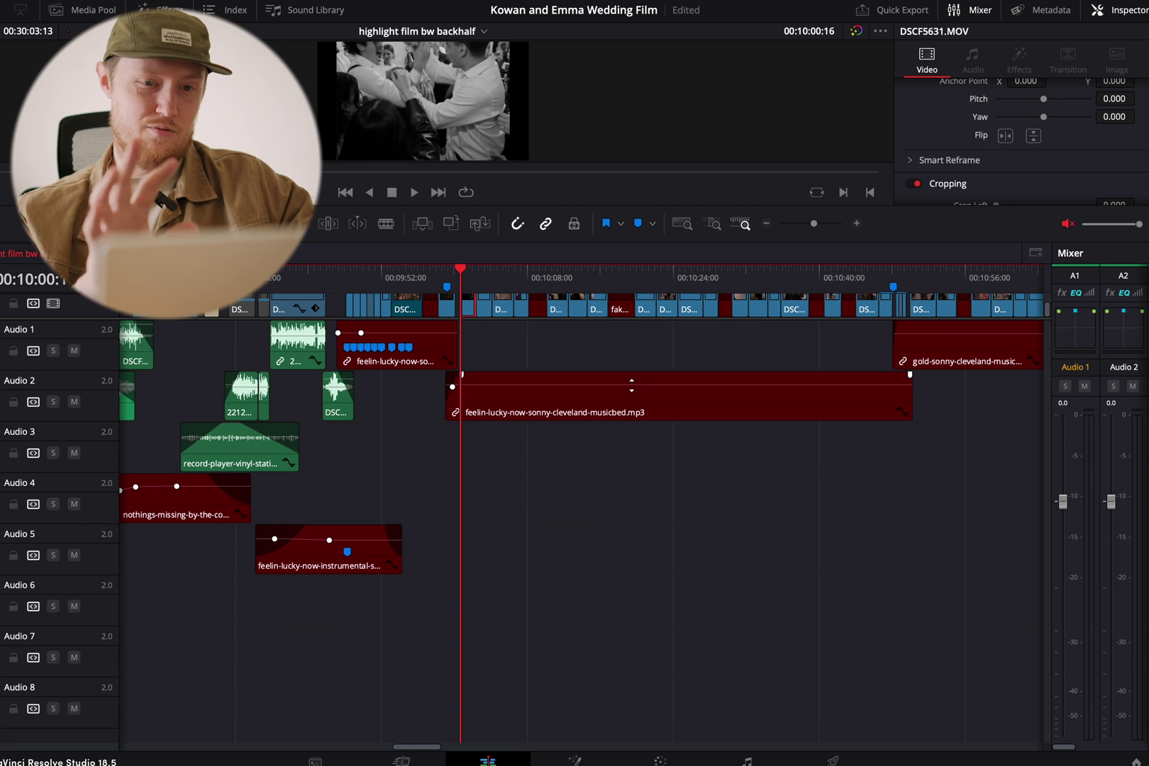
{"action": "scroll", "coordinate": [573, 398], "scroll_direction": "right", "scroll_amount": 2}
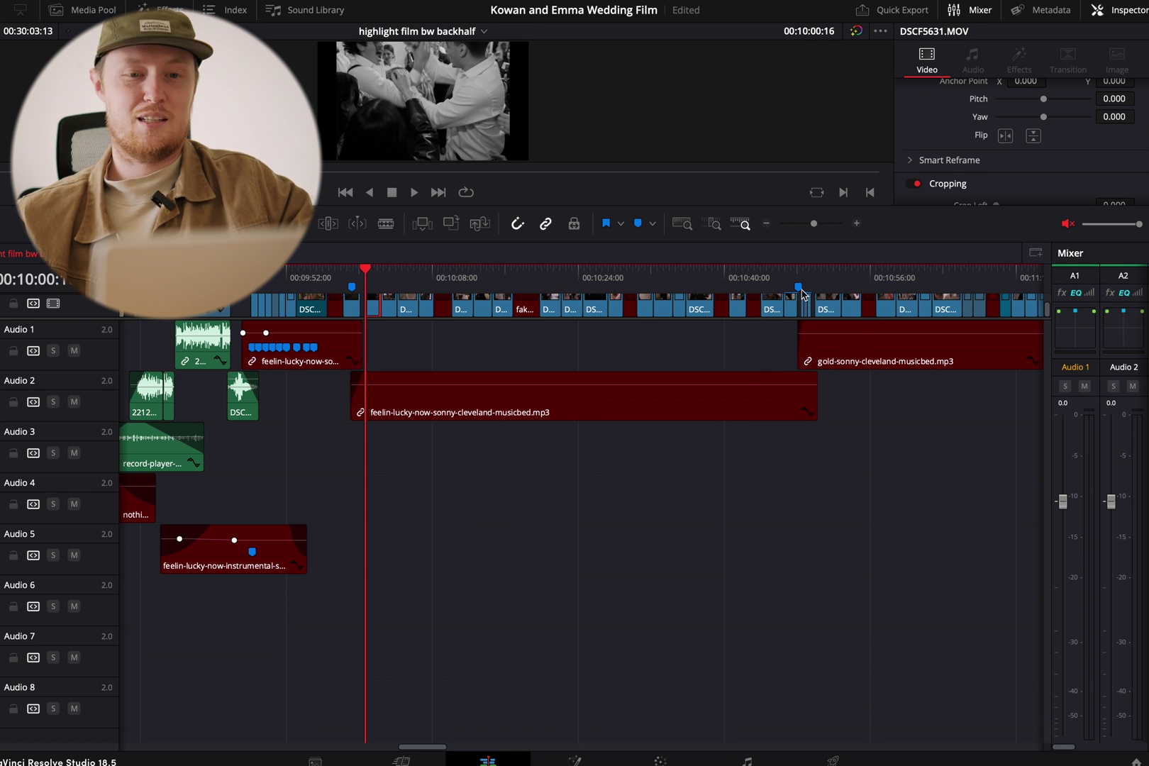
{"action": "scroll", "coordinate": [798, 386], "scroll_direction": "right", "scroll_amount": 5}
{"action": "scroll", "coordinate": [797, 389], "scroll_direction": "left", "scroll_amount": 10}
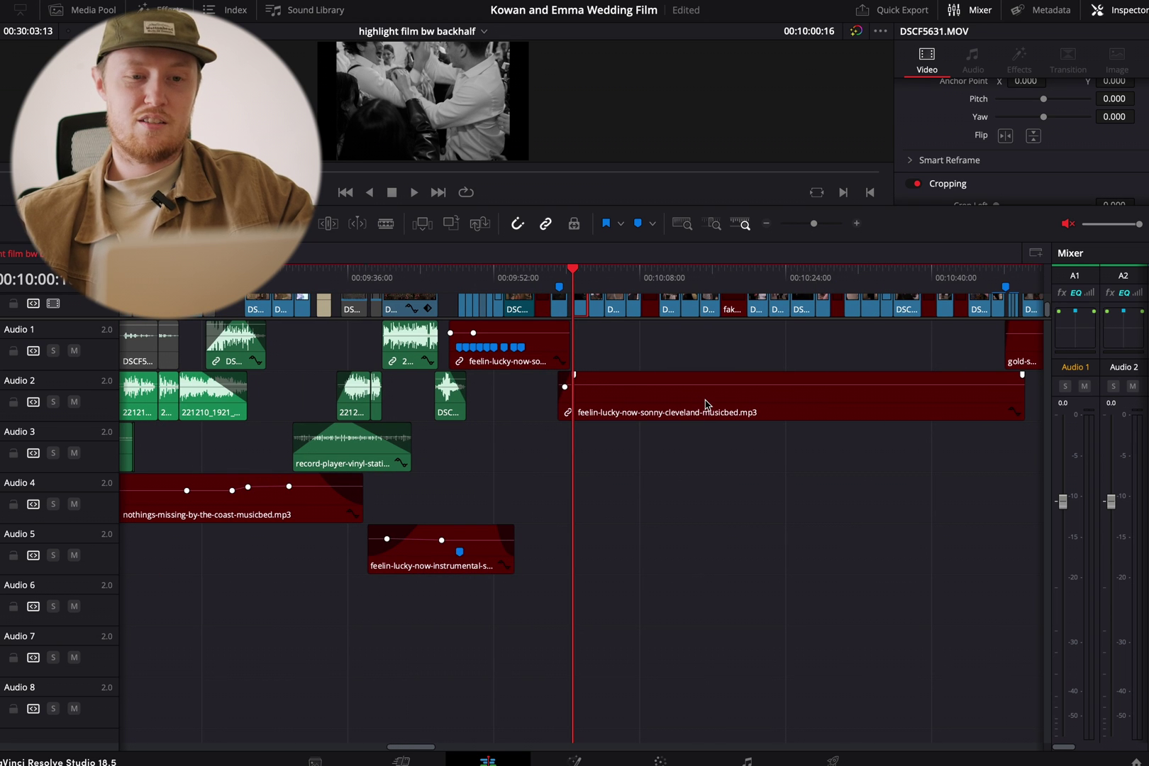
{"action": "scroll", "coordinate": [785, 387], "scroll_direction": "right", "scroll_amount": 7}
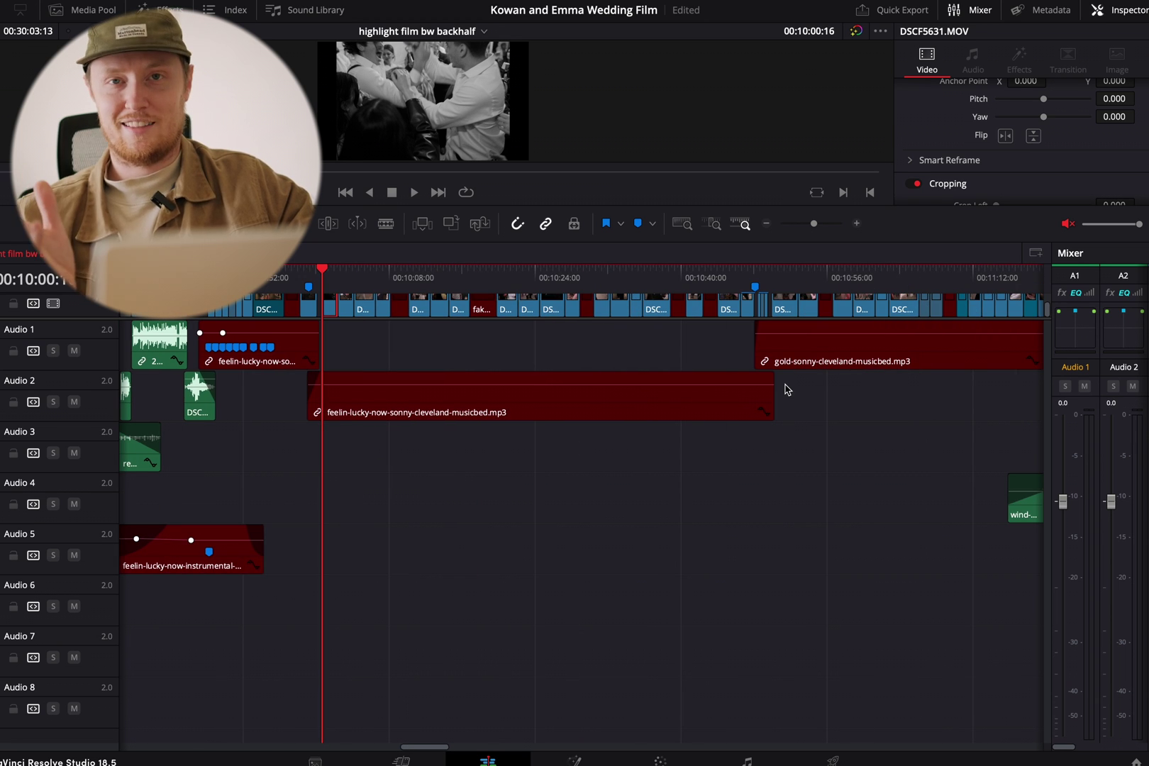
{"action": "scroll", "coordinate": [785, 389], "scroll_direction": "left", "scroll_amount": 10}
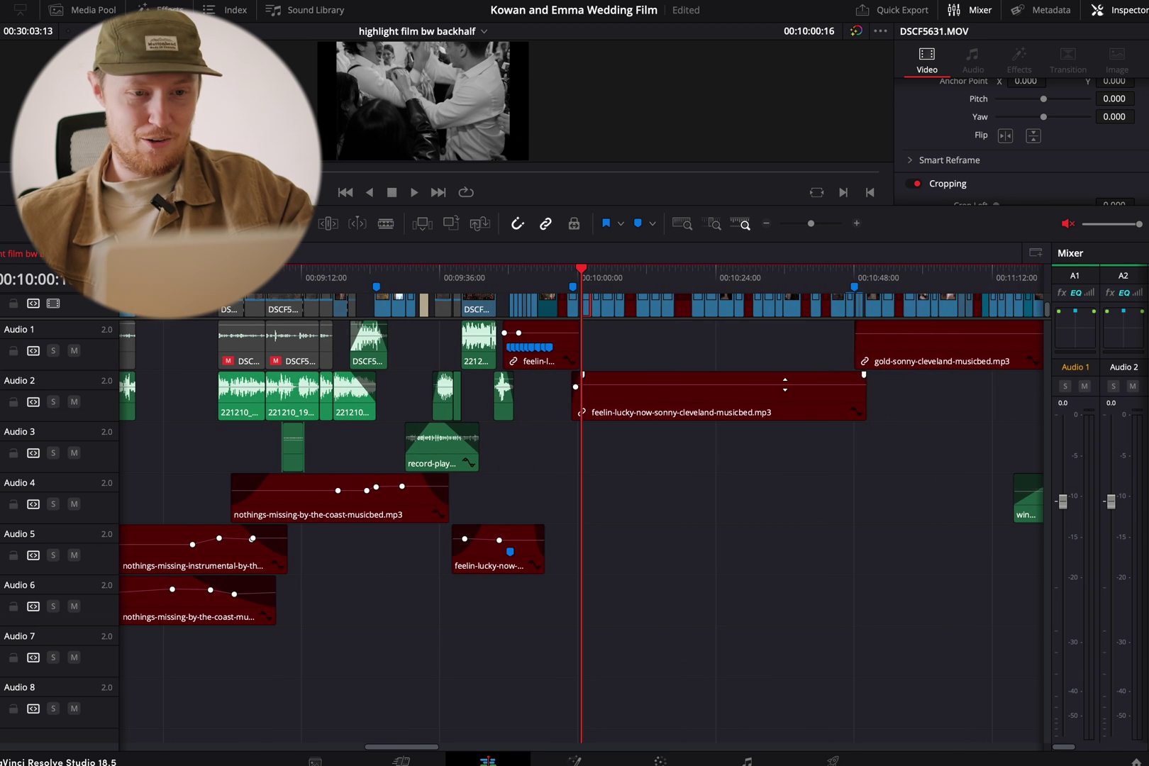
{"action": "scroll", "coordinate": [785, 390], "scroll_direction": "right", "scroll_amount": 7}
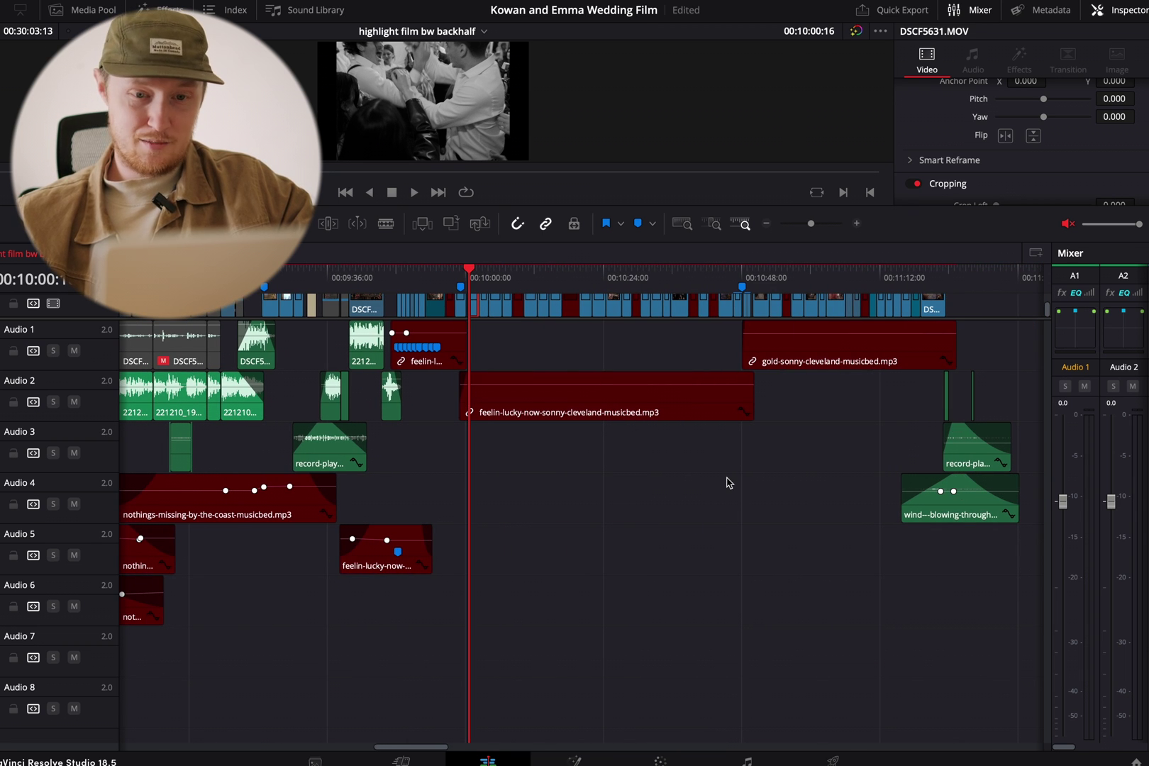
Go back through the timeline to the middle section and place the playhead at 00:05:30:17.
{"action": "scroll", "coordinate": [532, 483], "scroll_direction": "left", "scroll_amount": 10}
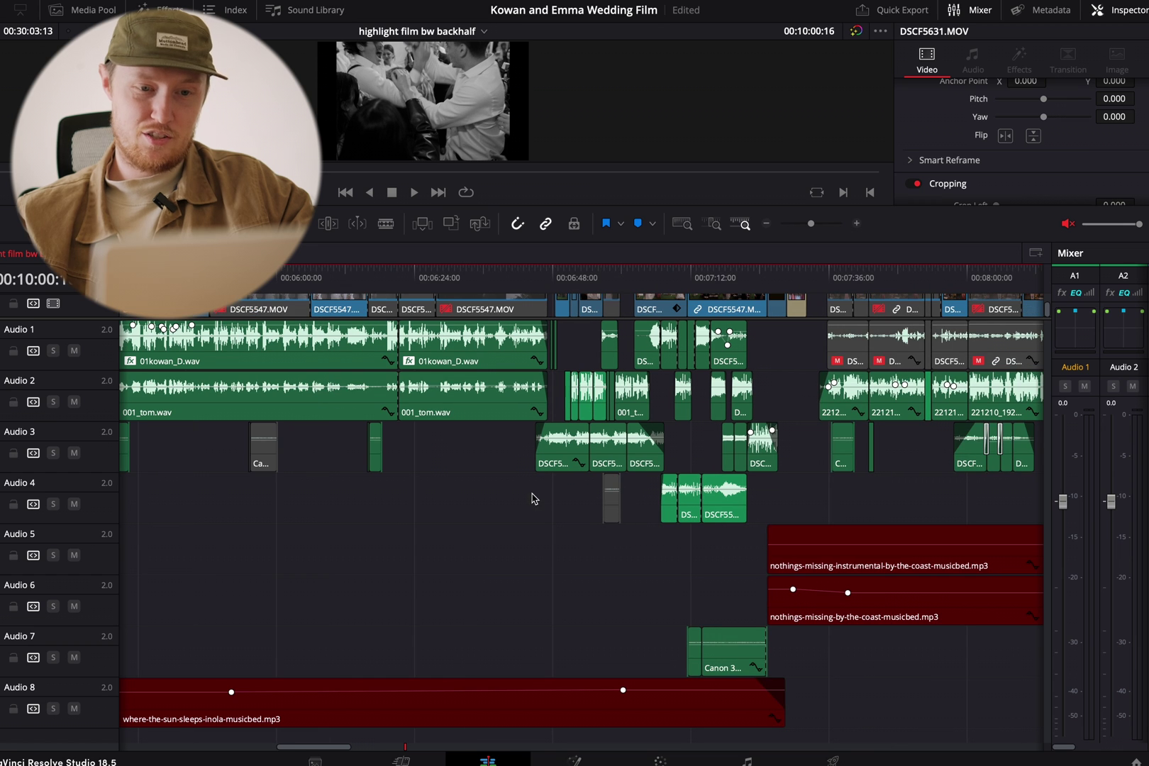
{"action": "scroll", "coordinate": [569, 705], "scroll_direction": "left", "scroll_amount": 10}
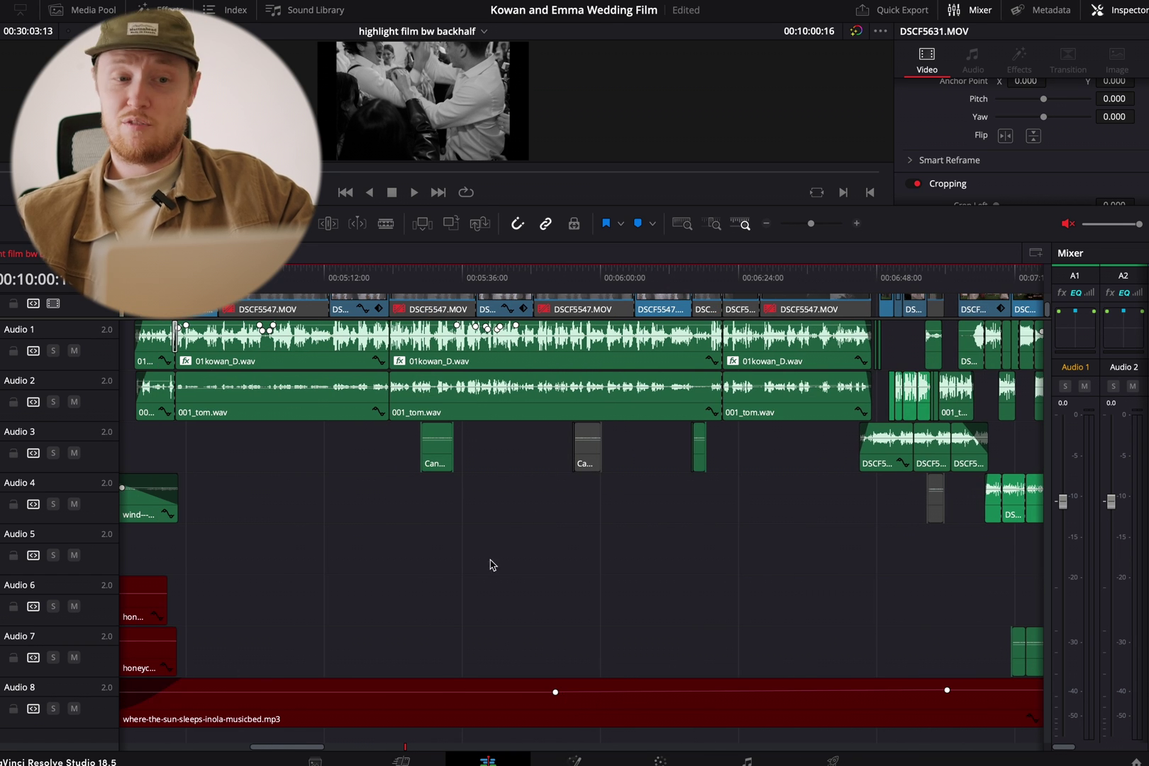
{"action": "scroll", "coordinate": [491, 564], "scroll_direction": "left", "scroll_amount": 10}
{"action": "left_click", "coordinate": [753, 276]}
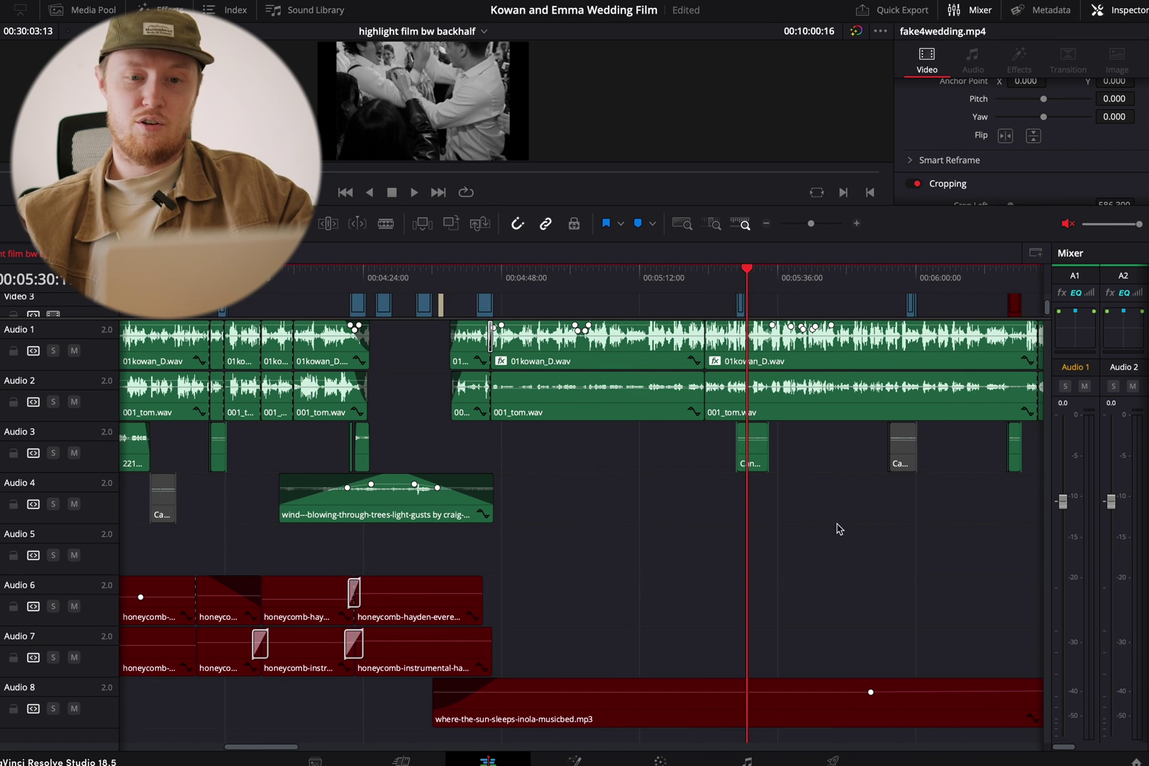
Select the Canon 310XL - Shutter 18fps.wav clip on Audio 3 and enlarge the video area to show Video 1 through Video 5.
{"action": "scroll", "coordinate": [841, 539], "scroll_direction": "up", "scroll_amount": 8}
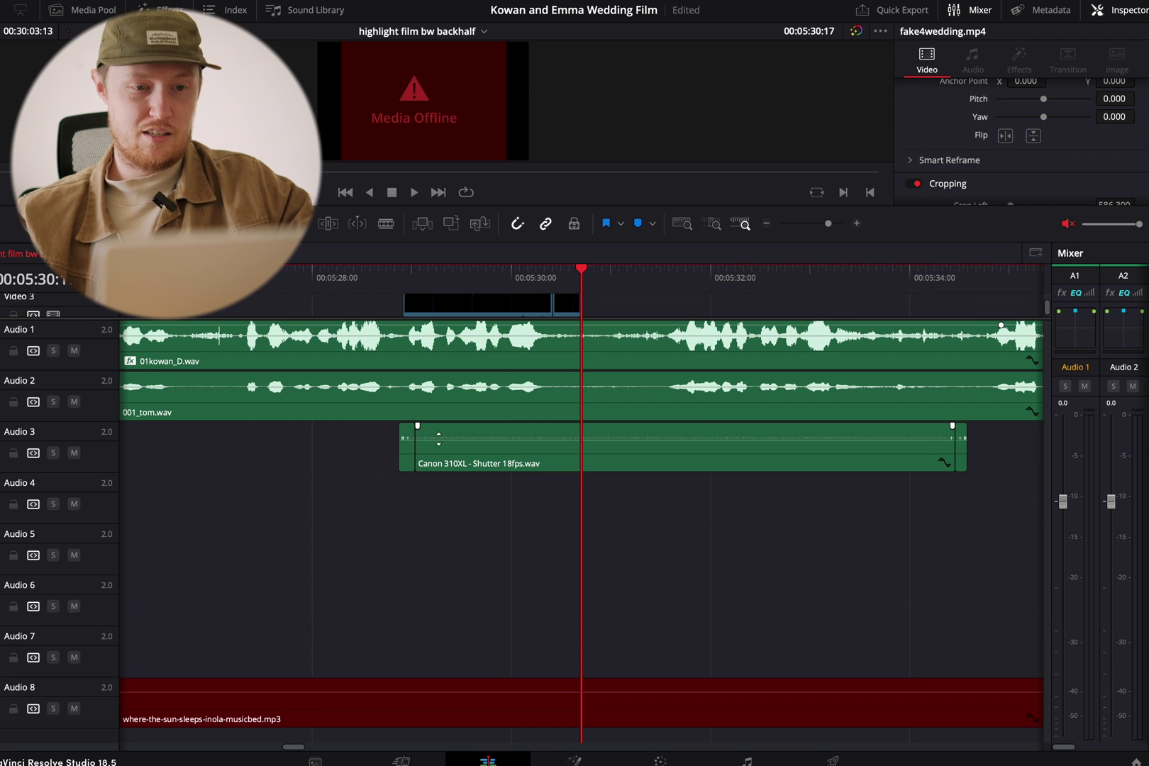
{"action": "left_click", "coordinate": [451, 465]}
{"action": "scroll", "coordinate": [549, 472], "scroll_direction": "down", "scroll_amount": 3}
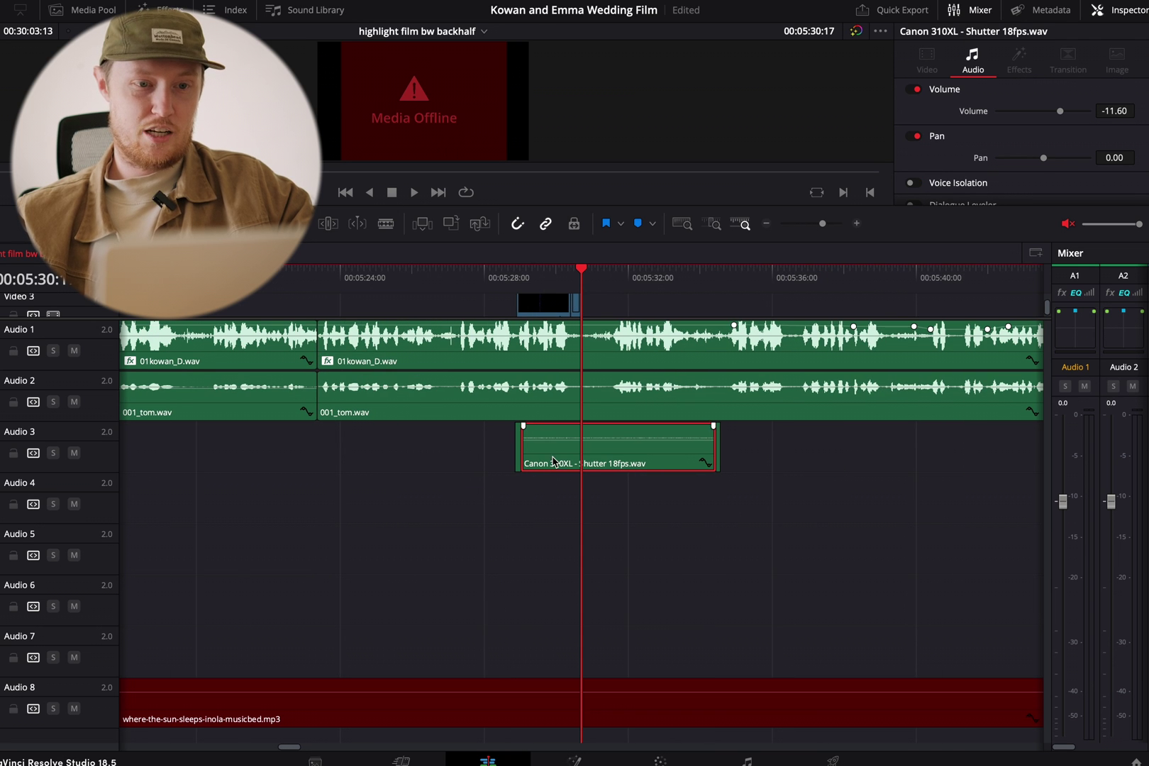
{"action": "left_click_drag", "start_coordinate": [108, 319], "coordinate": [116, 512]}
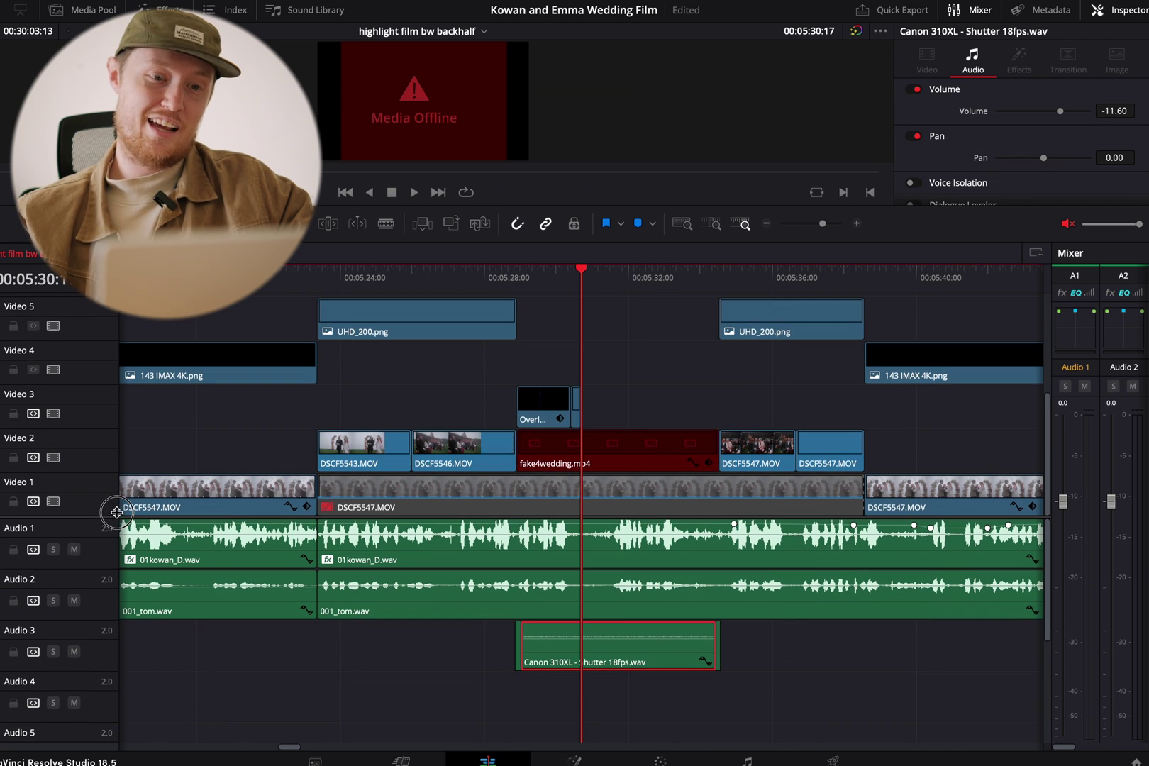
{"action": "scroll", "coordinate": [674, 390], "scroll_direction": "down", "scroll_amount": 5}
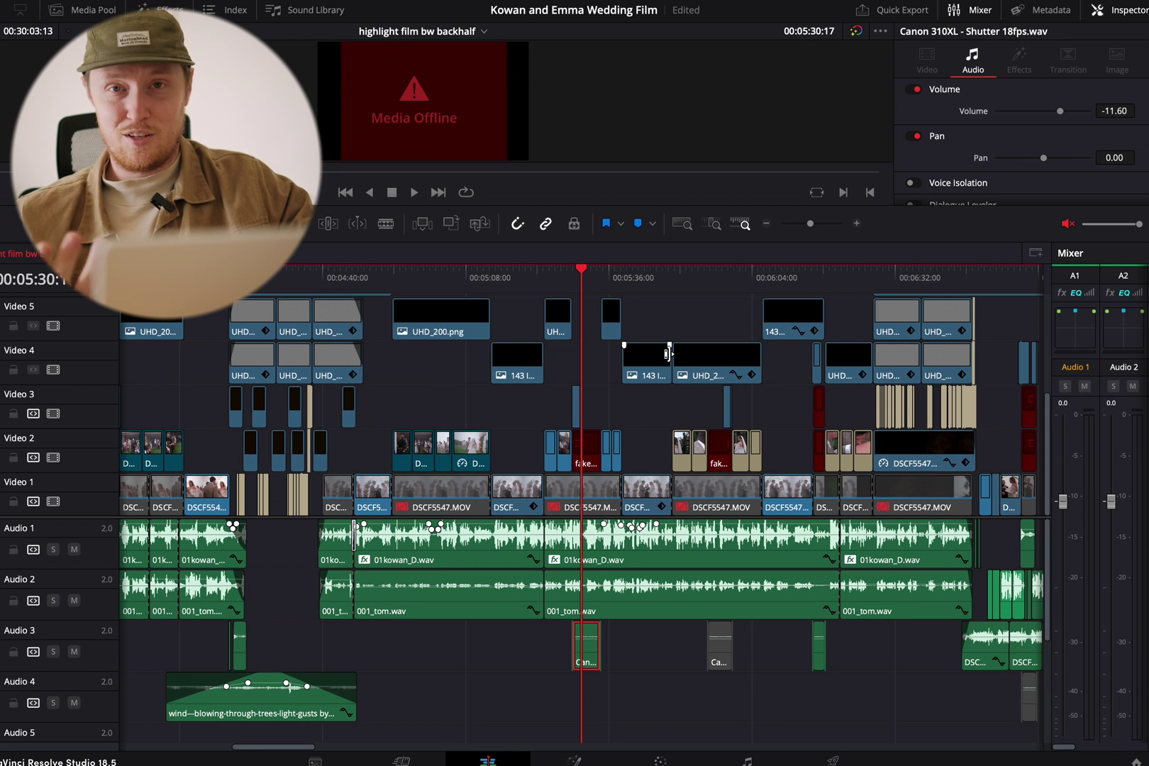
Inspect the Overlay_05_Overscan_UHD_Screen.mov clip on Video 3 at 00:03:47:18 together with the fakewedn.mp4 clip and shutter sound below it.
{"action": "scroll", "coordinate": [561, 408], "scroll_direction": "left", "scroll_amount": 5}
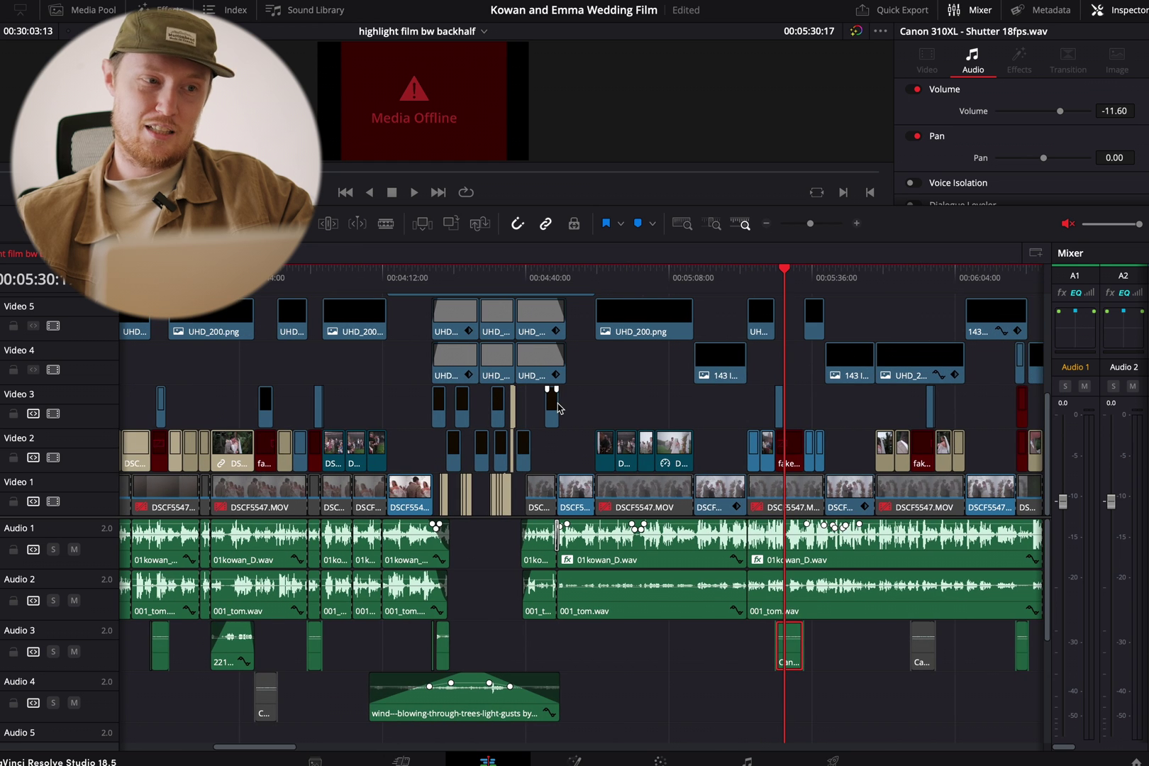
{"action": "scroll", "coordinate": [367, 378], "scroll_direction": "left", "scroll_amount": 2}
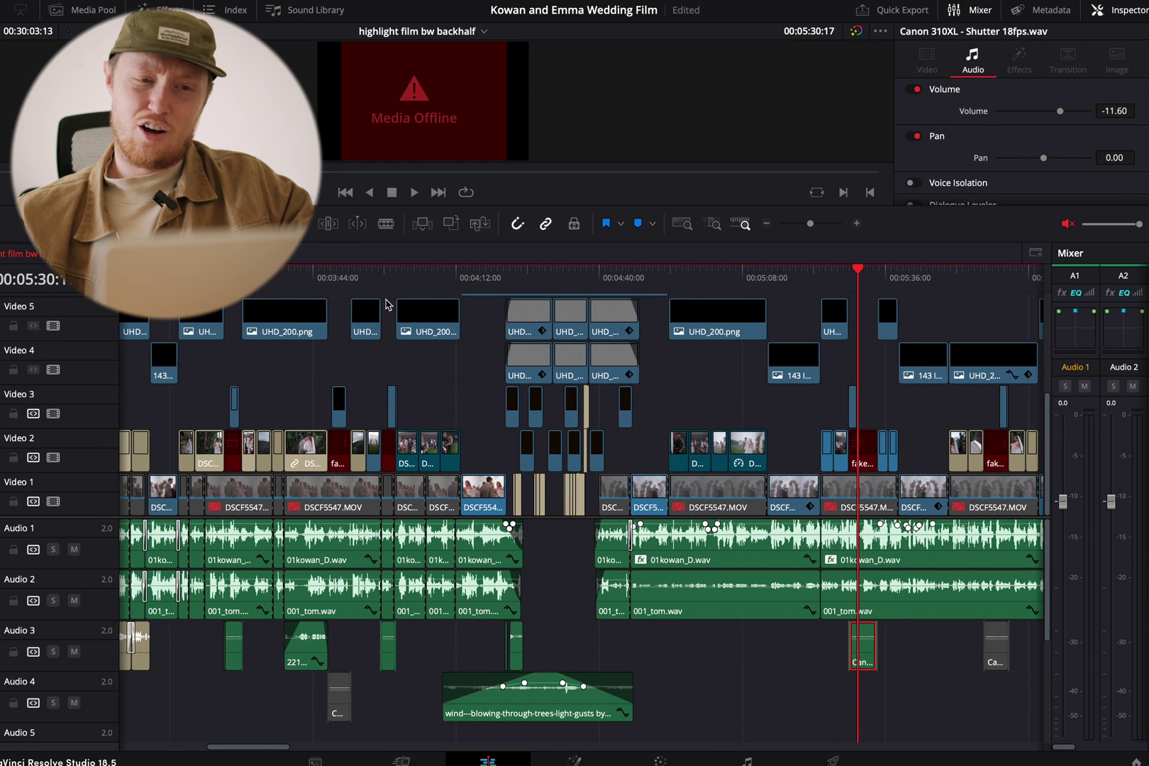
{"action": "left_click", "coordinate": [339, 406]}
{"action": "scroll", "coordinate": [383, 436], "scroll_direction": "left", "scroll_amount": 2}
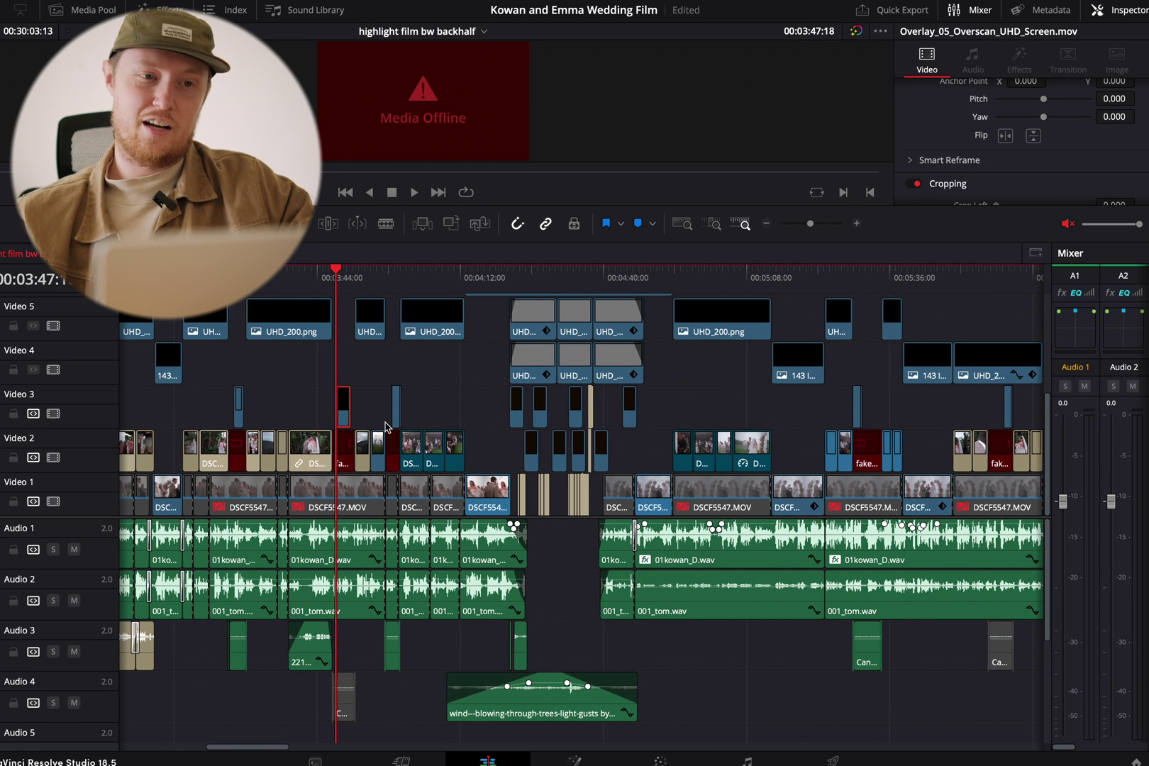
{"action": "scroll", "coordinate": [385, 425], "scroll_direction": "left", "scroll_amount": 5}
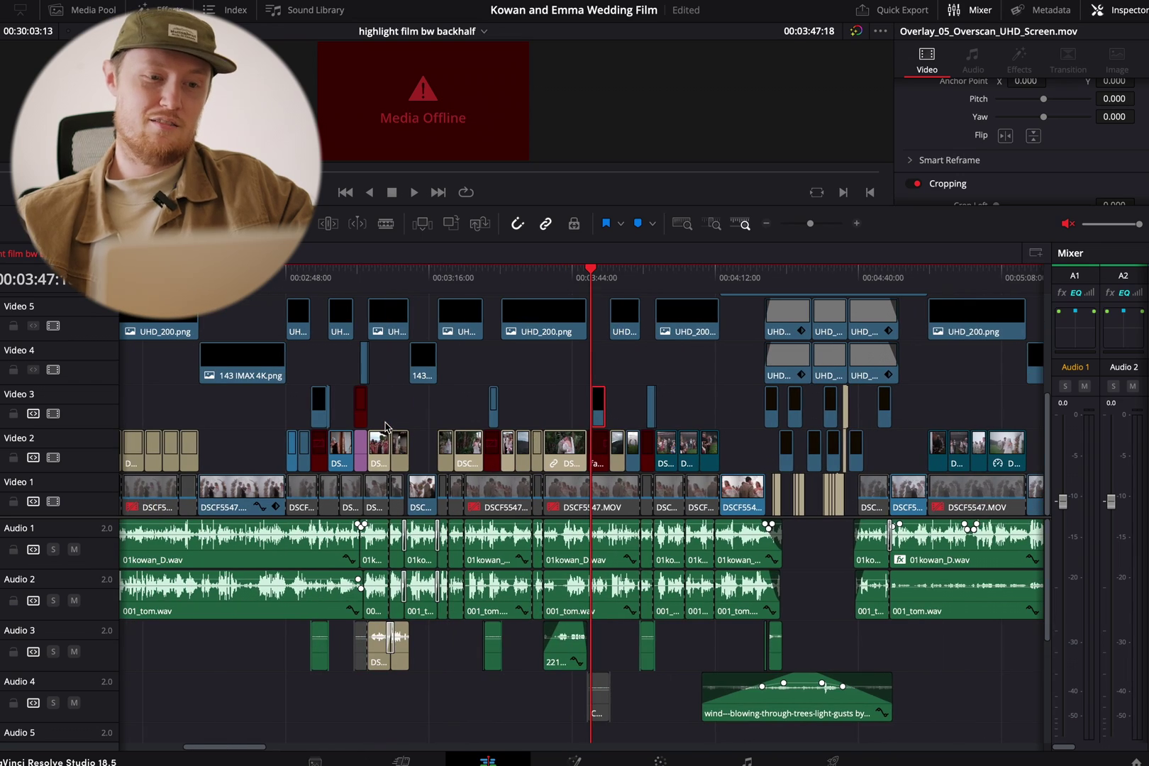
{"action": "scroll", "coordinate": [425, 439], "scroll_direction": "left", "scroll_amount": 13}
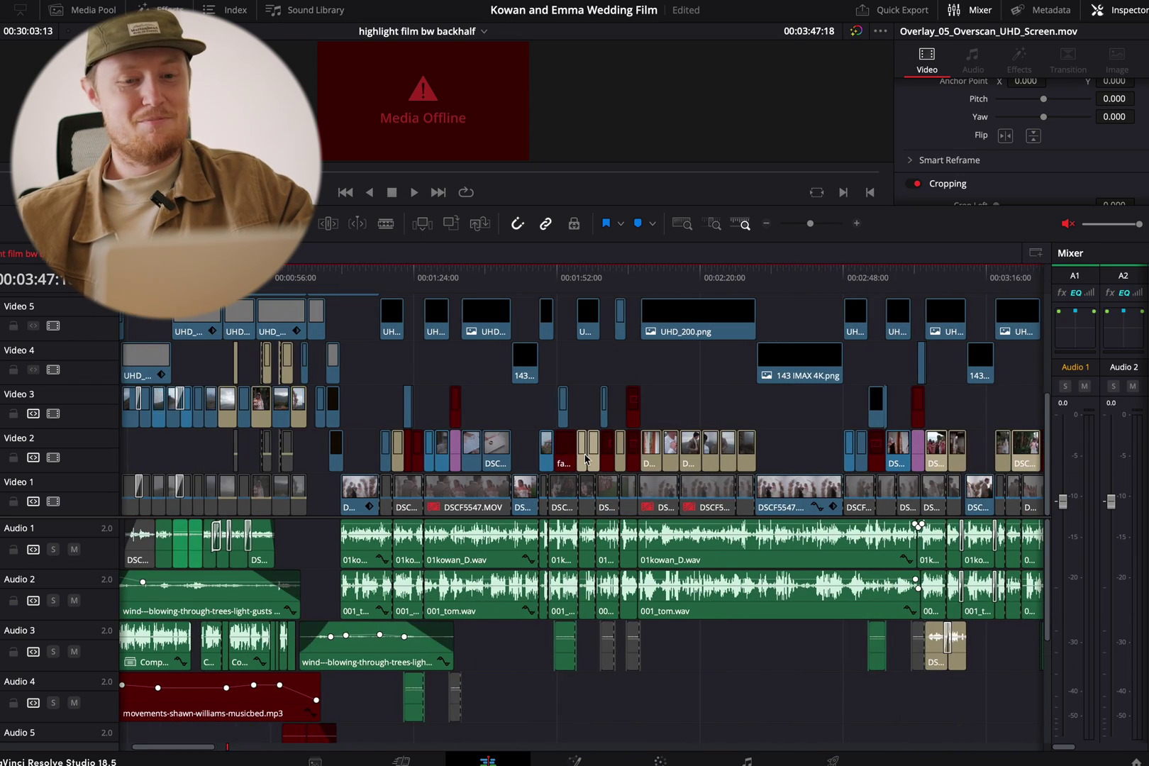
{"action": "scroll", "coordinate": [441, 431], "scroll_direction": "up", "scroll_amount": 4}
{"action": "scroll", "coordinate": [560, 661], "scroll_direction": "up", "scroll_amount": 2}
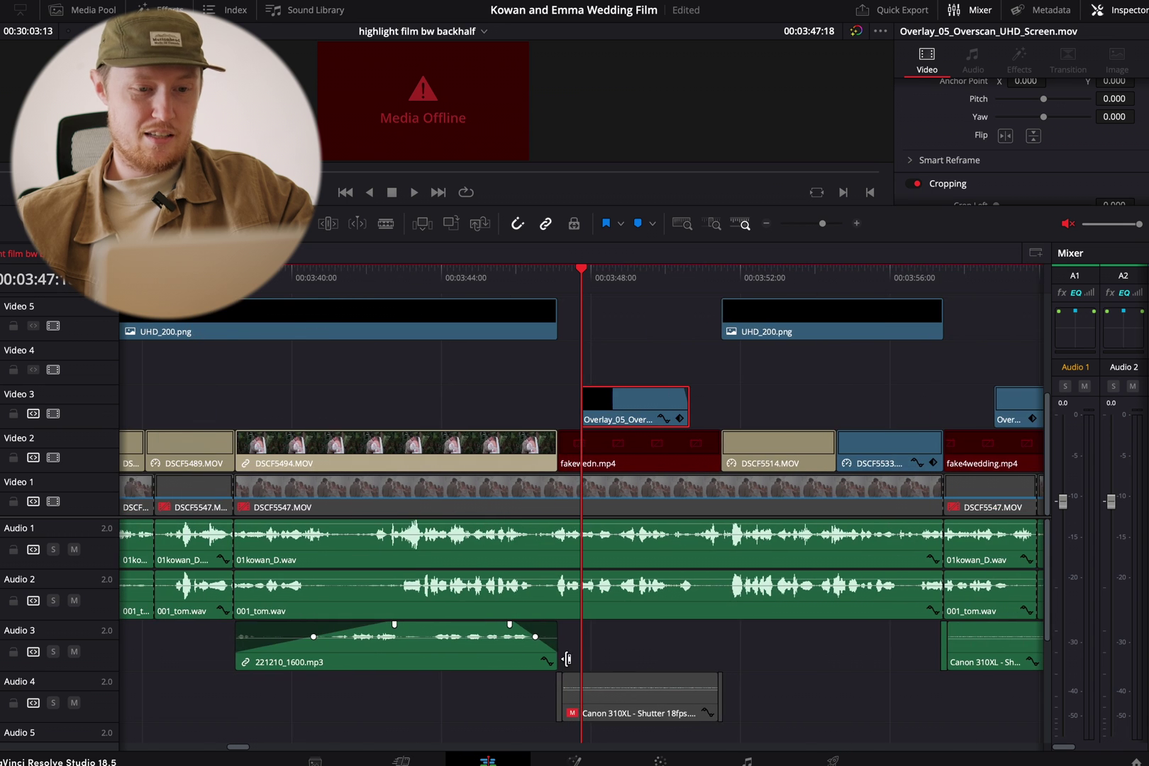
Move the playhead to 00:03:58:19 and examine the fake4wedding.mp4 clip with its overlay on Video 3 and shutter sound on Audio 3.
{"action": "scroll", "coordinate": [721, 645], "scroll_direction": "down", "scroll_amount": 4}
{"action": "left_click", "coordinate": [746, 271]}
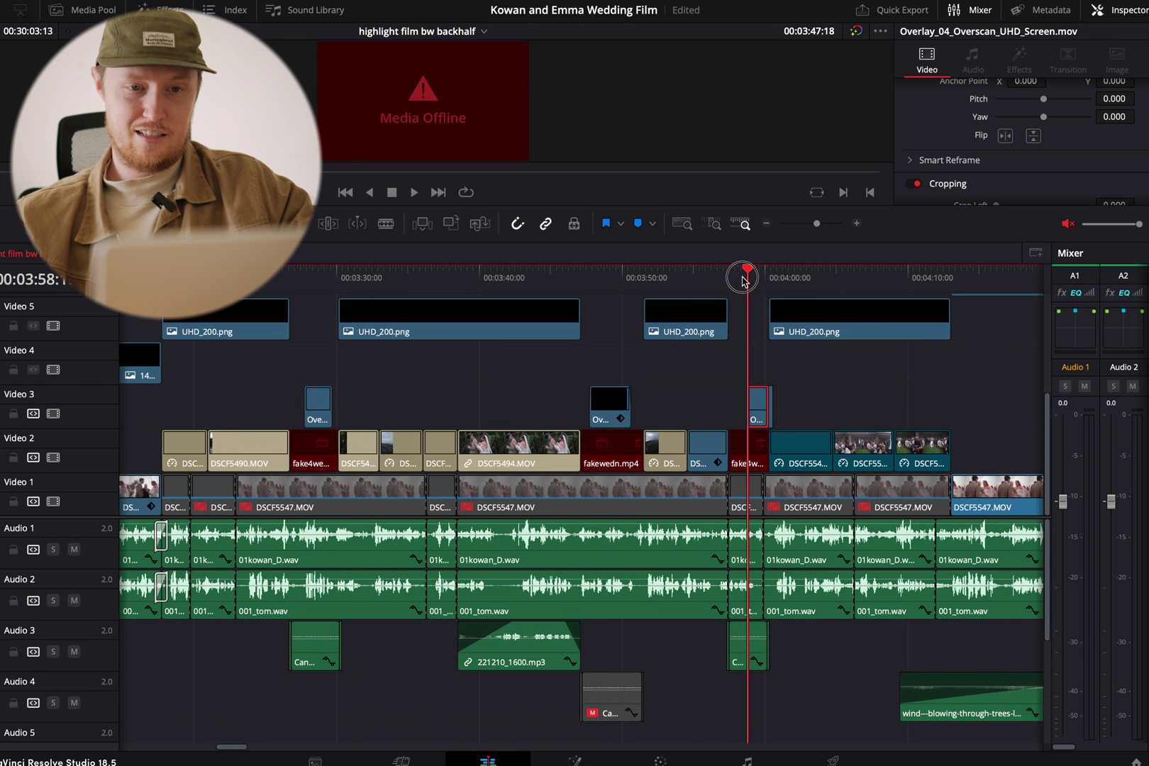
{"action": "scroll", "coordinate": [762, 590], "scroll_direction": "up", "scroll_amount": 3}
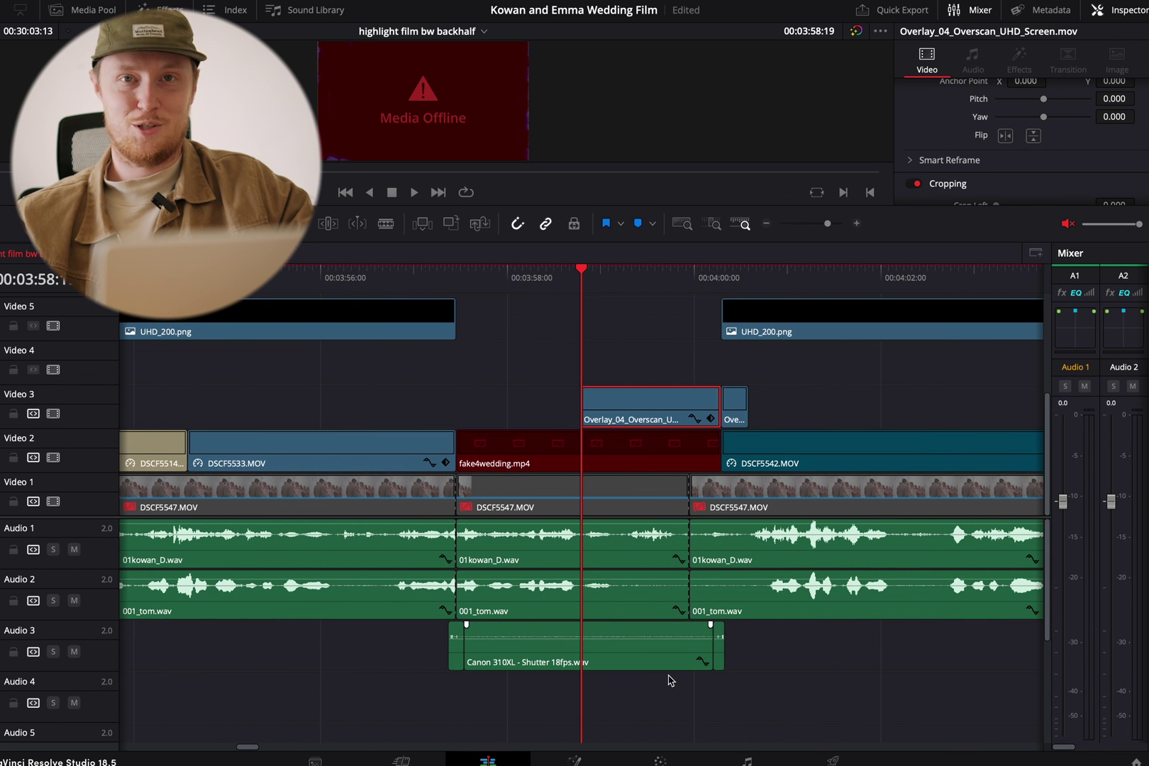
{"action": "scroll", "coordinate": [515, 681], "scroll_direction": "down", "scroll_amount": 3}
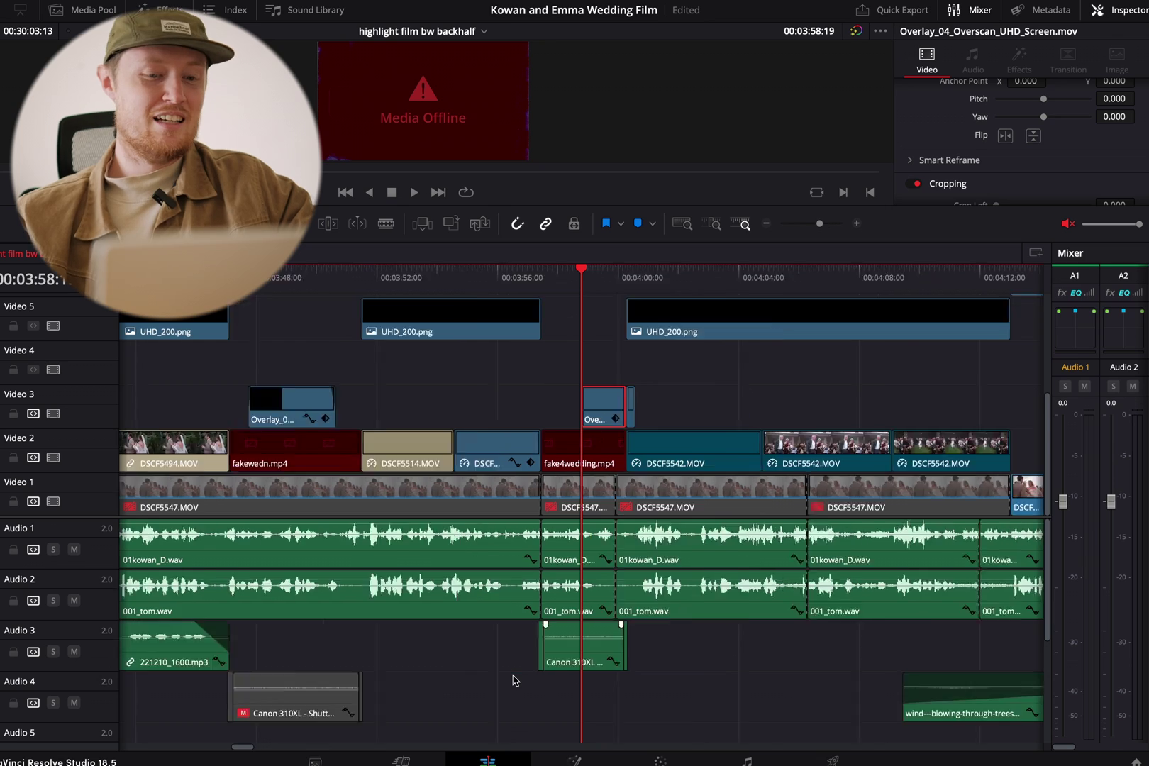
Return to the first half of the timeline and place the playhead at 00:01:37:11.
{"action": "scroll", "coordinate": [515, 681], "scroll_direction": "down", "scroll_amount": 4}
{"action": "scroll", "coordinate": [515, 681], "scroll_direction": "down", "scroll_amount": 3}
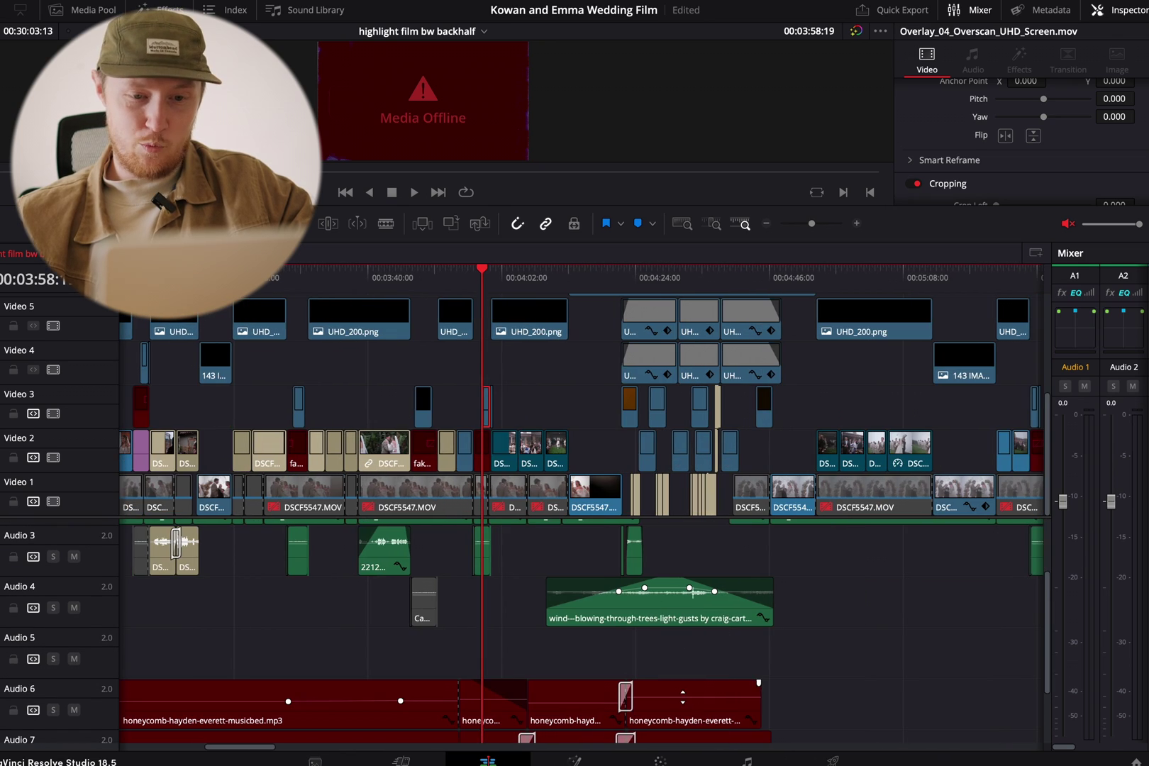
{"action": "scroll", "coordinate": [645, 632], "scroll_direction": "down", "scroll_amount": 5}
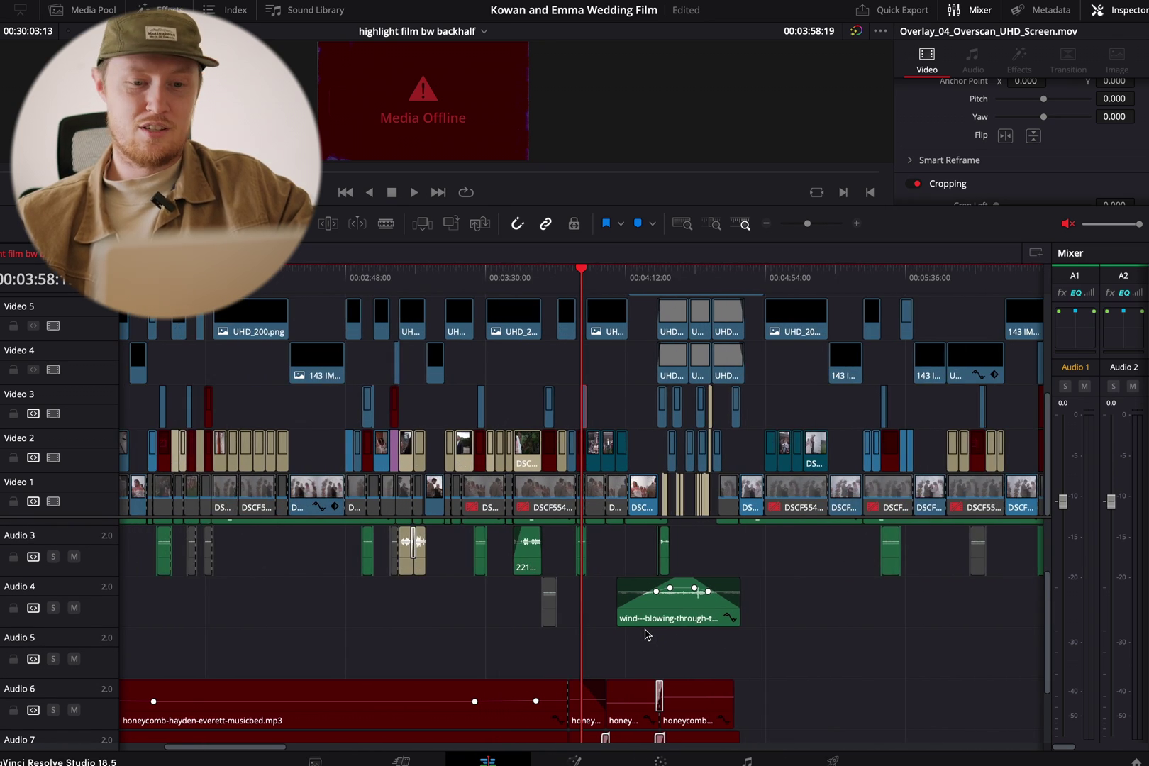
{"action": "scroll", "coordinate": [556, 624], "scroll_direction": "left", "scroll_amount": 5}
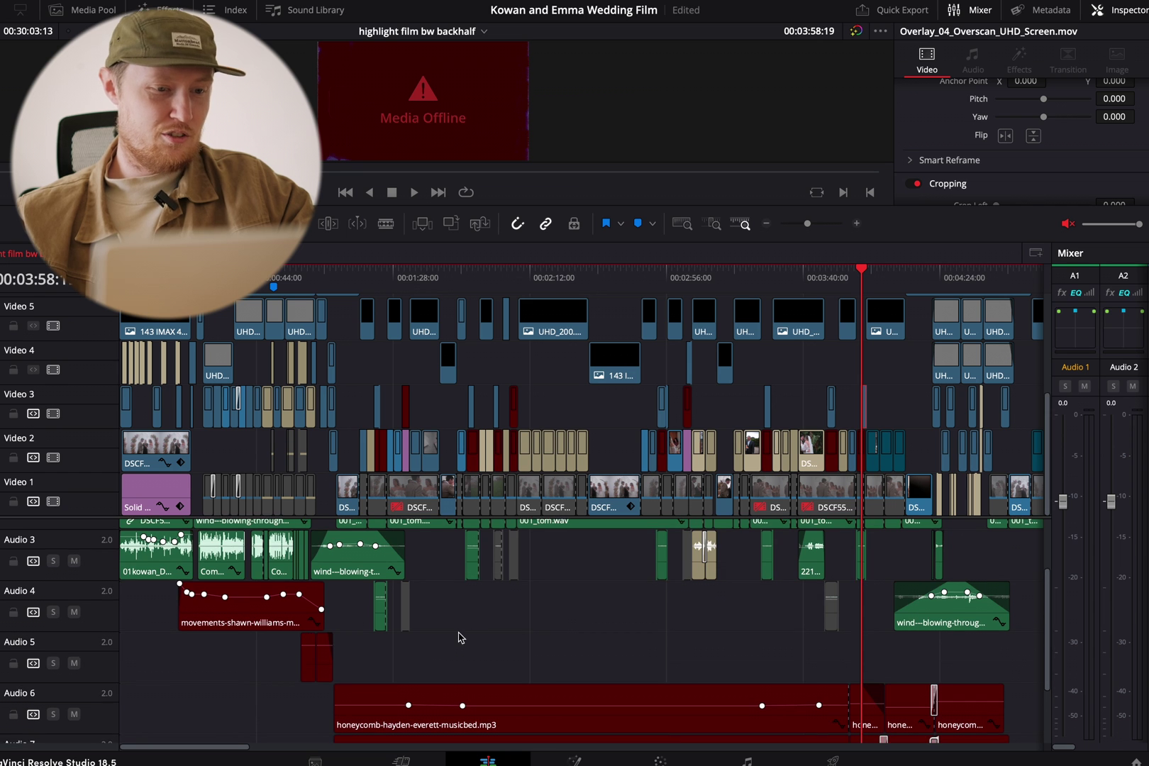
{"action": "scroll", "coordinate": [460, 637], "scroll_direction": "up", "scroll_amount": 3}
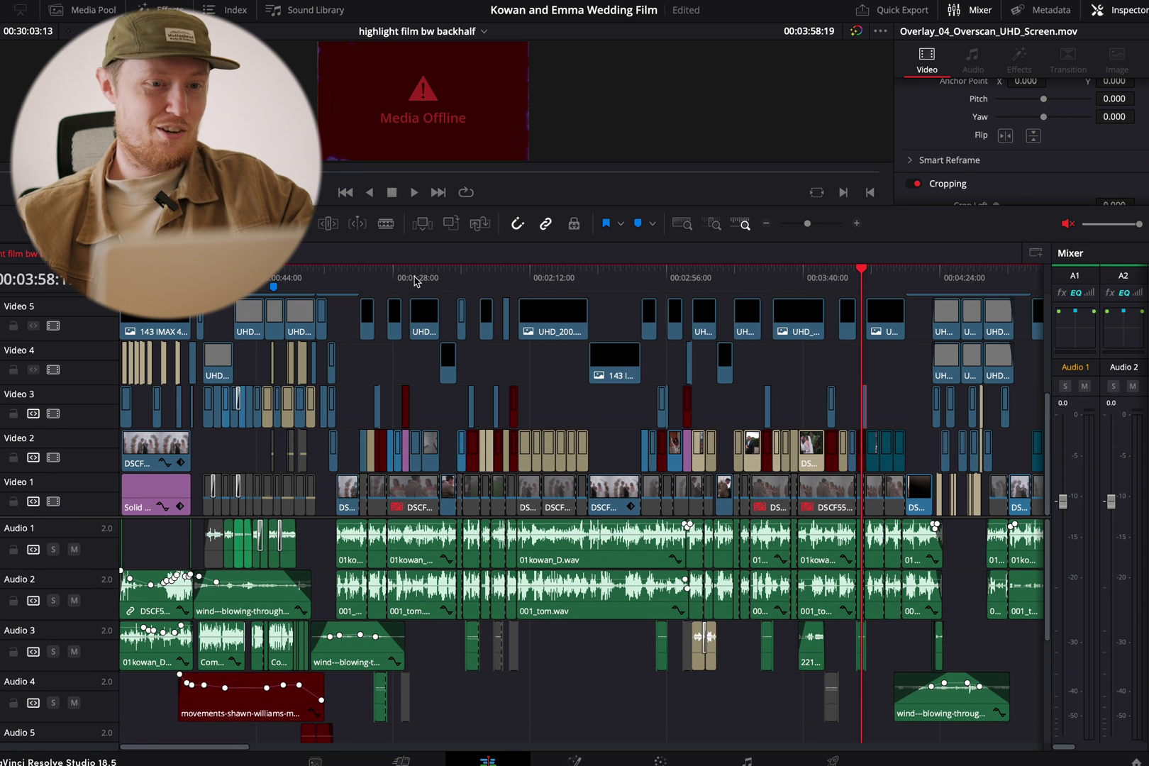
{"action": "left_click_drag", "start_coordinate": [414, 281], "coordinate": [419, 281]}
{"action": "scroll", "coordinate": [557, 671], "scroll_direction": "down", "scroll_amount": 3}
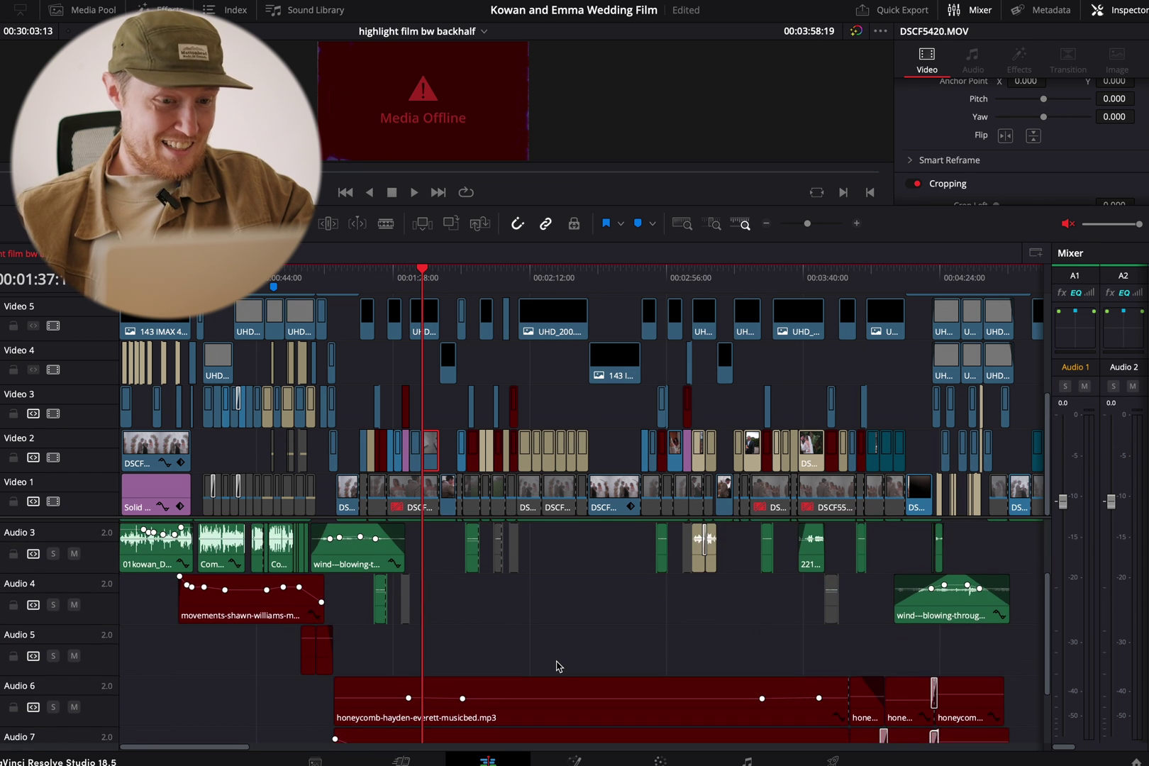
Select the paired voice clips on Audio 1 and Audio 2 around the playhead and review their shared audio settings.
{"action": "scroll", "coordinate": [557, 671], "scroll_direction": "up", "scroll_amount": 3}
{"action": "left_click_drag", "start_coordinate": [323, 549], "coordinate": [521, 599]}
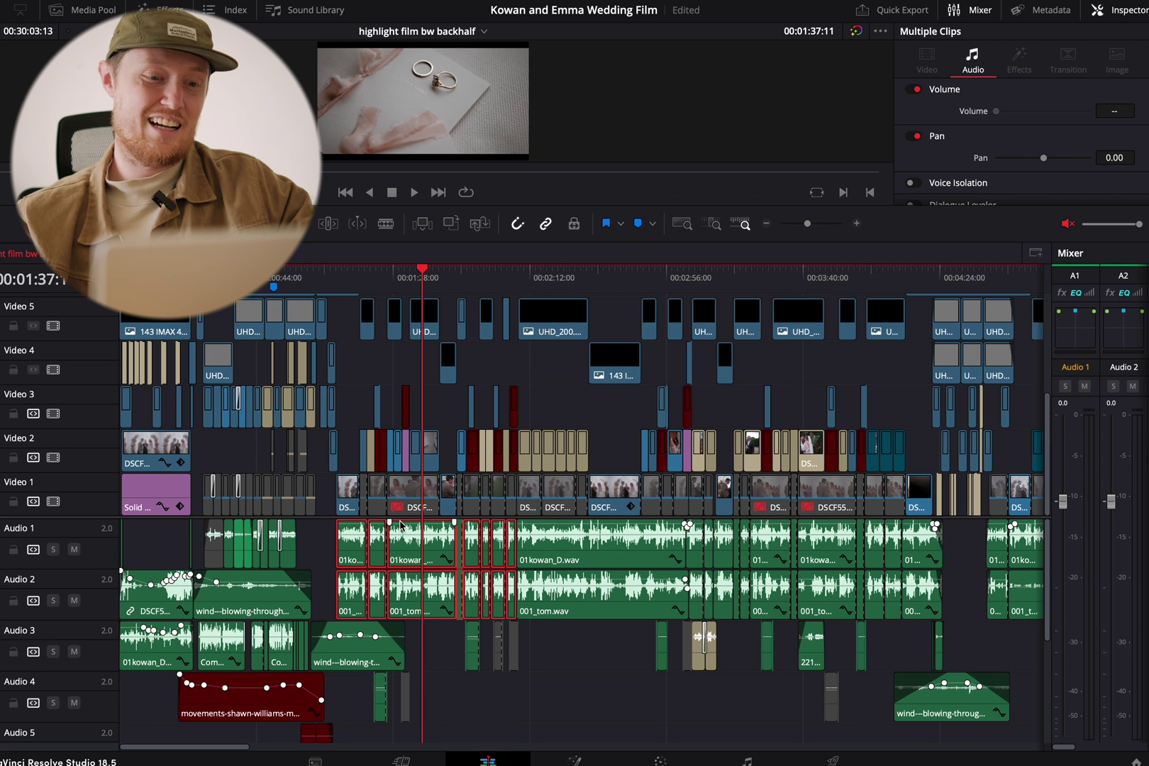
{"action": "scroll", "coordinate": [964, 124], "scroll_direction": "down", "scroll_amount": 3}
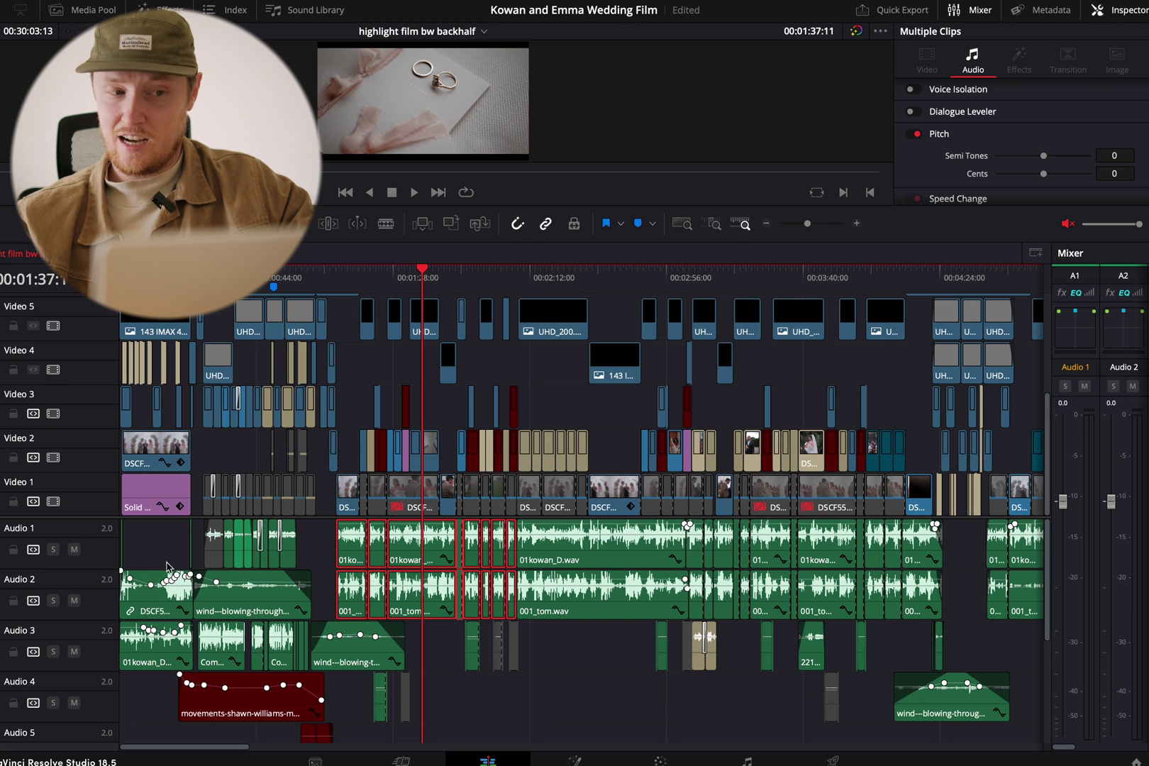
Inspect the audio settings of the 01kowan_D.wav clip on Audio 1 and the 001_tom.wav clip below it at the playhead.
{"action": "left_click", "coordinate": [328, 557]}
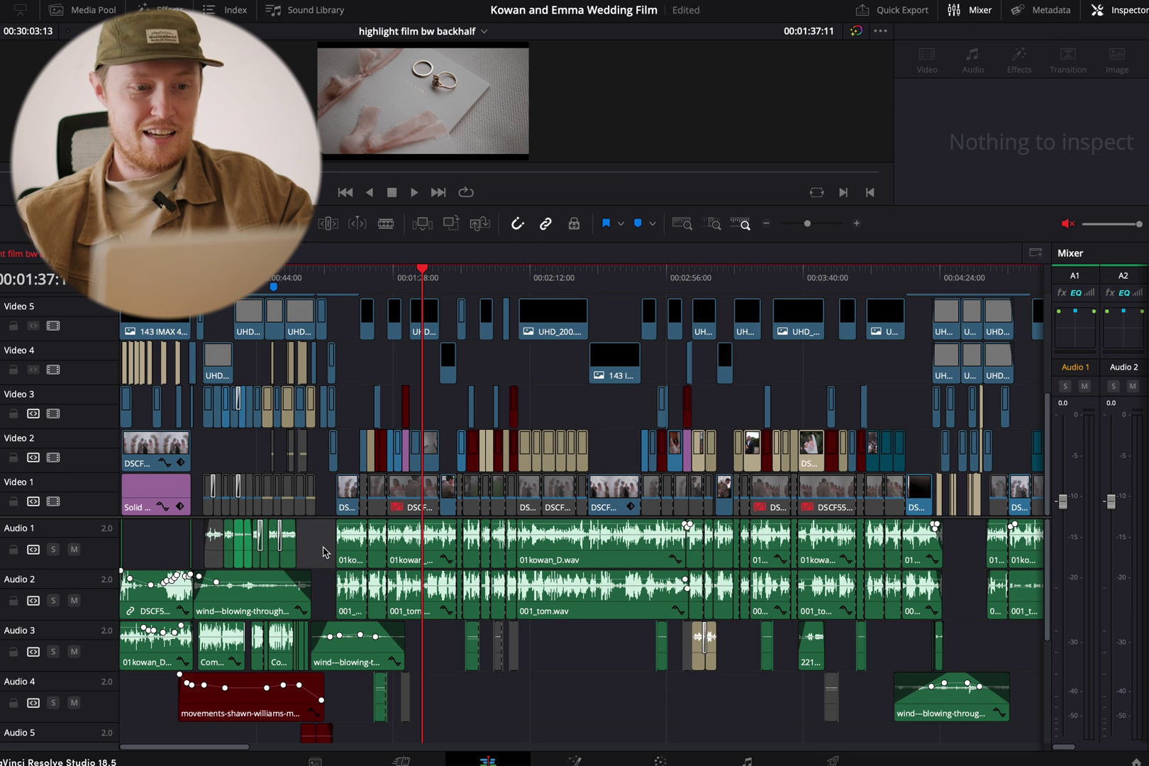
{"action": "left_click", "coordinate": [445, 558]}
{"action": "scroll", "coordinate": [977, 145], "scroll_direction": "down", "scroll_amount": 2}
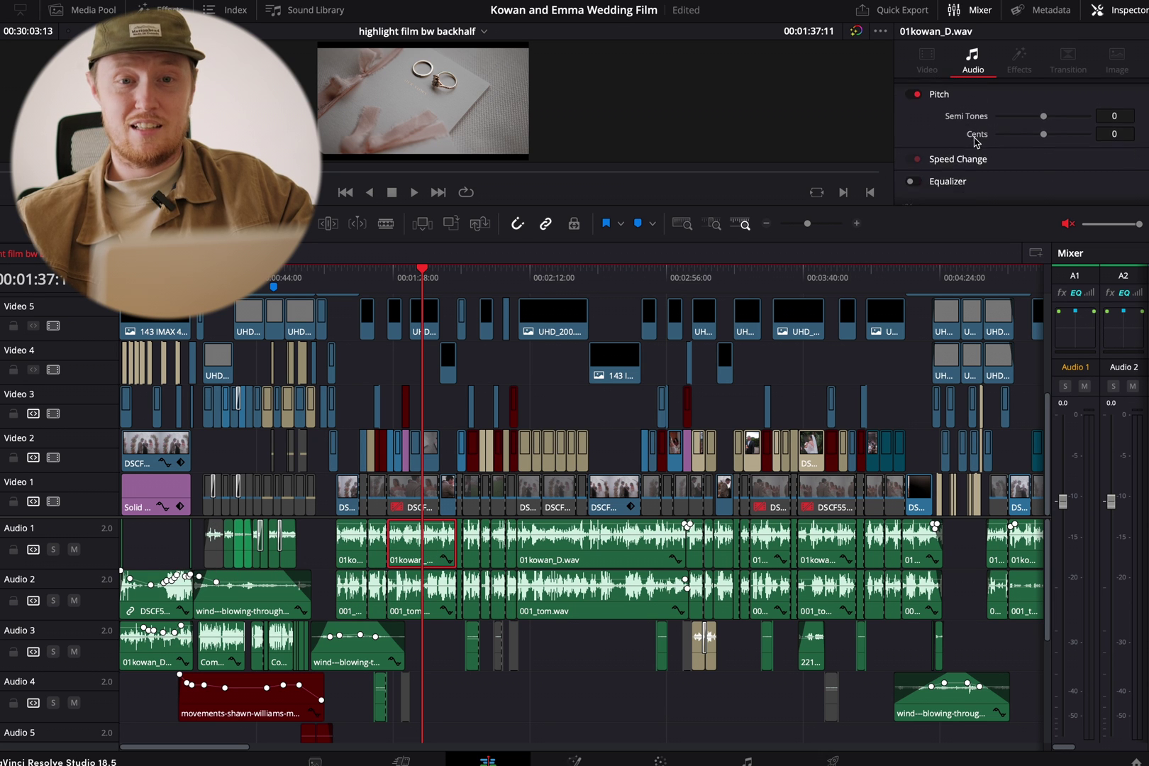
{"action": "scroll", "coordinate": [976, 141], "scroll_direction": "up", "scroll_amount": 3}
{"action": "left_click", "coordinate": [415, 604]}
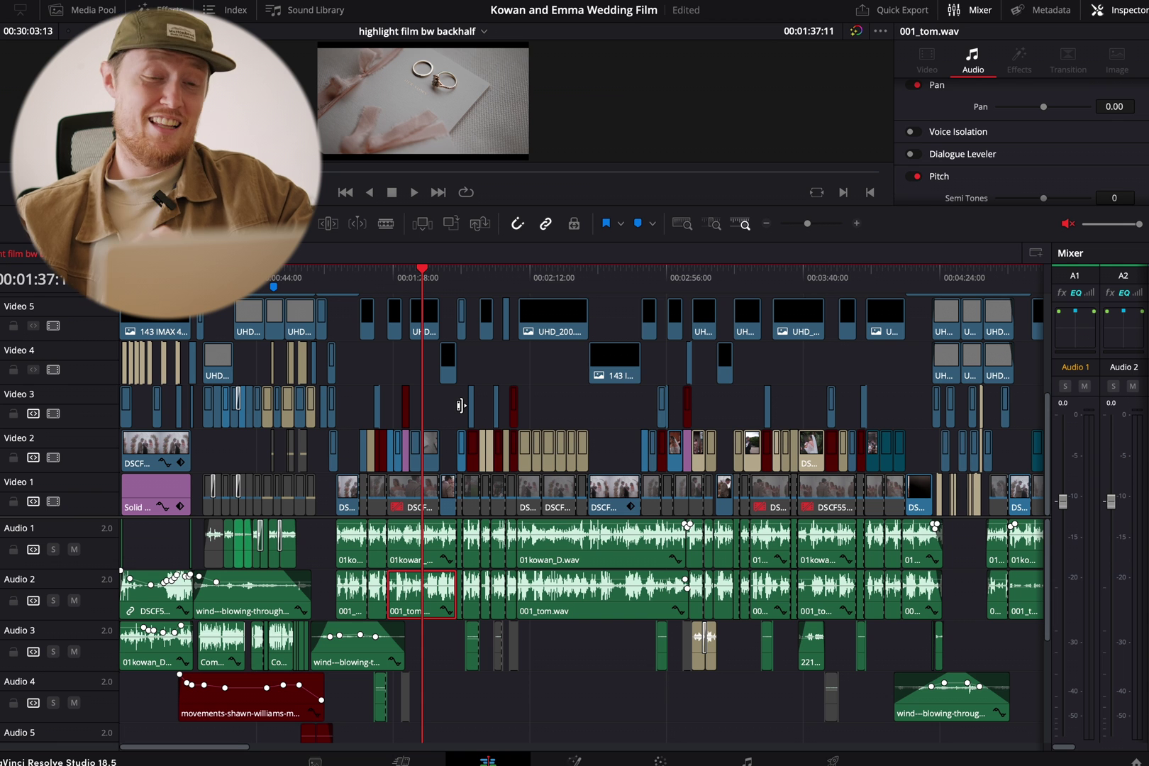
Examine how the opening section's video layers line up with the voice, wind and music clips on Audio 1 through Audio 4.
{"action": "scroll", "coordinate": [461, 405], "scroll_direction": "up", "scroll_amount": 2}
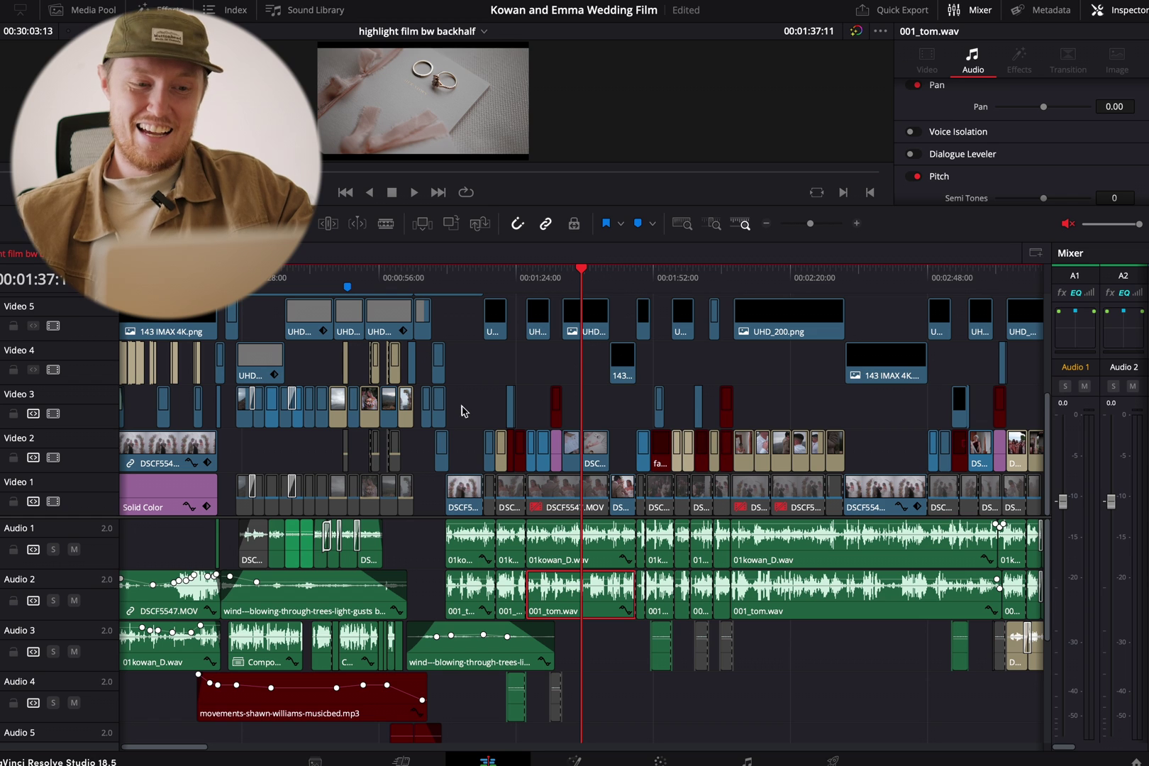
{"action": "scroll", "coordinate": [435, 558], "scroll_direction": "left", "scroll_amount": 5}
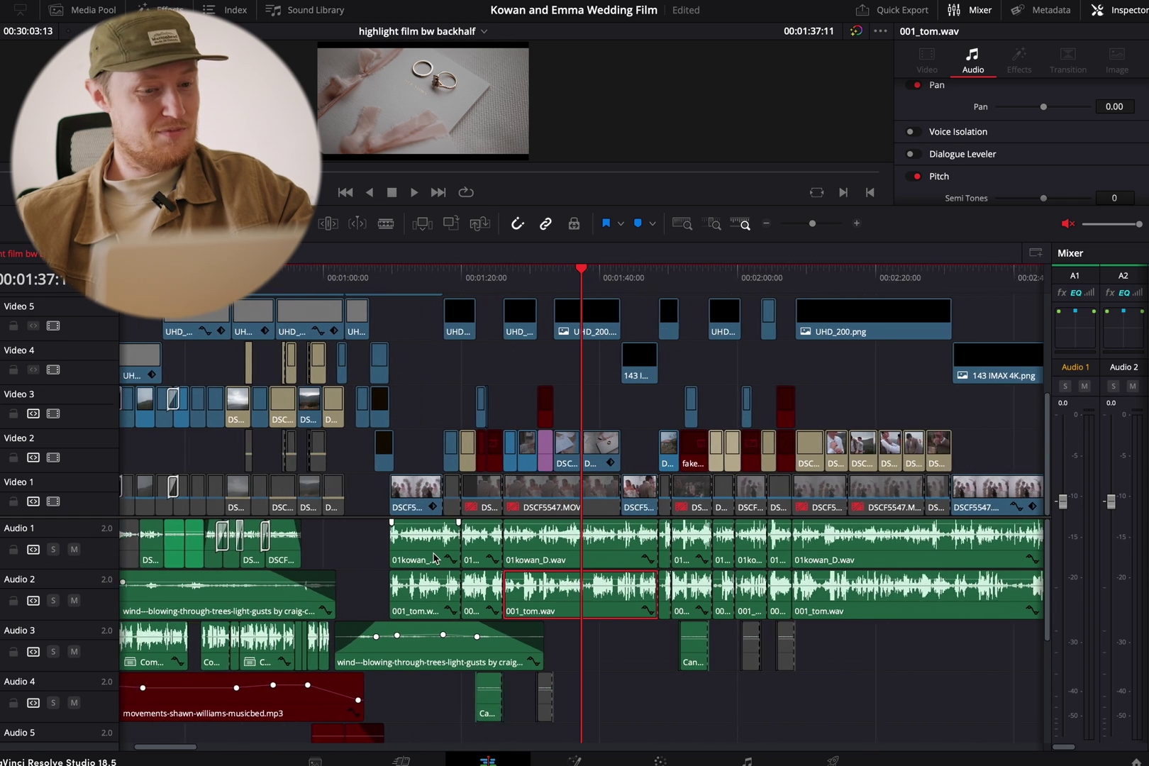
{"action": "scroll", "coordinate": [434, 559], "scroll_direction": "up", "scroll_amount": 2}
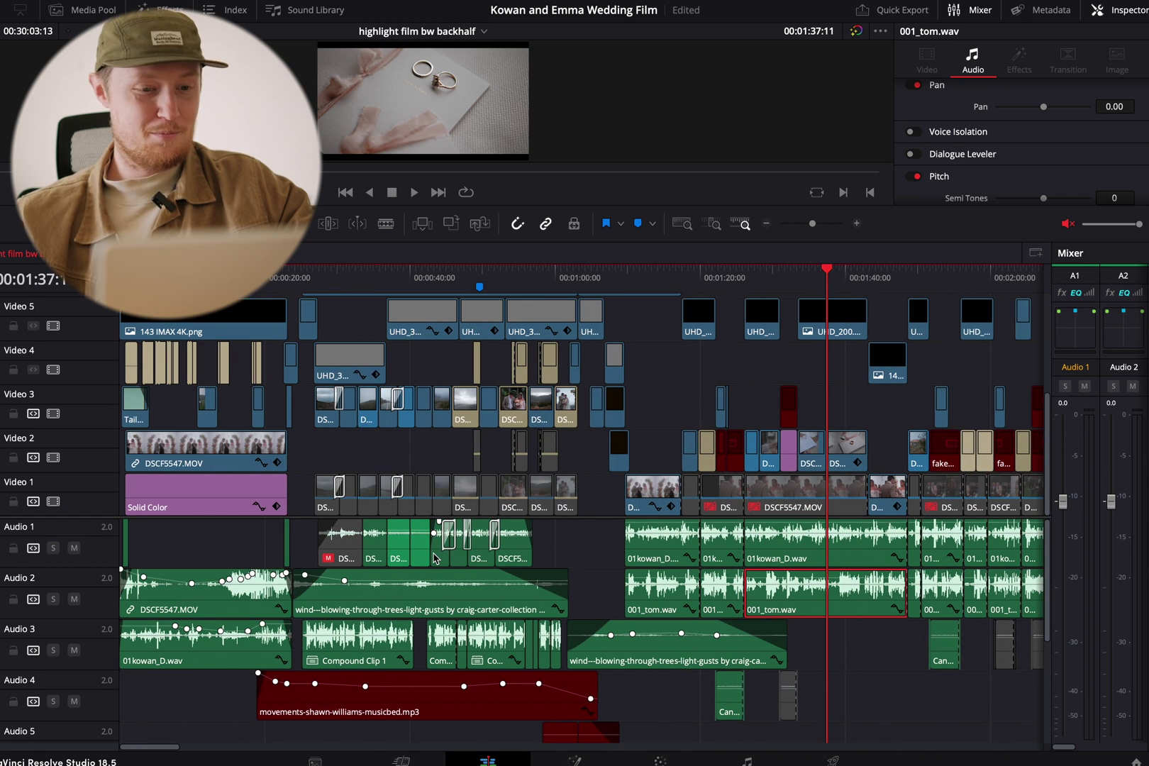
{"action": "scroll", "coordinate": [600, 573], "scroll_direction": "down", "scroll_amount": 2}
{"action": "scroll", "coordinate": [599, 573], "scroll_direction": "down", "scroll_amount": 2}
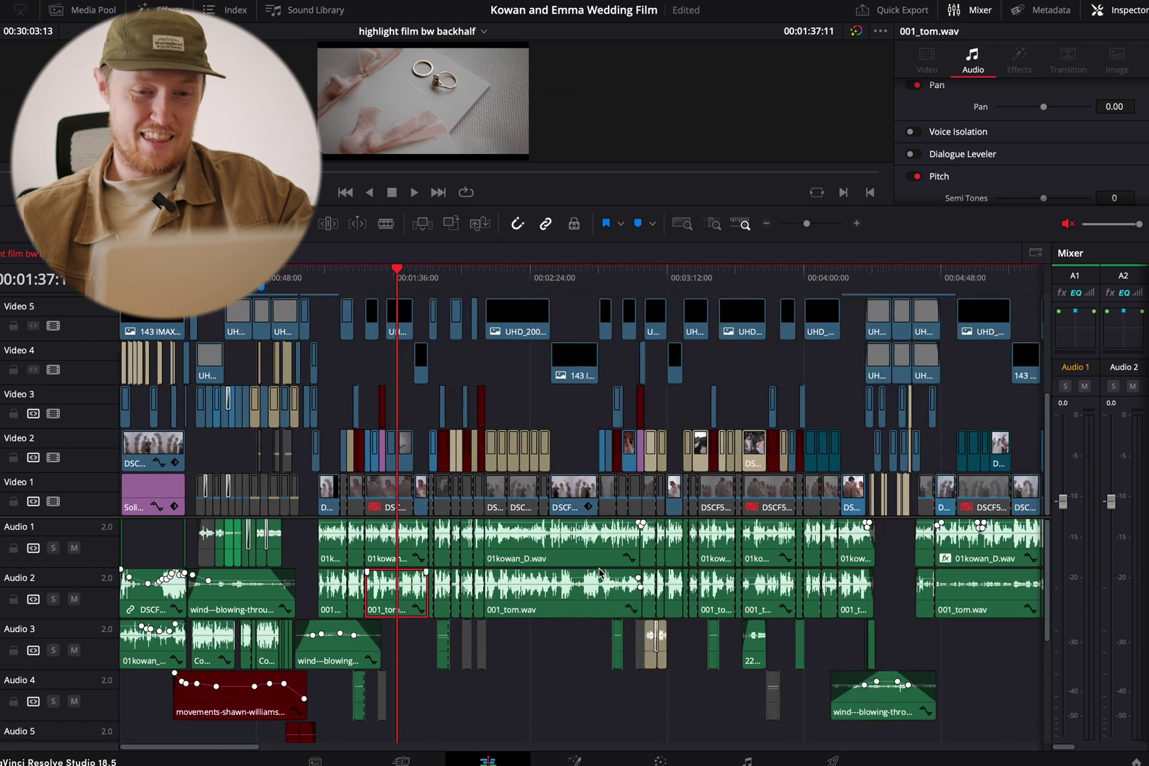
Survey the full-length film timeline, comparing the music clips on Audio 5 through Audio 8 with the voice and effects tracks above.
{"action": "scroll", "coordinate": [590, 643], "scroll_direction": "down", "scroll_amount": 3}
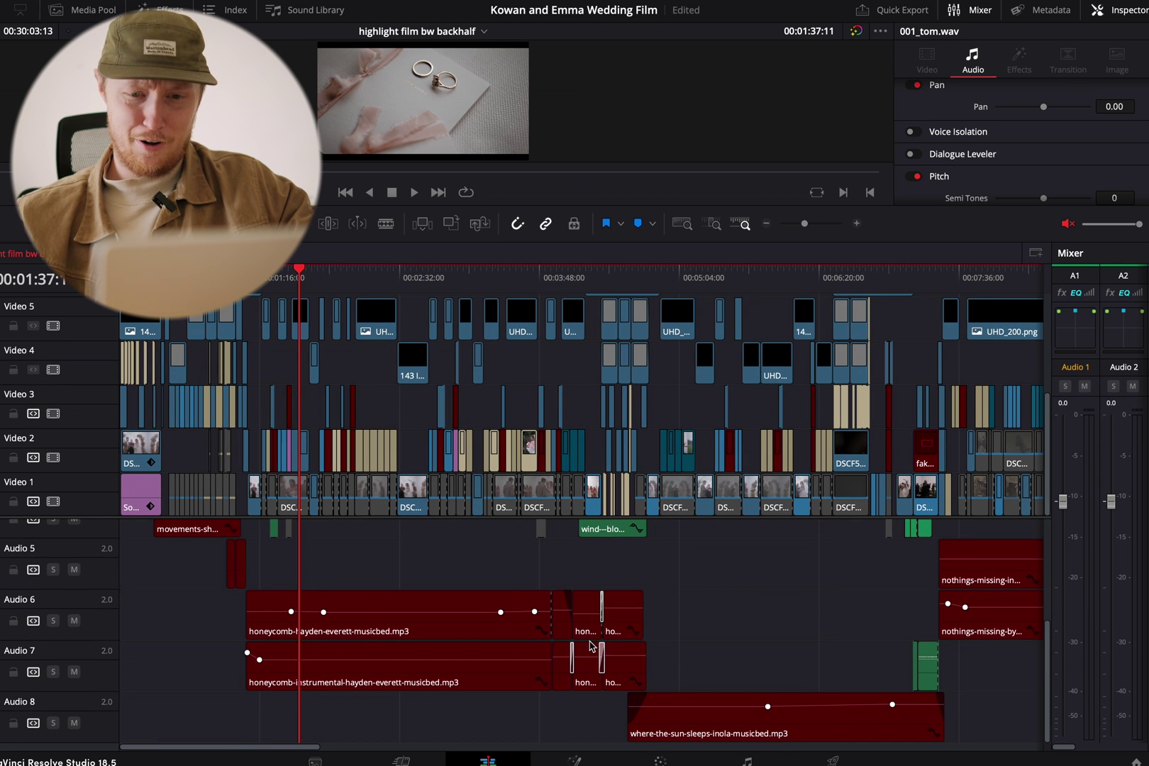
{"action": "scroll", "coordinate": [591, 645], "scroll_direction": "down", "scroll_amount": 3}
{"action": "scroll", "coordinate": [249, 596], "scroll_direction": "up", "scroll_amount": 2}
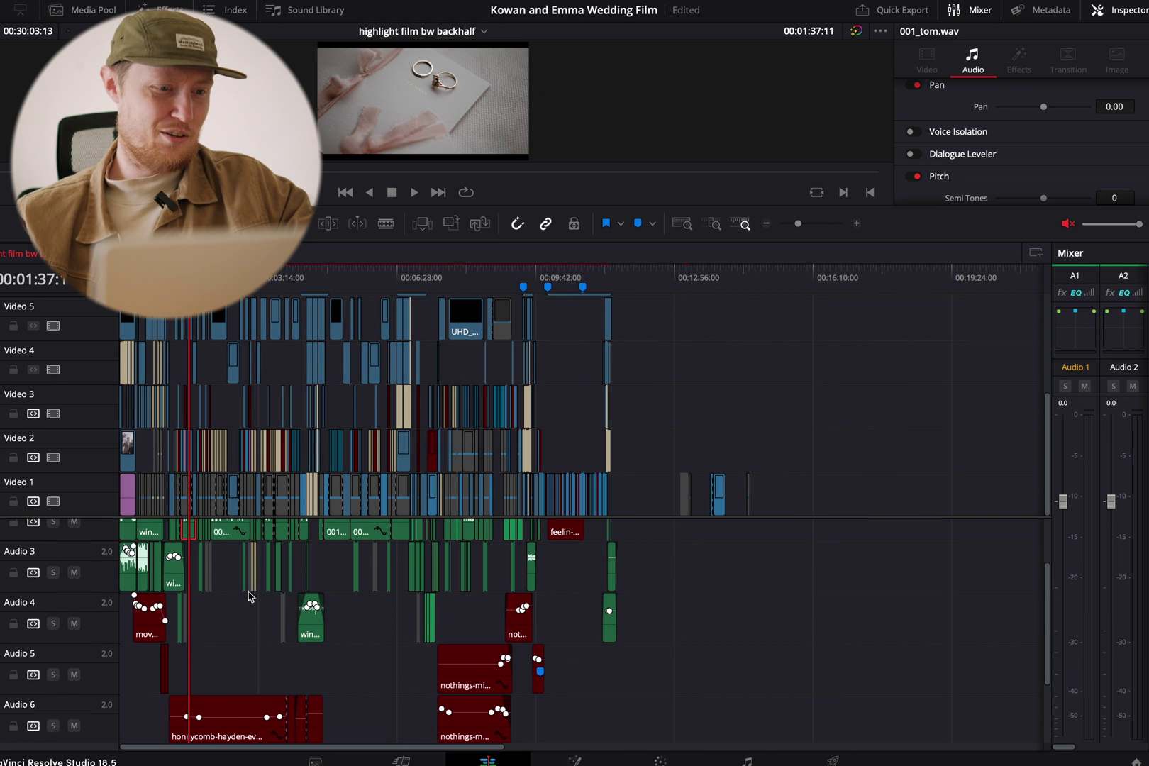
{"action": "scroll", "coordinate": [249, 596], "scroll_direction": "up", "scroll_amount": 2}
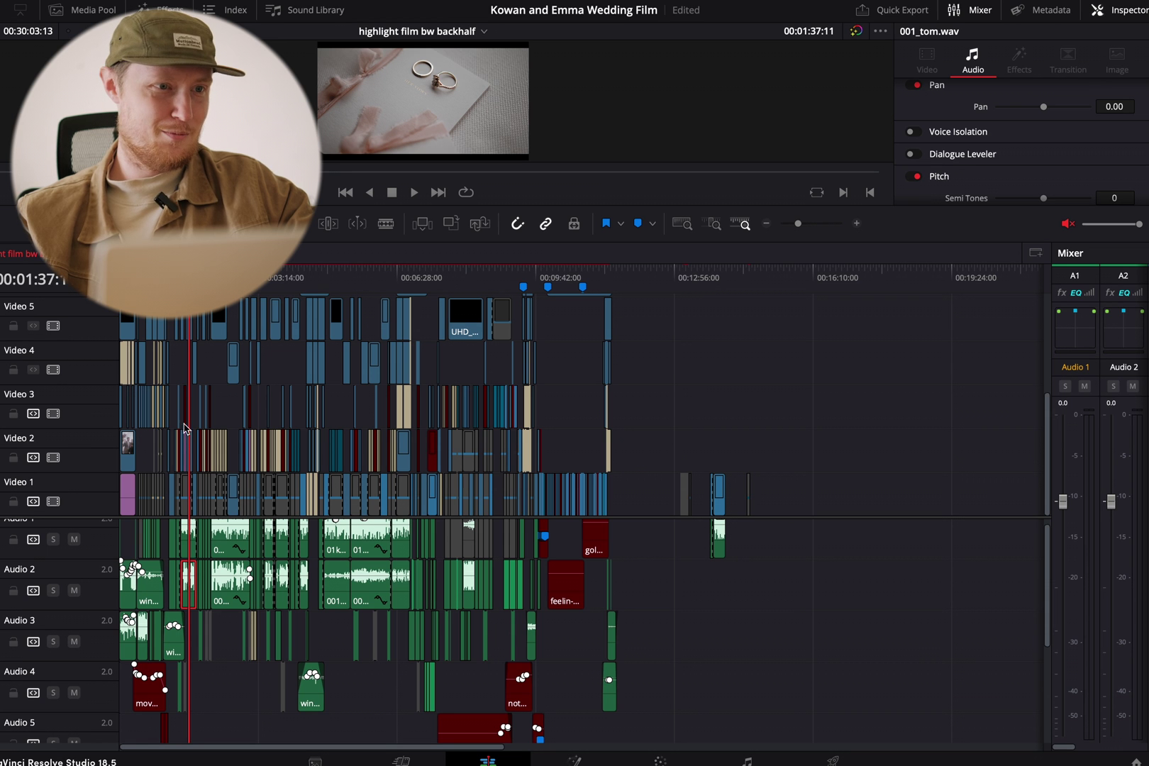
{"action": "scroll", "coordinate": [290, 568], "scroll_direction": "up", "scroll_amount": 1}
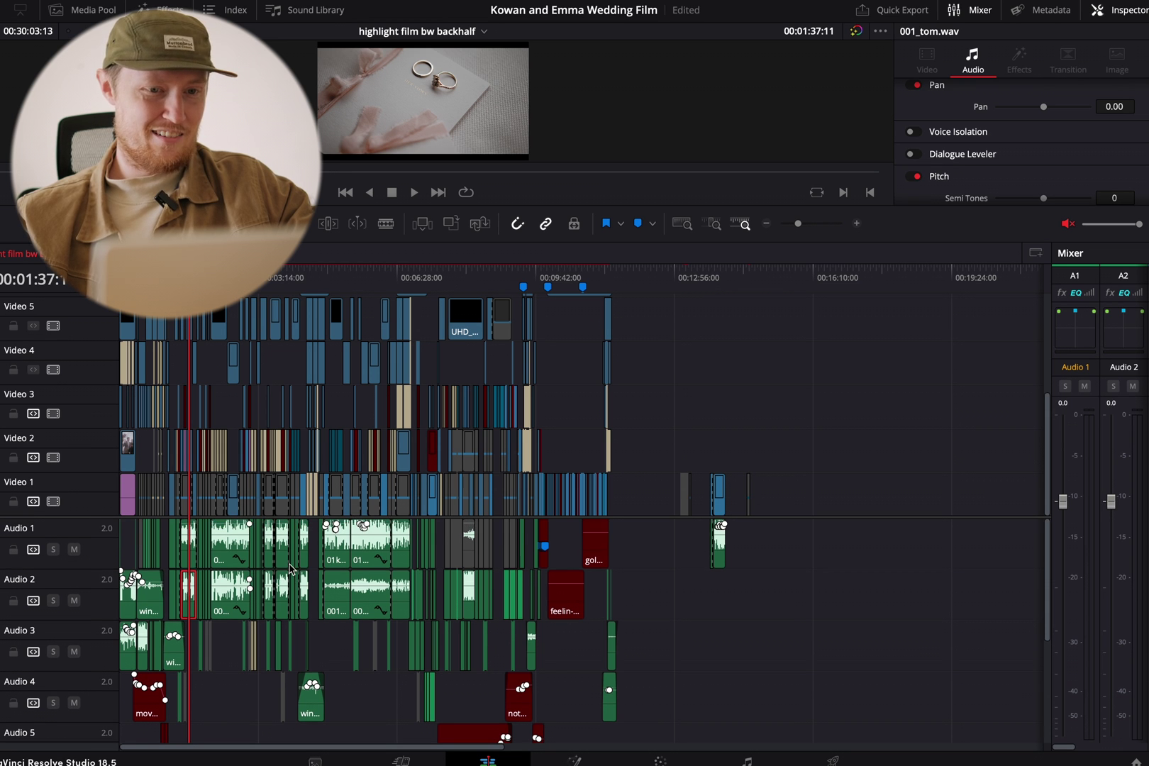
{"action": "scroll", "coordinate": [290, 567], "scroll_direction": "up", "scroll_amount": 1}
{"action": "scroll", "coordinate": [290, 567], "scroll_direction": "up", "scroll_amount": 3}
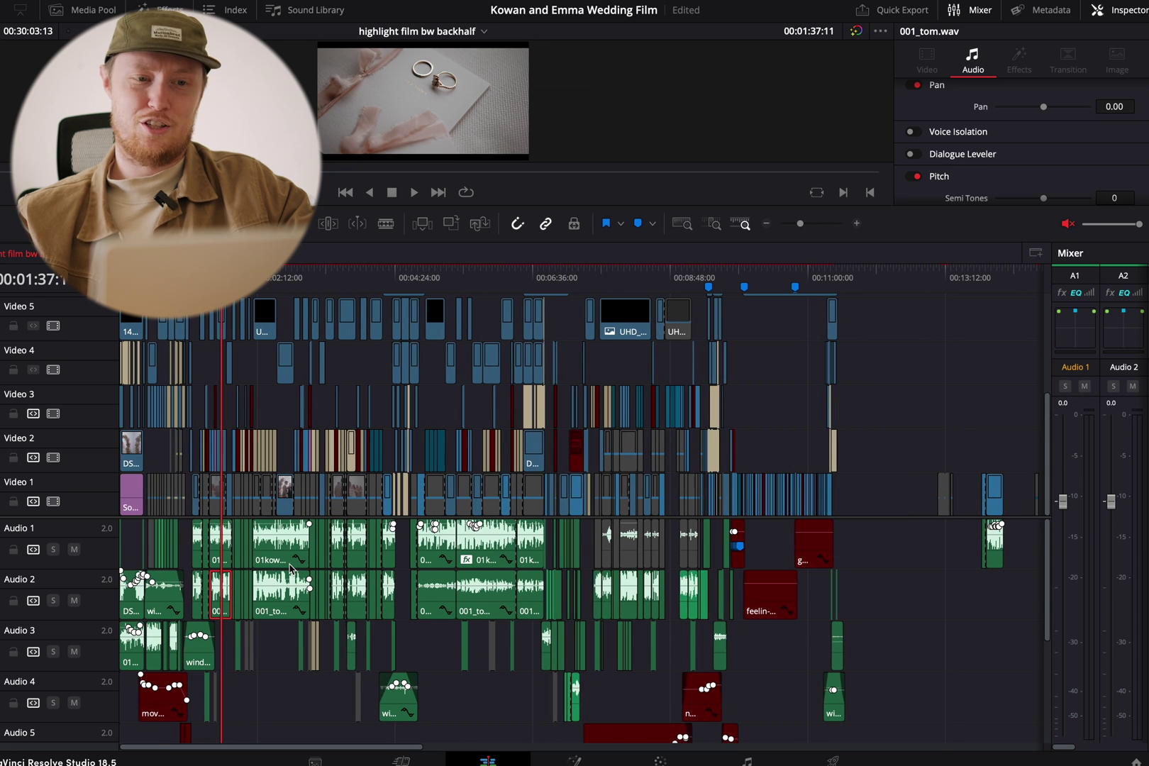
{"action": "scroll", "coordinate": [507, 622], "scroll_direction": "down", "scroll_amount": 4}
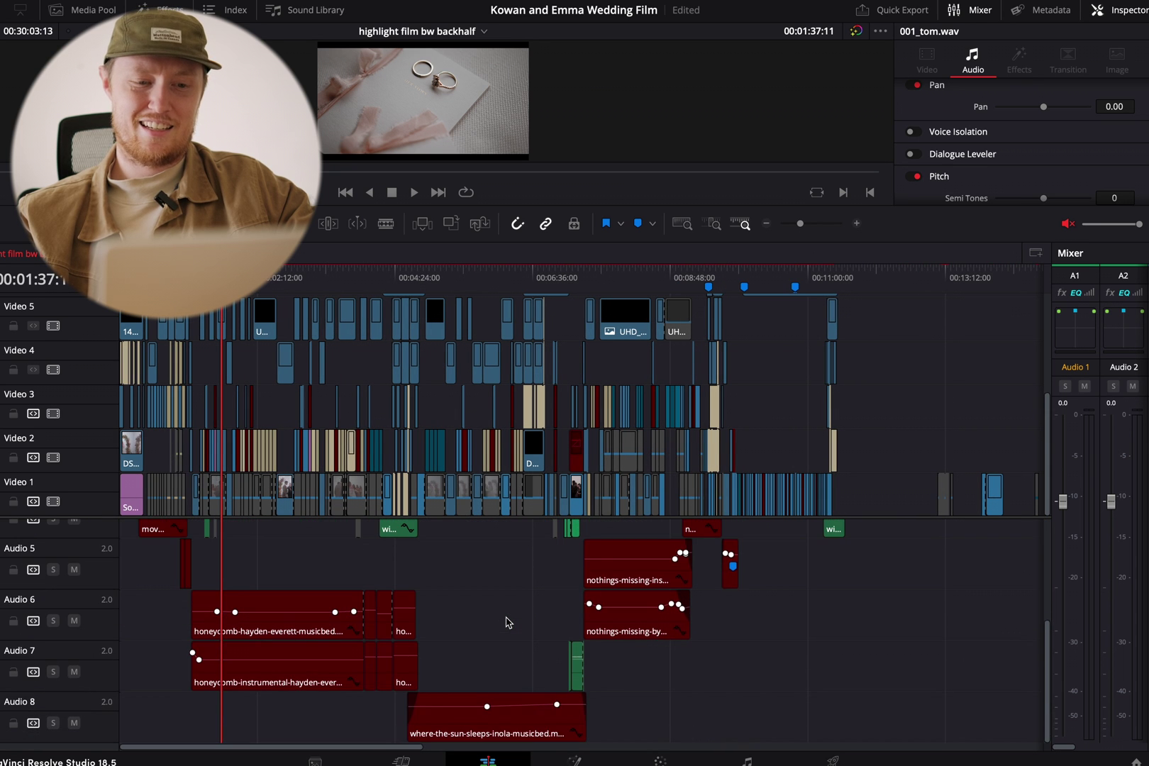
{"action": "scroll", "coordinate": [506, 622], "scroll_direction": "up", "scroll_amount": 4}
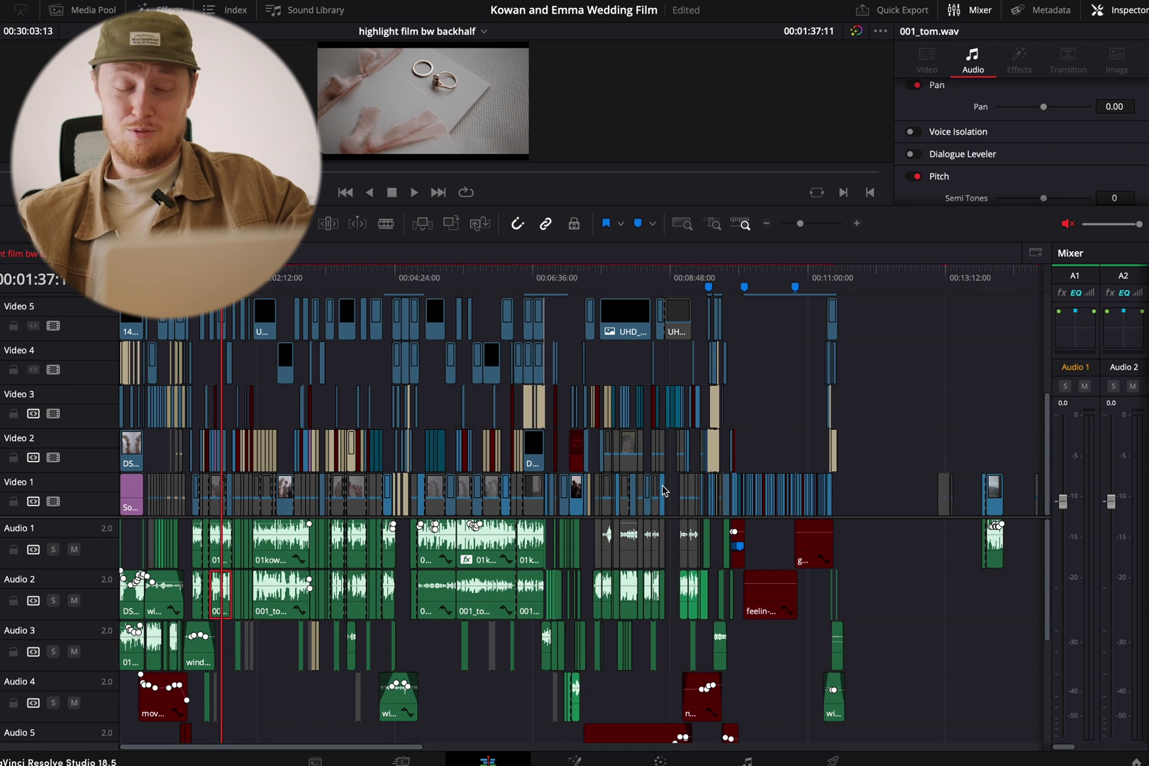
Look closer at the first four minutes of the timeline, then review the whole film's layout down to the Audio 8 music.
{"action": "scroll", "coordinate": [663, 490], "scroll_direction": "up", "scroll_amount": 5}
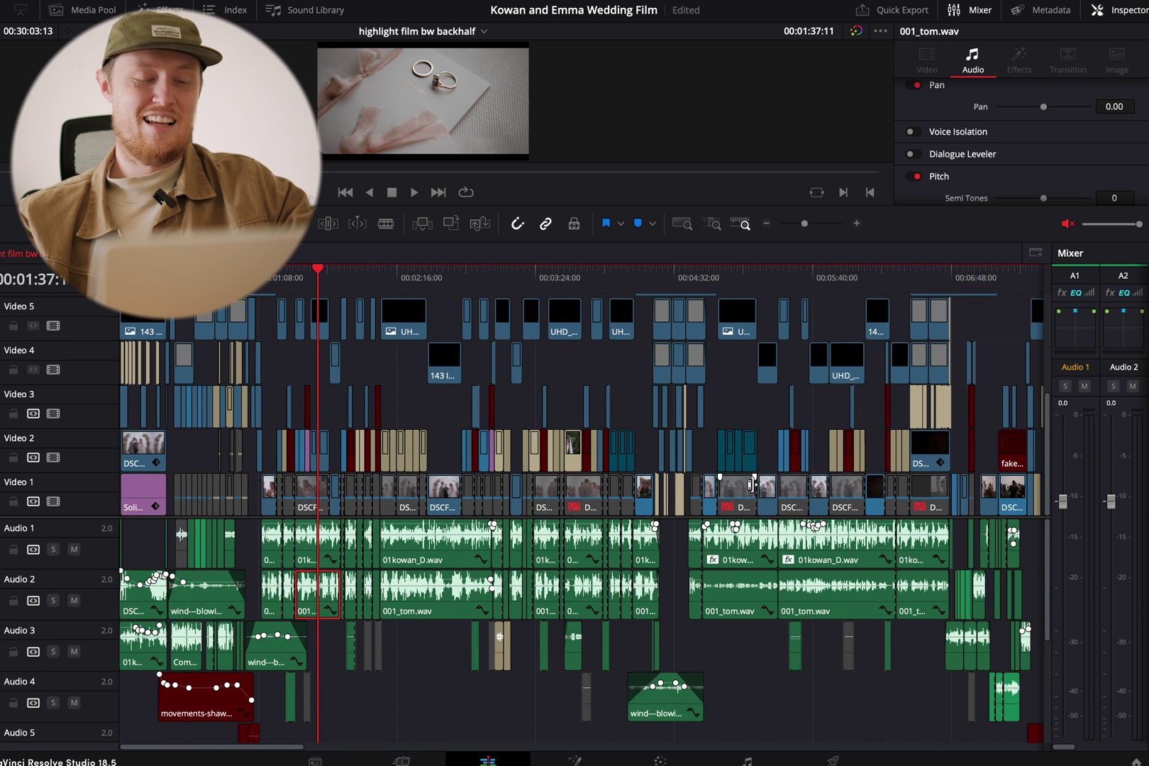
{"action": "scroll", "coordinate": [441, 492], "scroll_direction": "up", "scroll_amount": 2}
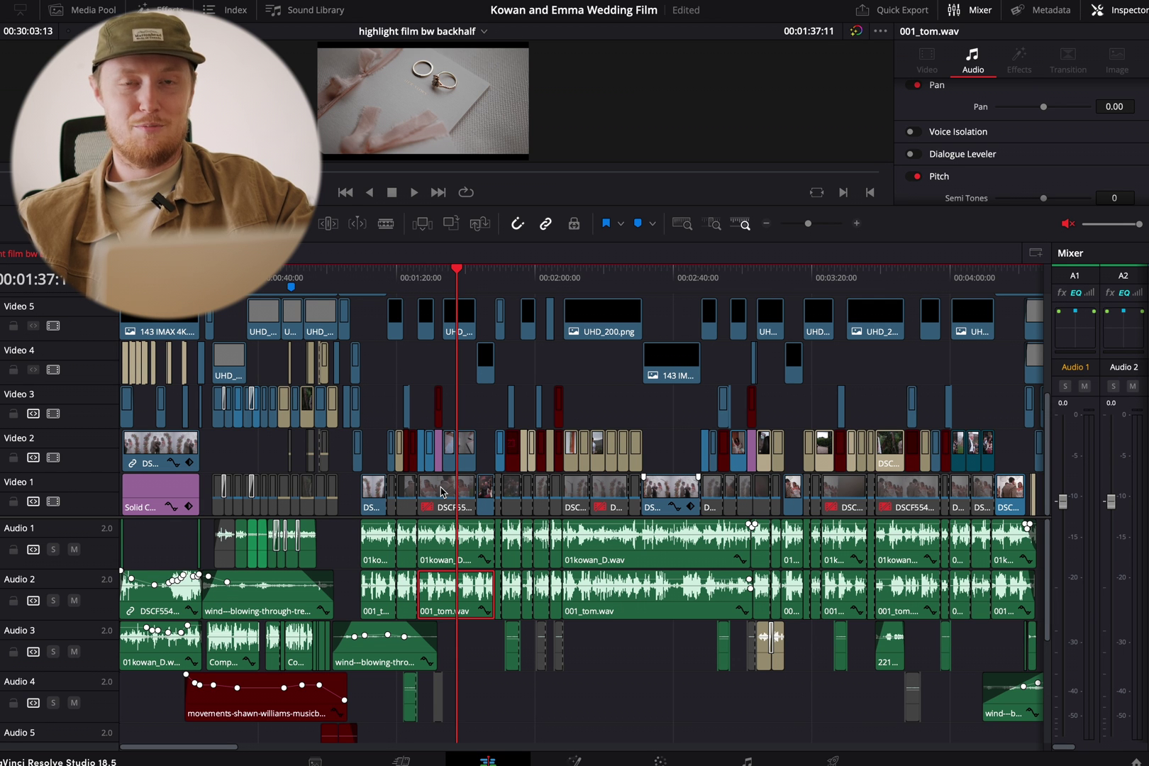
{"action": "scroll", "coordinate": [472, 671], "scroll_direction": "down", "scroll_amount": 6}
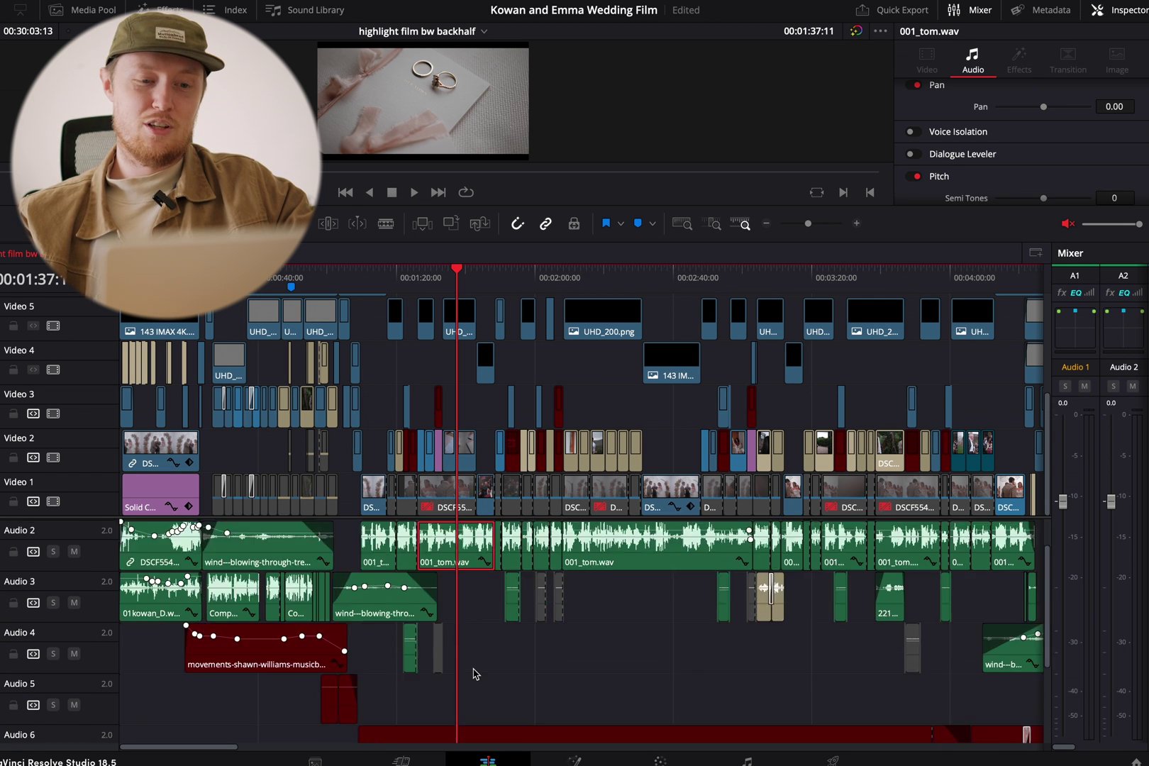
{"action": "scroll", "coordinate": [474, 672], "scroll_direction": "down", "scroll_amount": 4}
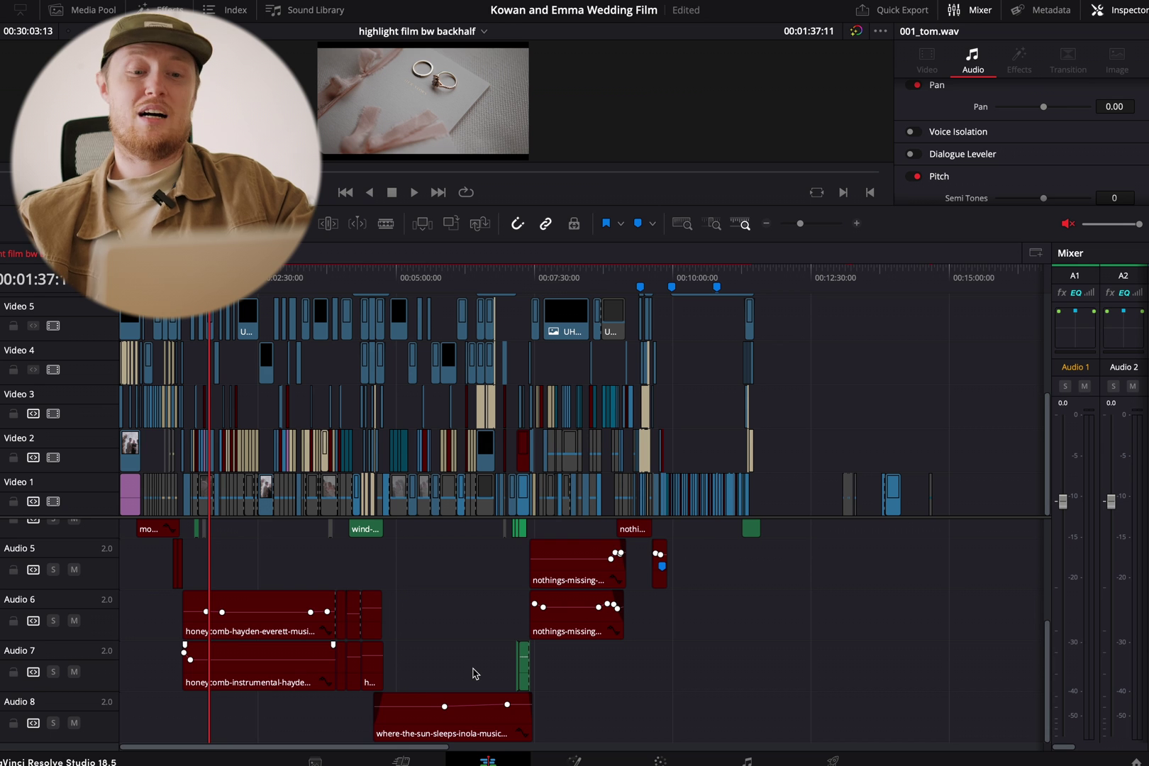
{"action": "scroll", "coordinate": [474, 672], "scroll_direction": "up", "scroll_amount": 3}
{"action": "scroll", "coordinate": [474, 673], "scroll_direction": "up", "scroll_amount": 1}
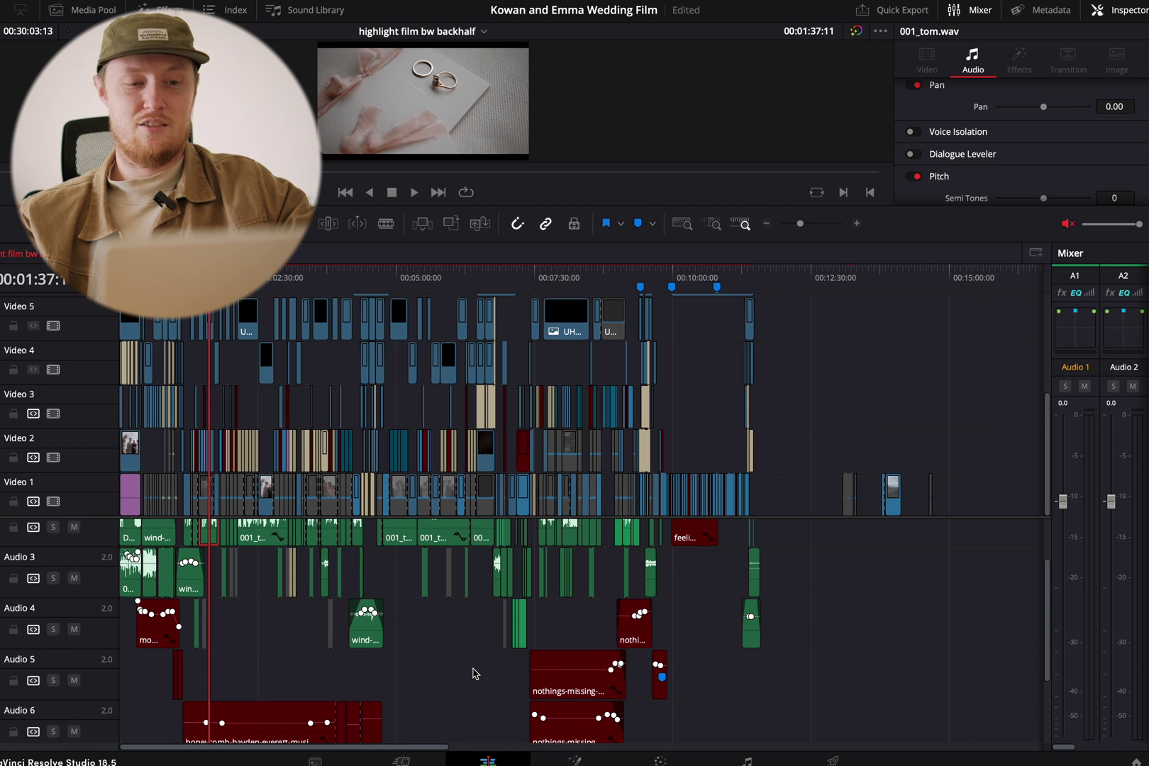